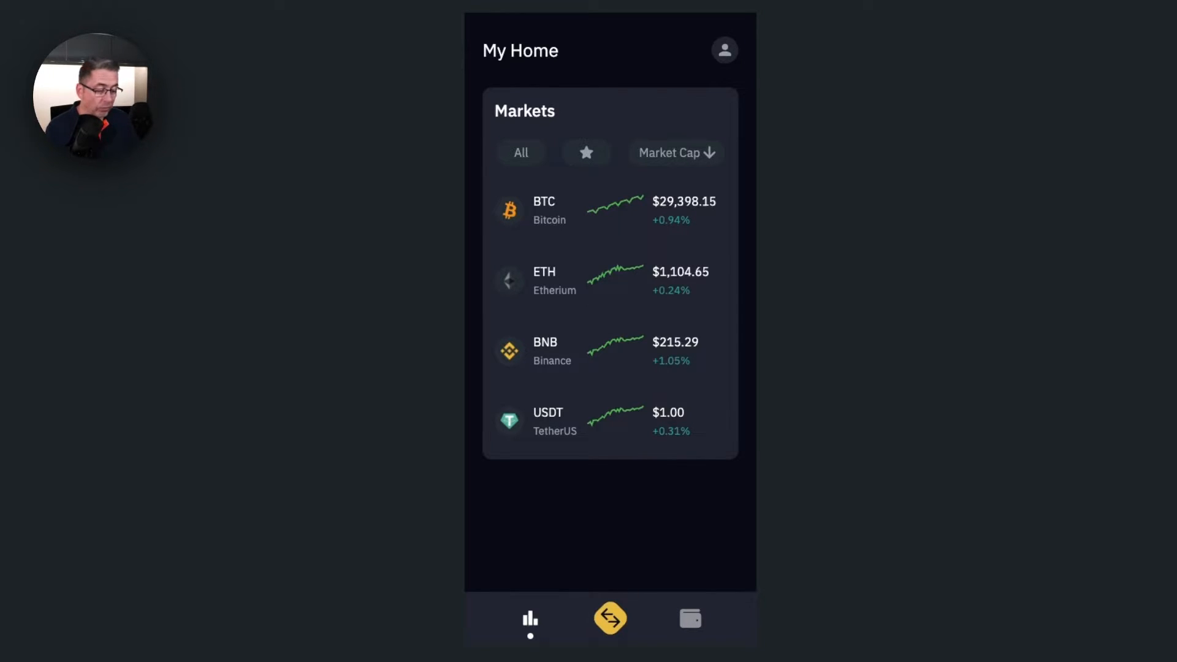
- Switch the app preview to the empty My Wallet screen using the wallet icon in the bottom bar
click(689, 621)
click(532, 622)
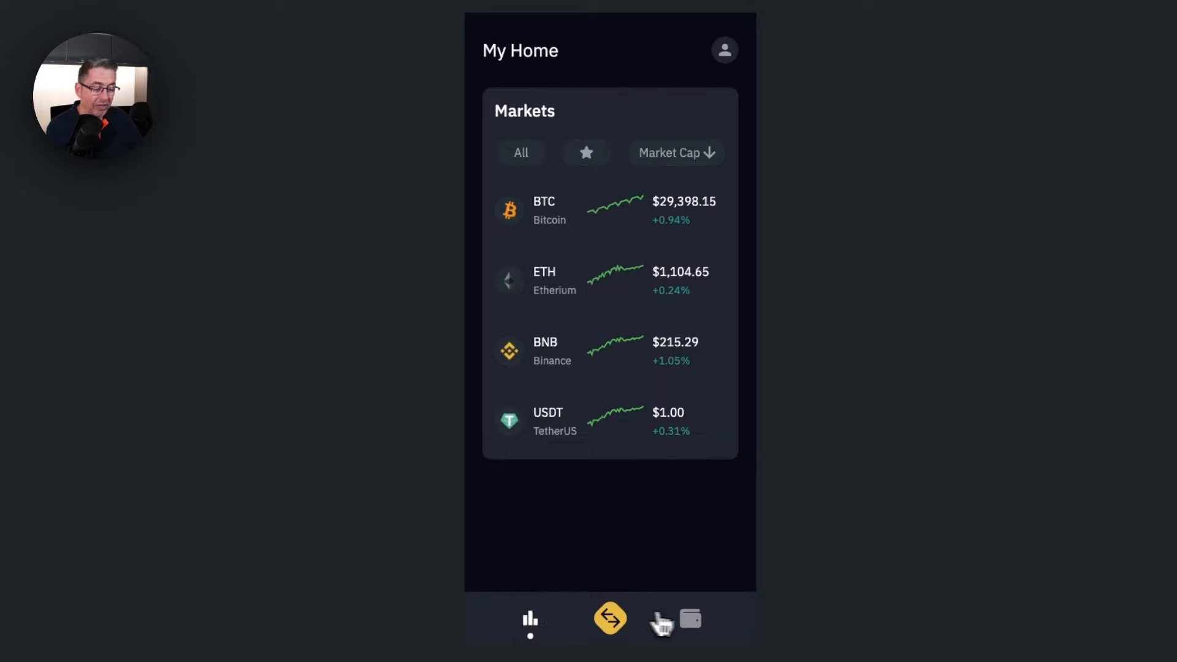
click(690, 619)
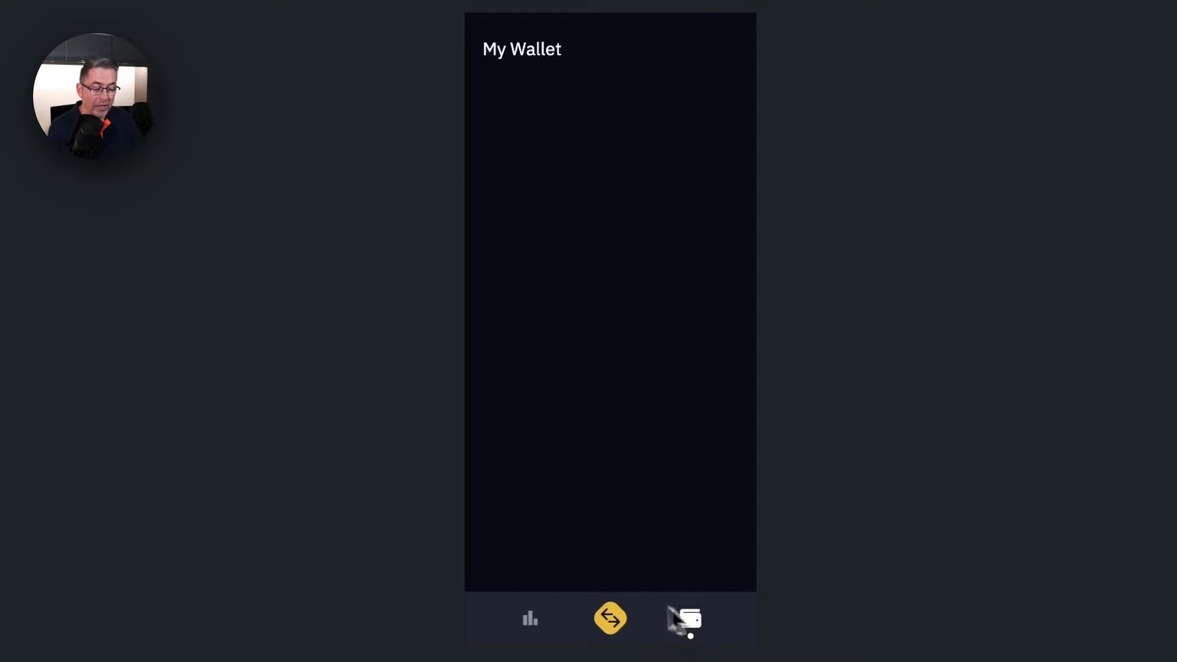
- Return the preview to My Home, then open and close the Buy/Sell/Deposit/Convert action sheet
click(530, 620)
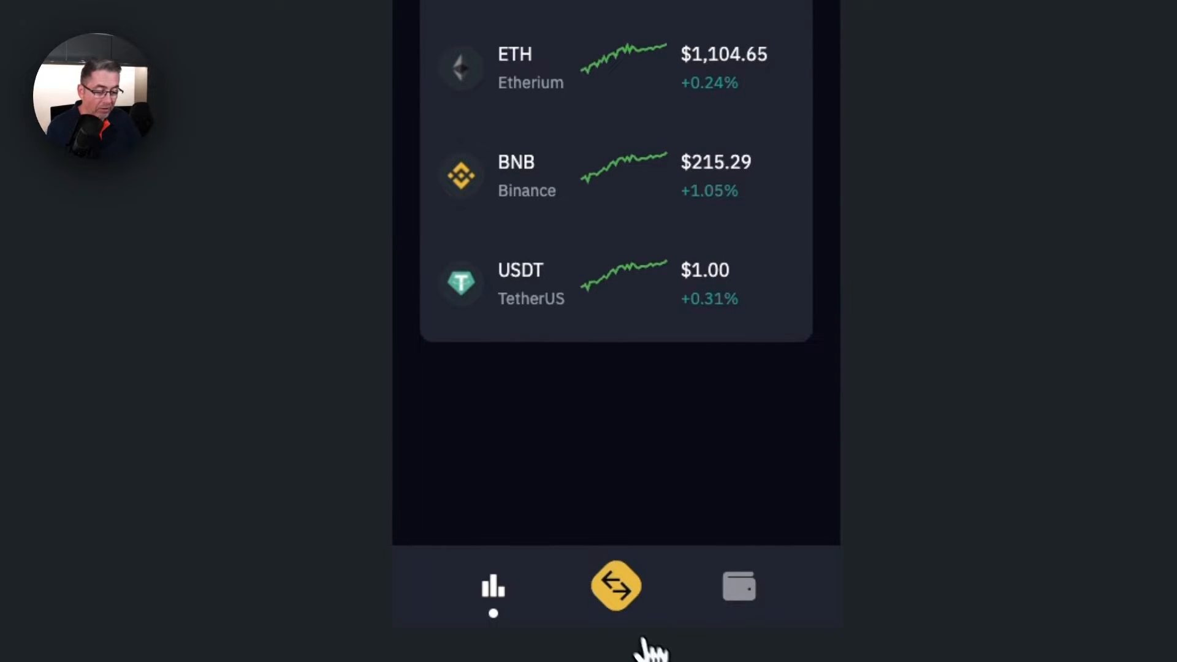
click(618, 597)
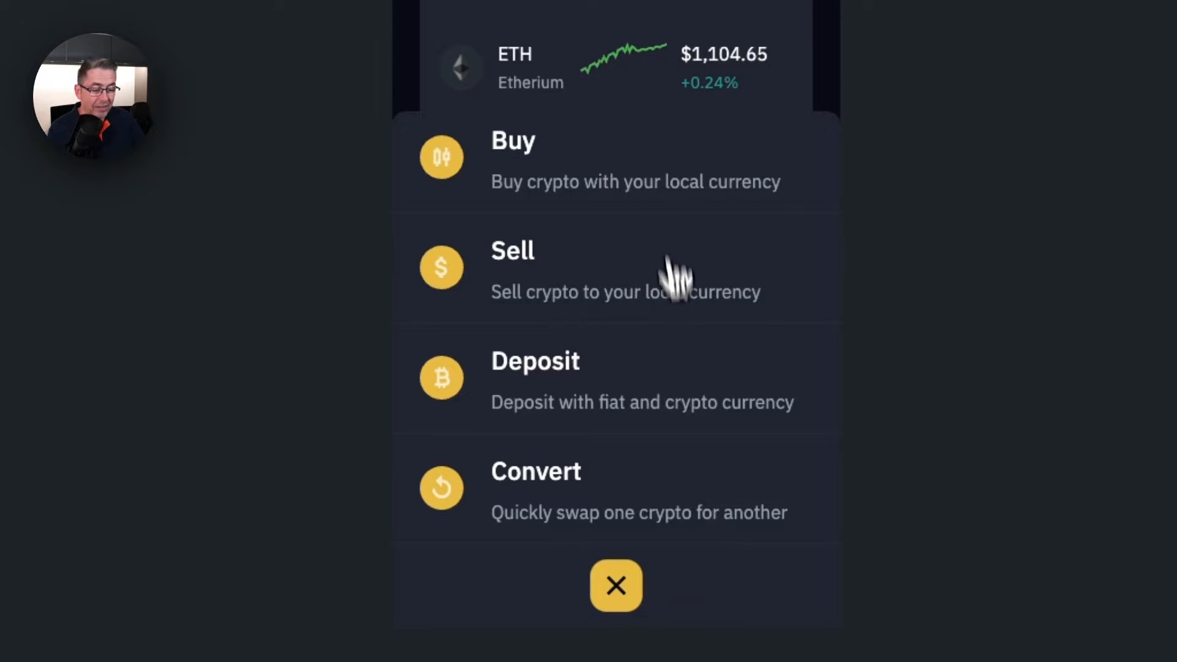
click(709, 194)
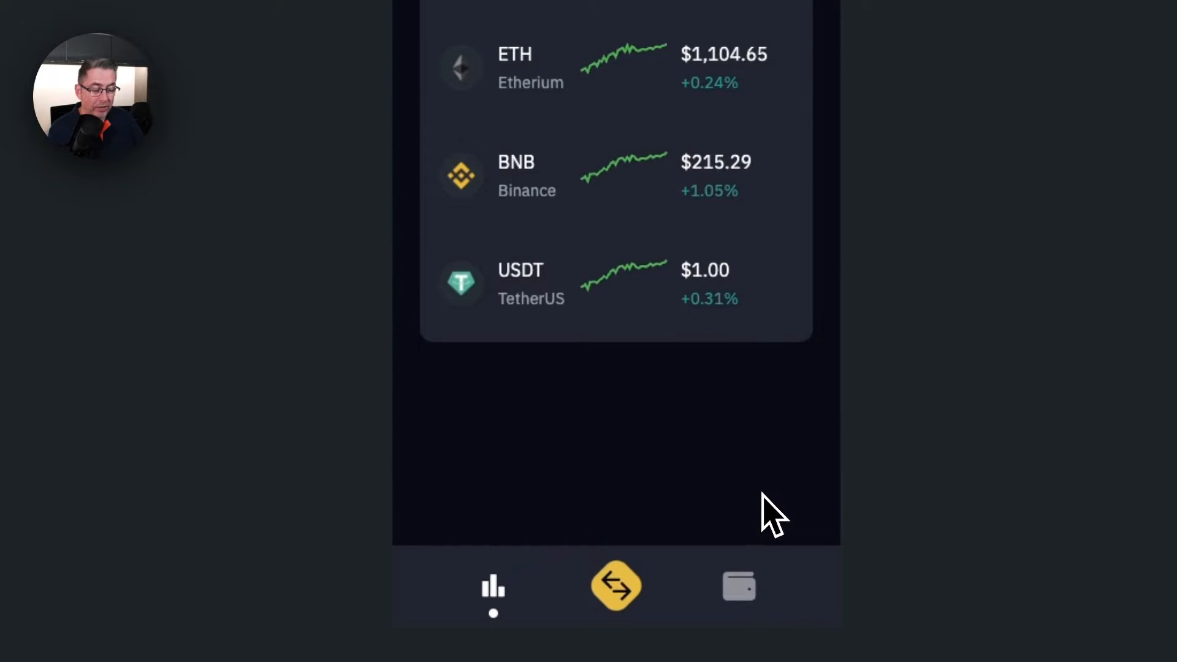
- Toggle the action sheet open and closed repeatedly using the yellow swap button
click(641, 608)
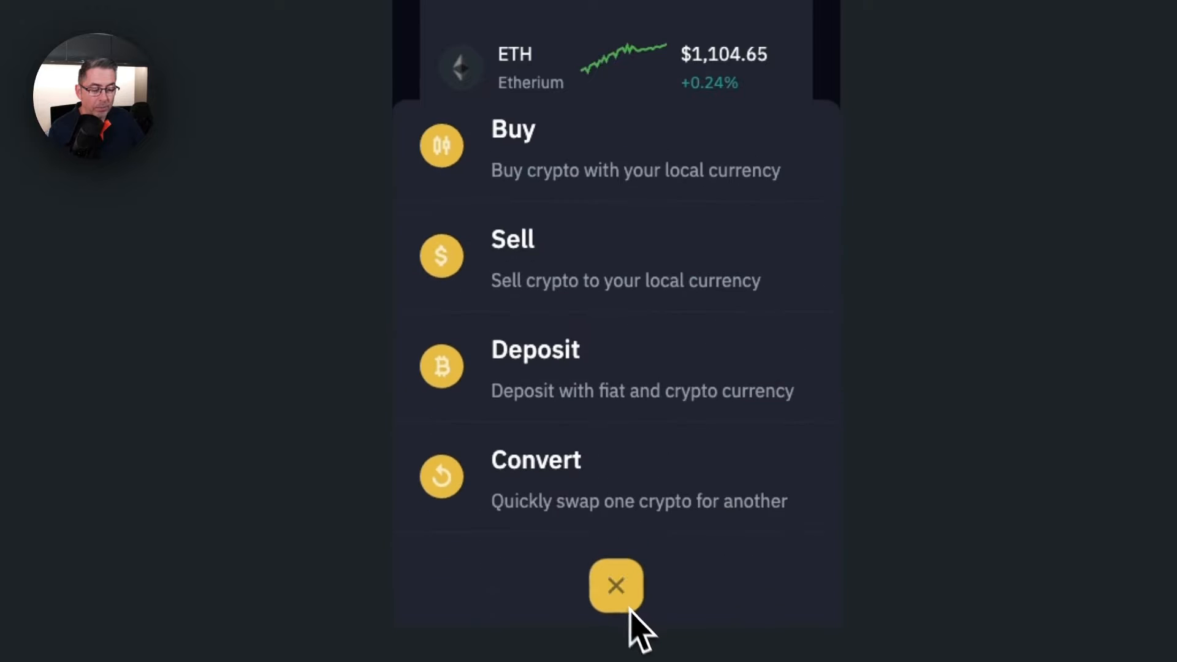
click(637, 610)
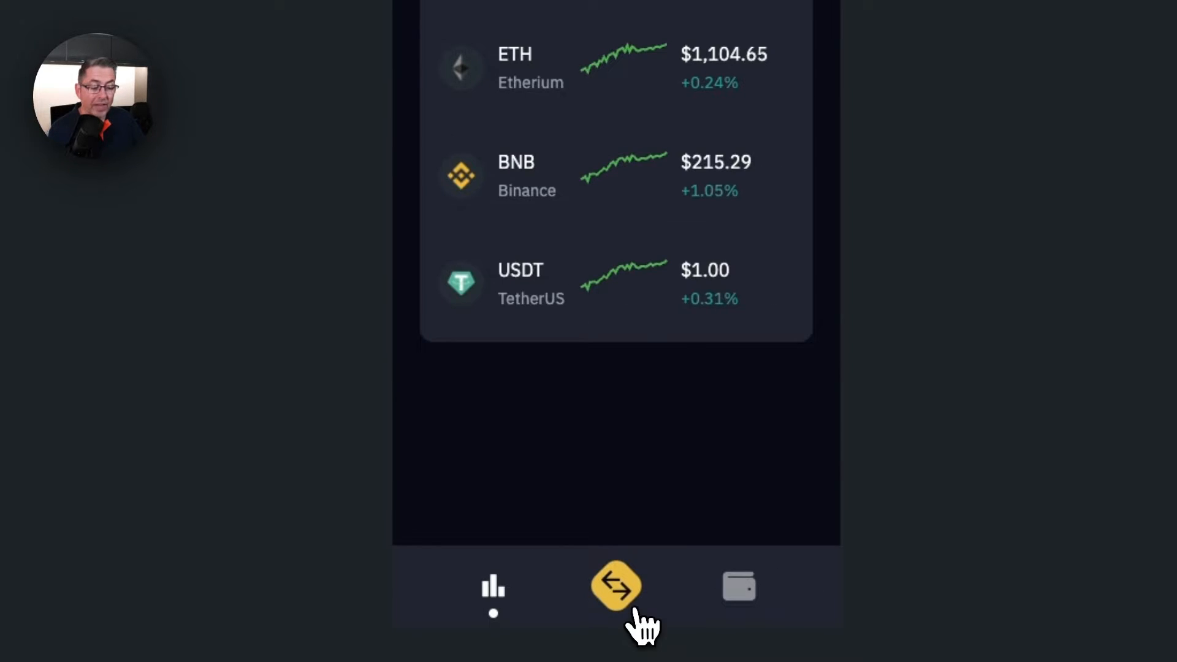
click(636, 608)
click(635, 608)
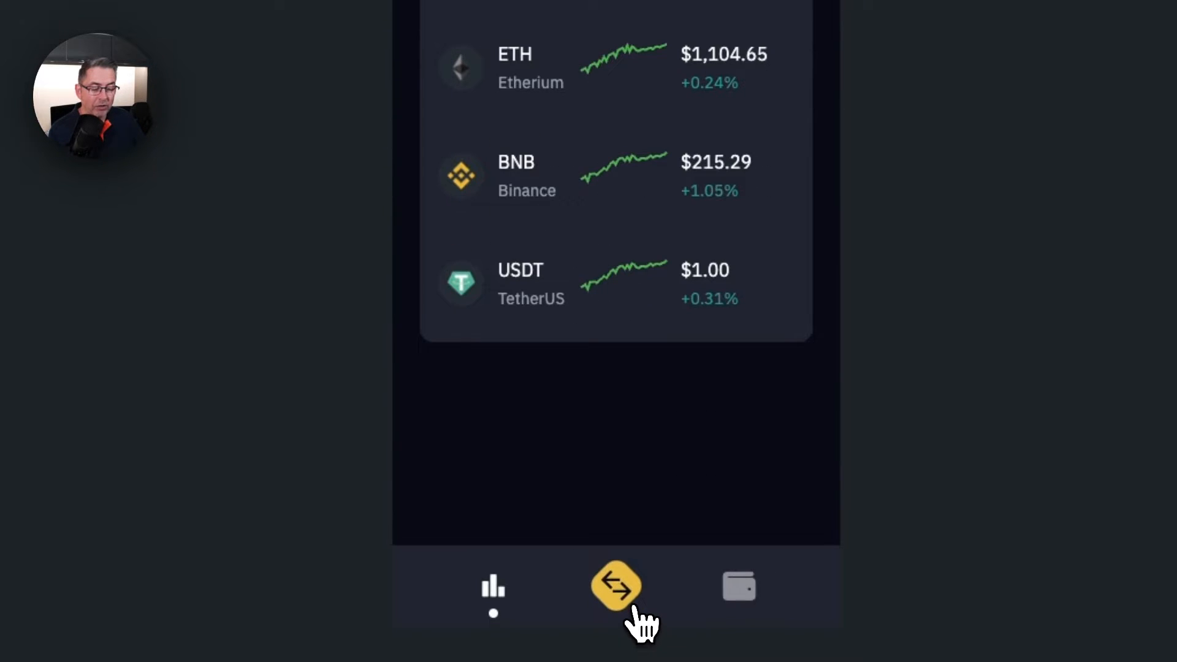
click(637, 613)
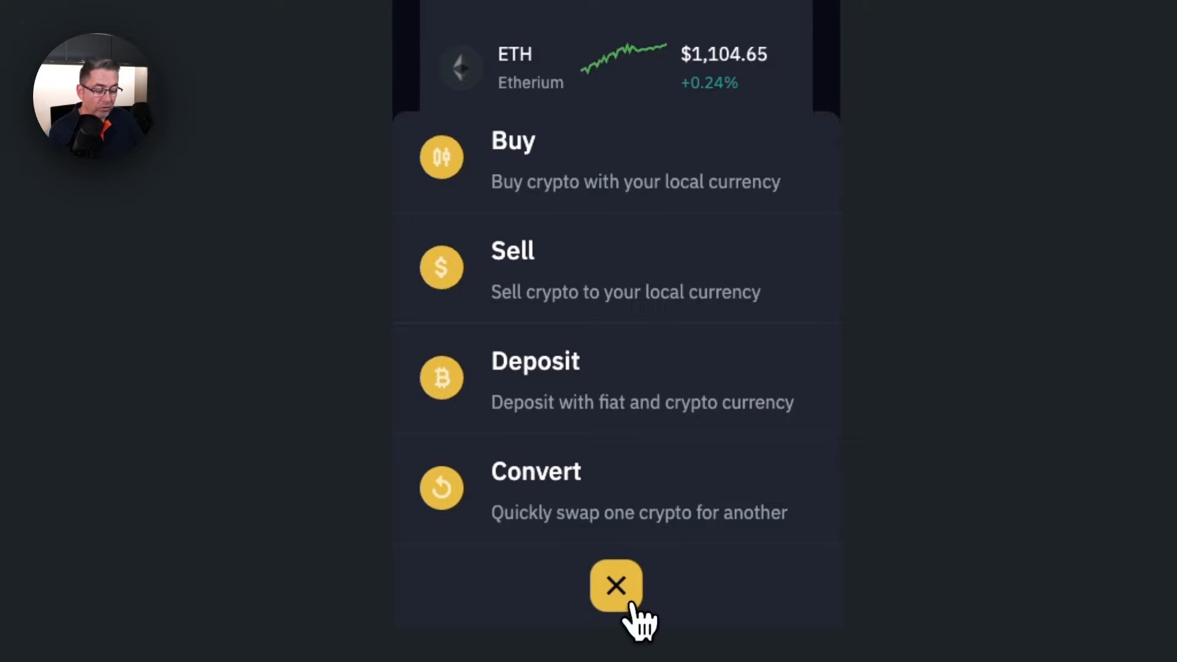
click(635, 613)
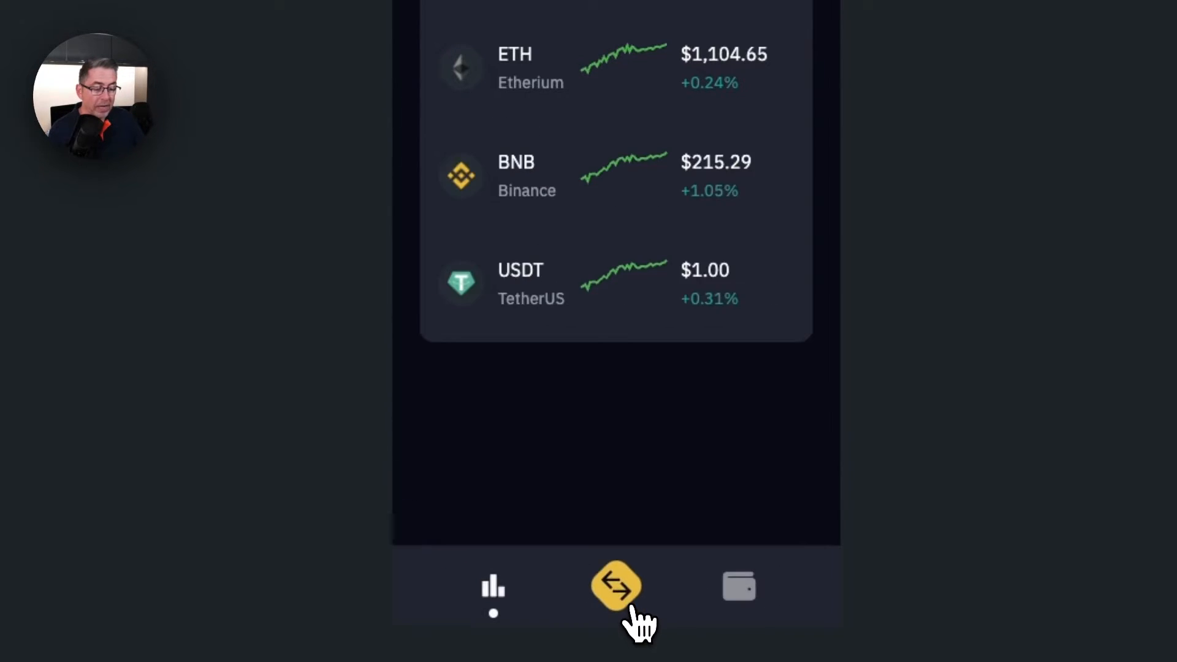
click(625, 610)
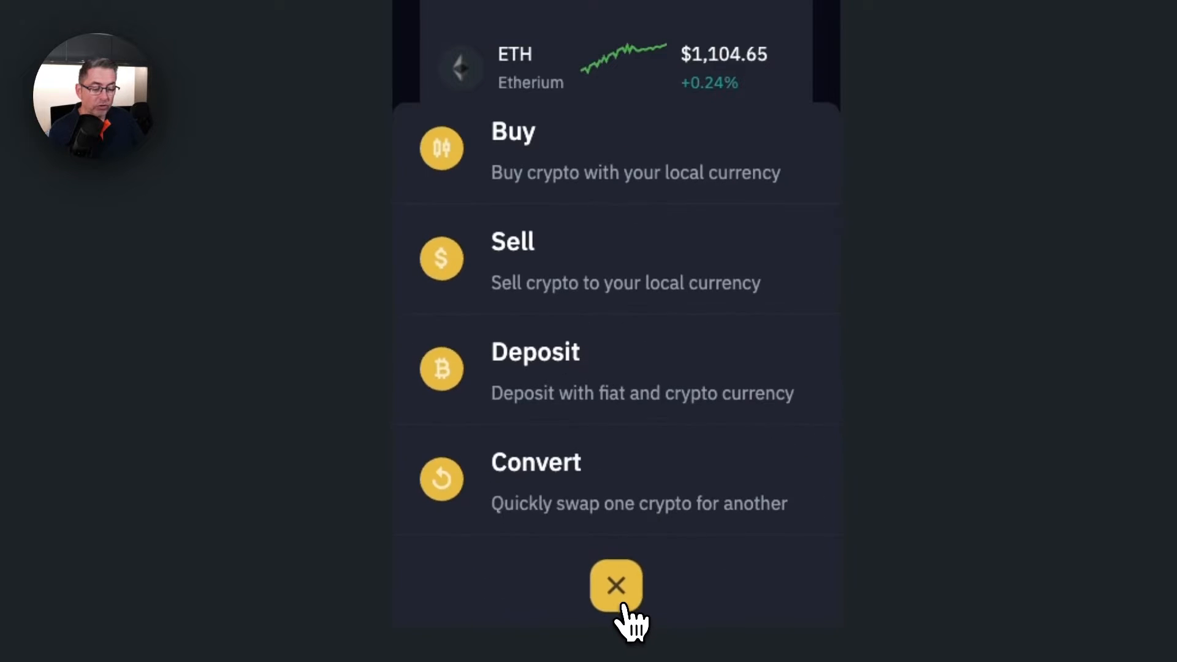
click(625, 609)
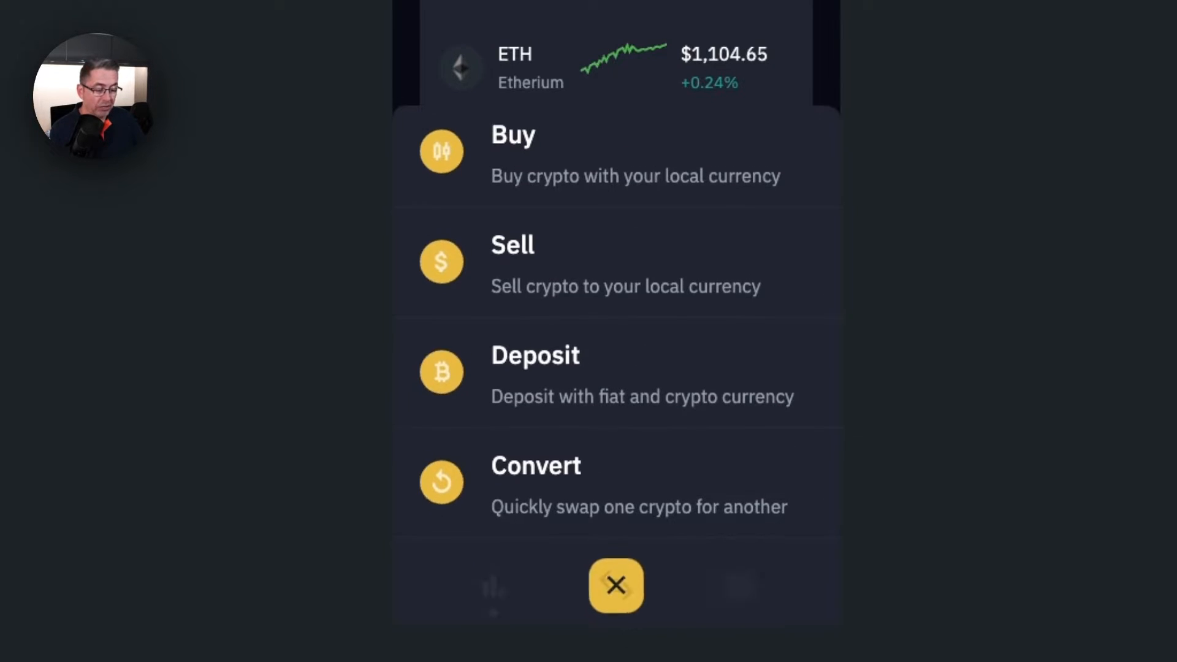
click(616, 586)
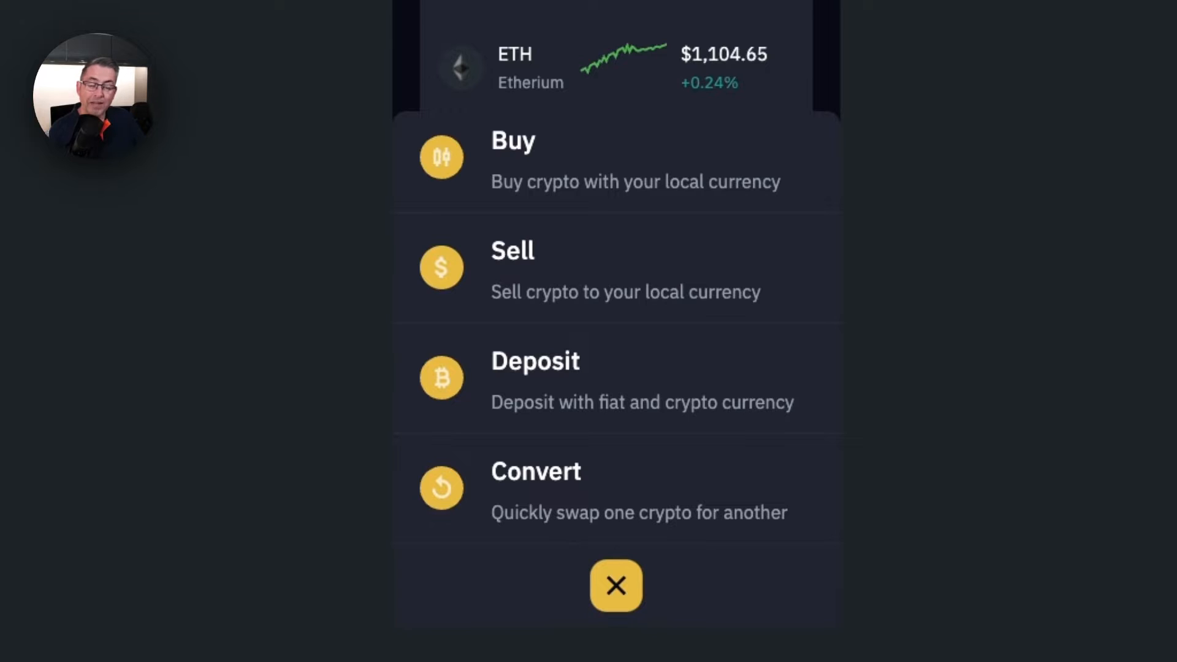
click(615, 585)
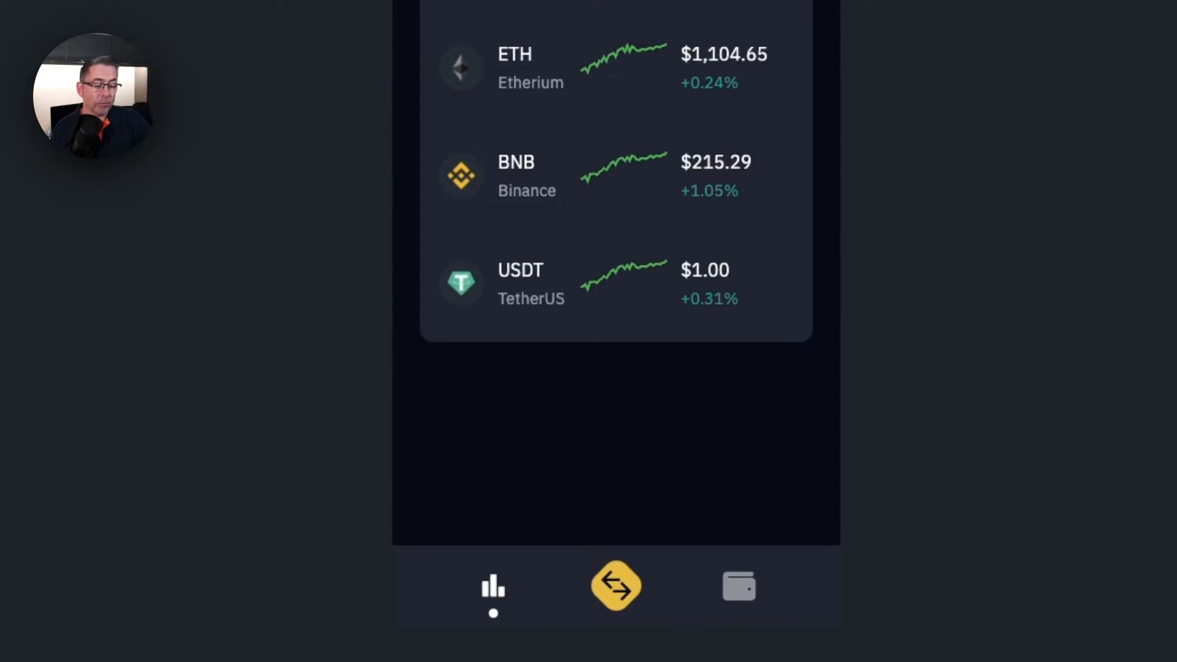
click(616, 585)
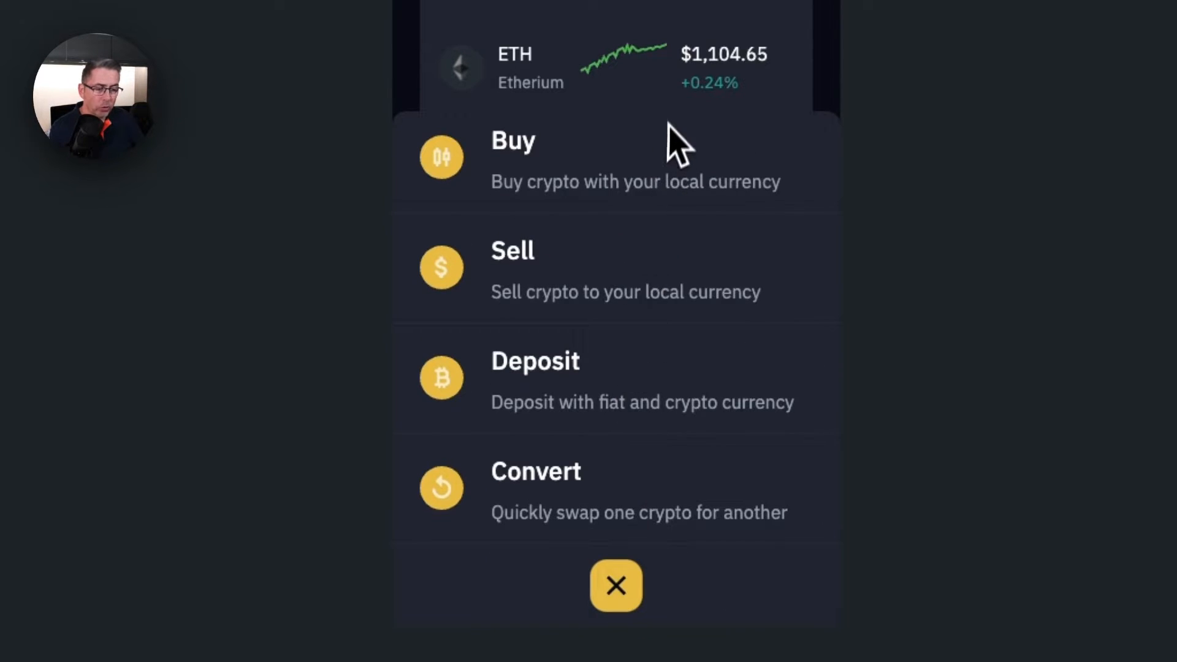
click(618, 585)
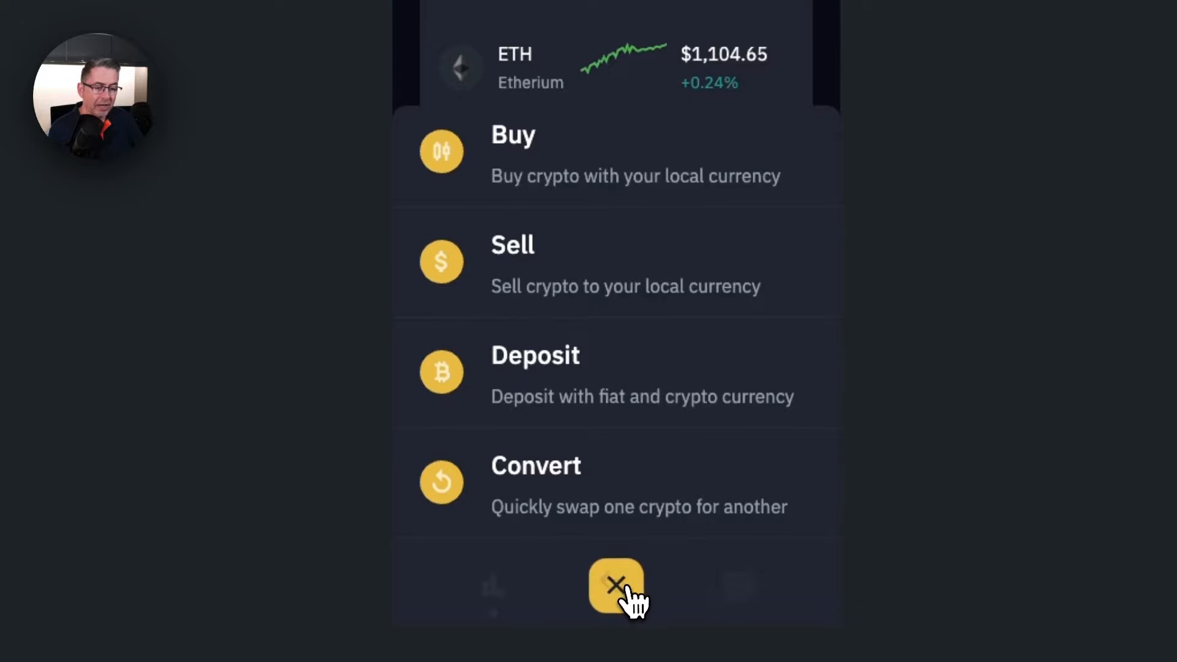
click(624, 597)
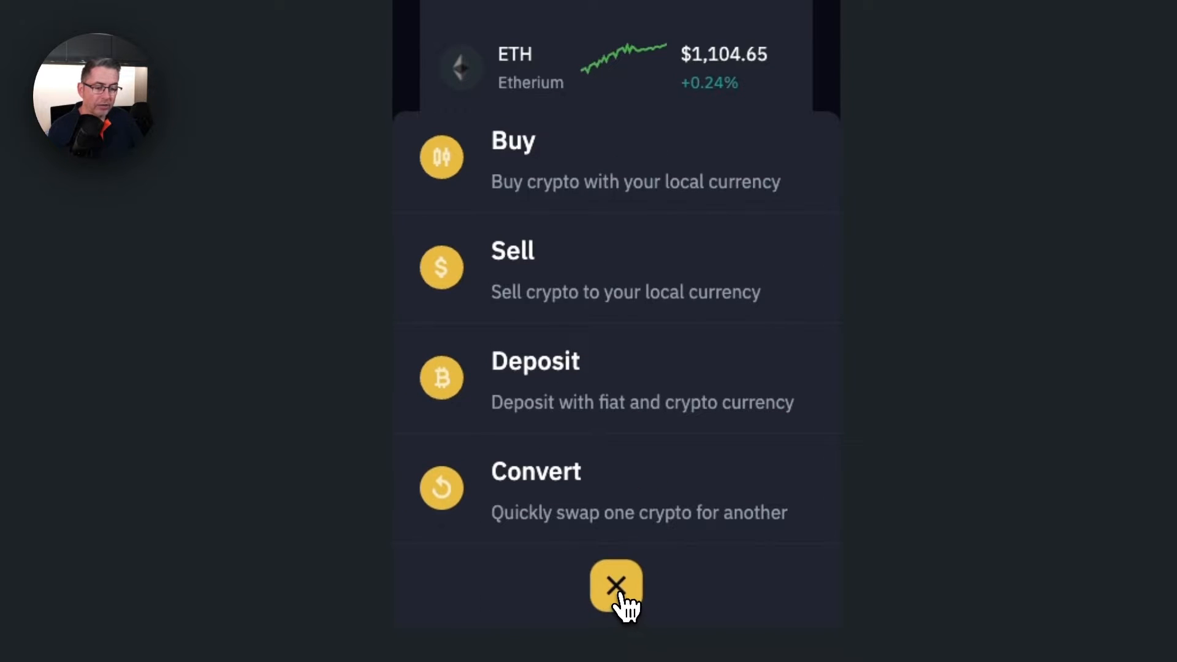
click(622, 593)
- Open the action sheet once more, then close it with the yellow X
click(621, 592)
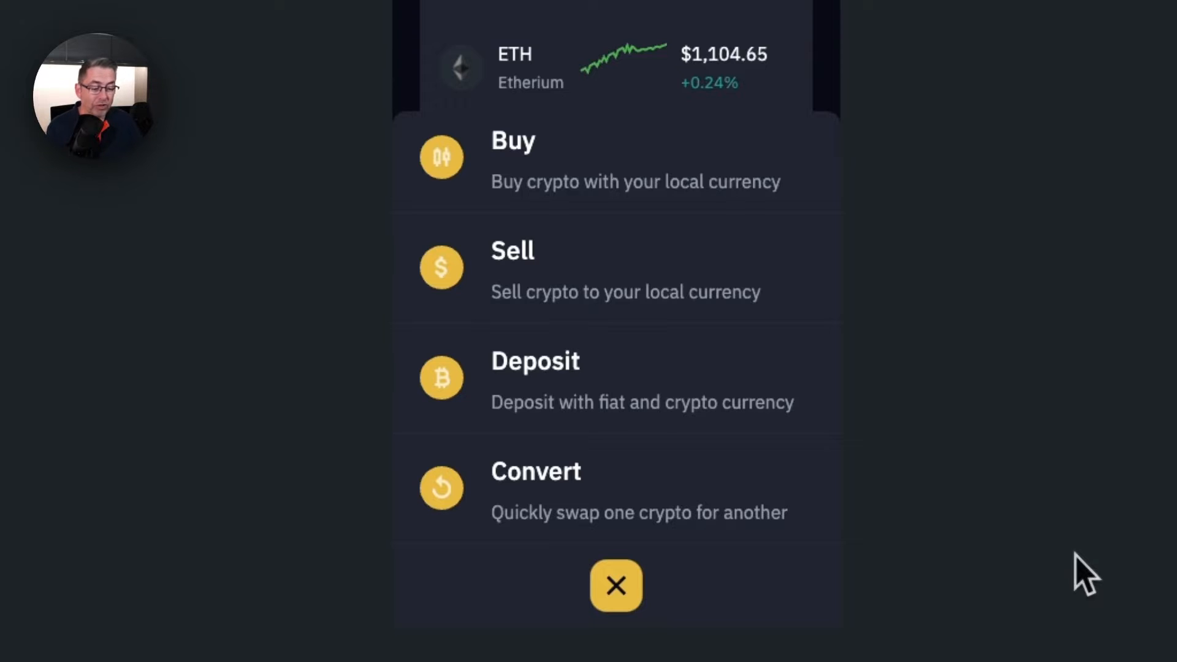
click(614, 587)
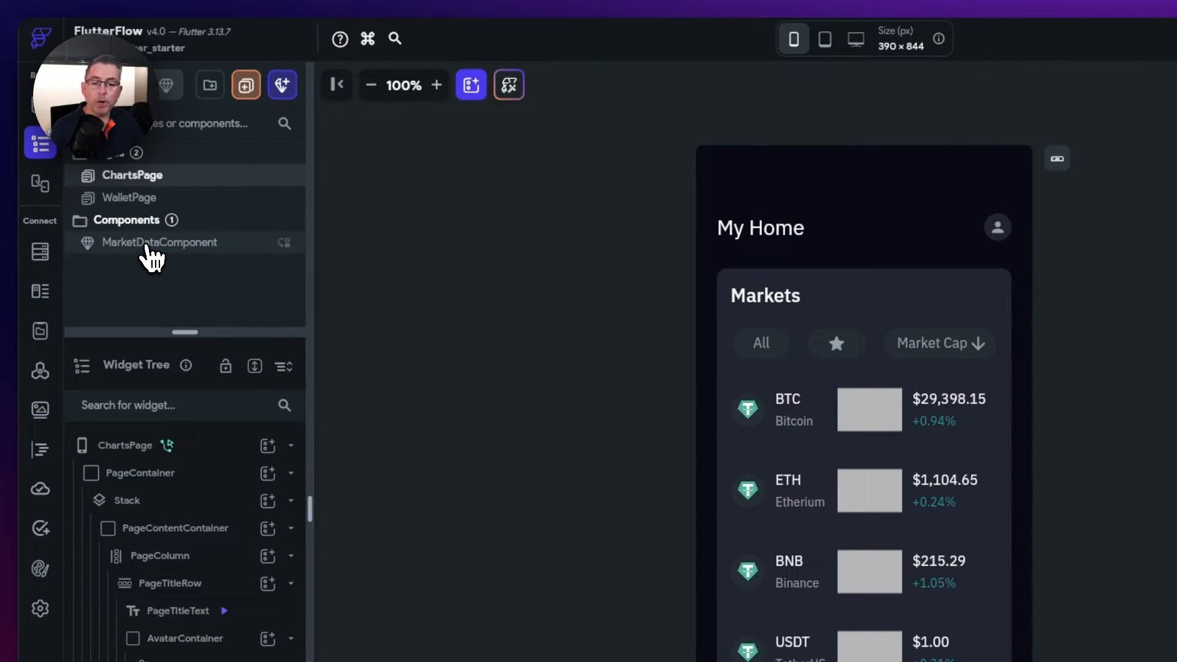
click(151, 244)
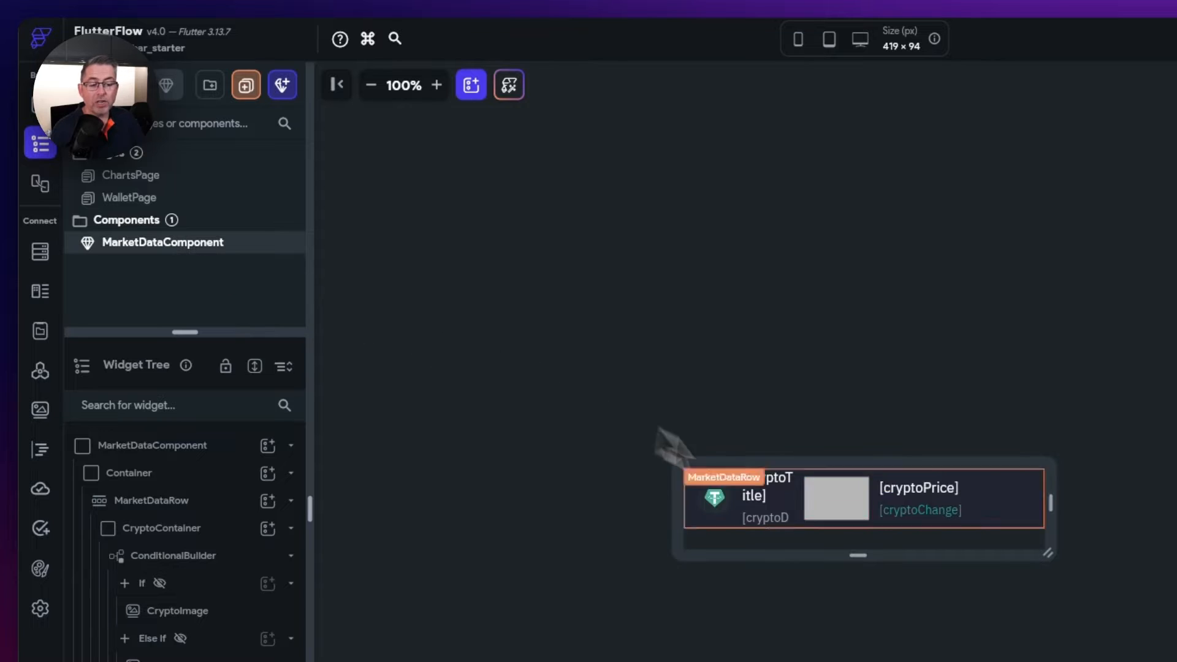
click(152, 178)
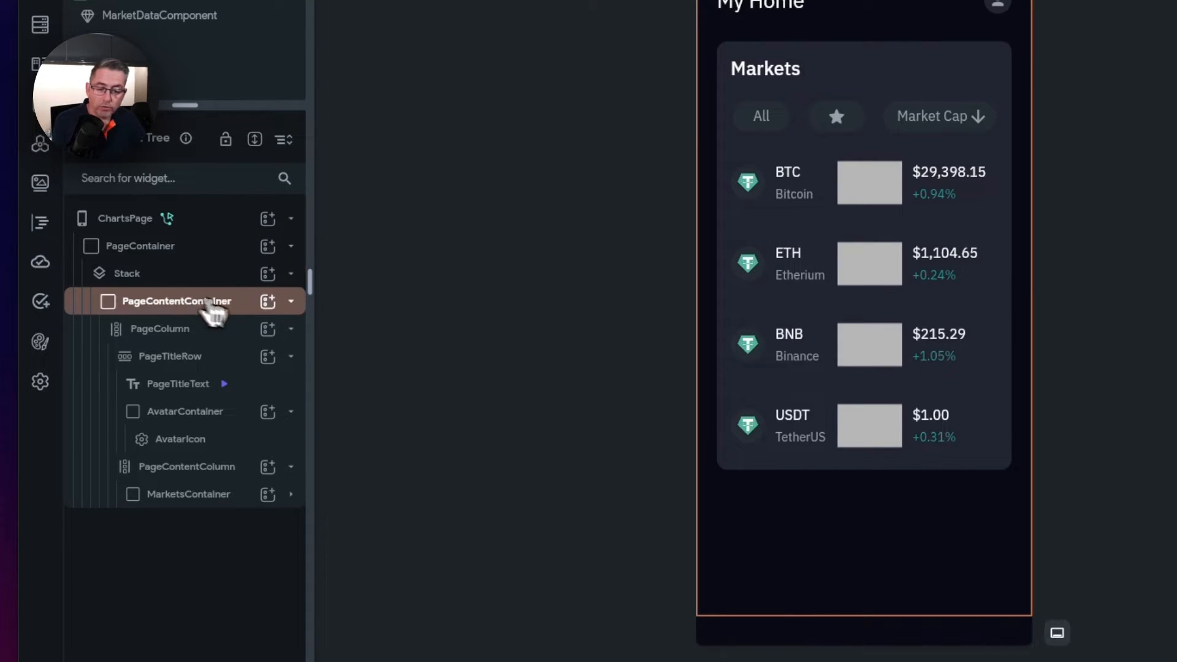
click(291, 301)
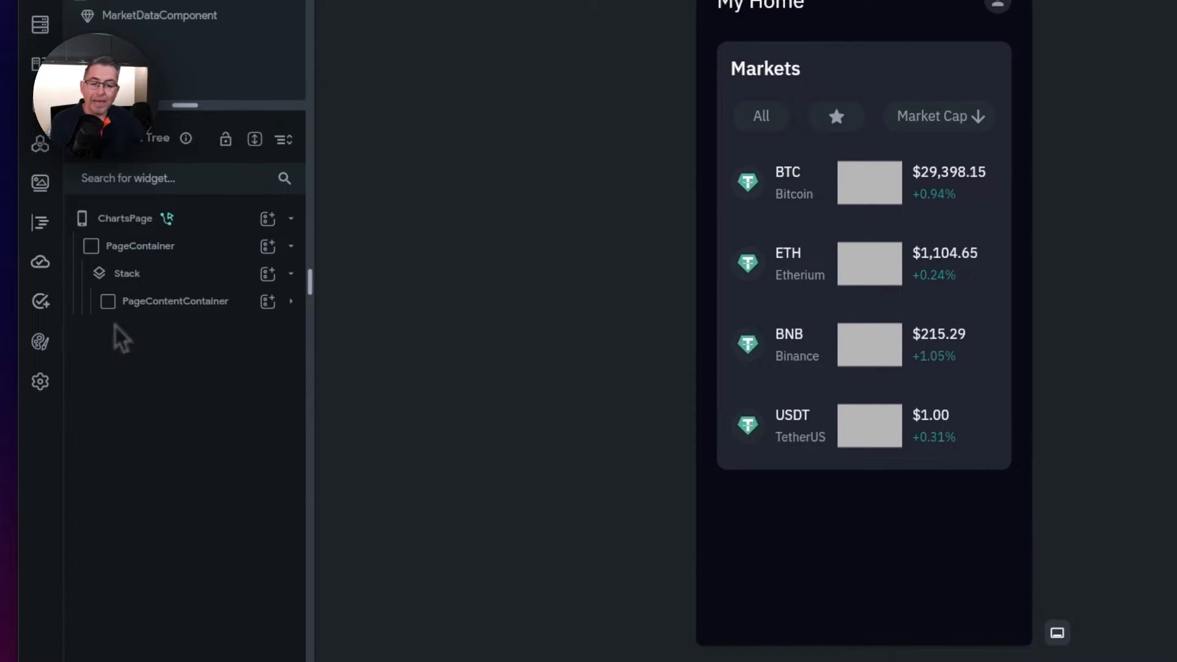
click(169, 306)
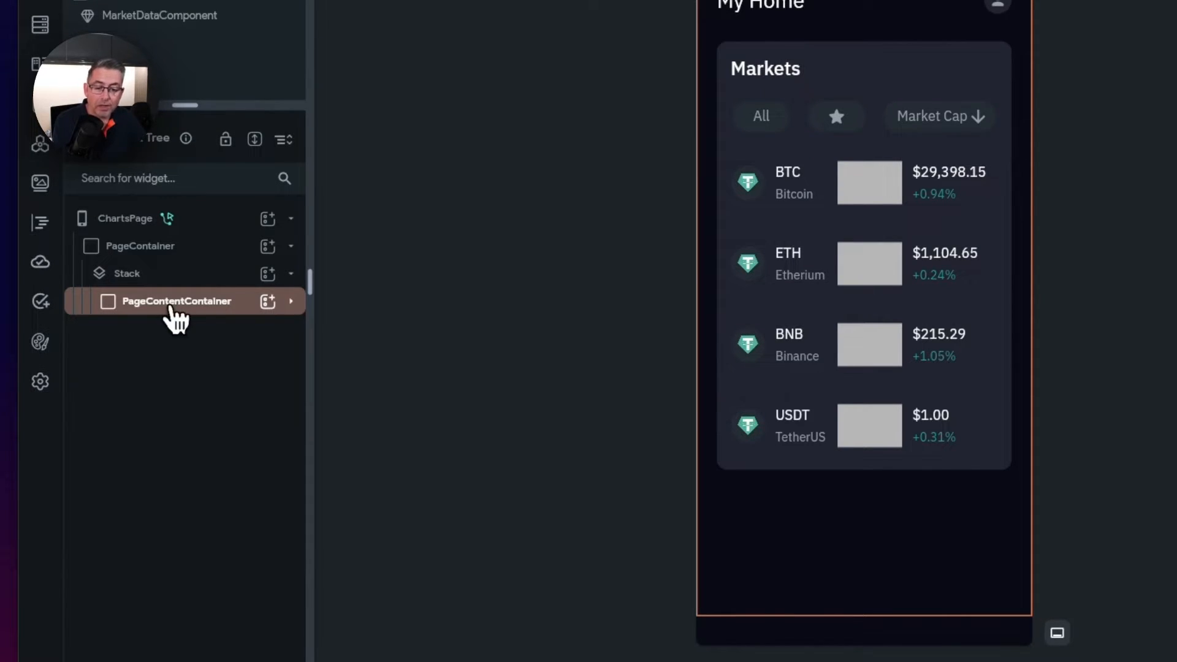
click(290, 301)
click(263, 329)
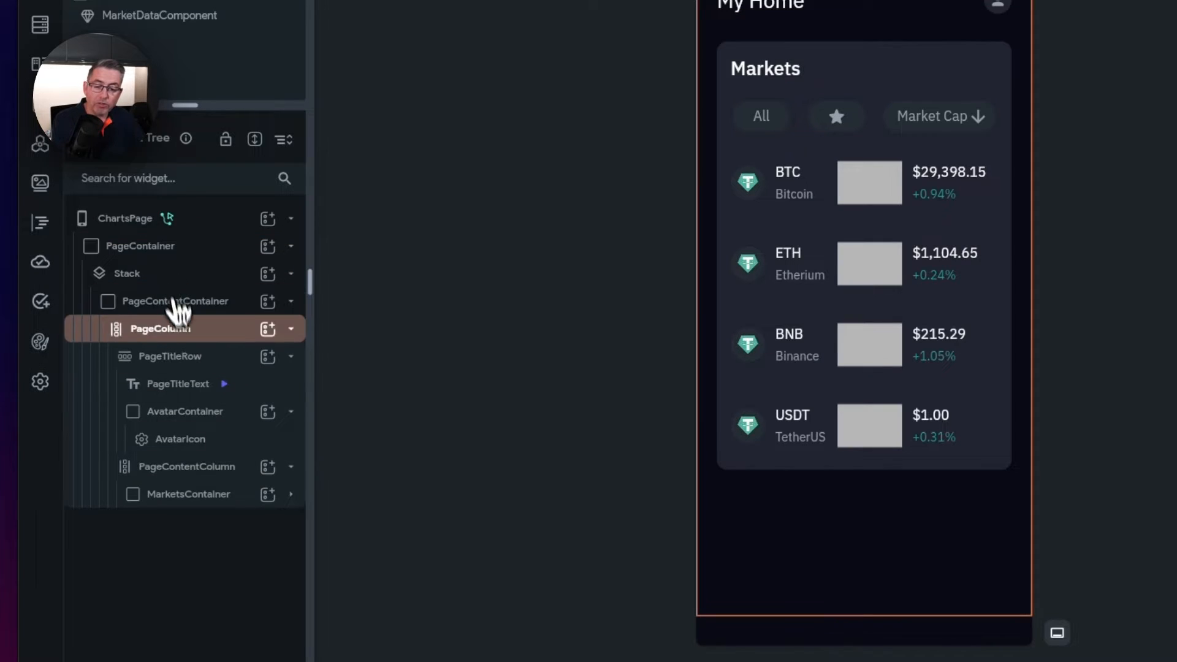
click(128, 274)
click(139, 254)
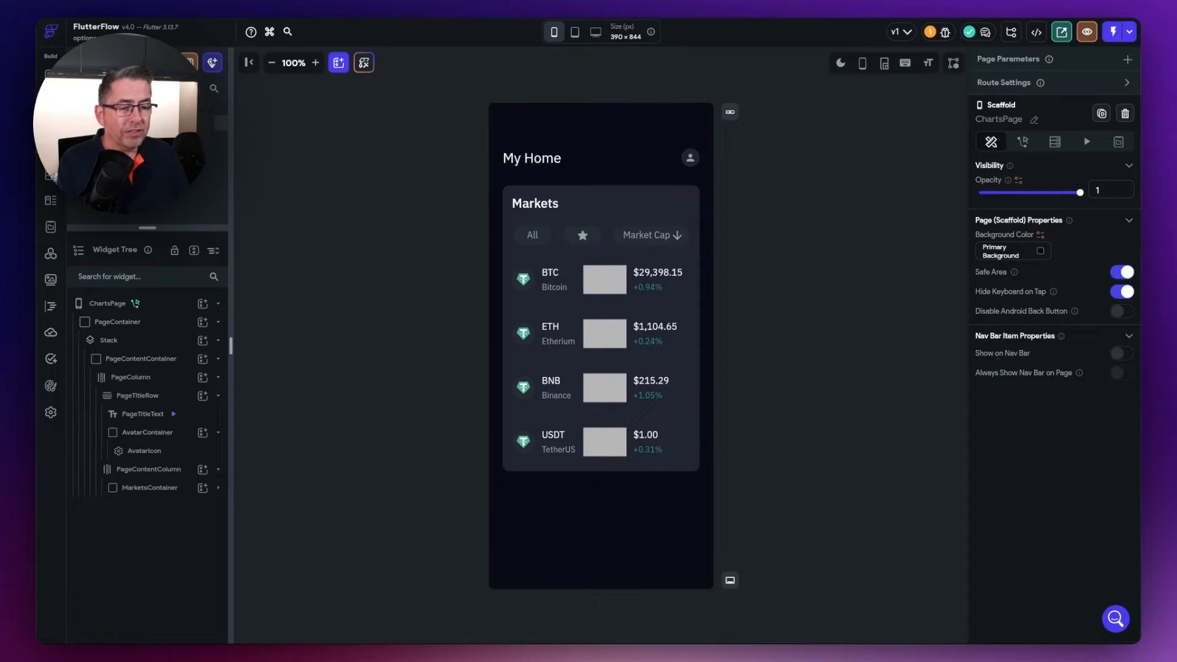
- Toggle the canvas to light mode and back to dark, then view the App State variables
click(843, 66)
click(843, 66)
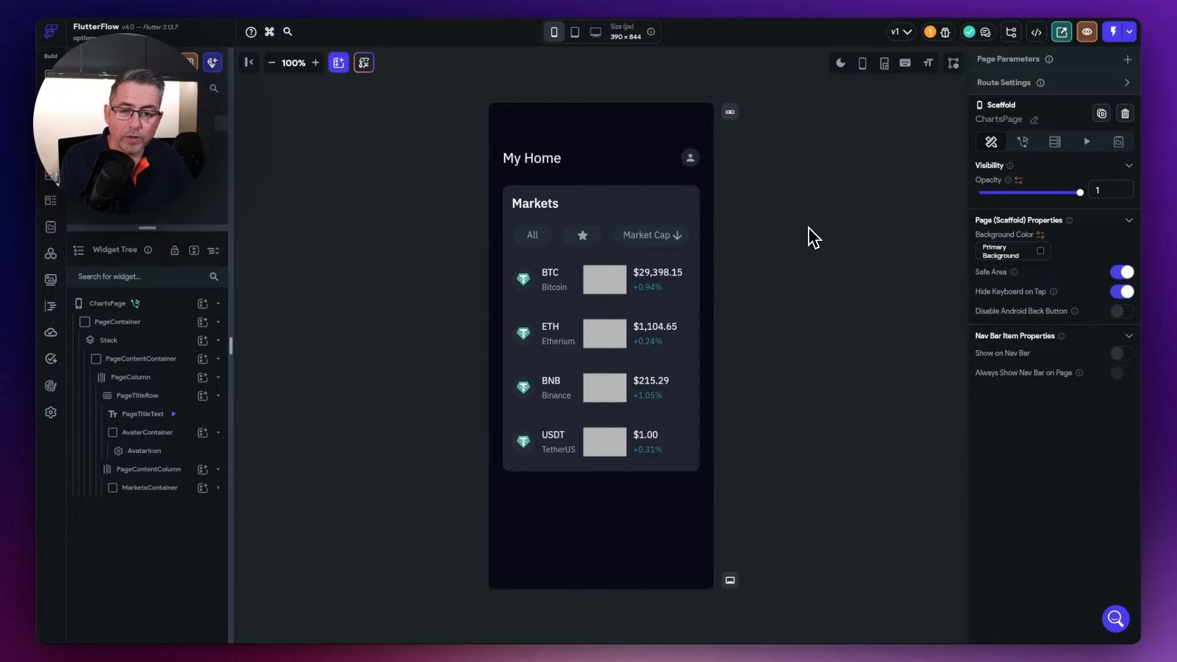
click(51, 228)
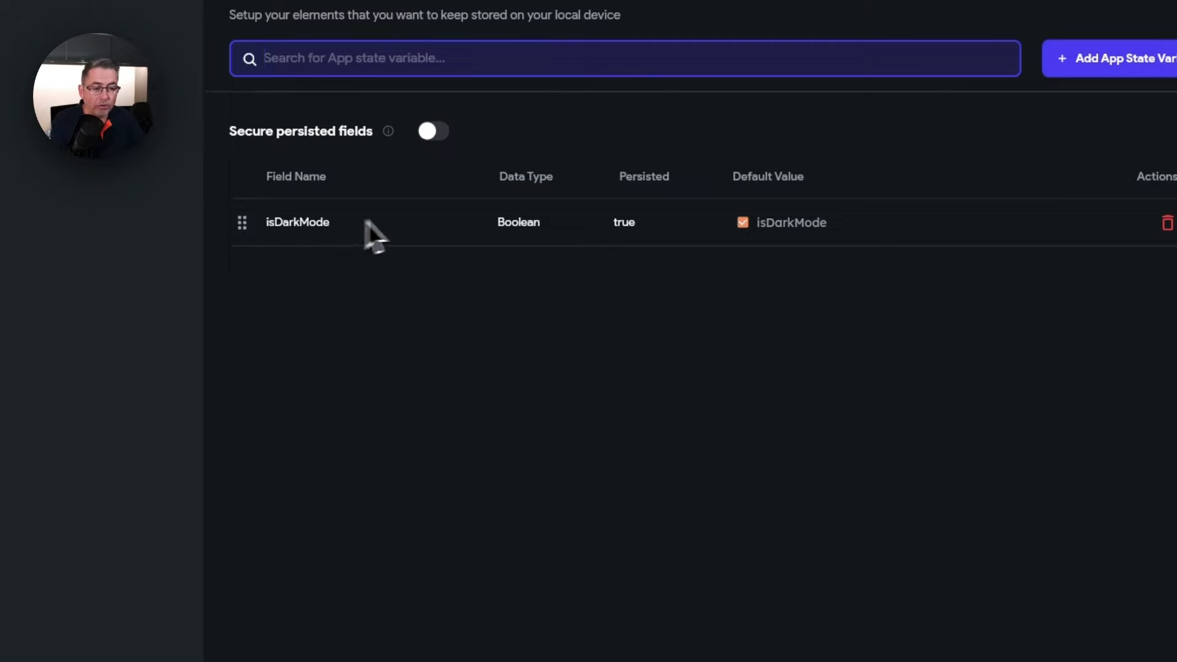
- Turn the isDarkMode default off and back on, then return to the ChartsPage canvas
click(744, 225)
click(742, 224)
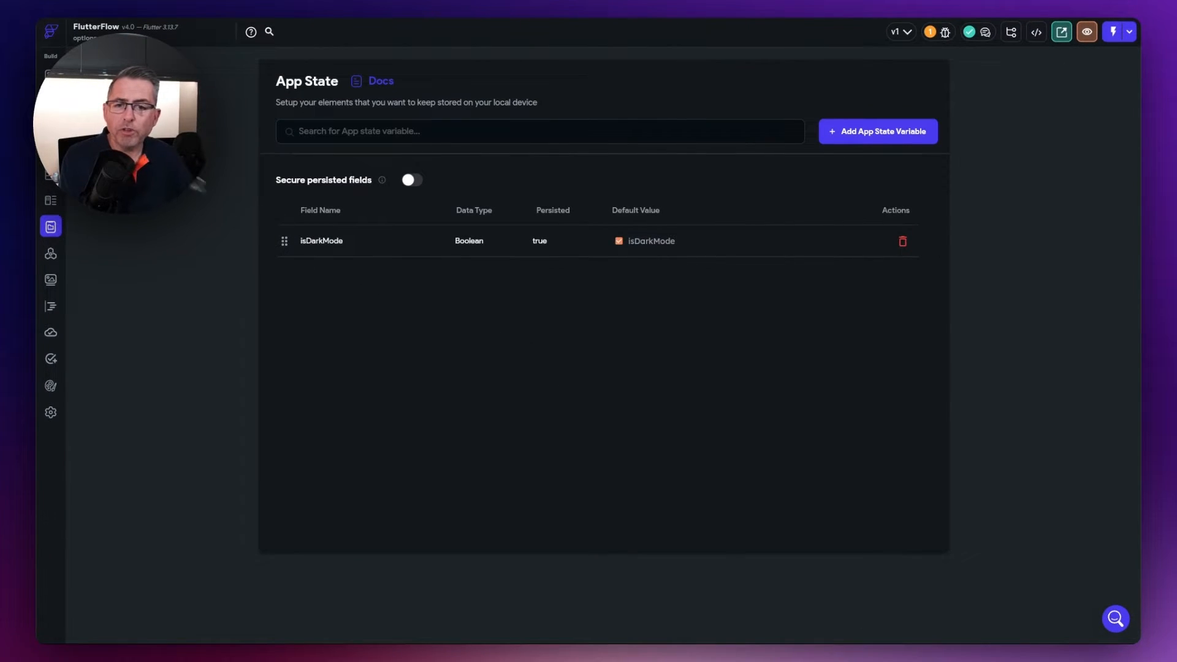
click(50, 100)
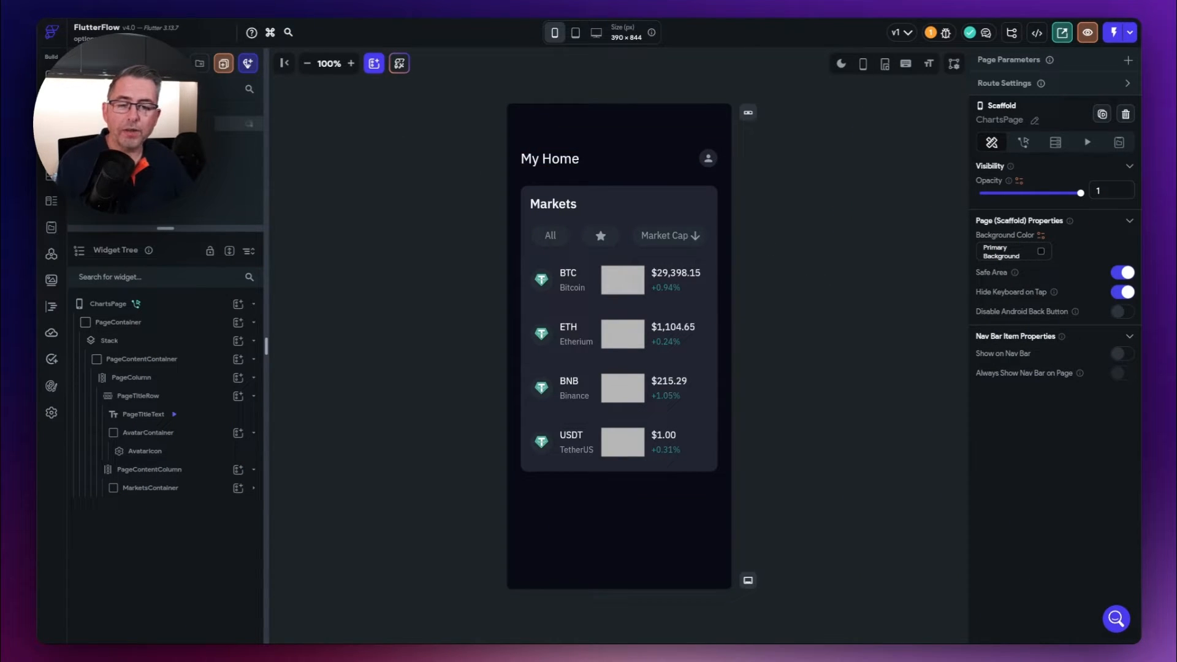
- Create a blank component named NavigationComponent
click(248, 64)
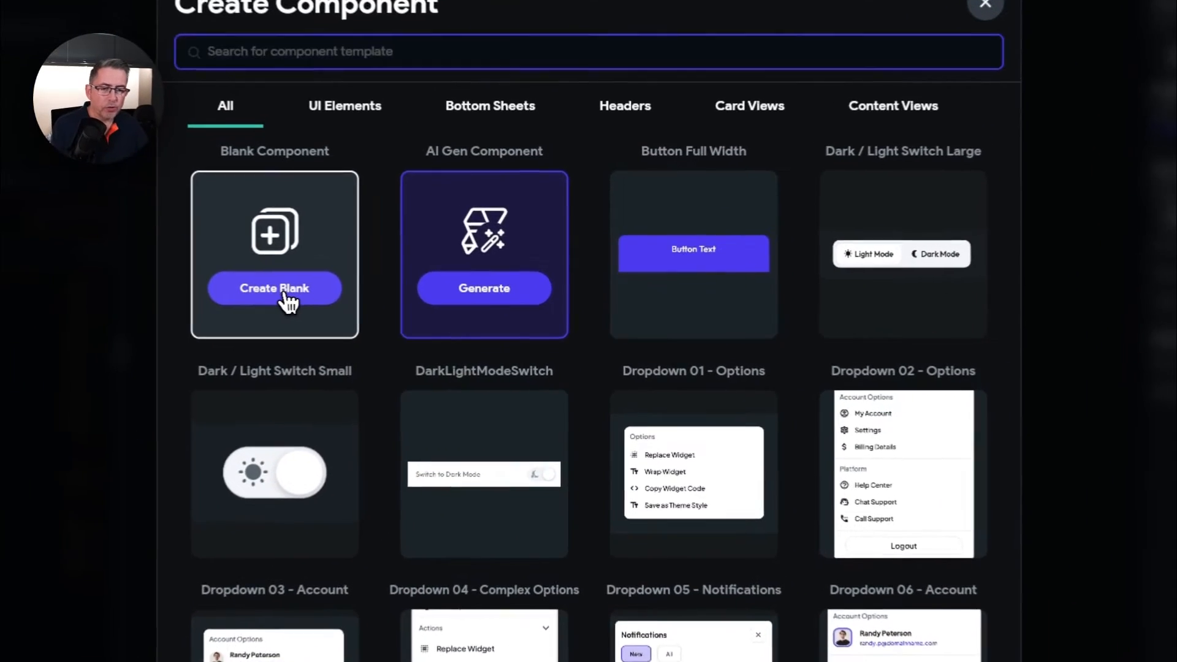
click(285, 295)
text(Navigatio)
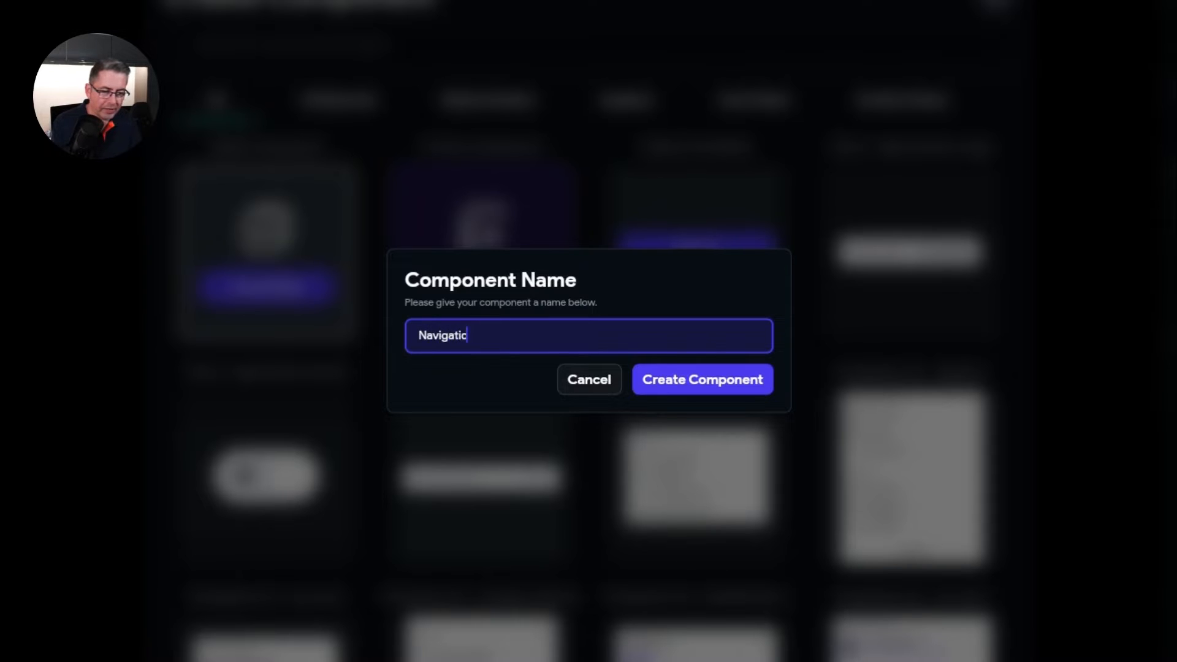
text(nComponent)
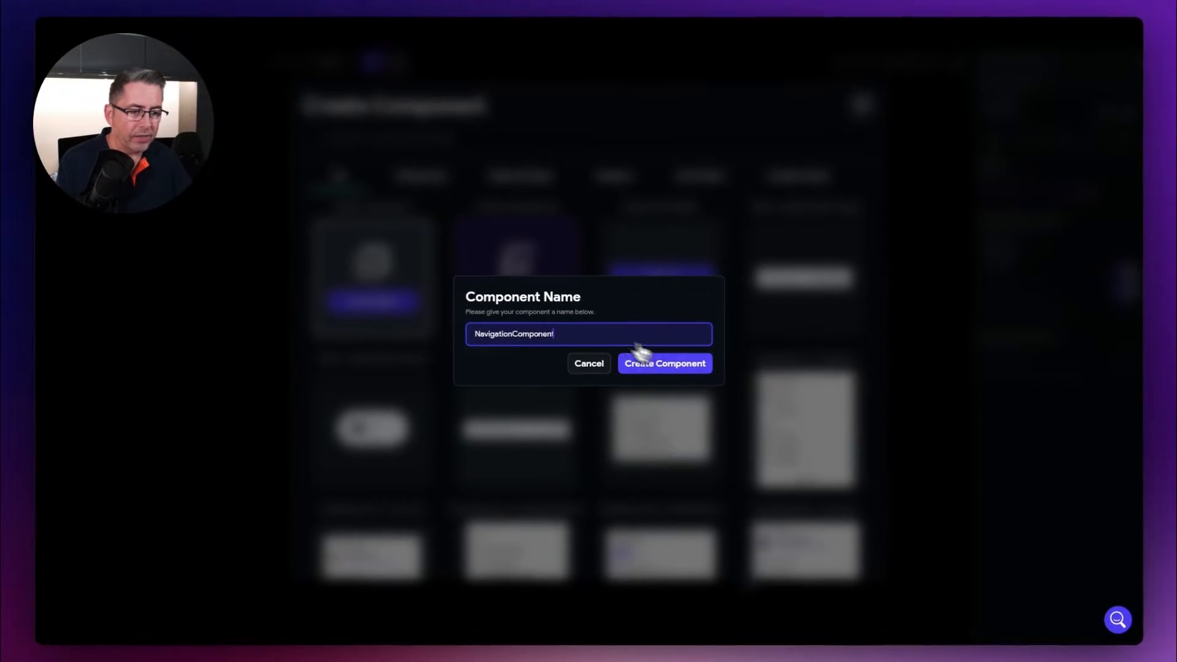
click(649, 363)
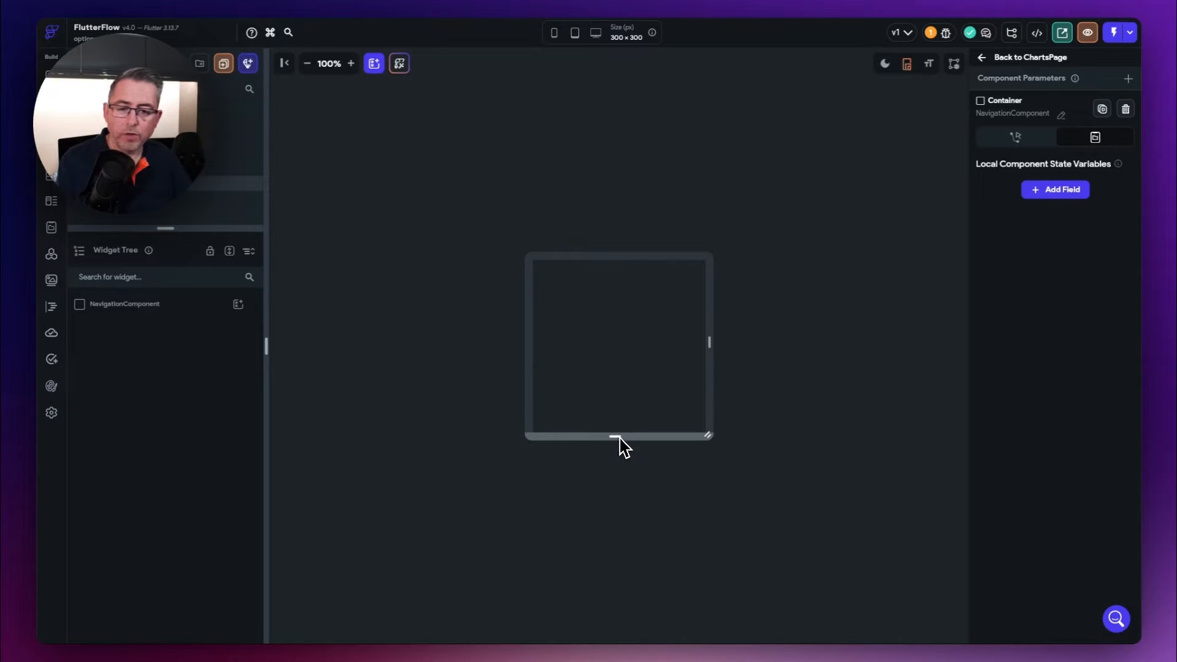
- Stretch the NavigationComponent container from 300×300 to about 300×432
drag(614, 437, 617, 517)
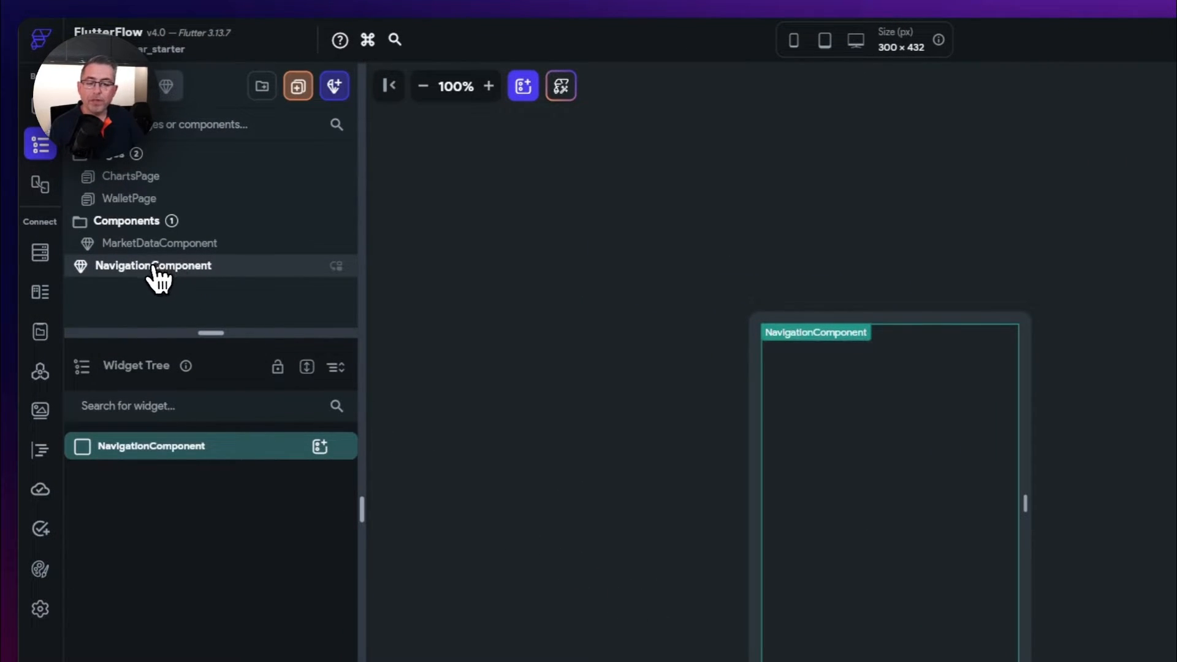
drag(154, 266, 164, 253)
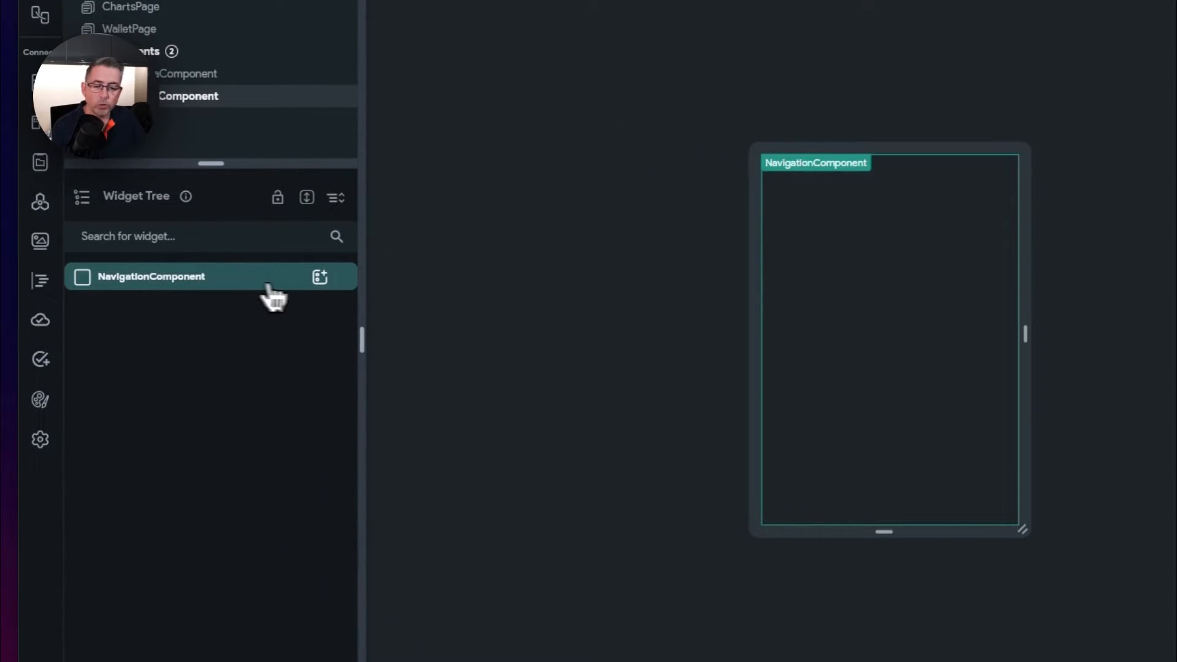
- Add a Stack as NavigationComponent's root widget by searching 'stack' in the widget picker
click(320, 279)
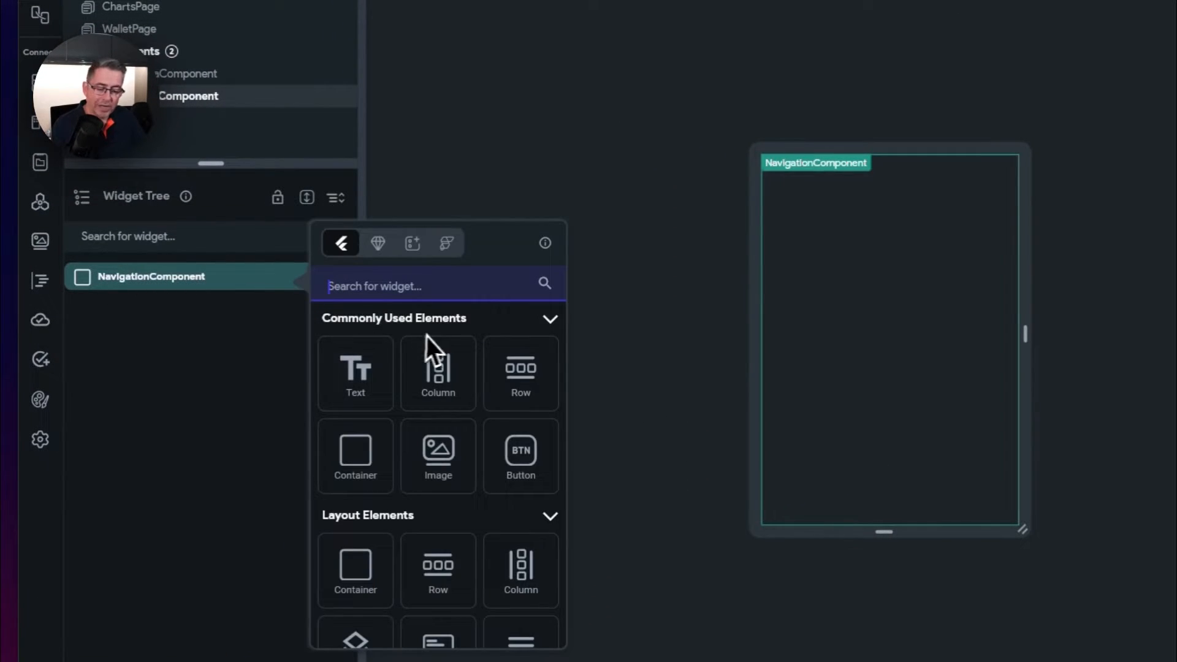
text(stack)
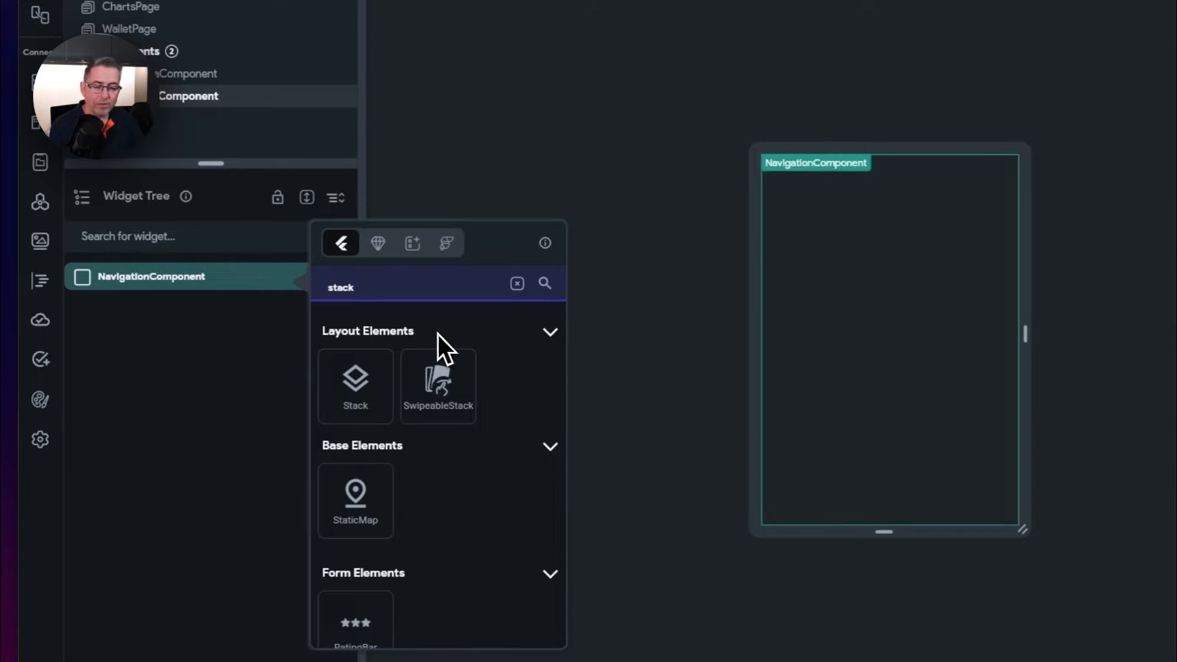
click(355, 380)
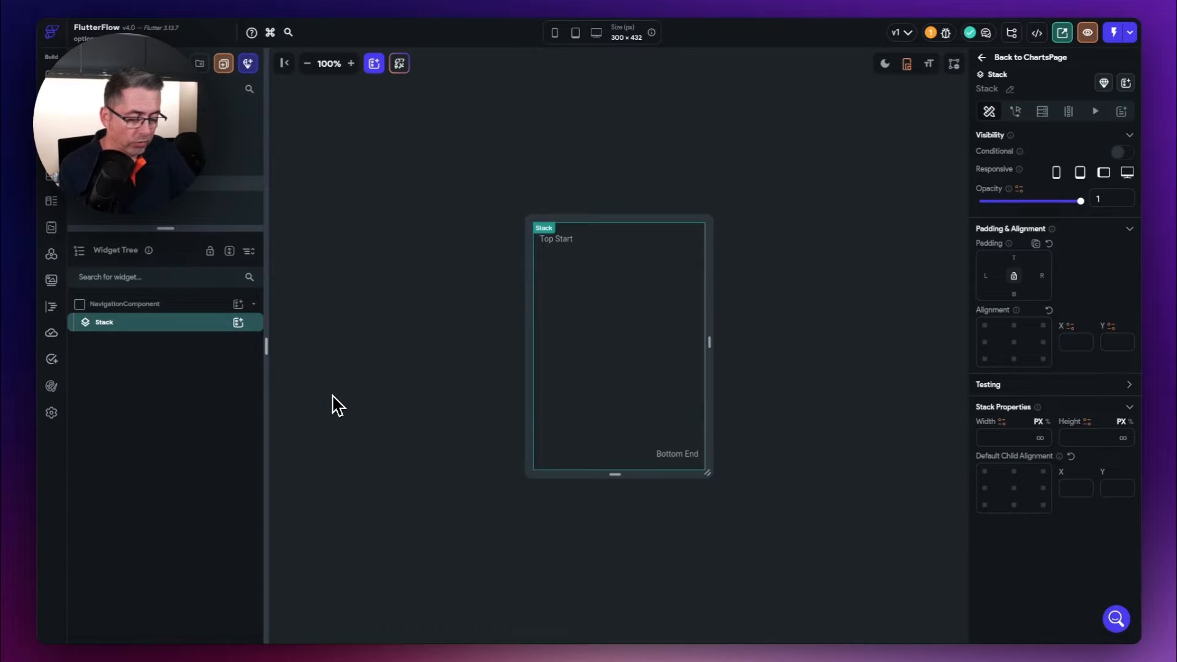
click(237, 322)
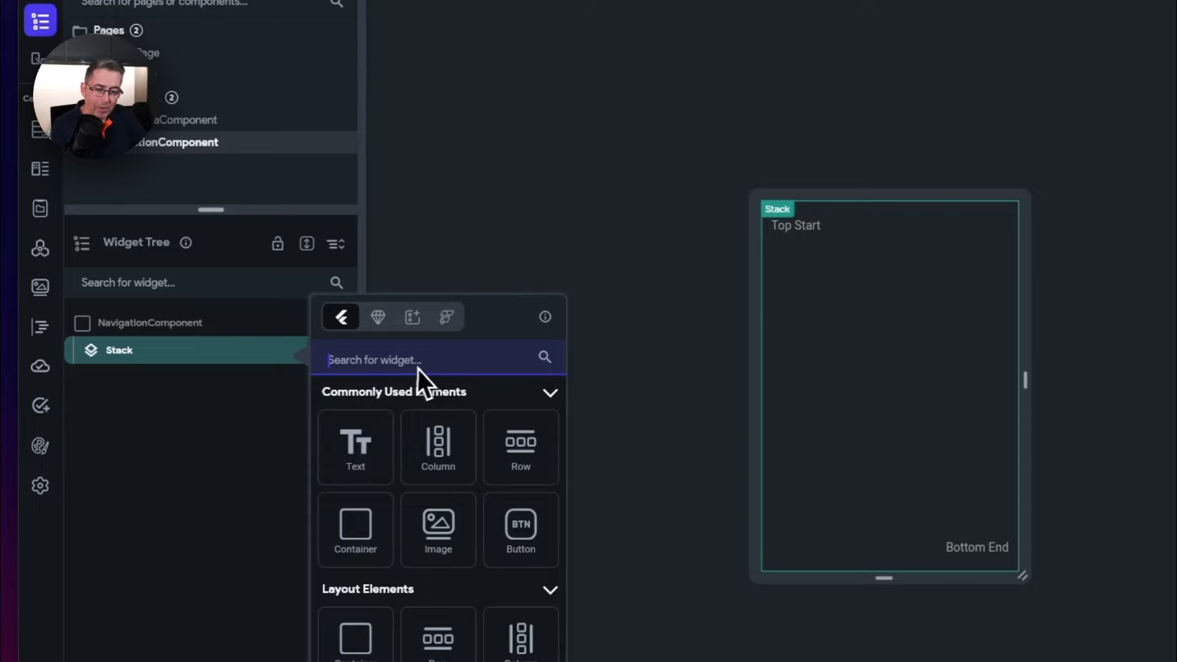
- Add a Container to the Stack and rename it NavigationContainer
click(366, 548)
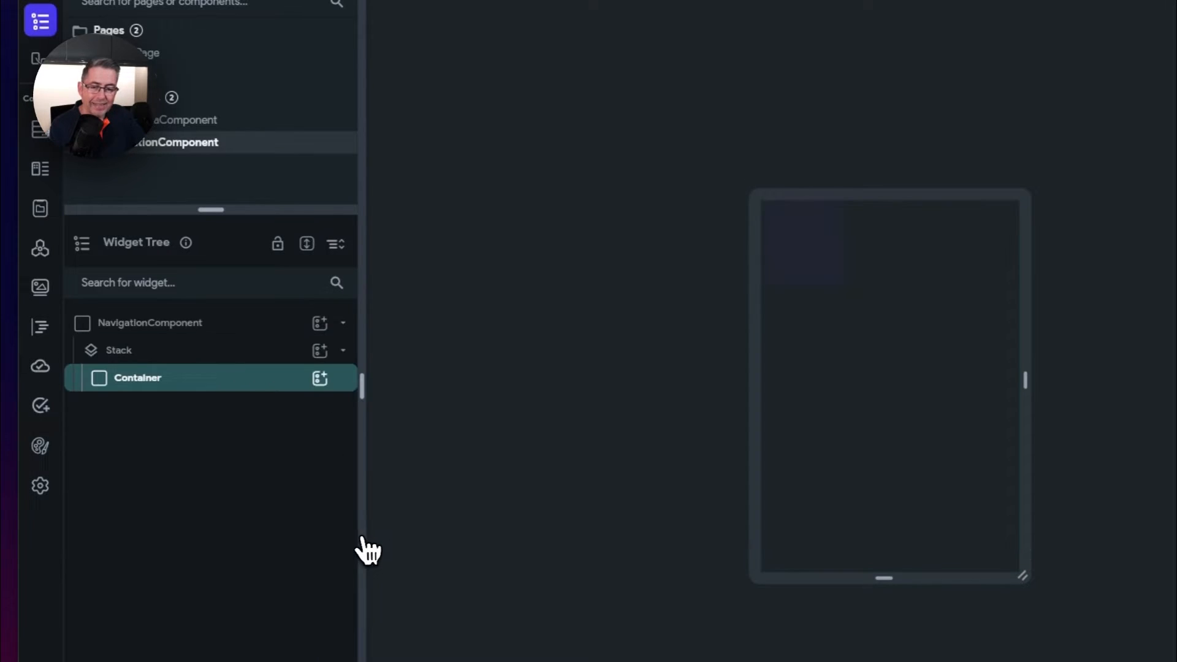
double_click(137, 379)
text(NavigationC)
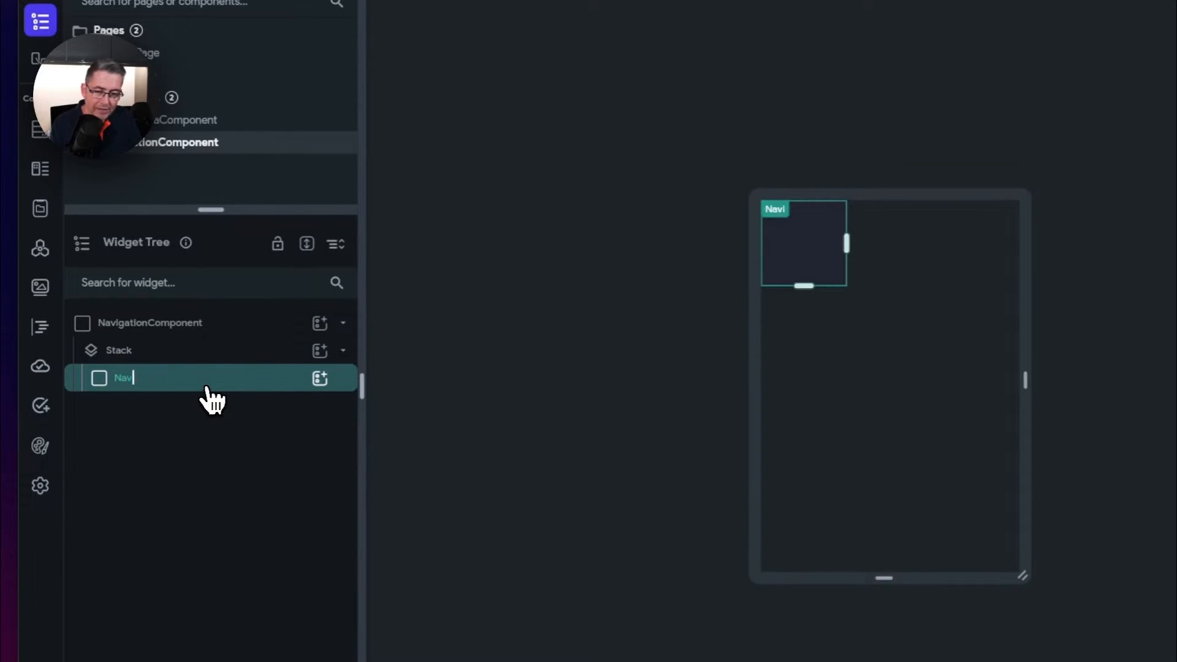
text(ontainer)
key(Return)
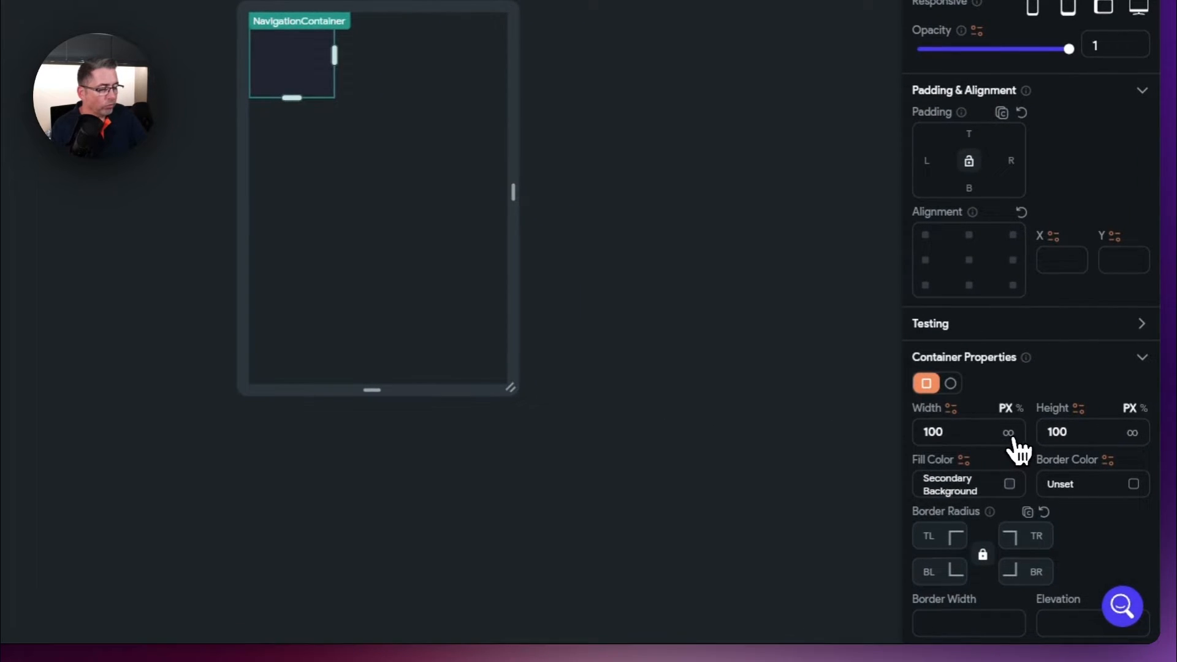
- Give NavigationContainer an infinite (full) width and a height of 70 px
click(1008, 433)
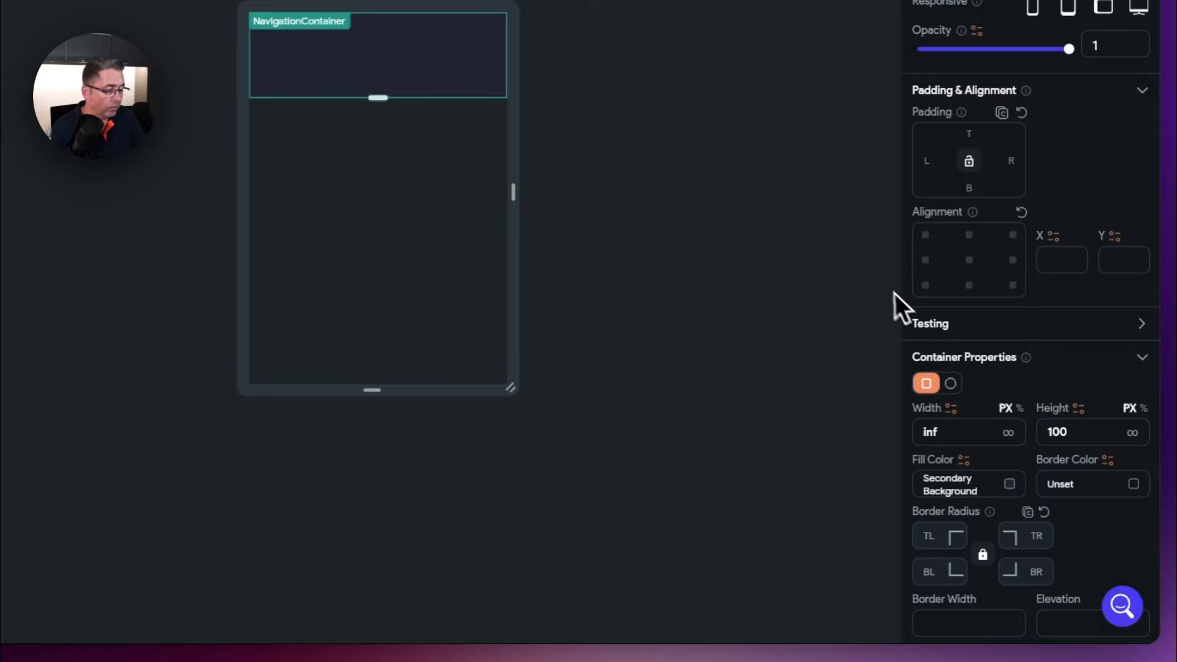
double_click(1094, 437)
text(70)
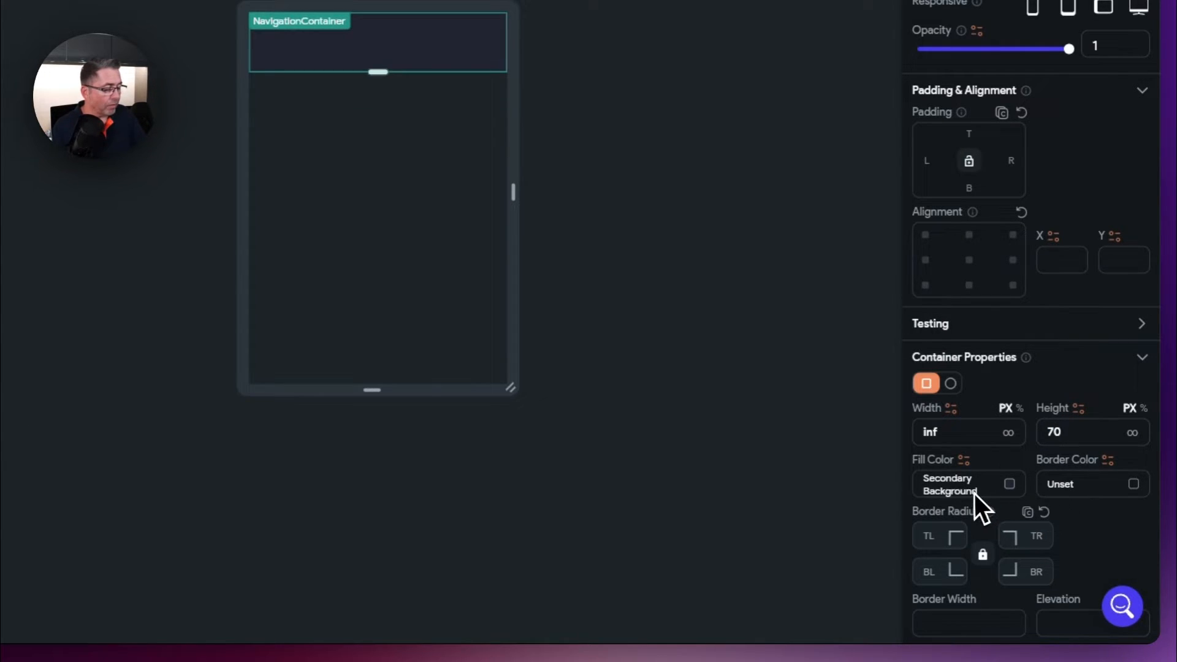
scroll(1119, 452, down, 1)
scroll(1119, 450, down, 5)
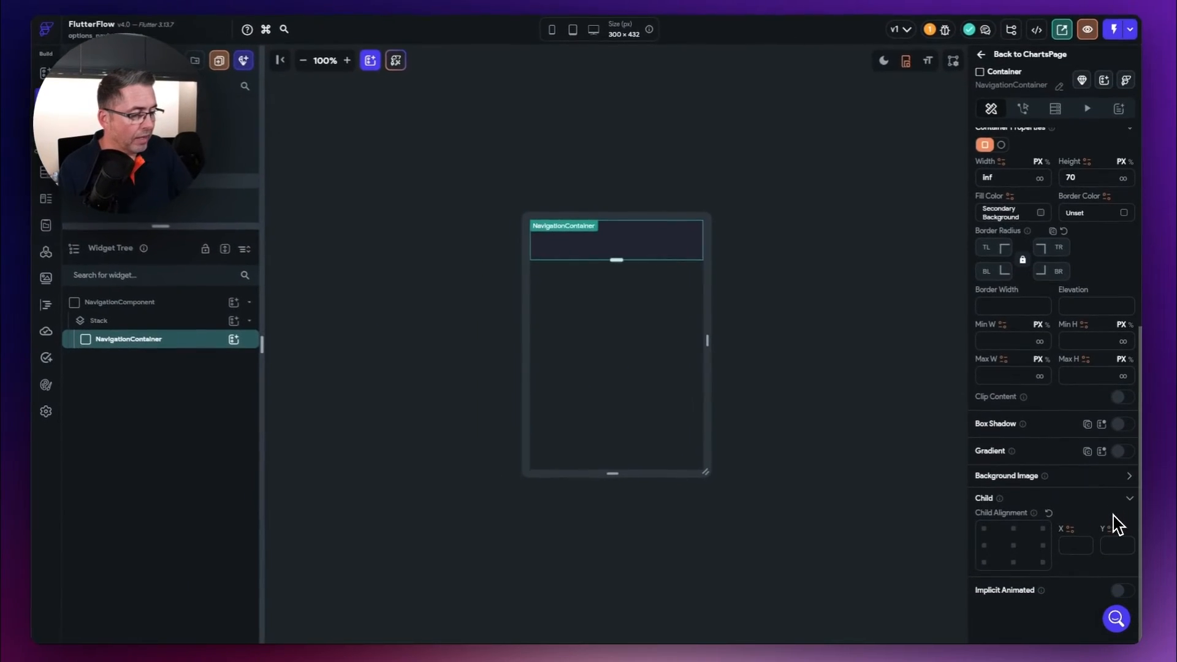
scroll(1110, 527, up, 6)
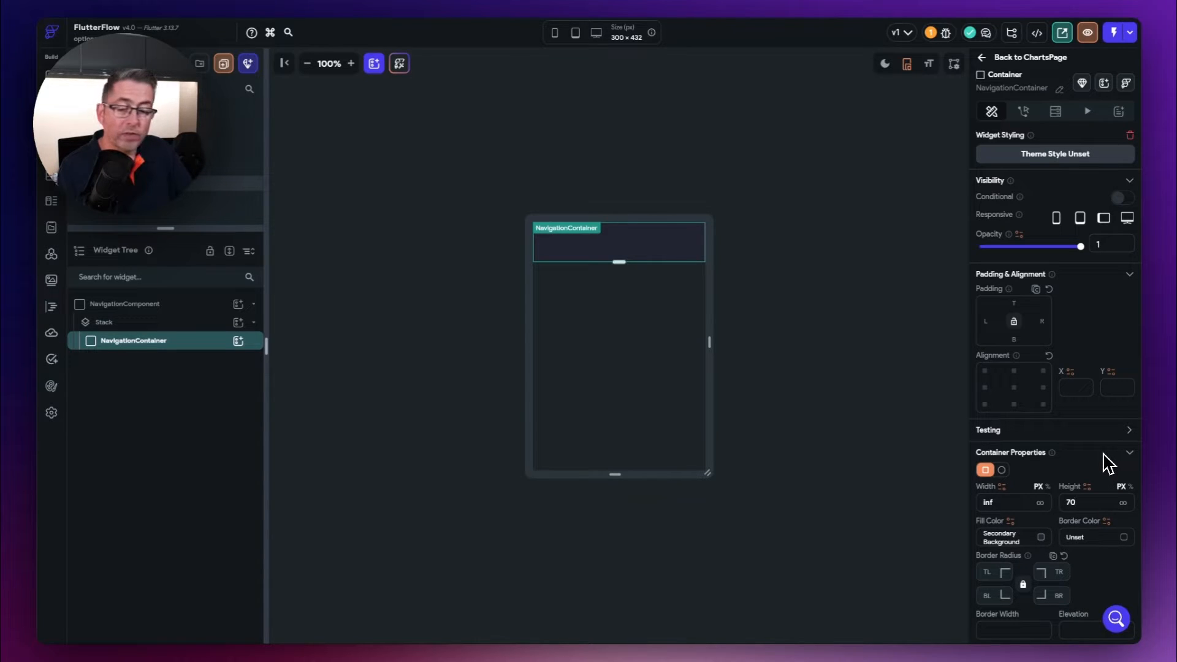
click(1074, 502)
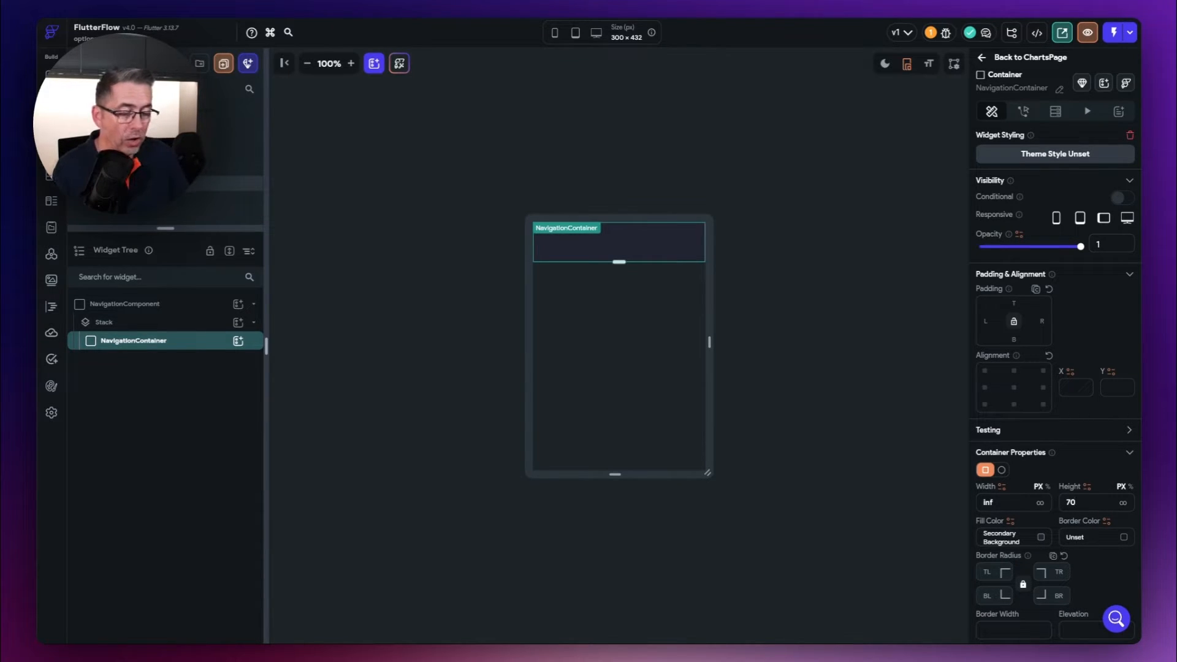
- Align NavigationContainer to bottom-centre and add a Row inside it named NavigationRow
click(1014, 406)
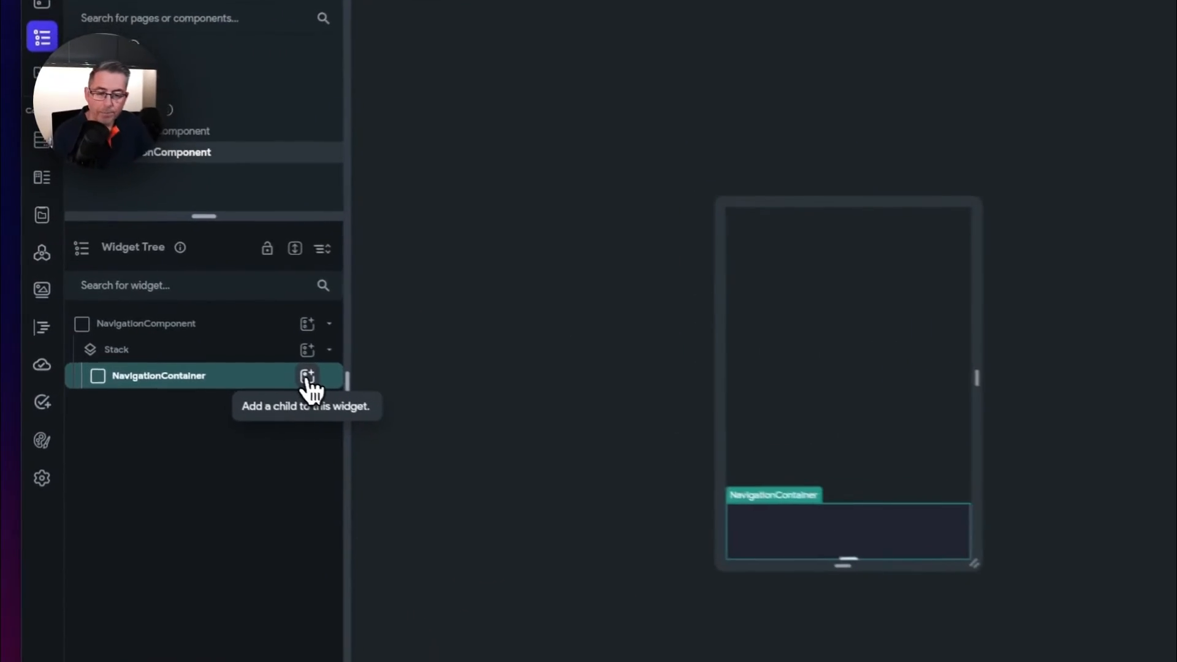
click(238, 341)
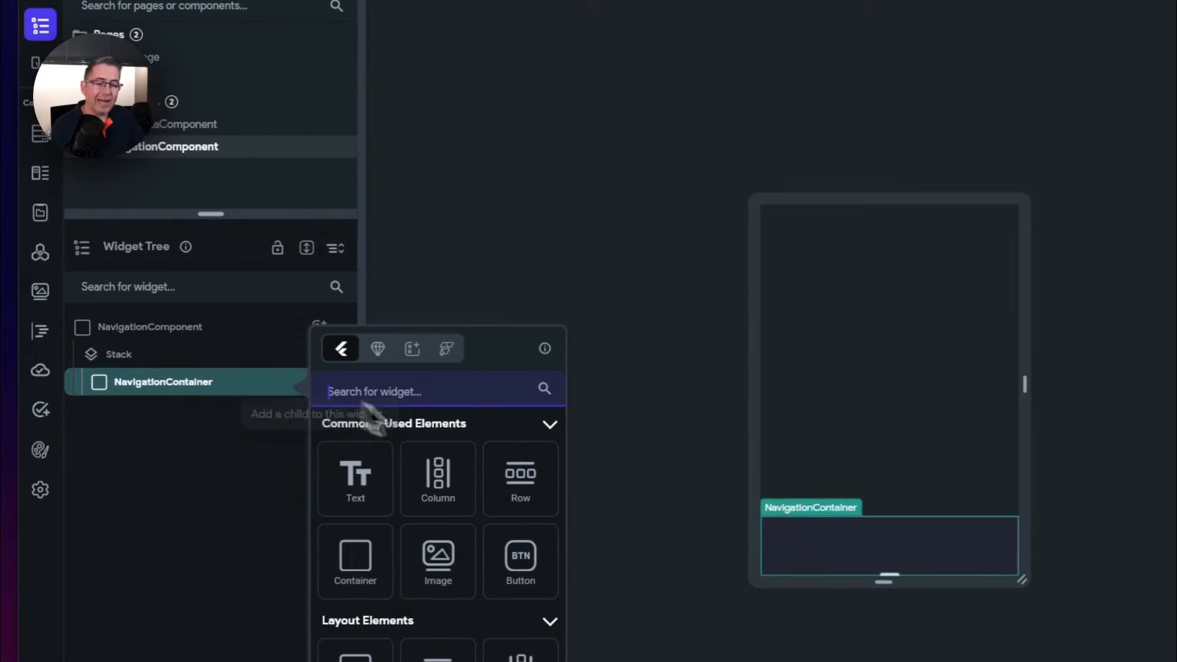
click(529, 481)
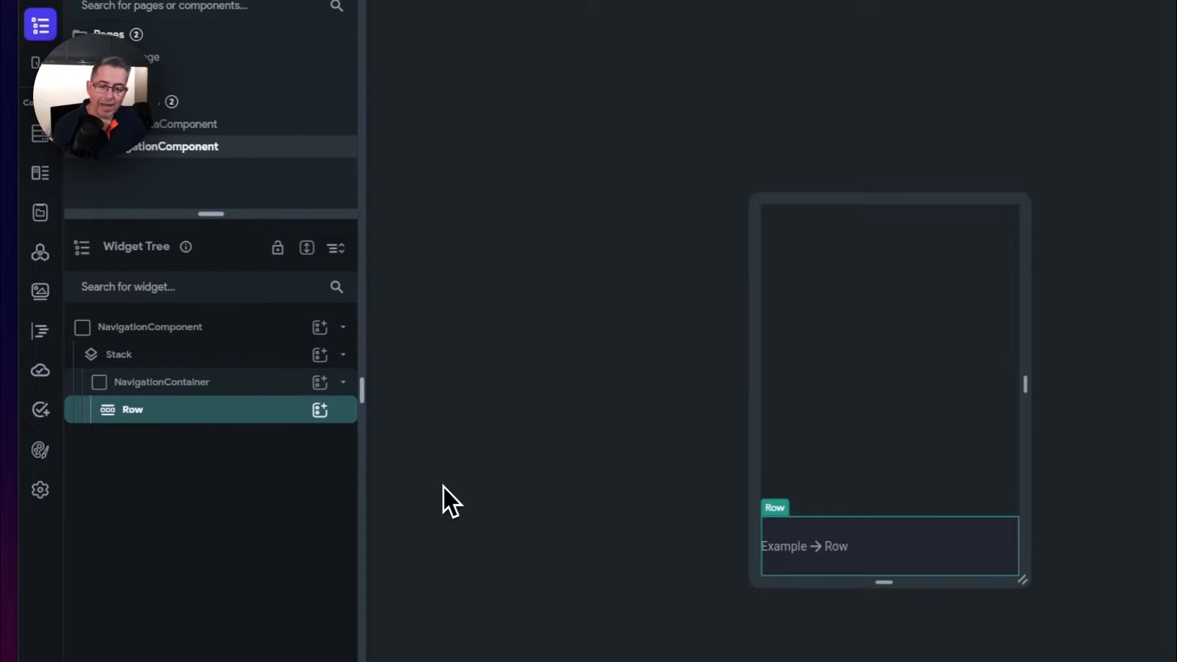
double_click(144, 422)
text(NavigationRow)
key(Return)
- Add two Columns inside NavigationRow
click(320, 409)
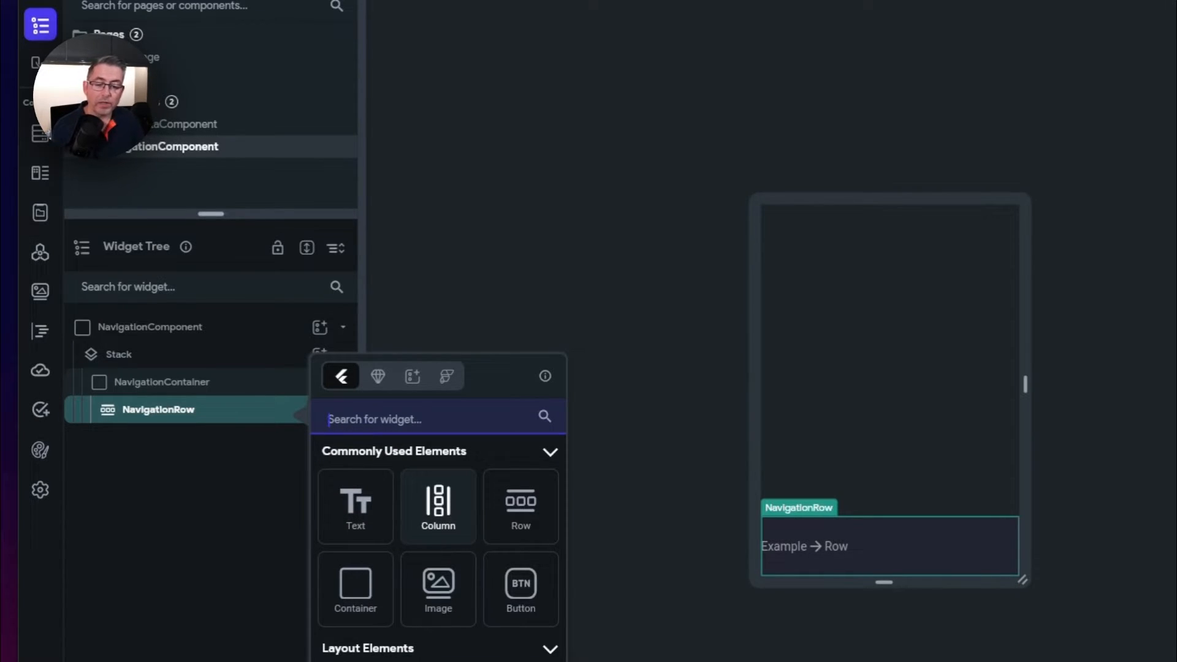
click(444, 517)
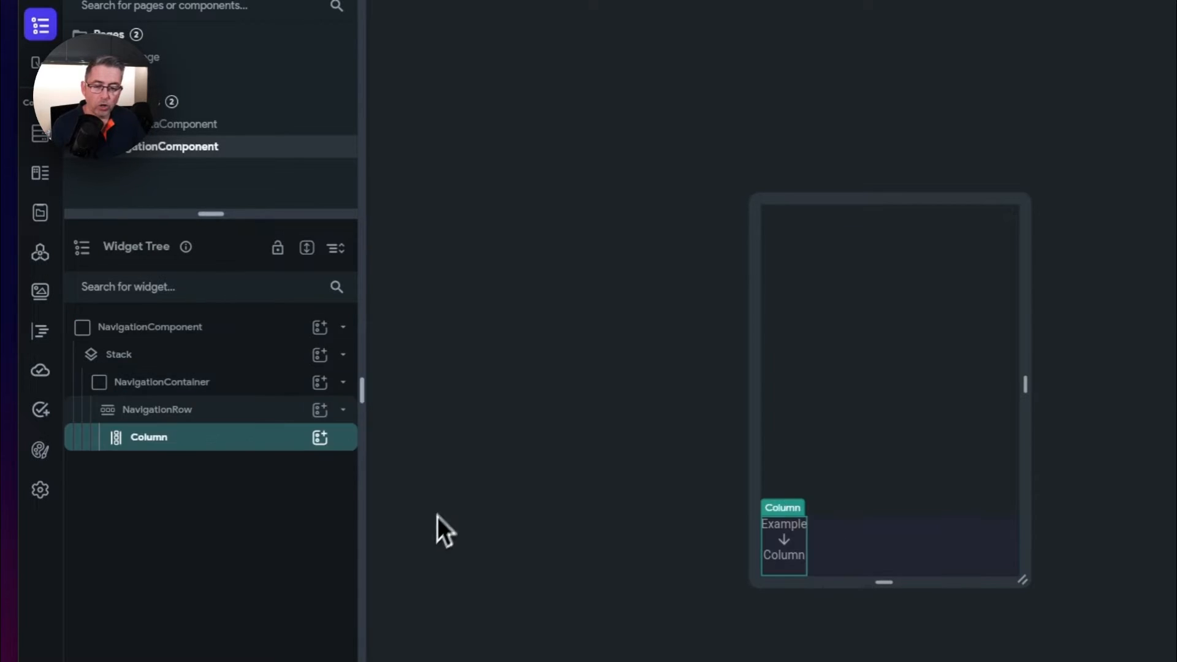
click(319, 434)
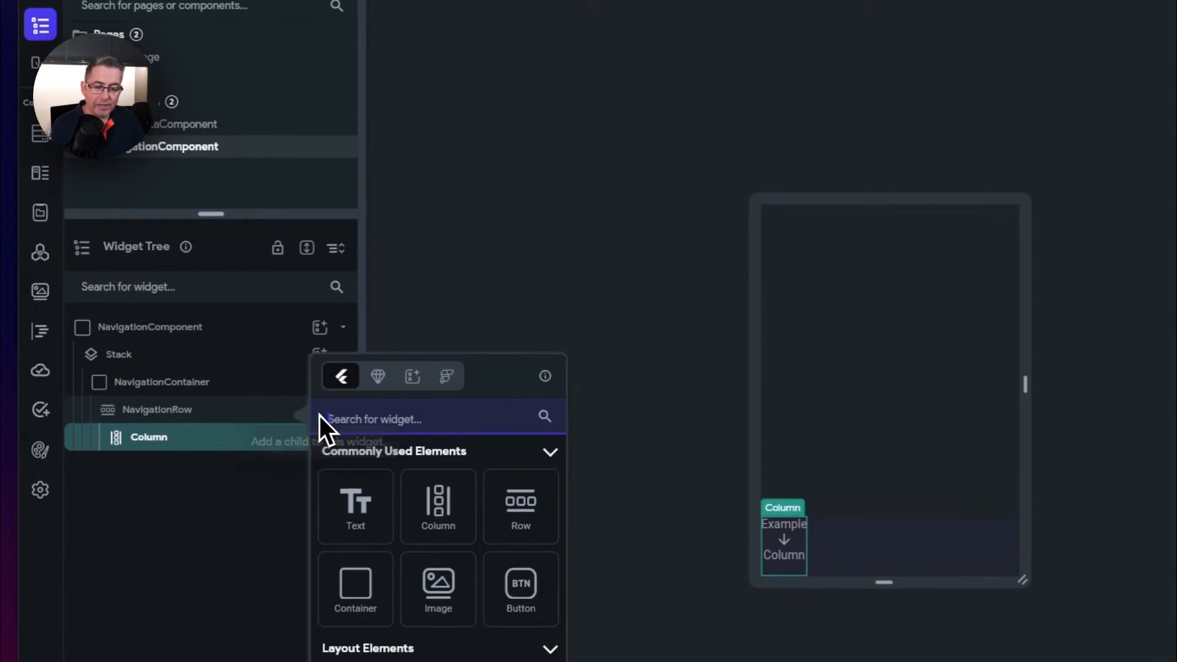
click(446, 507)
- Rename the two columns LeftOptionColumn and RightOptionColumn
double_click(149, 438)
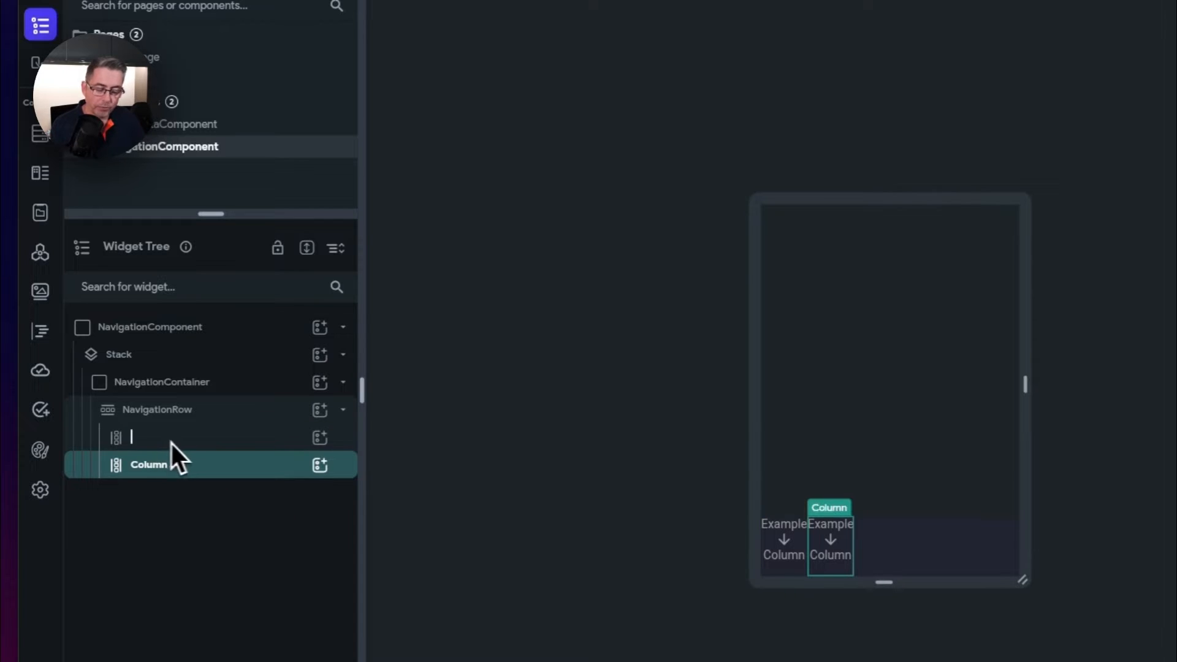
text(LeftC)
text(ptionColumn)
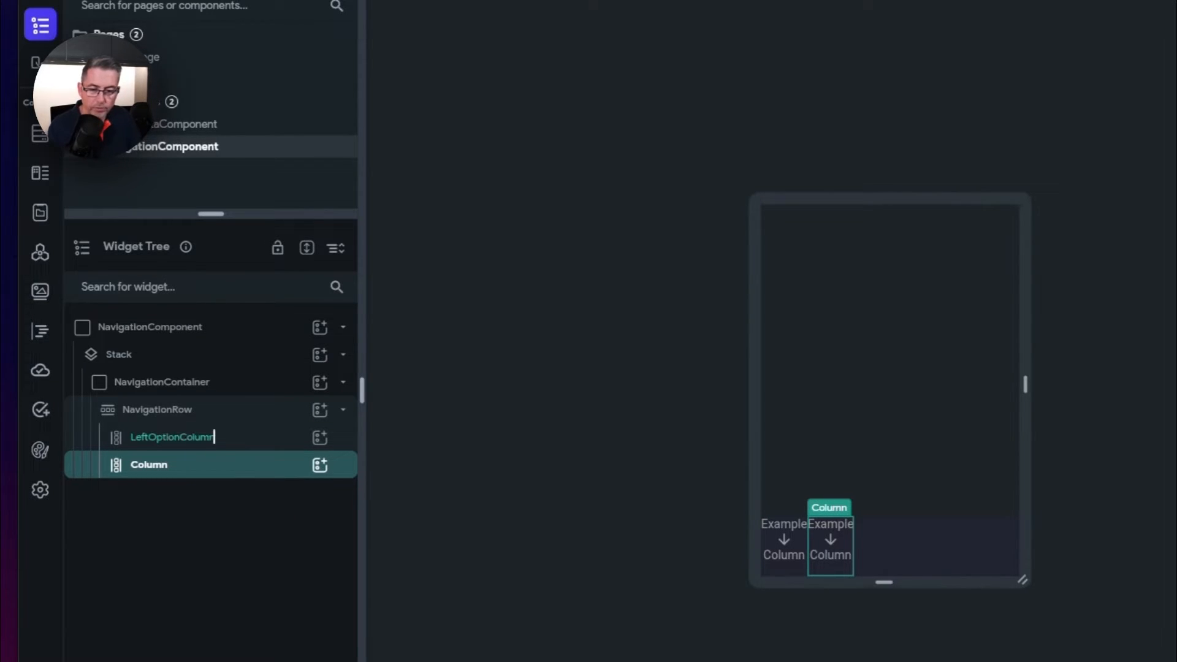
key(Return)
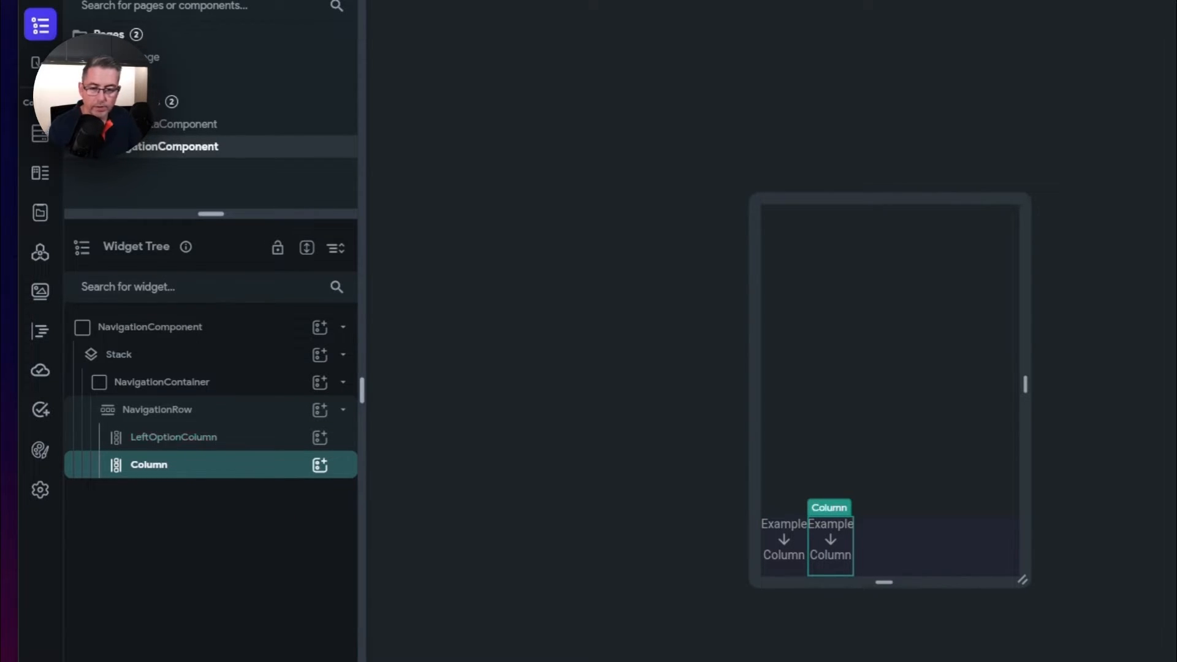
double_click(177, 466)
text(Righ)
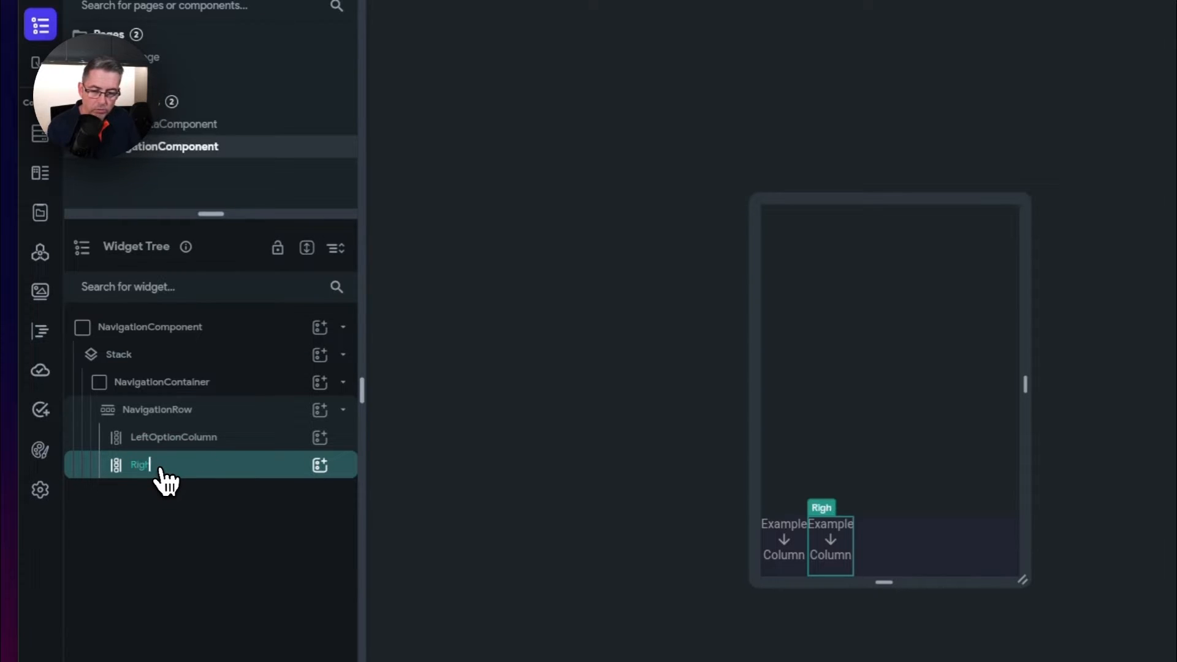
text(tOptionCo)
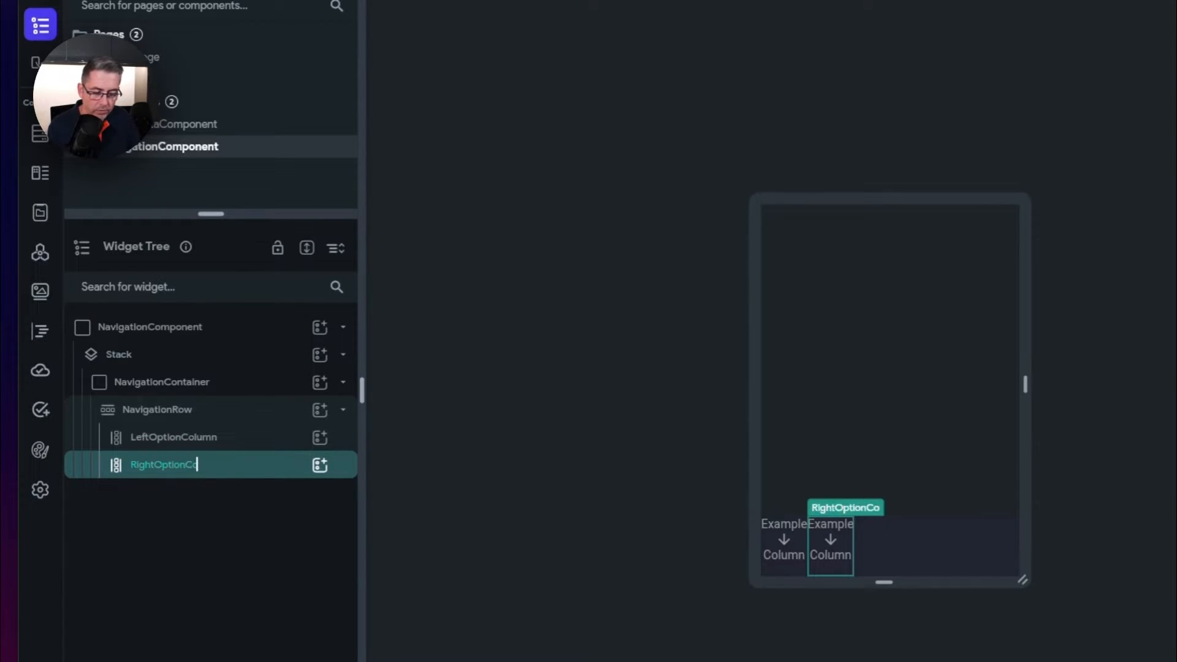
text(lumn)
key(Return)
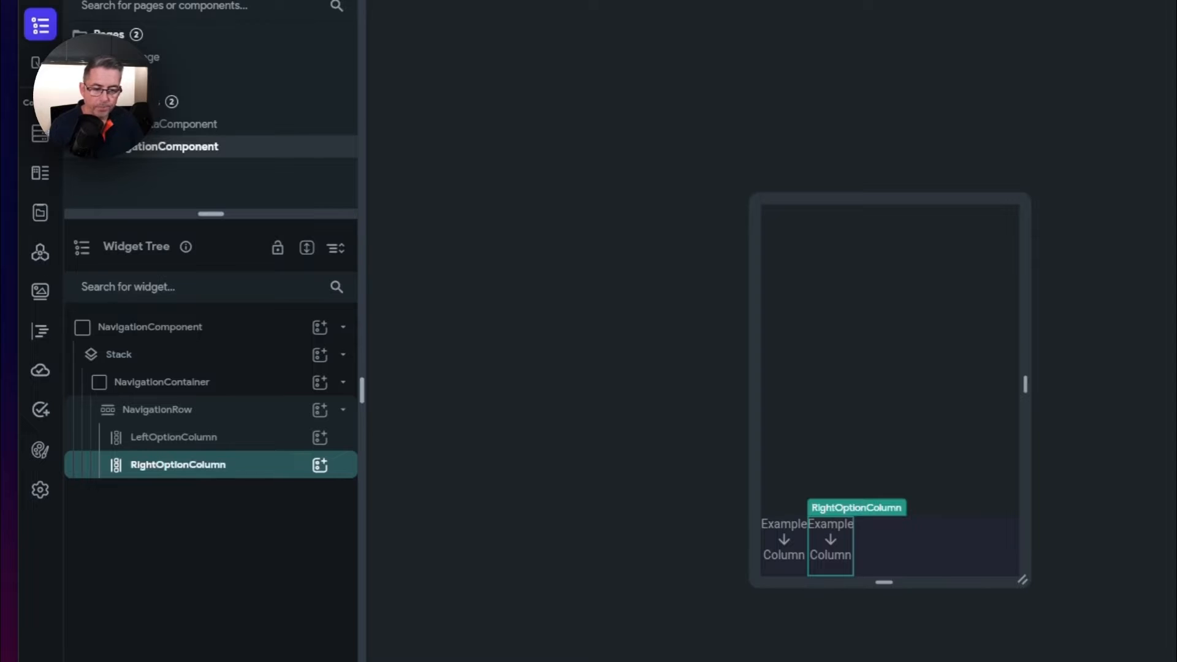
click(195, 410)
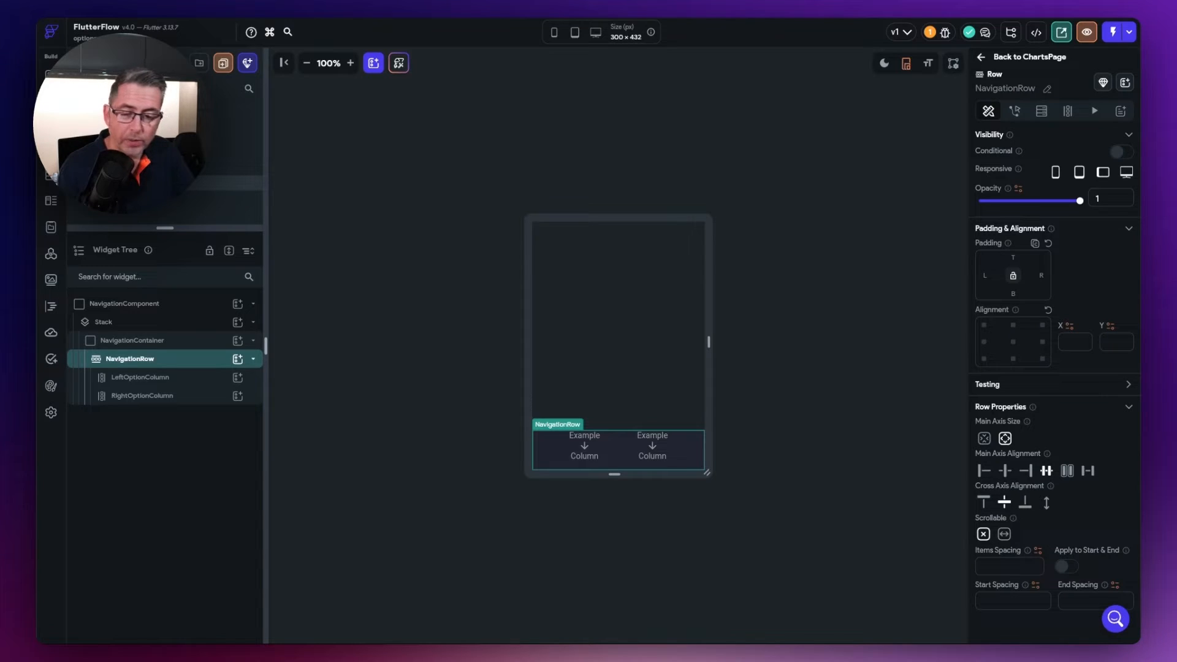
- Add a Stack inside LeftOptionColumn holding an IconButton and a Container
click(151, 385)
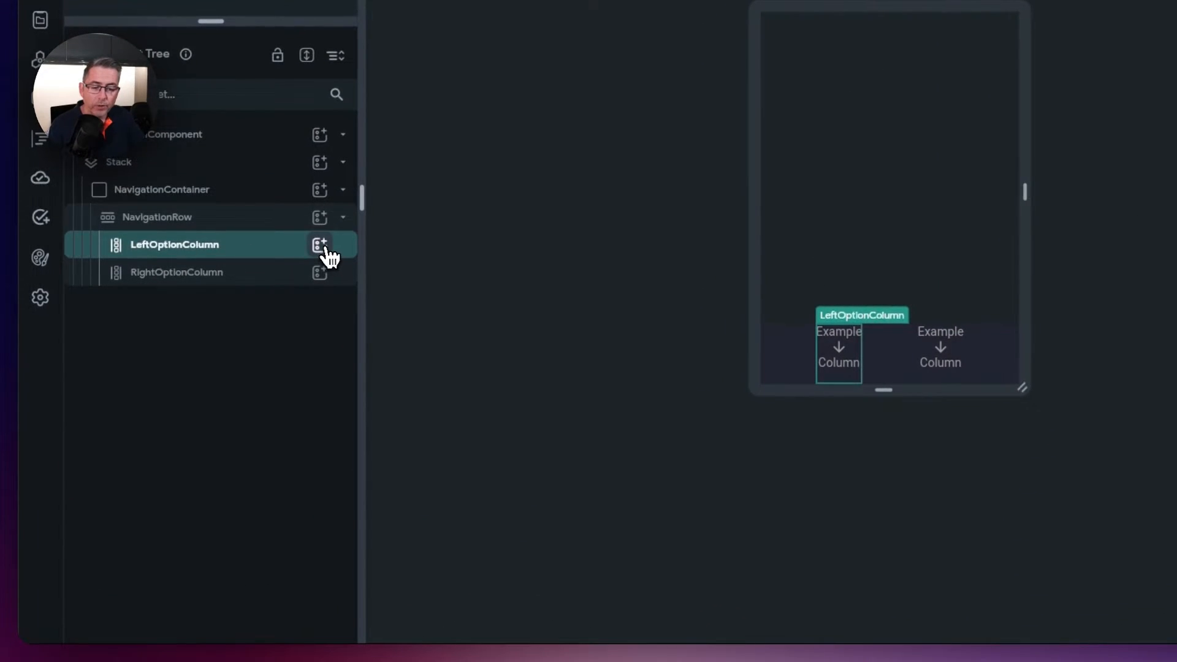
click(318, 249)
text(stack)
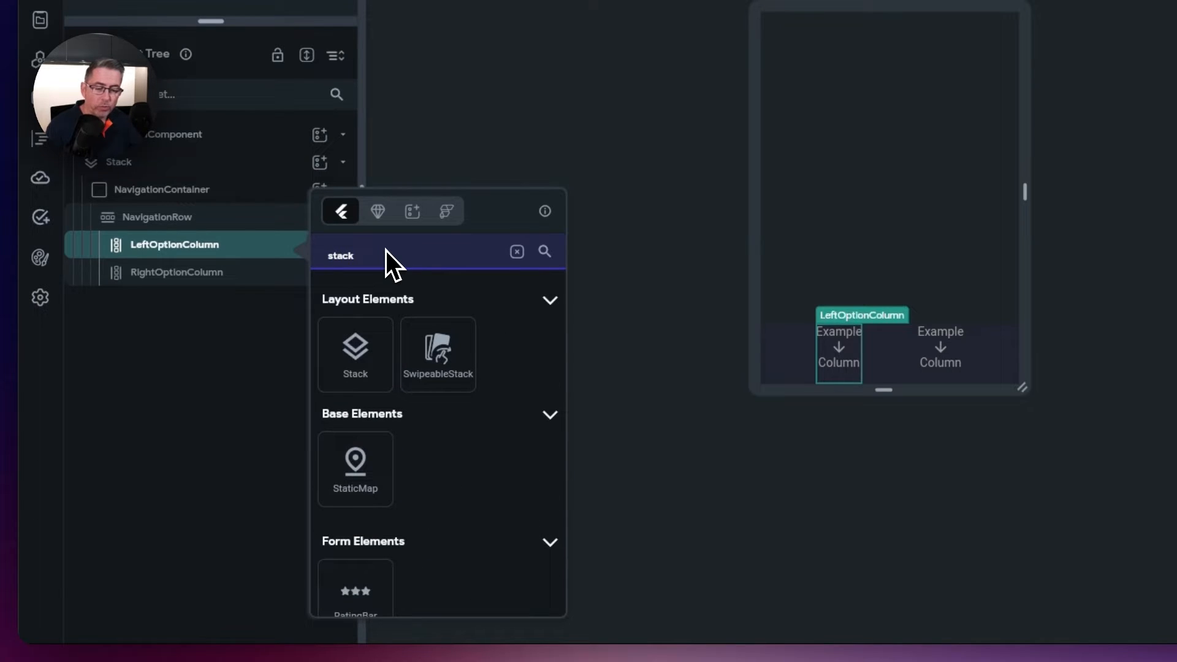
click(360, 370)
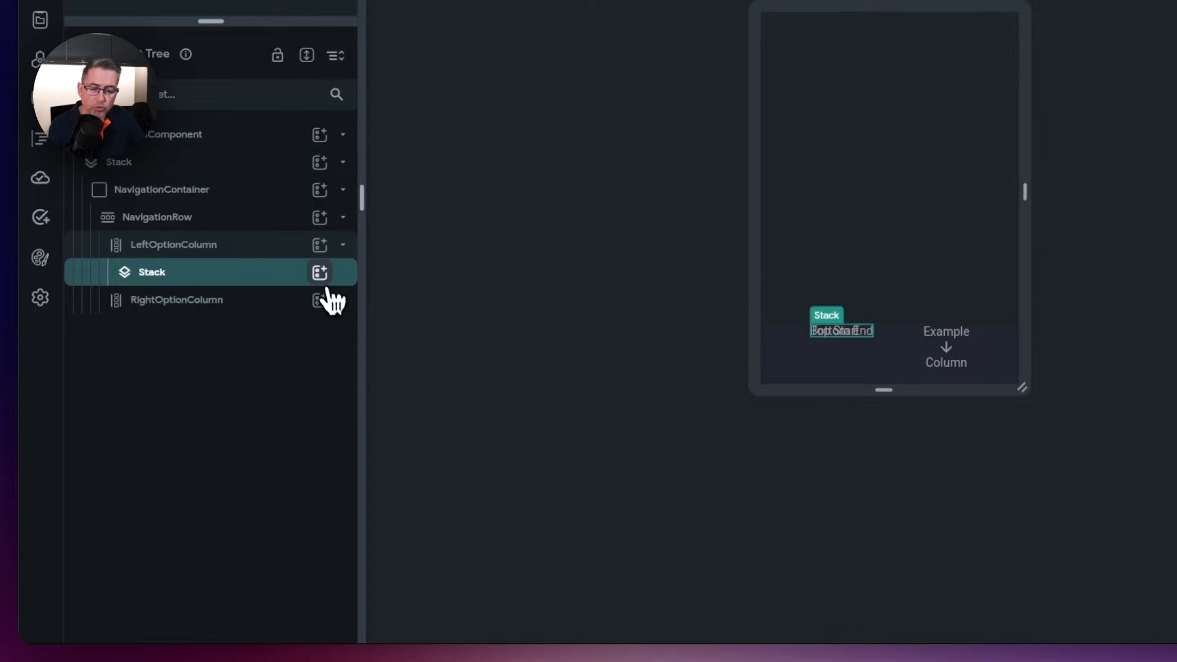
click(321, 275)
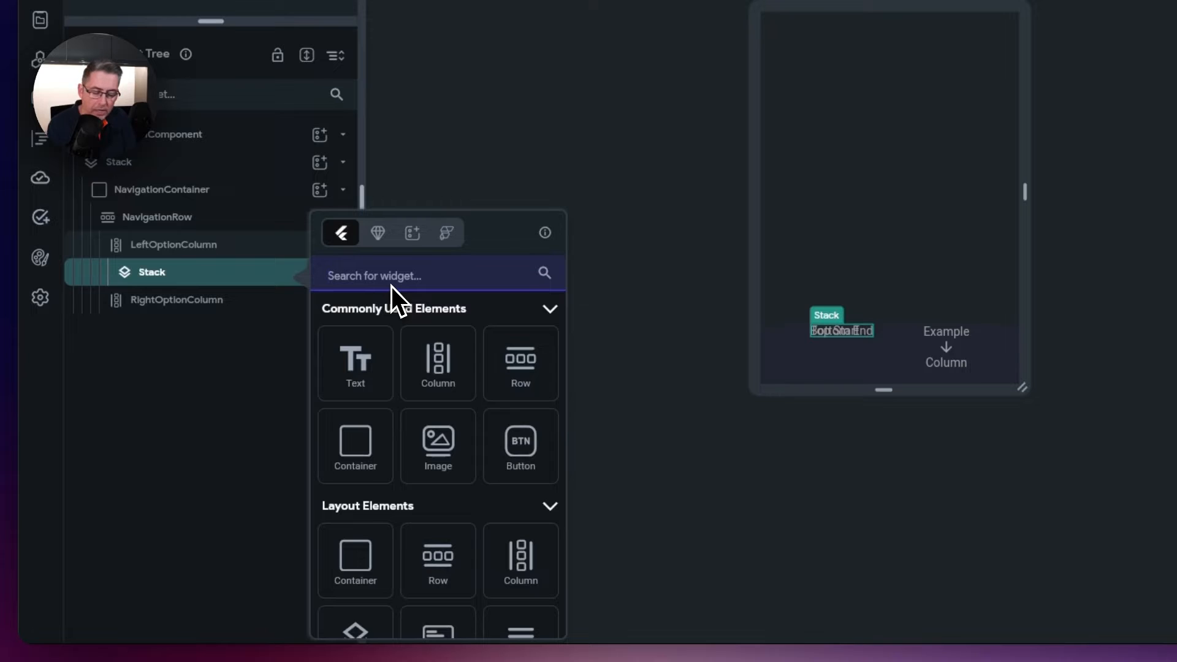
text(Icon)
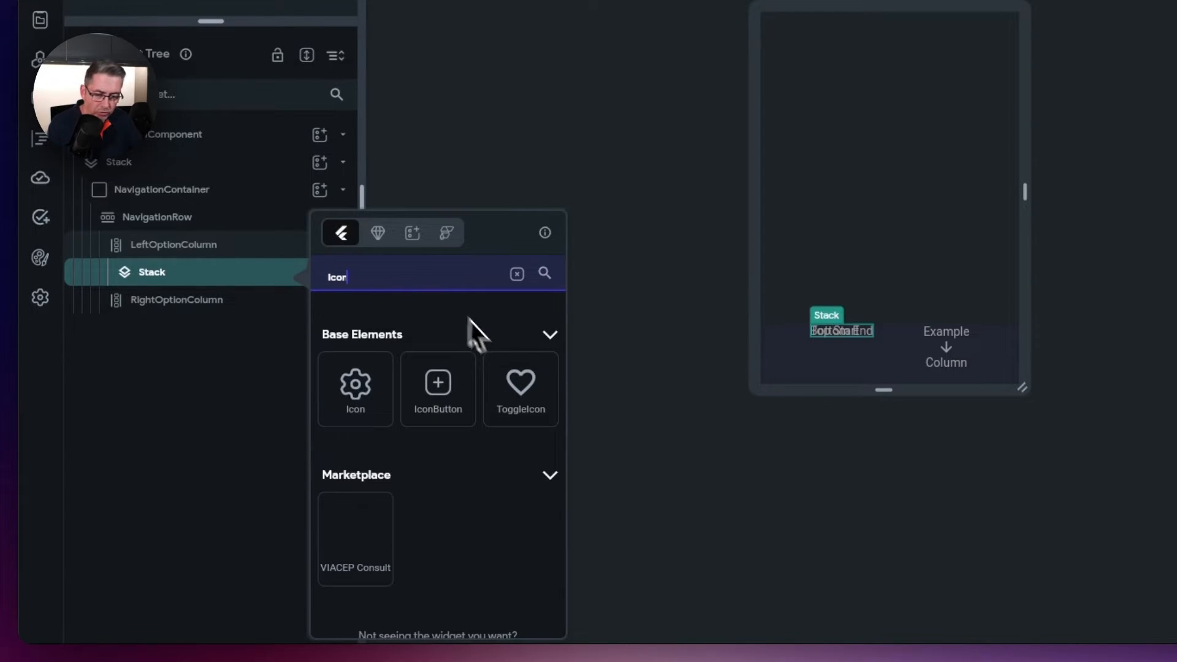
click(442, 397)
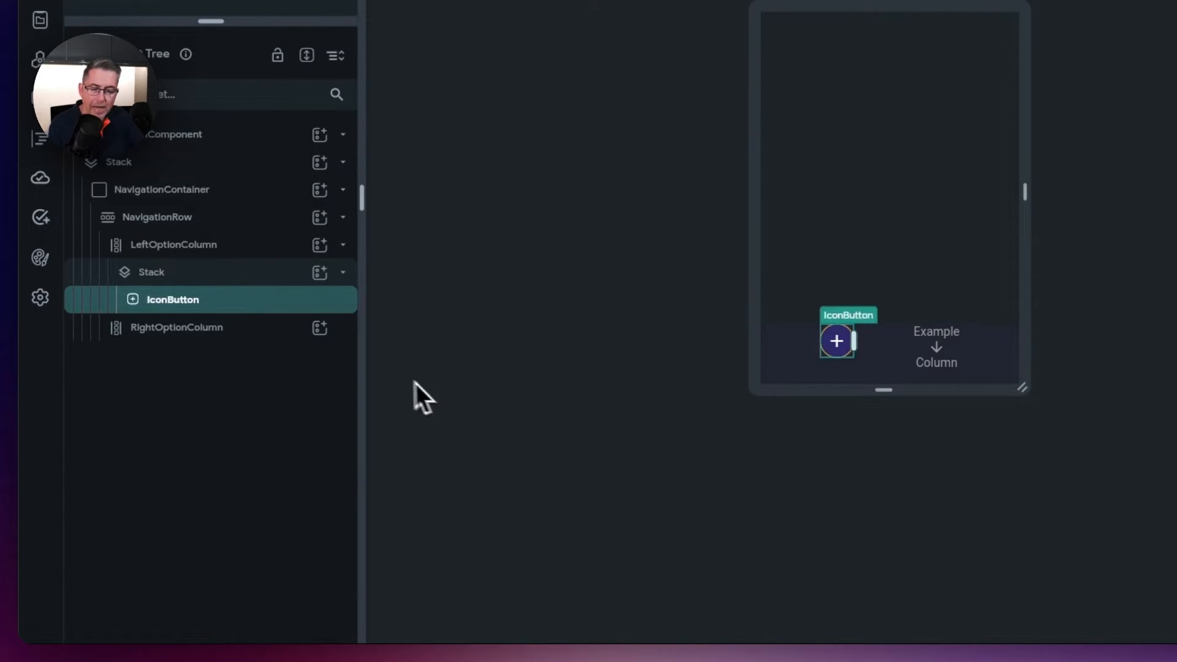
click(319, 273)
click(353, 458)
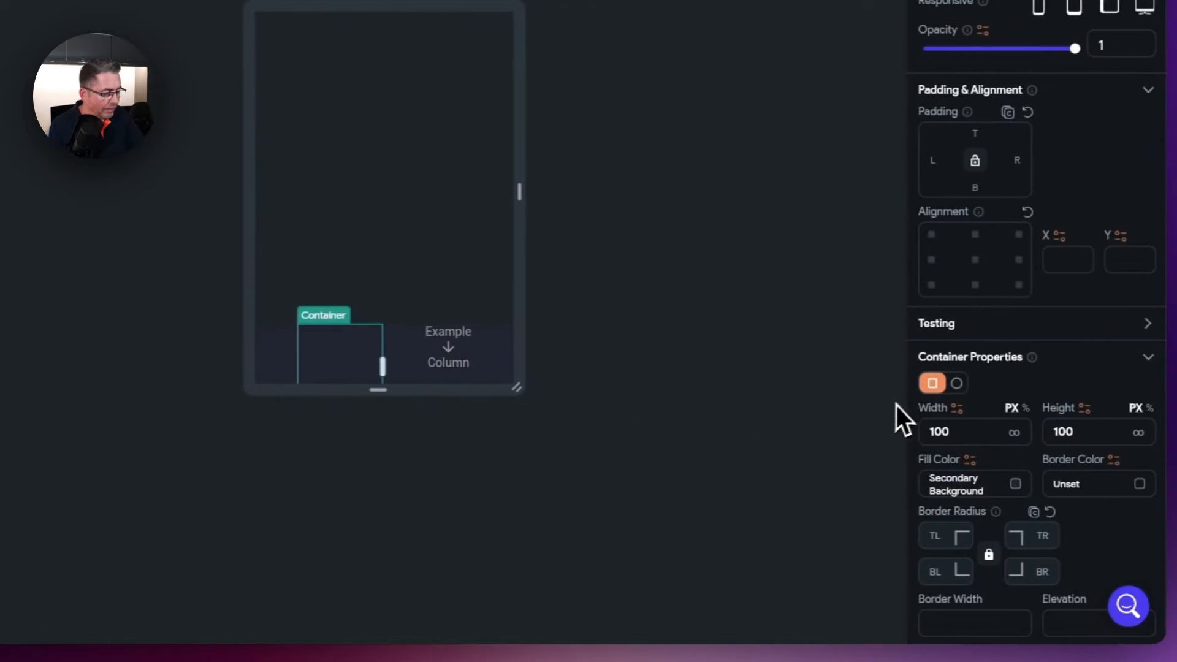
- Make the Container an 8-px circle filled with the Nav Text colour
click(956, 384)
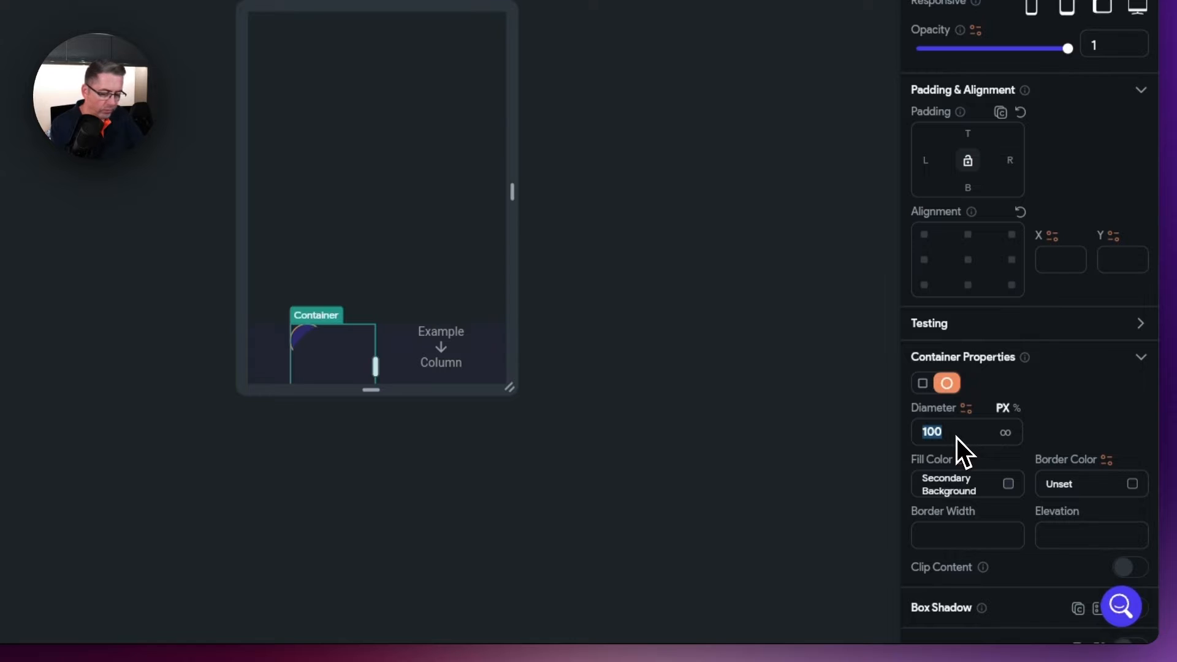
text(8)
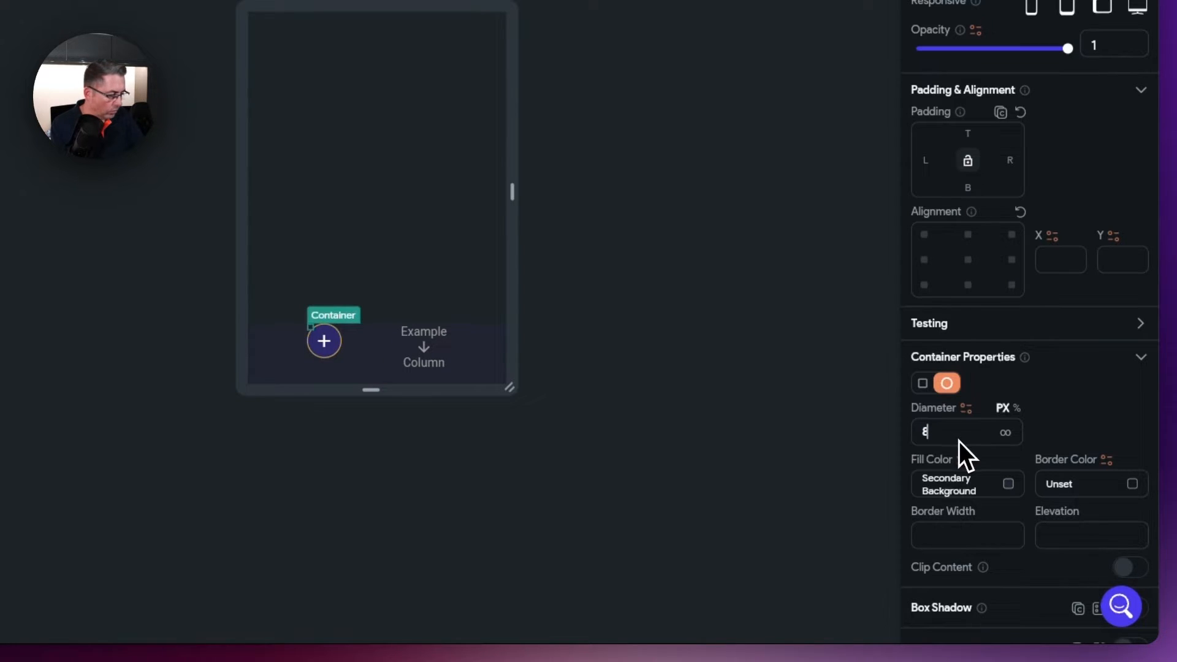
click(1008, 487)
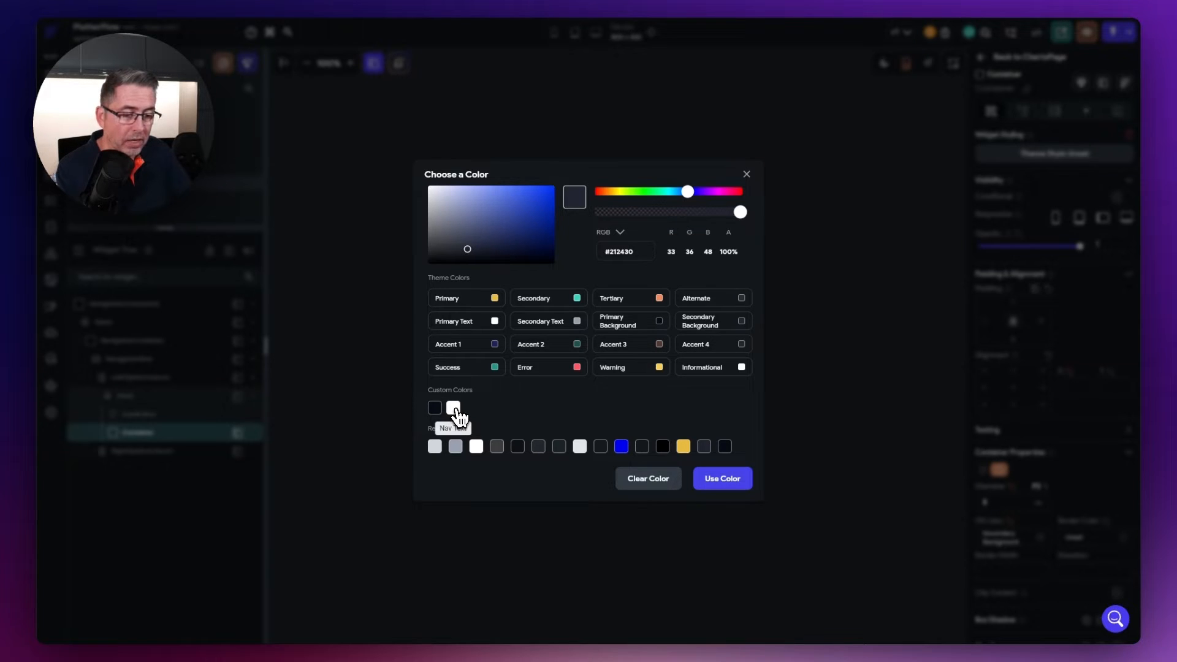
click(454, 412)
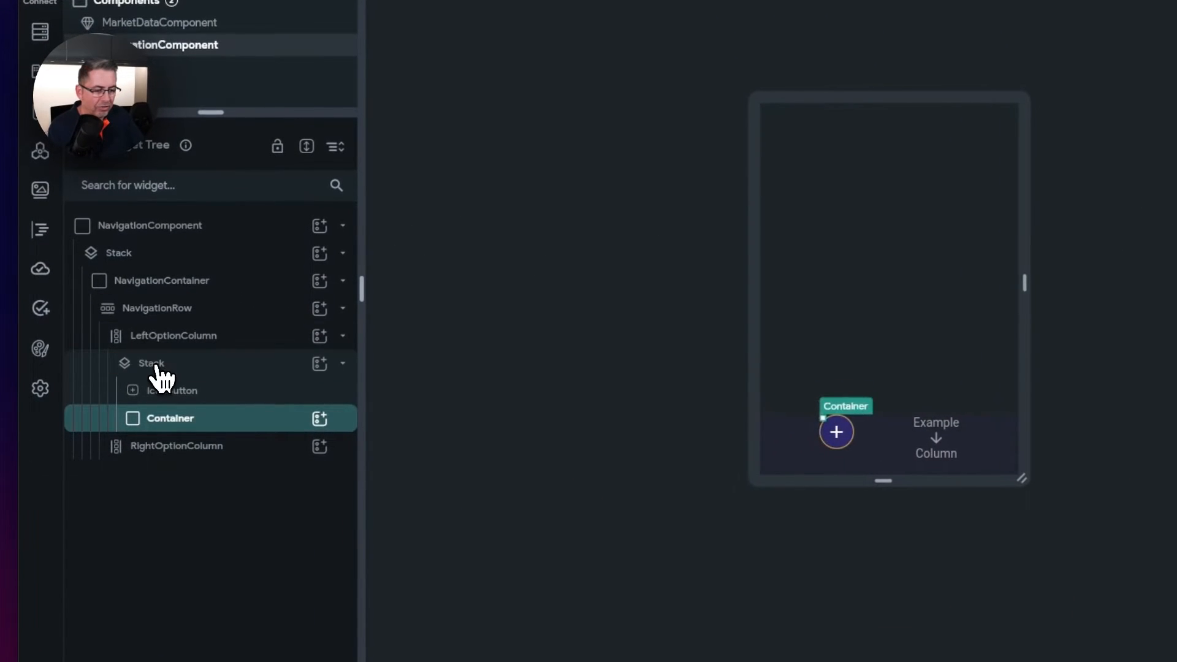
- Align the Stack's children to bottom-centre
click(157, 368)
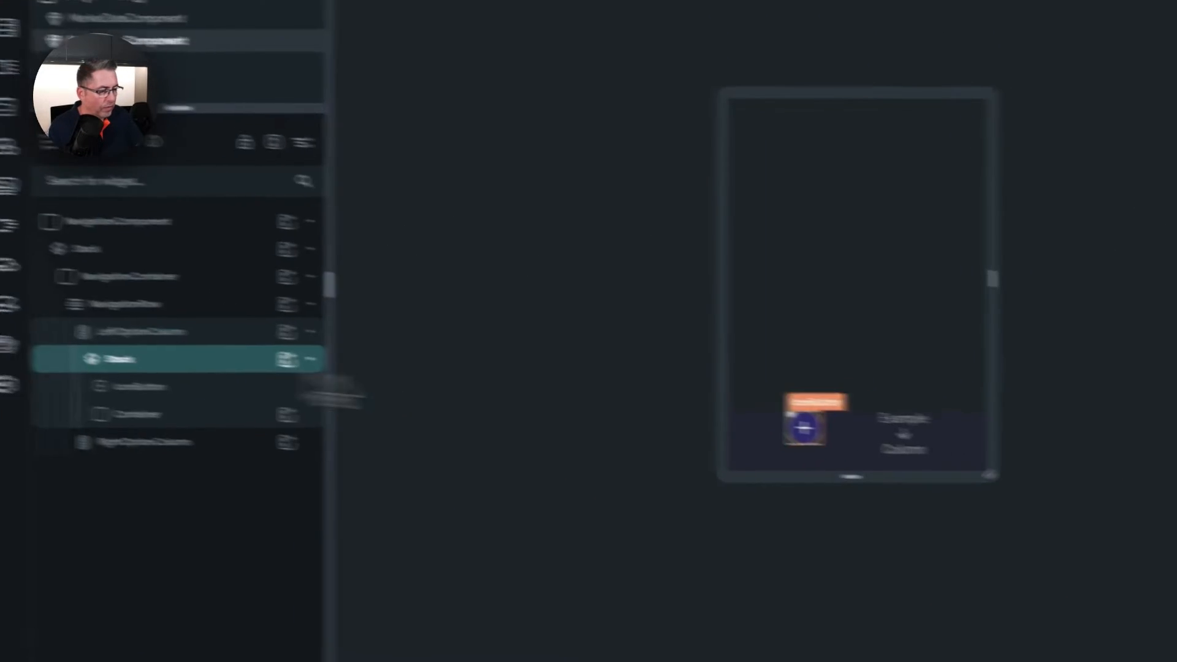
click(970, 449)
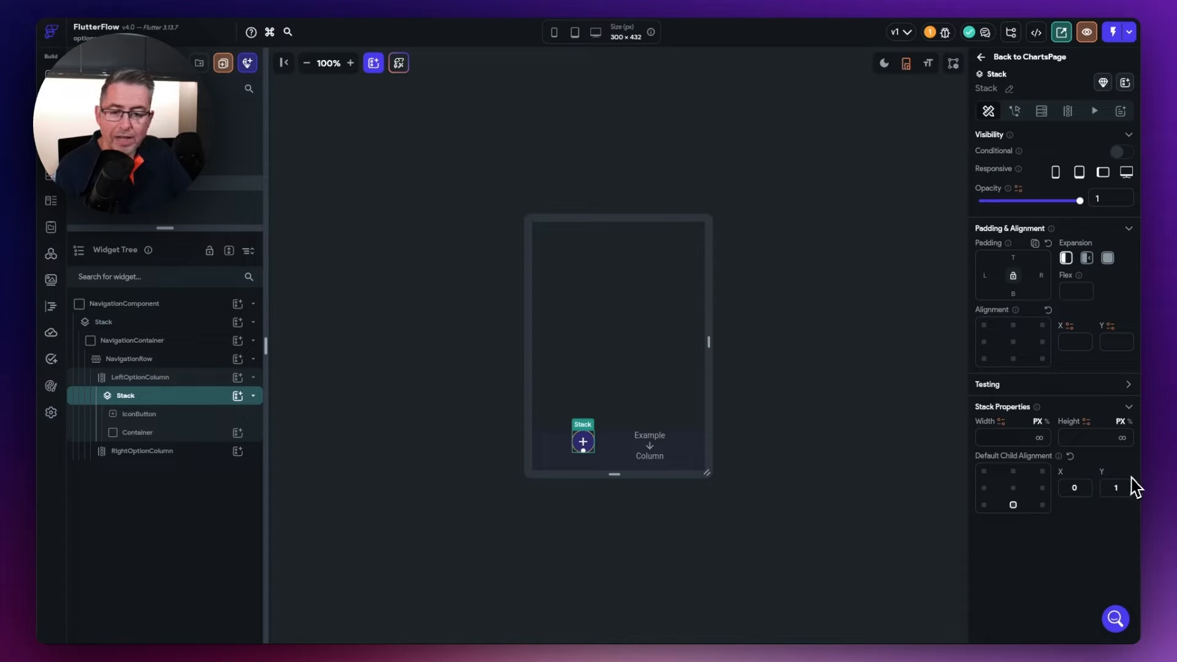
click(139, 417)
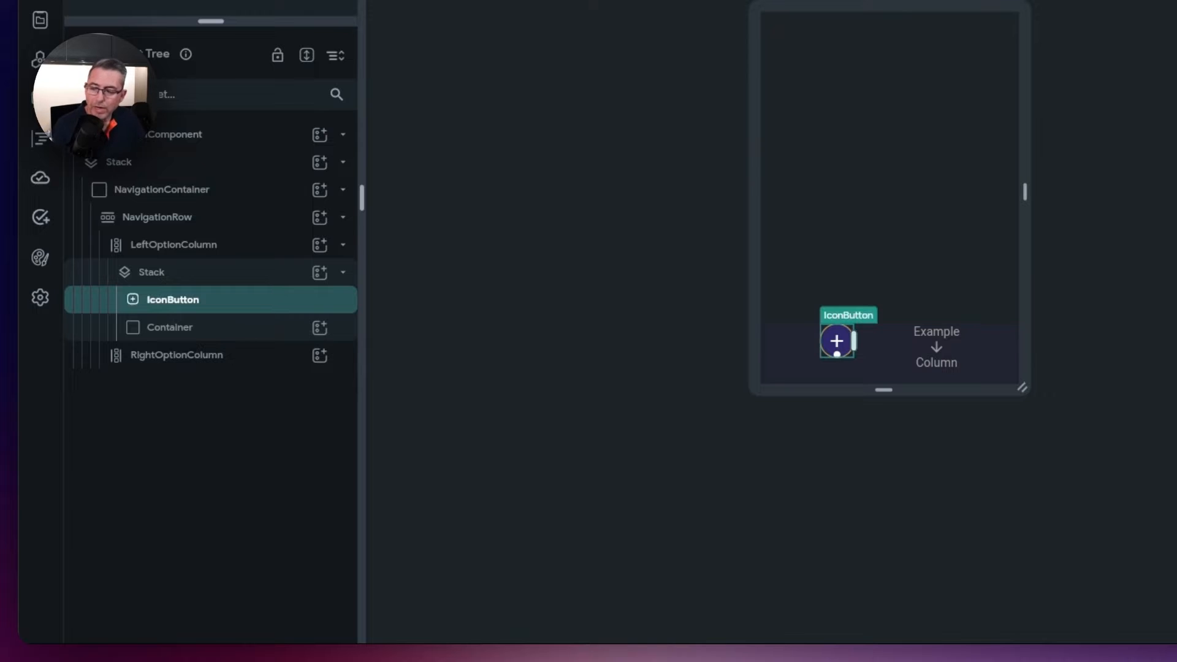
- Rename the button GraphIconButton and the circle SelectContainer
text(Graph)
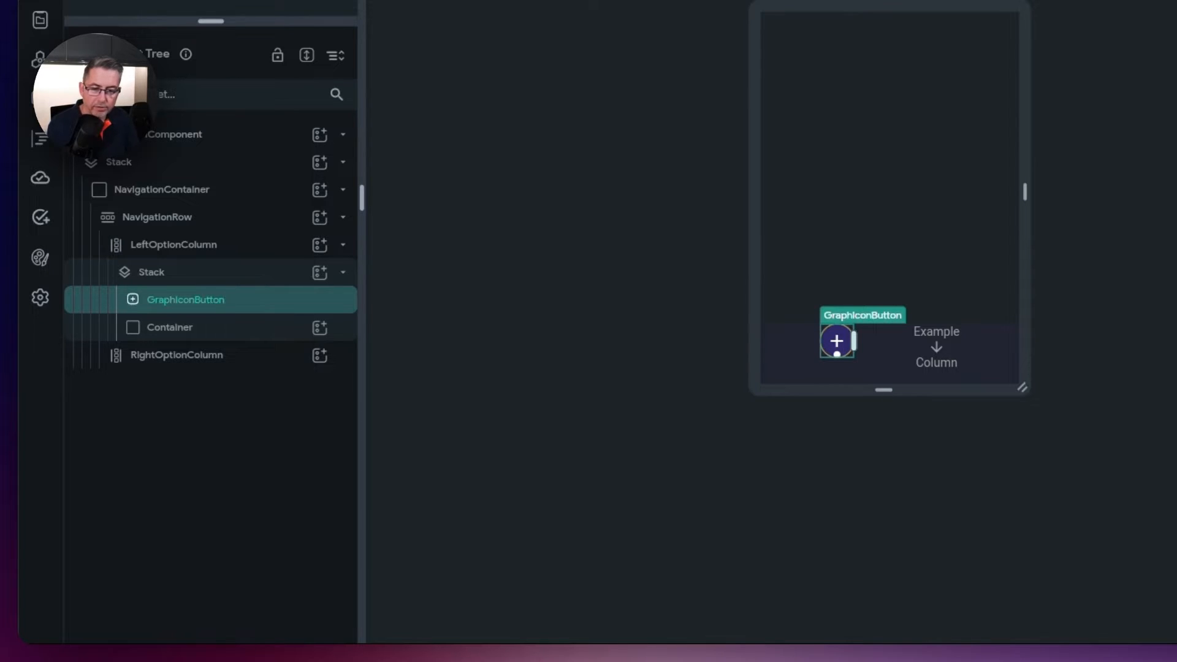
key(Return)
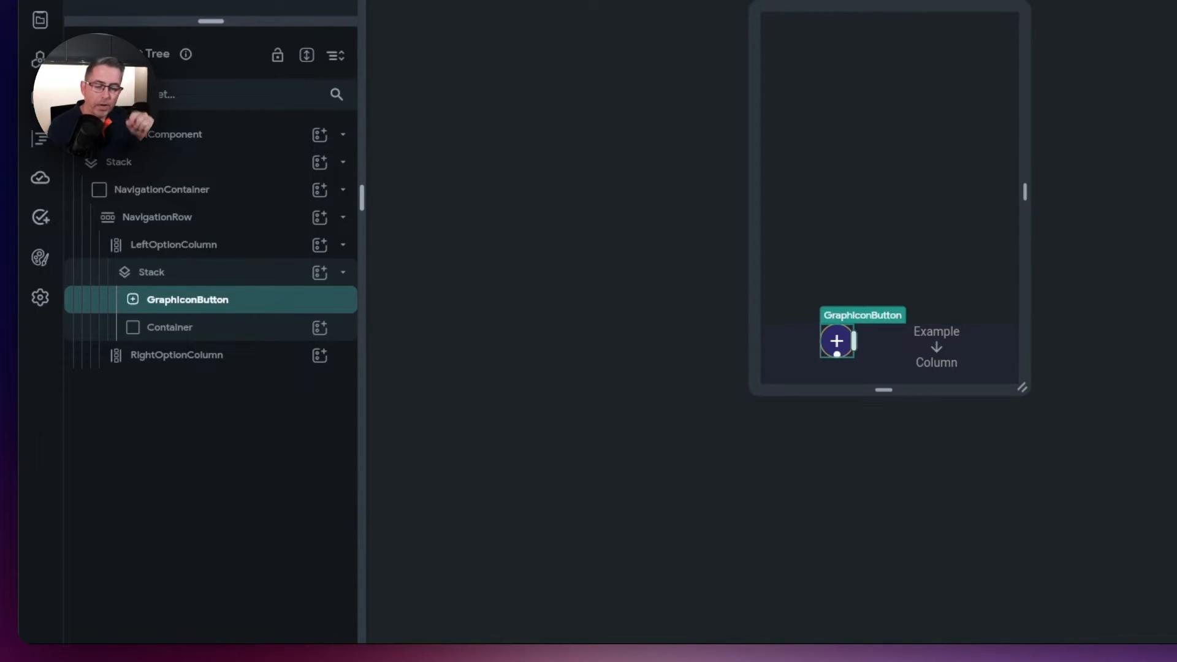
double_click(169, 334)
text(SelectConta)
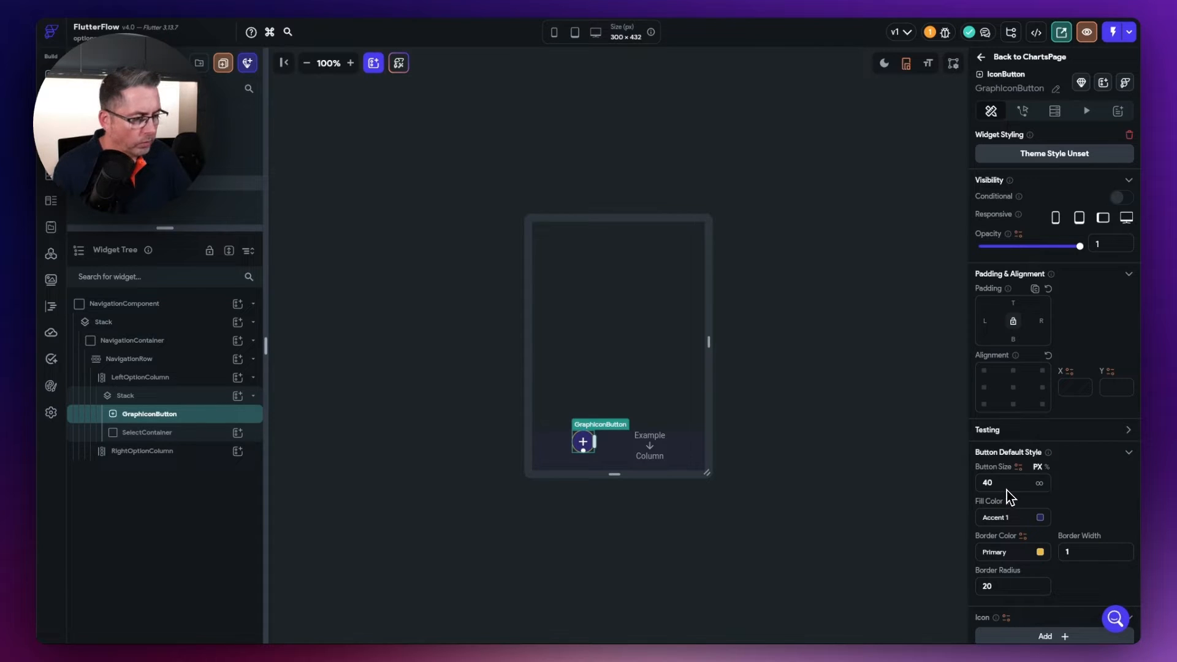
- Set button size 56 and remove its fill colour, border colour and border width
key(BackSpace)
key(BackSpace)
text(56)
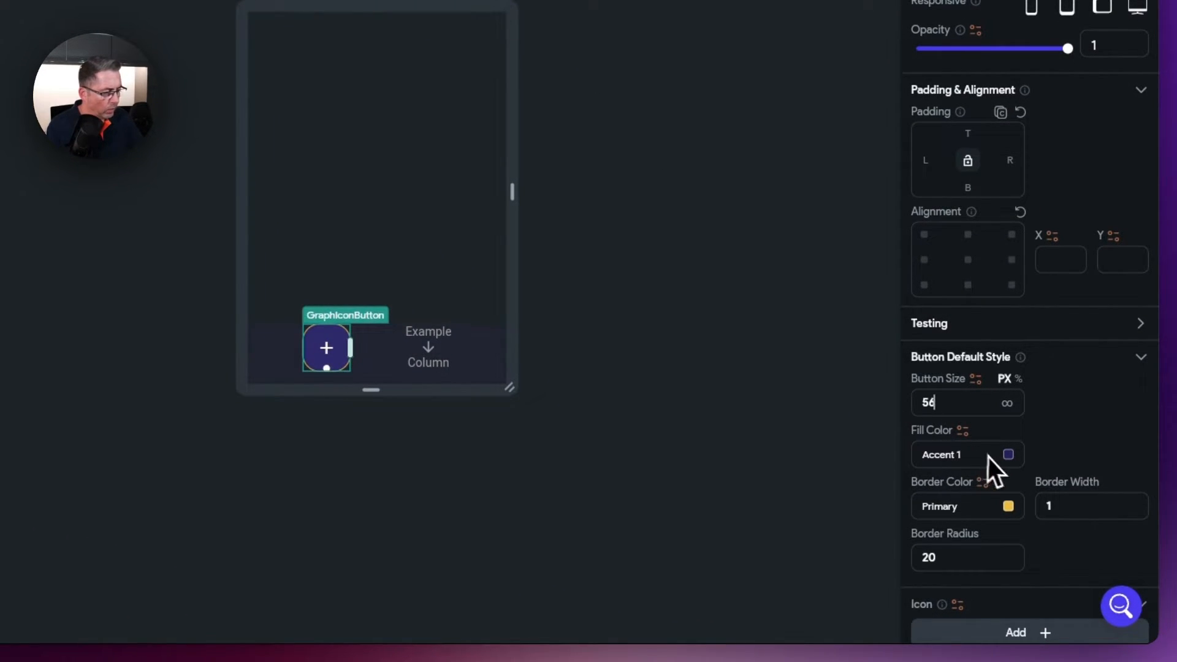
click(1008, 456)
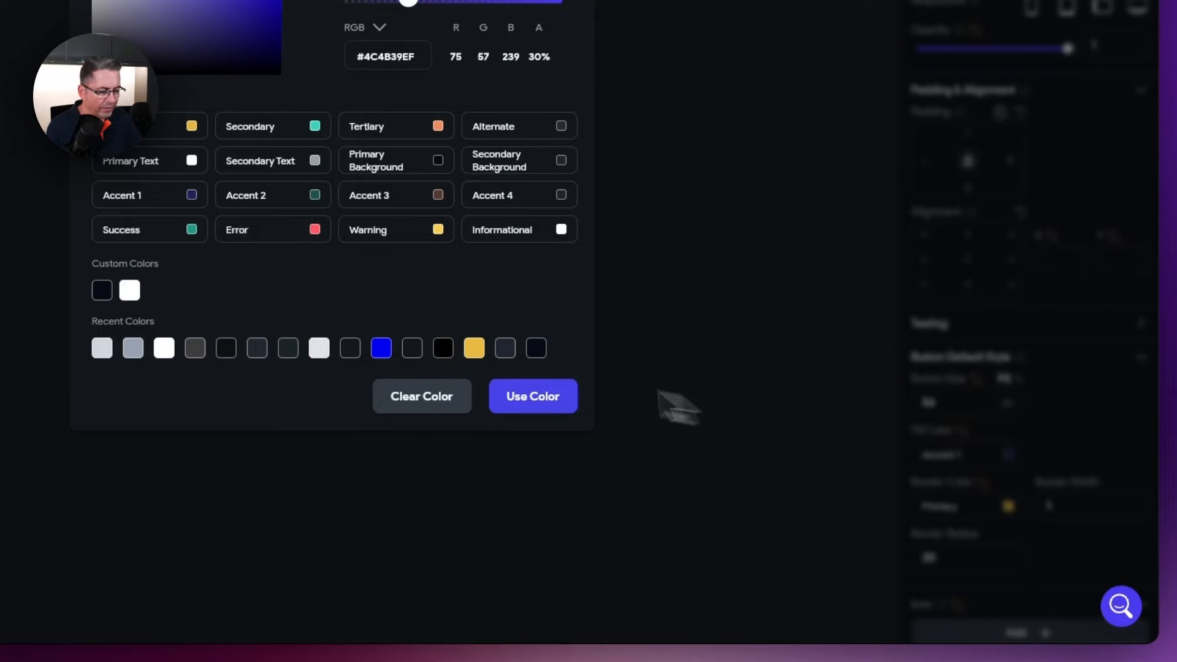
click(431, 410)
click(1009, 508)
click(414, 399)
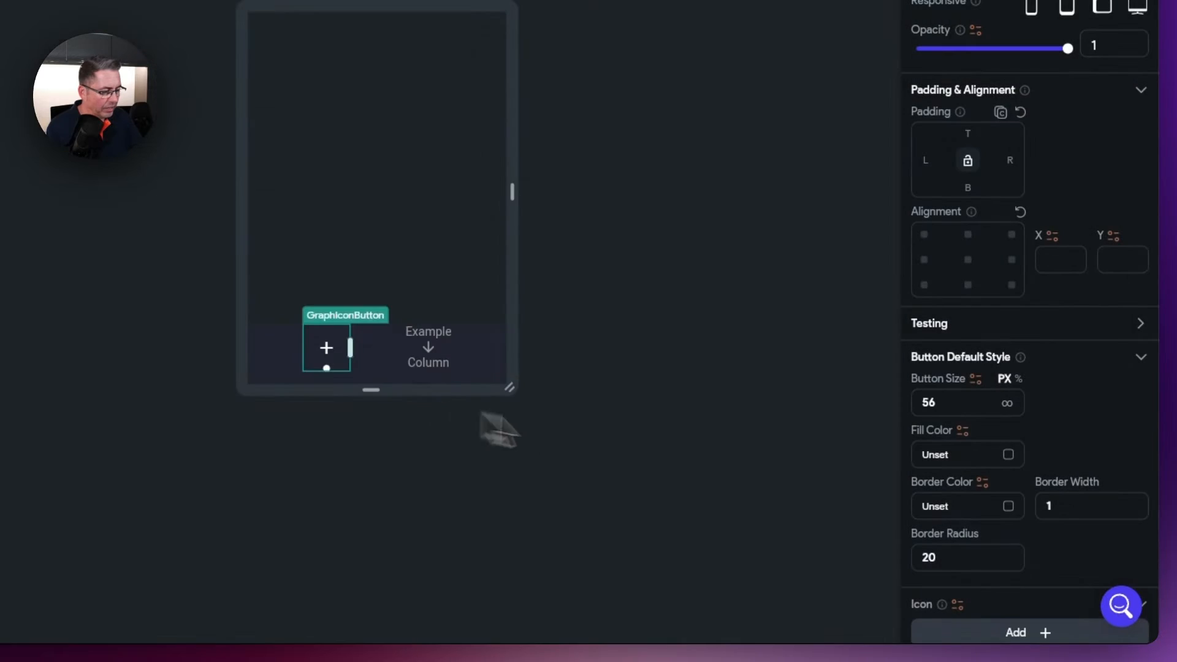
drag(1071, 511, 1016, 514)
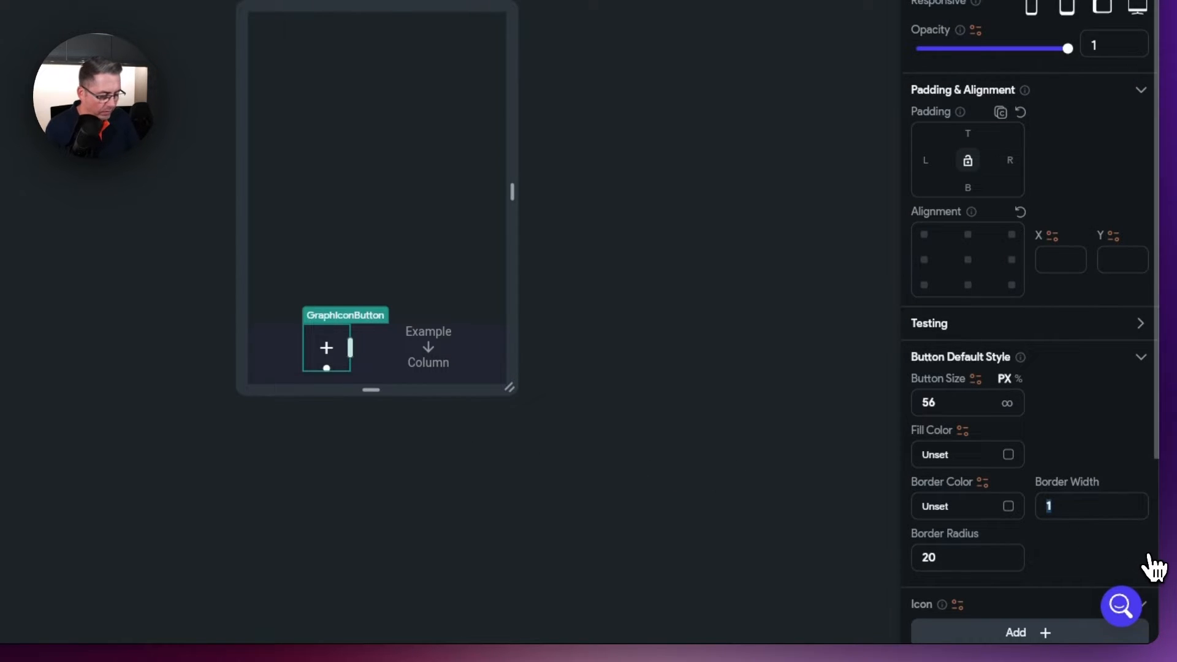
key(BackSpace)
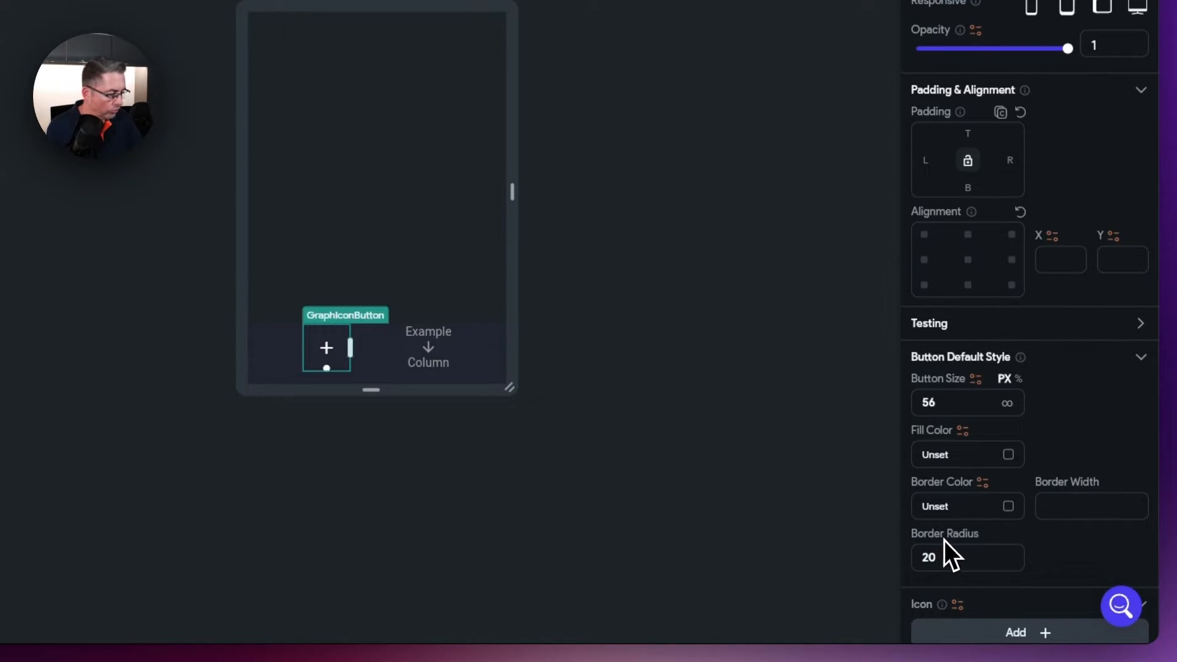
- Set the icon size to 28 and the icon colour to Nav Text
scroll(1036, 466, down, 4)
scroll(1036, 465, up, 1)
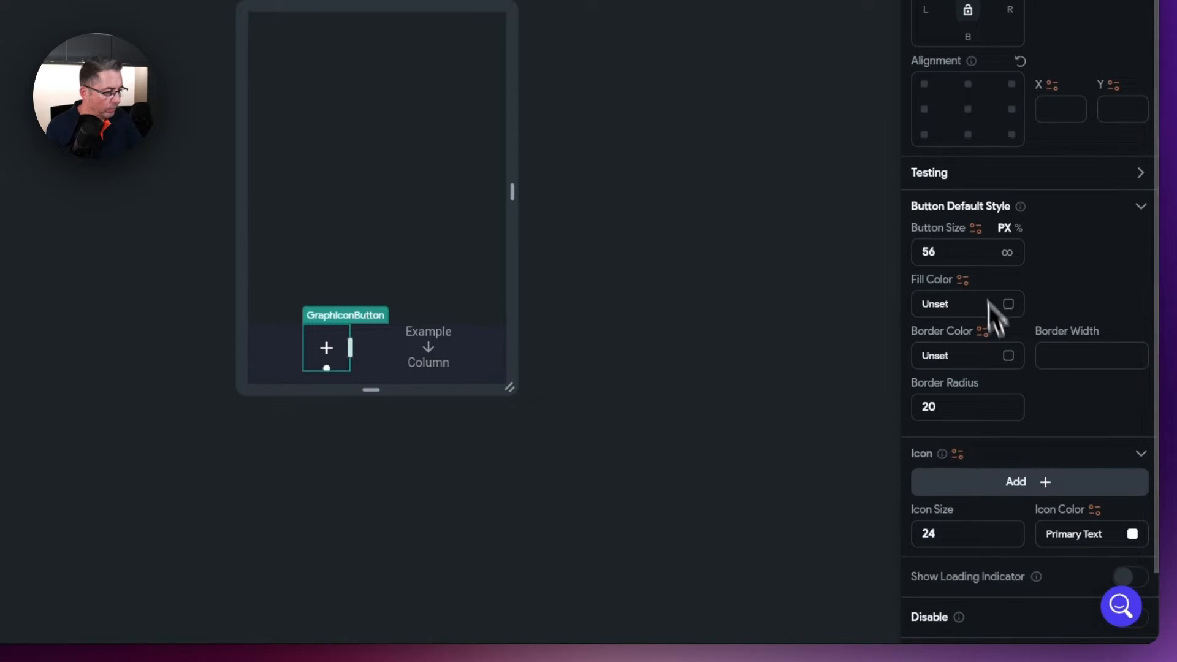
scroll(974, 367, up, 1)
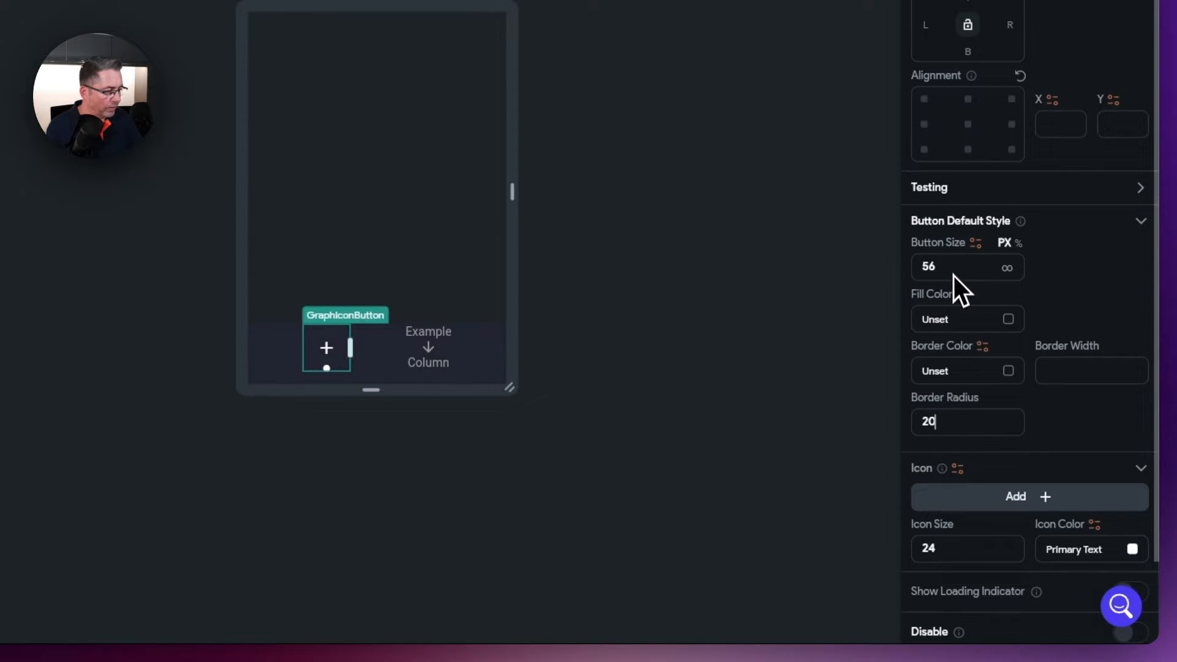
scroll(951, 273, down, 3)
double_click(944, 439)
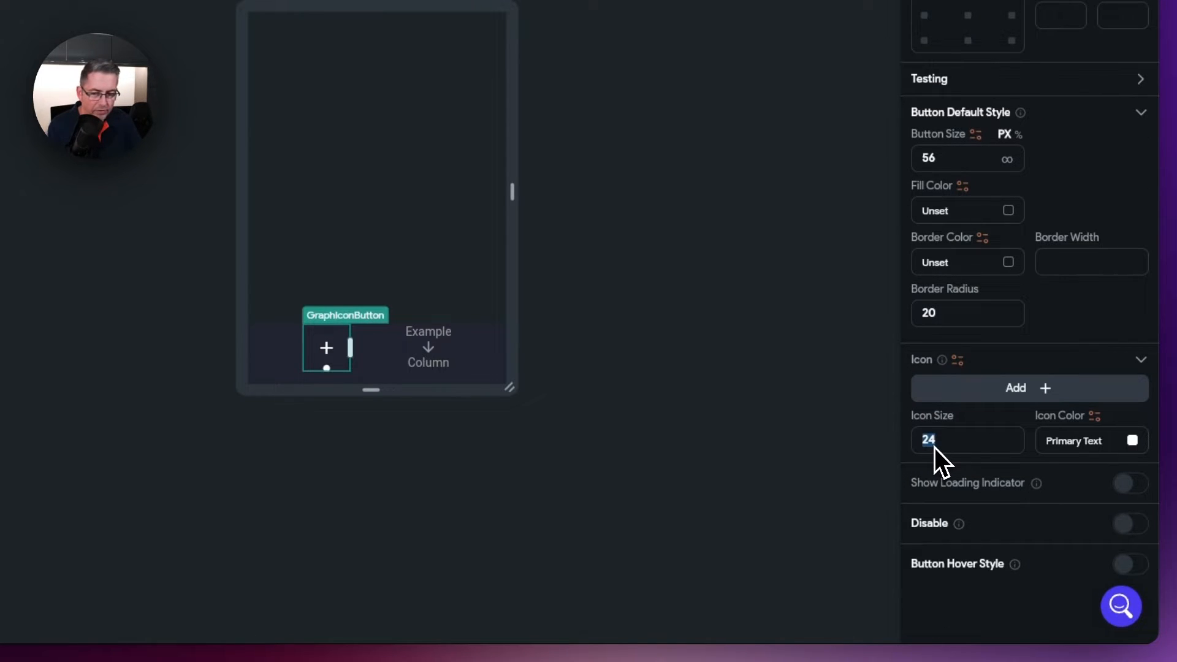
text(28)
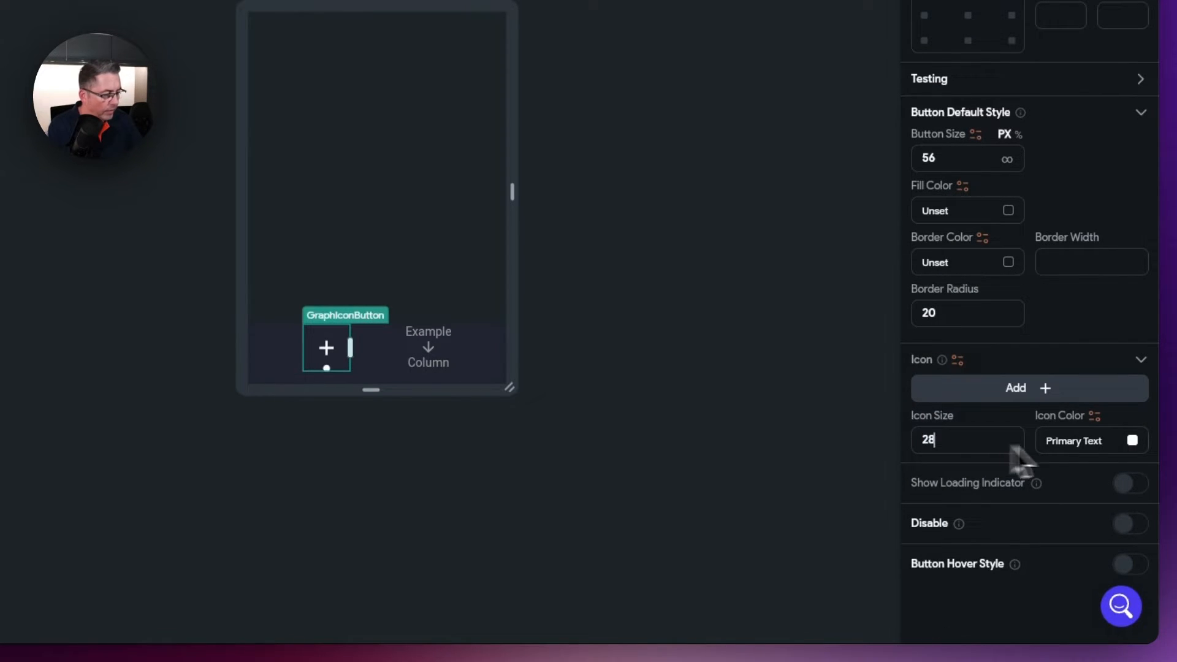
click(1132, 442)
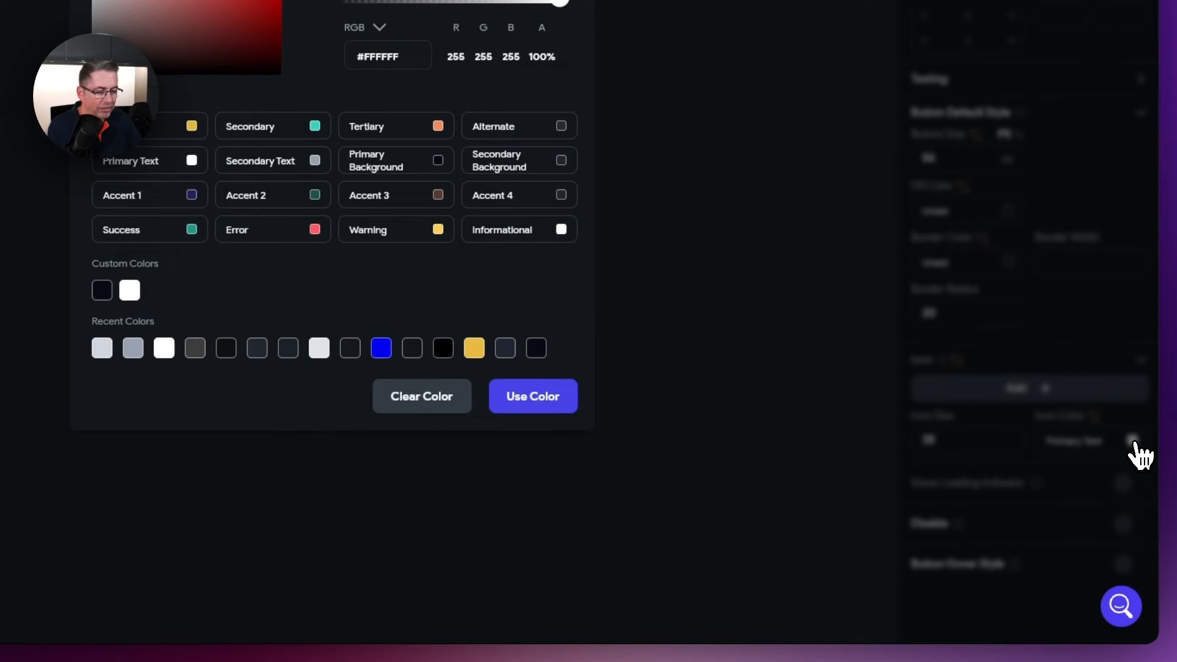
click(130, 290)
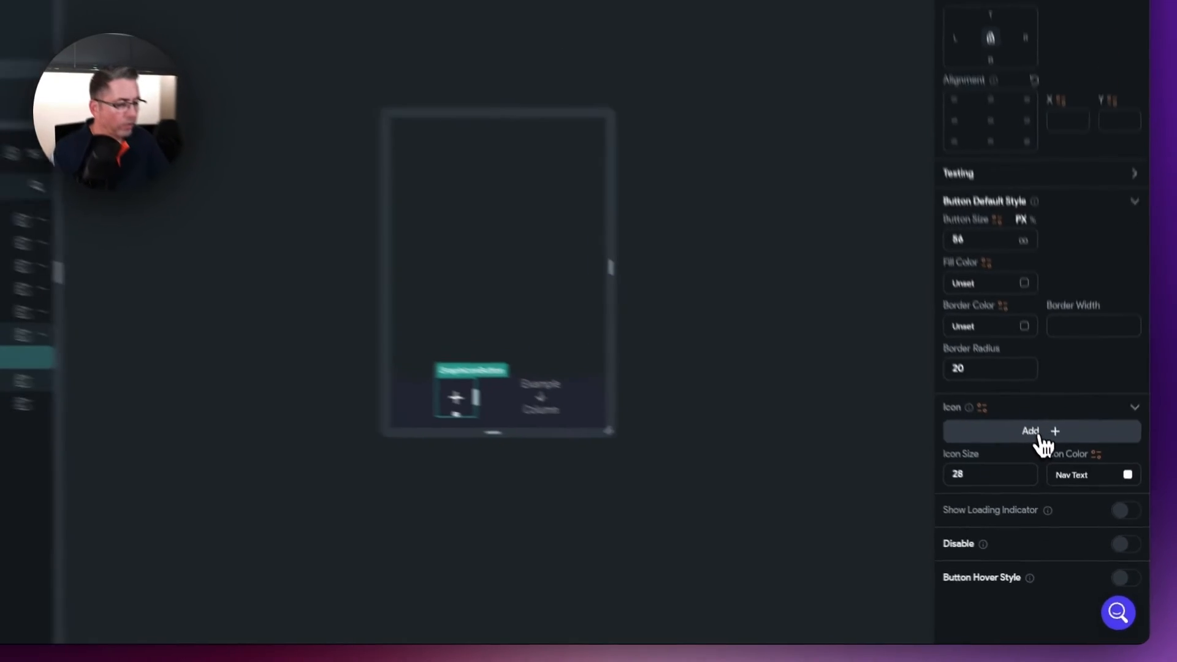
- Replace GraphIconButton's plus icon with the Material bar chart icon
click(1037, 437)
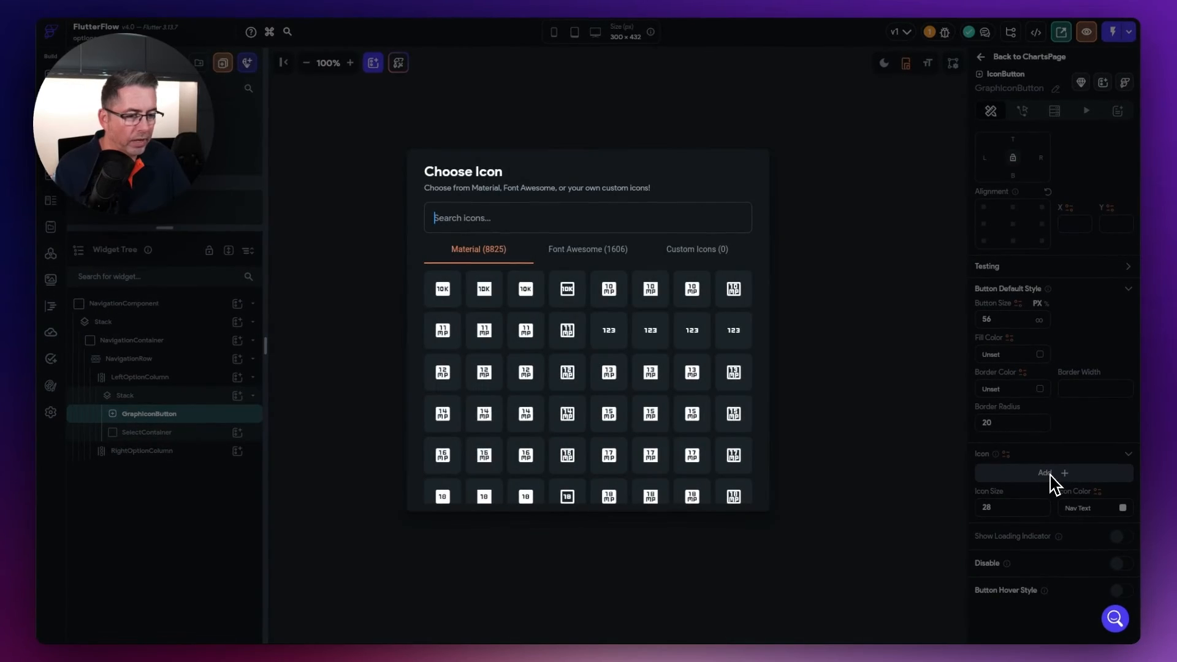
click(499, 217)
text(chart)
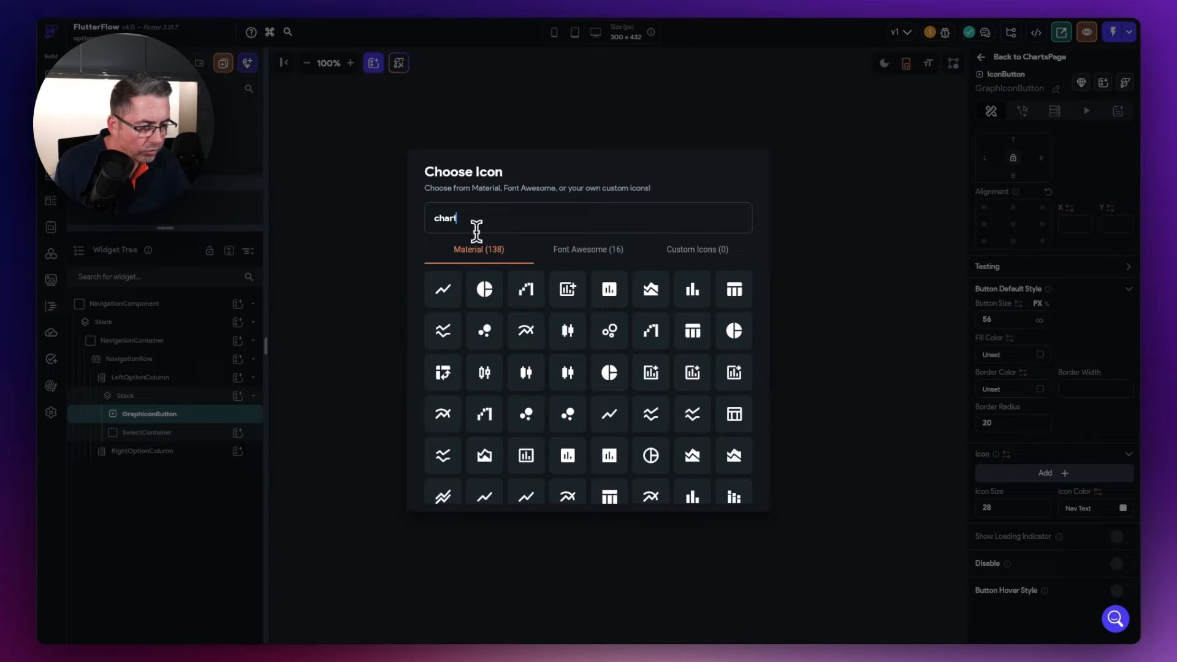
click(597, 256)
click(500, 254)
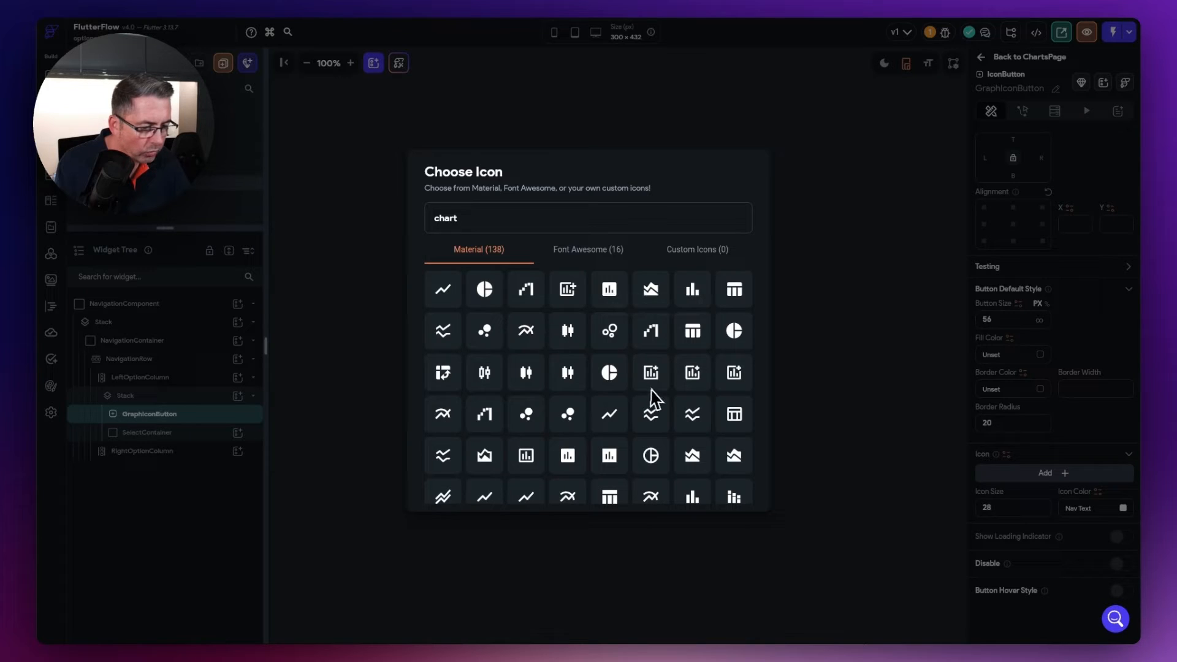
click(692, 292)
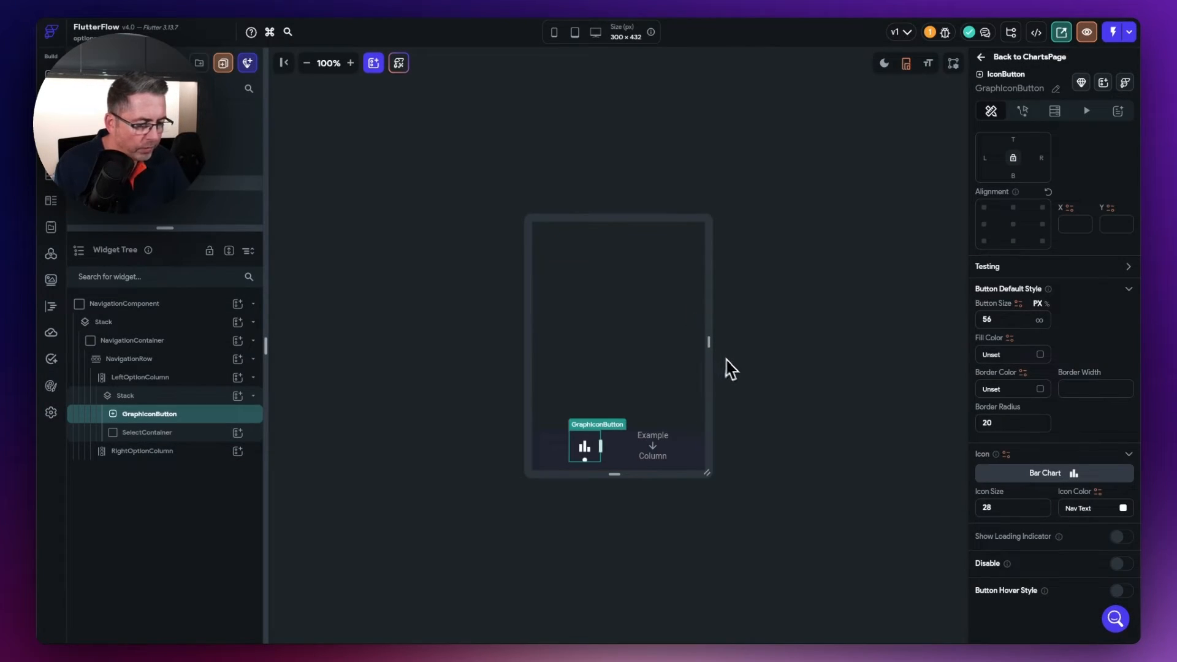
drag(708, 474, 727, 494)
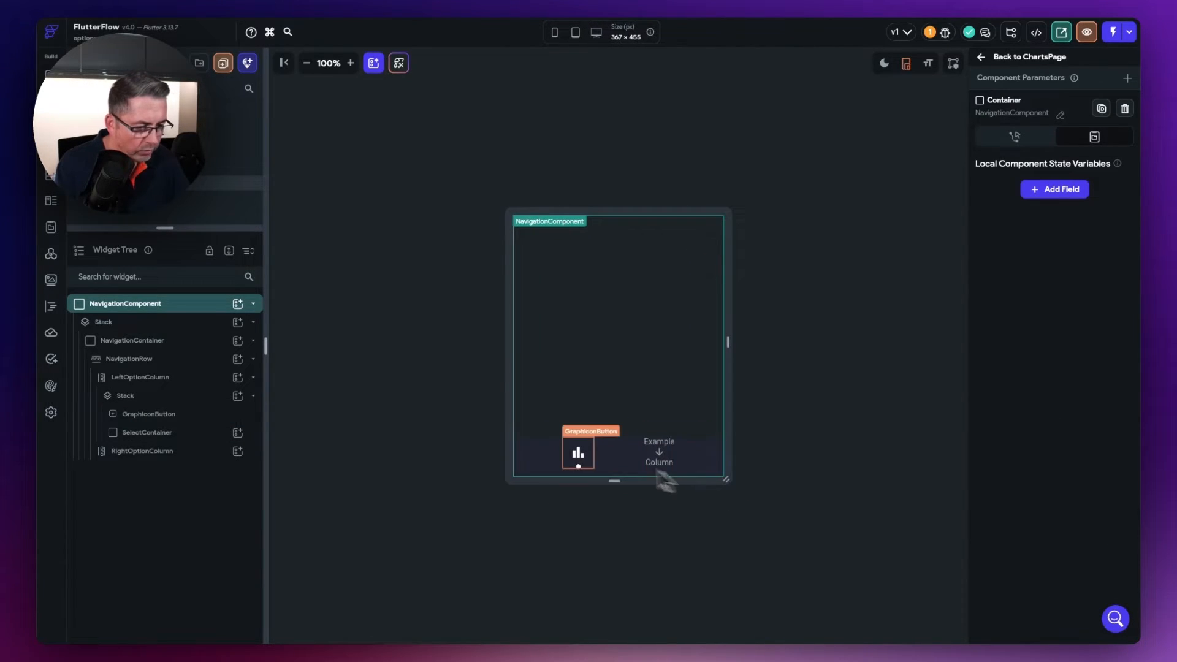
click(576, 454)
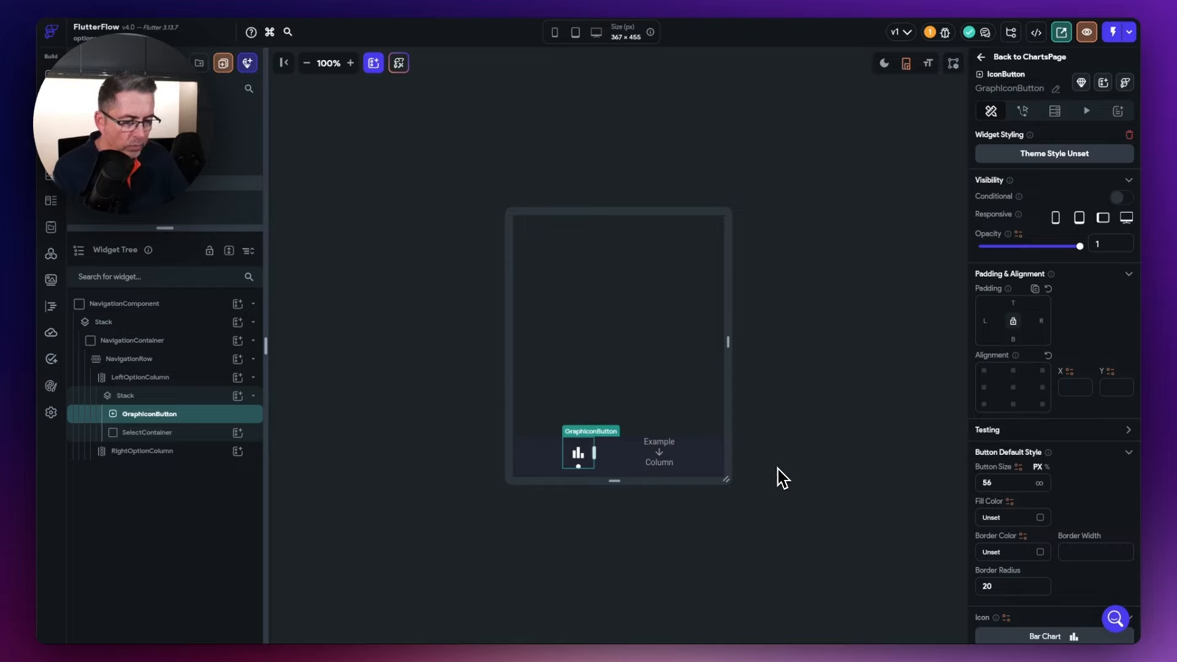
- Enable GraphIconButton's hover style with a Secondary Background hover fill
scroll(1077, 500, down, 2)
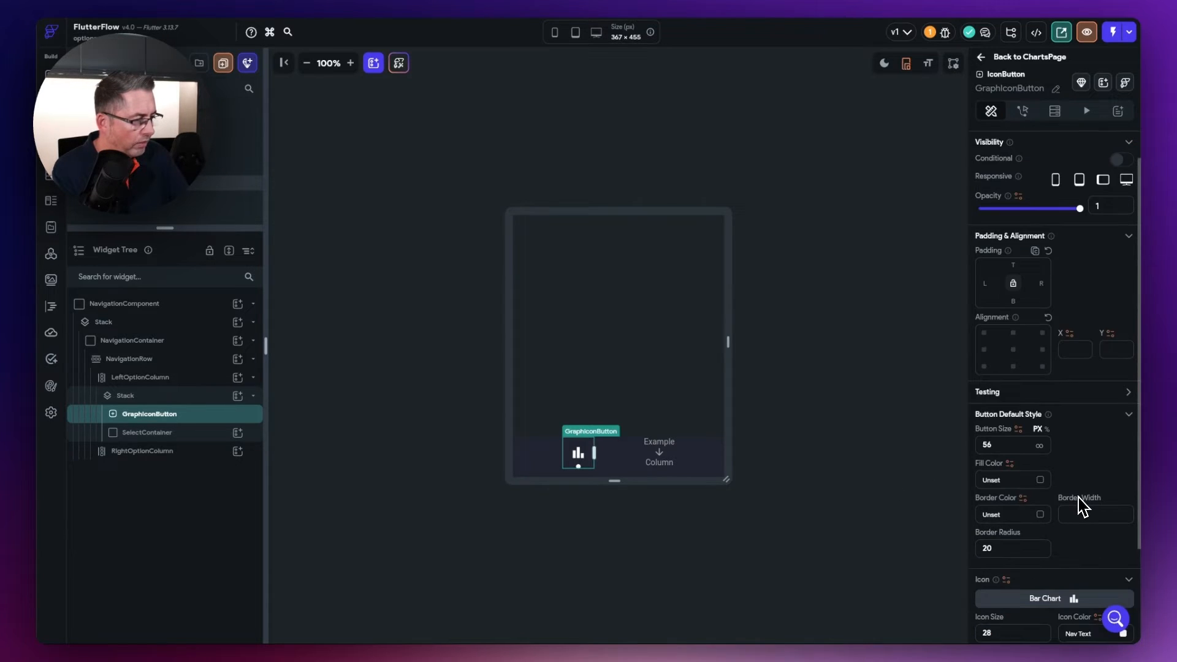
scroll(1074, 502, down, 4)
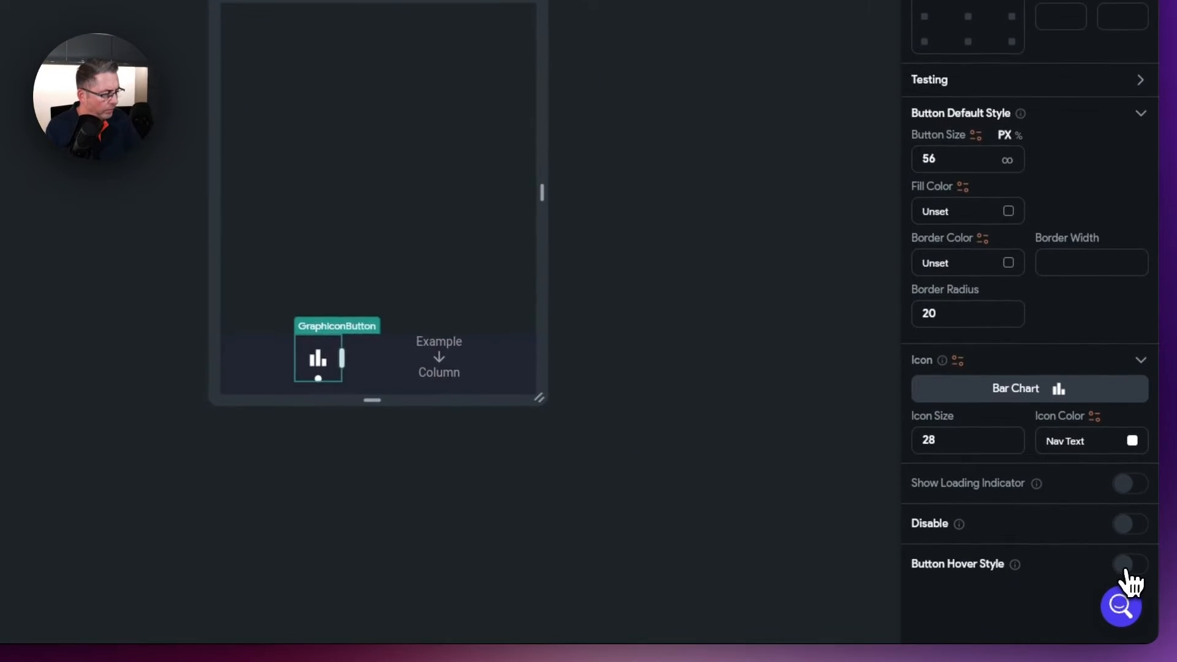
click(1119, 590)
scroll(1002, 532, down, 2)
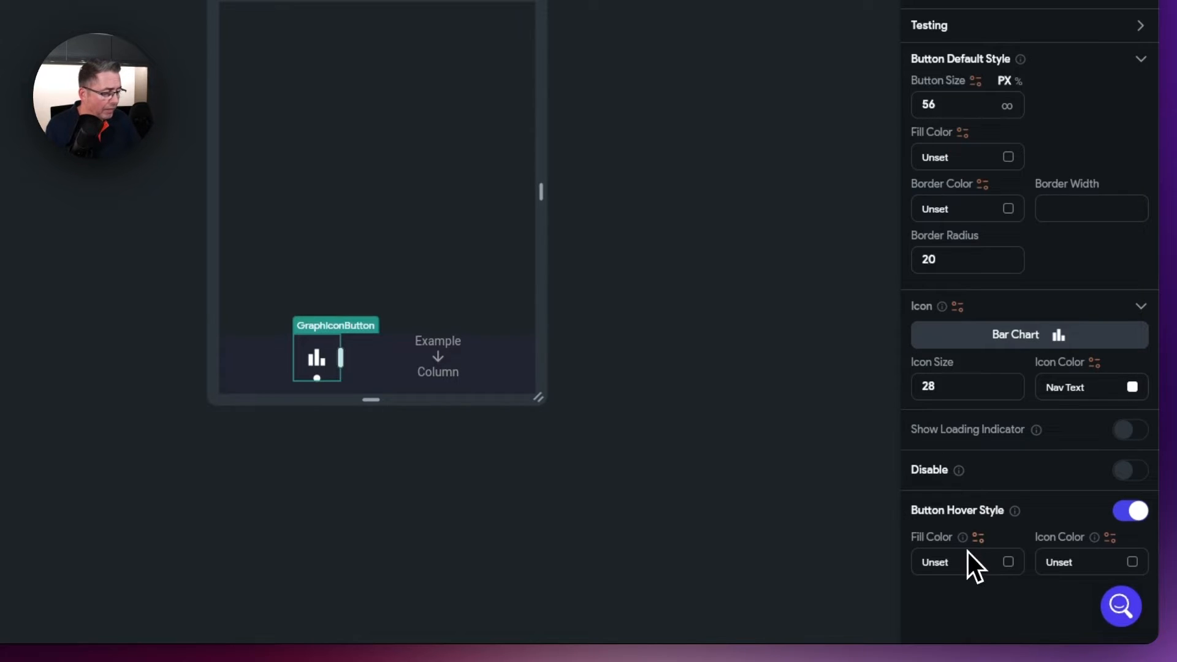
click(1008, 563)
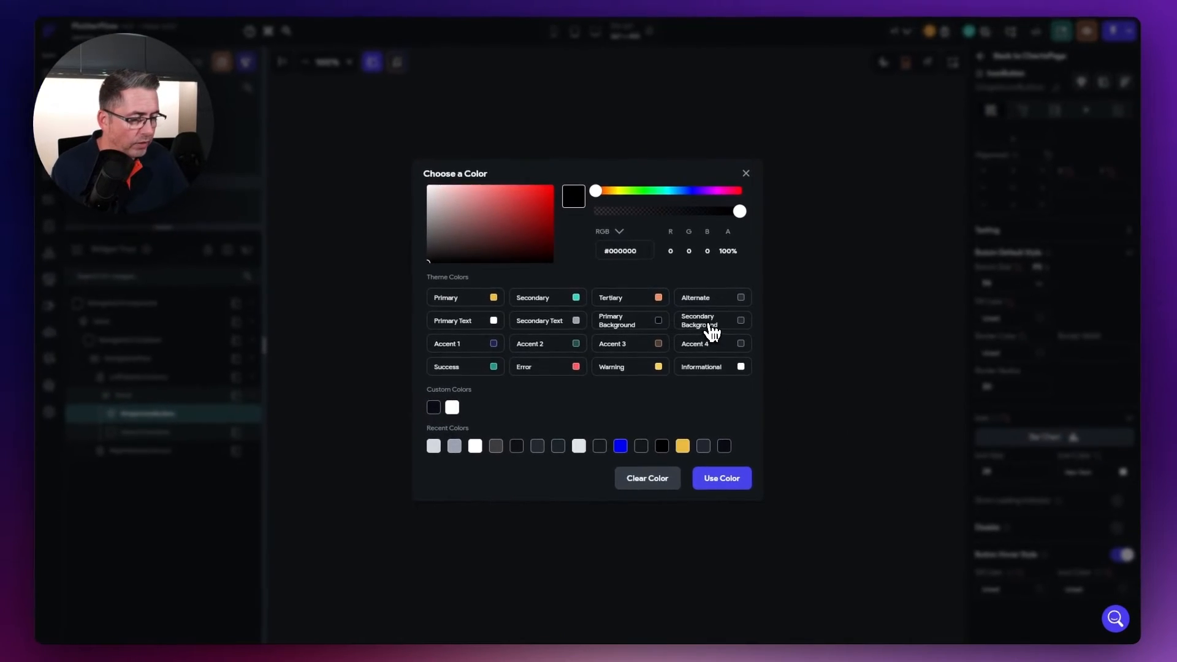
click(711, 332)
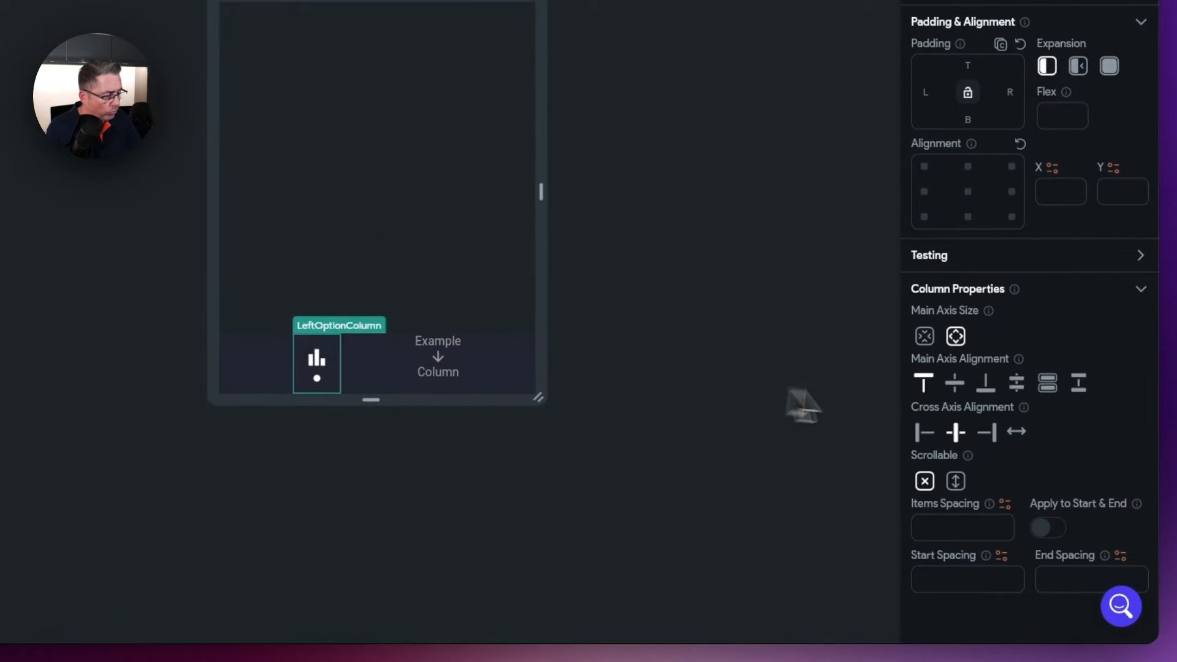
- Center LeftOptionColumn's main axis and copy its Stack
click(956, 384)
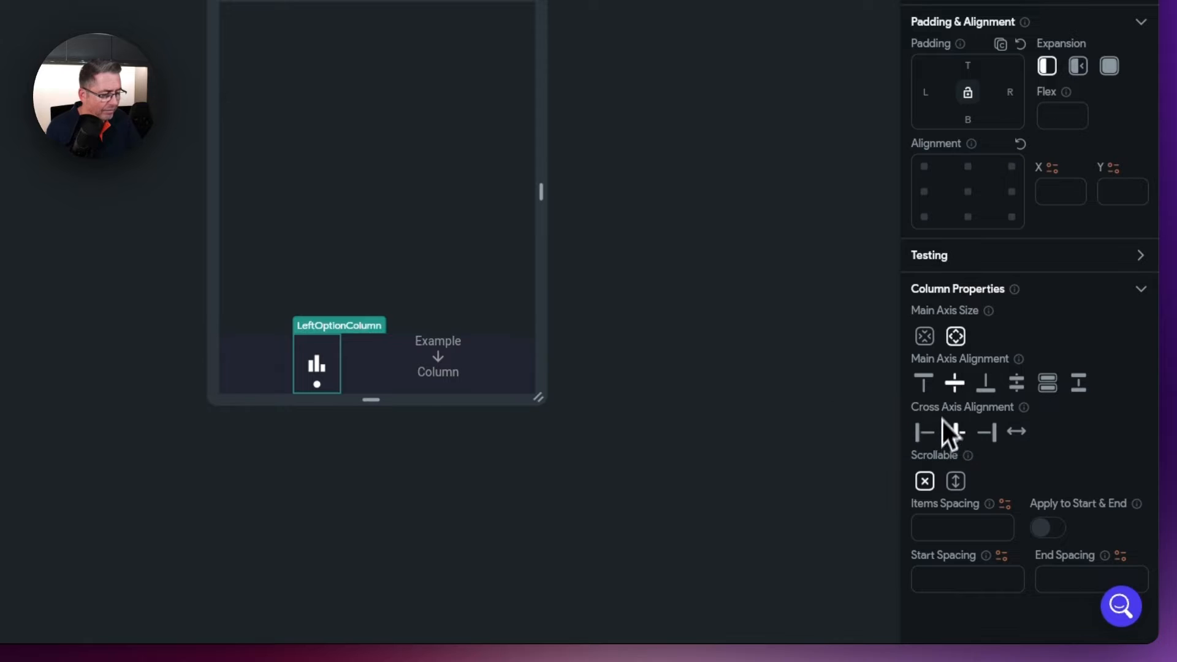
click(543, 477)
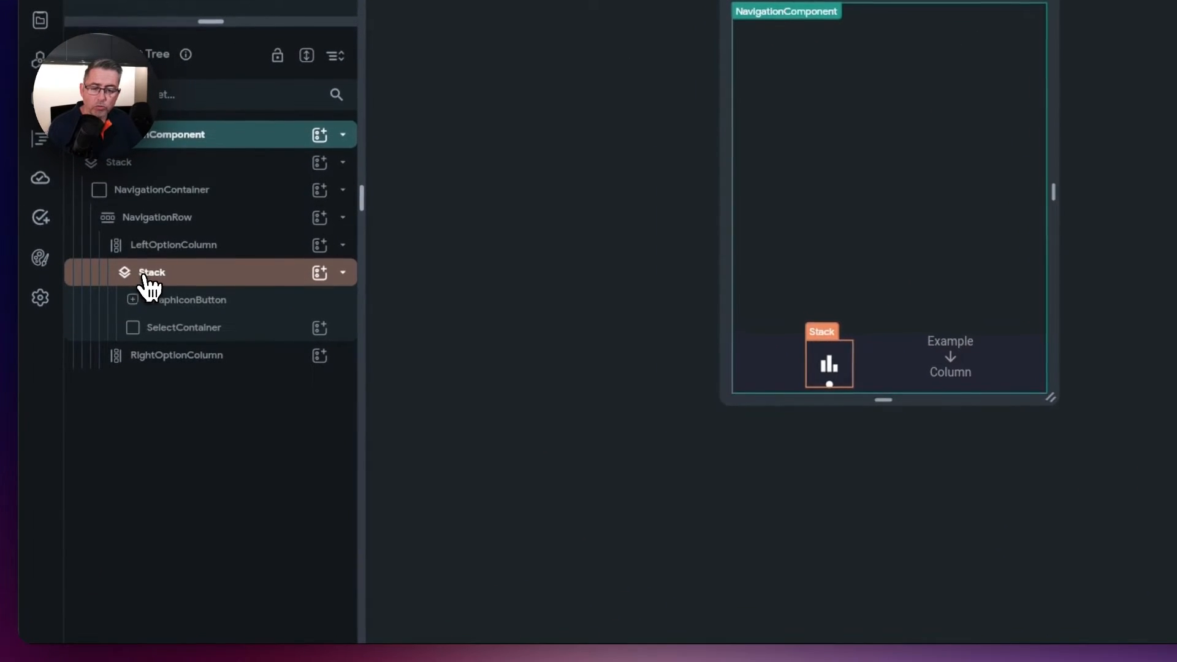
right_click(143, 277)
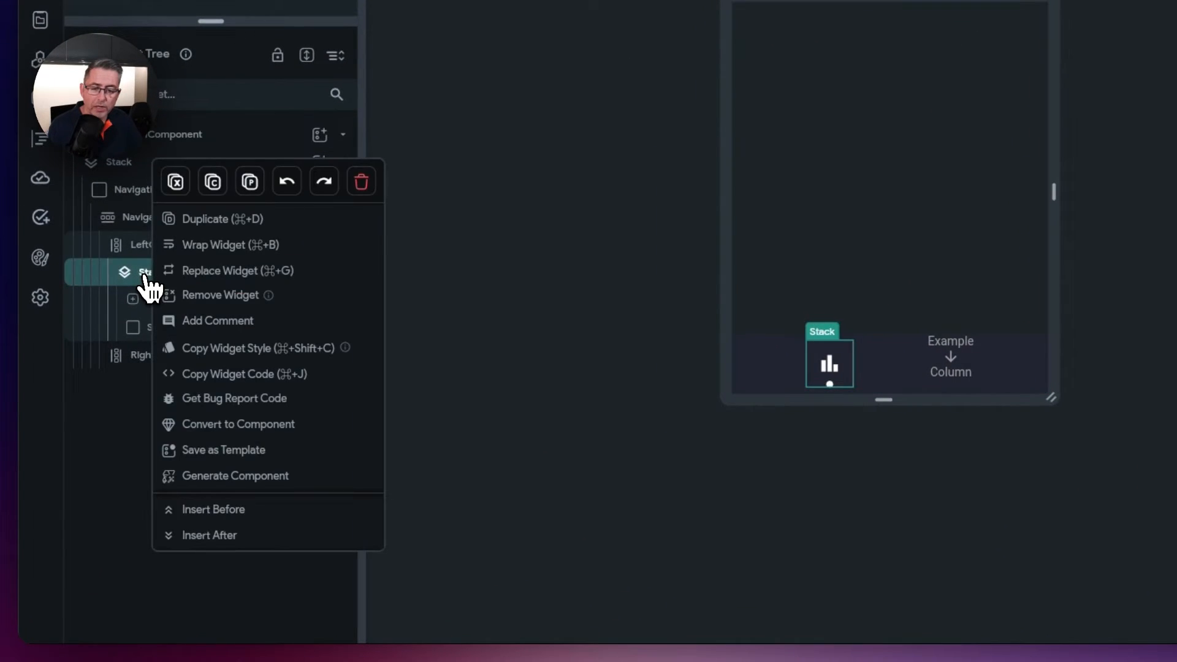
click(214, 183)
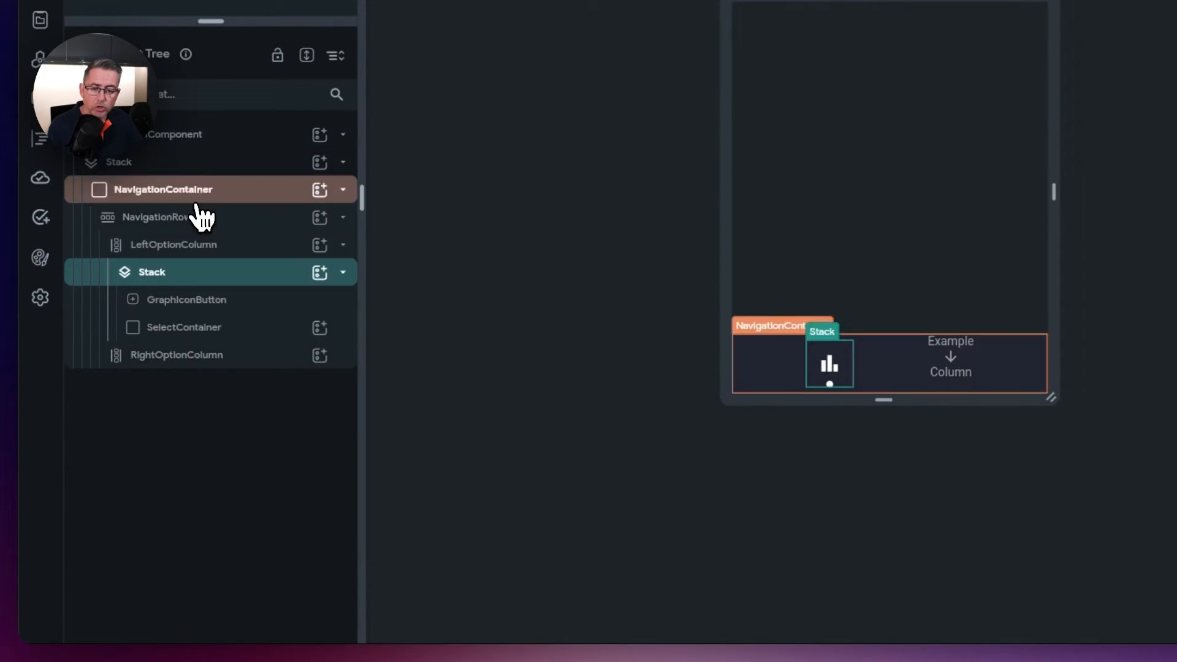
- Paste the copied Stack into RightOptionColumn and center that column vertically
click(194, 362)
right_click(196, 368)
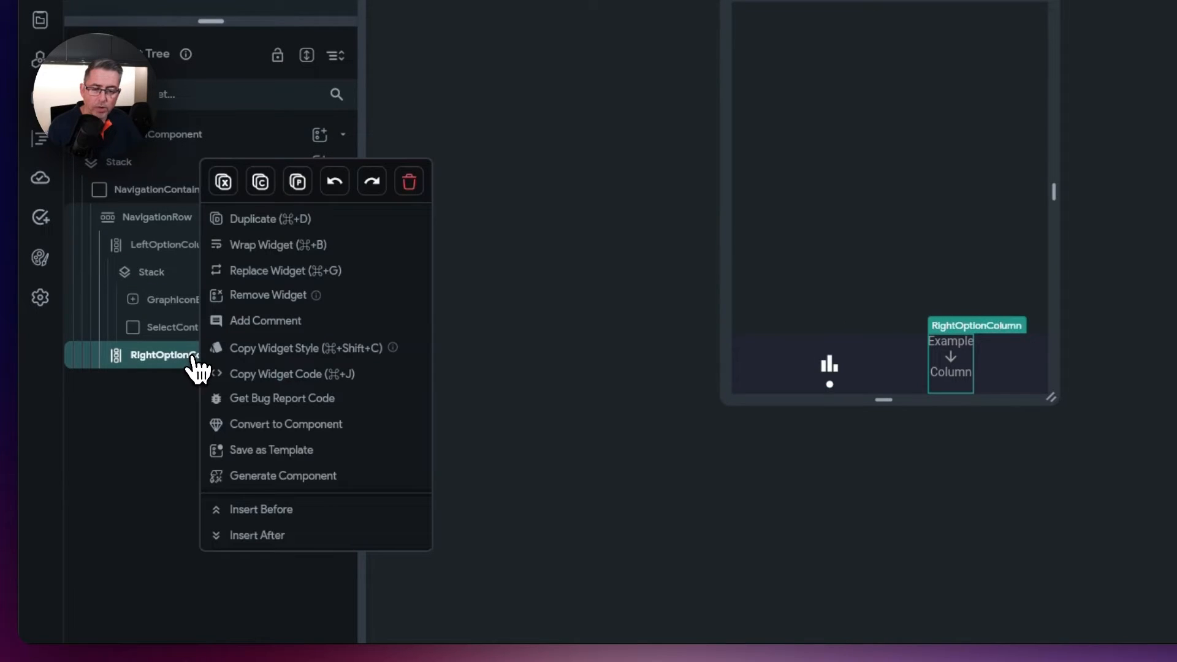
click(298, 181)
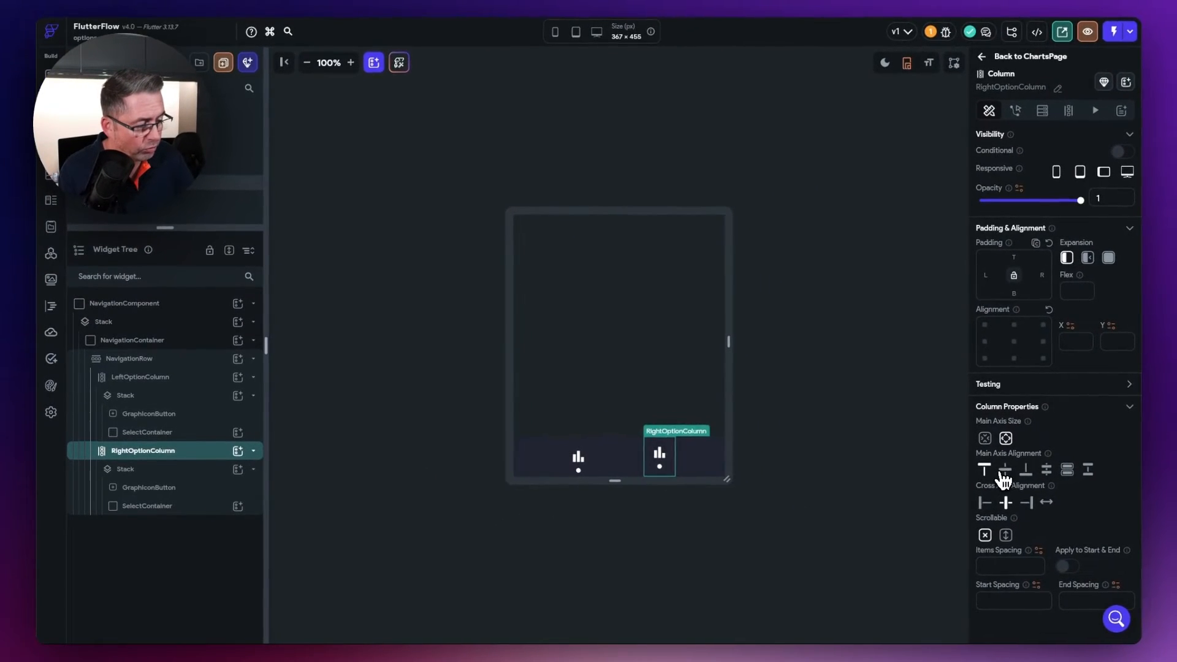
click(1004, 471)
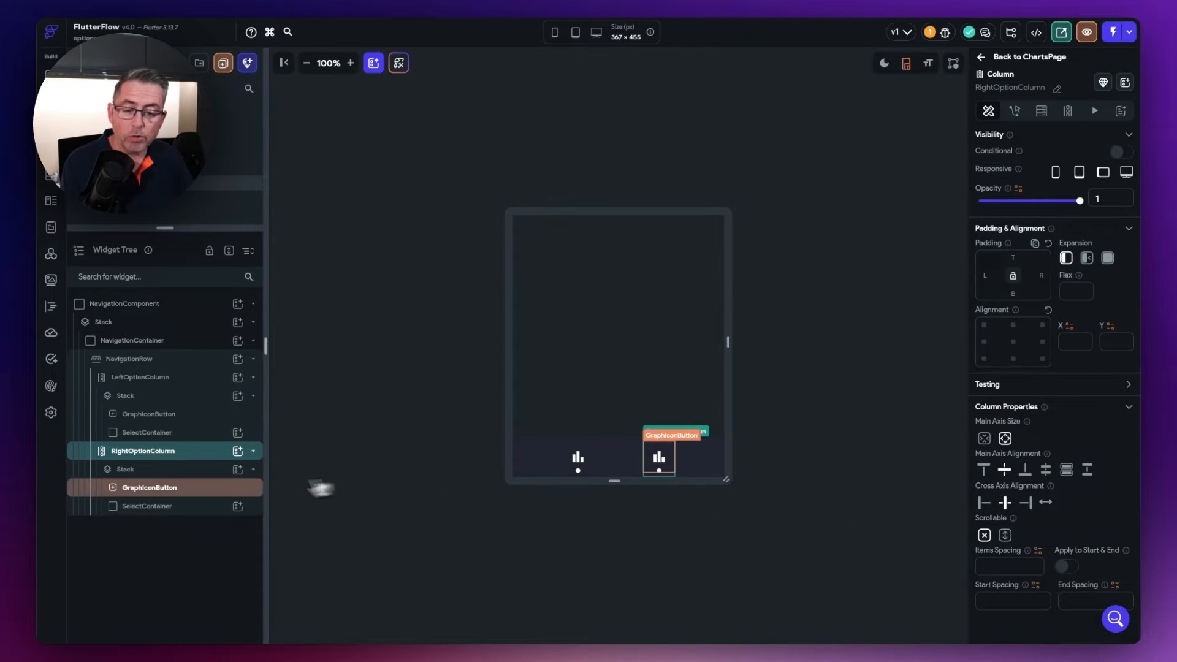
click(163, 488)
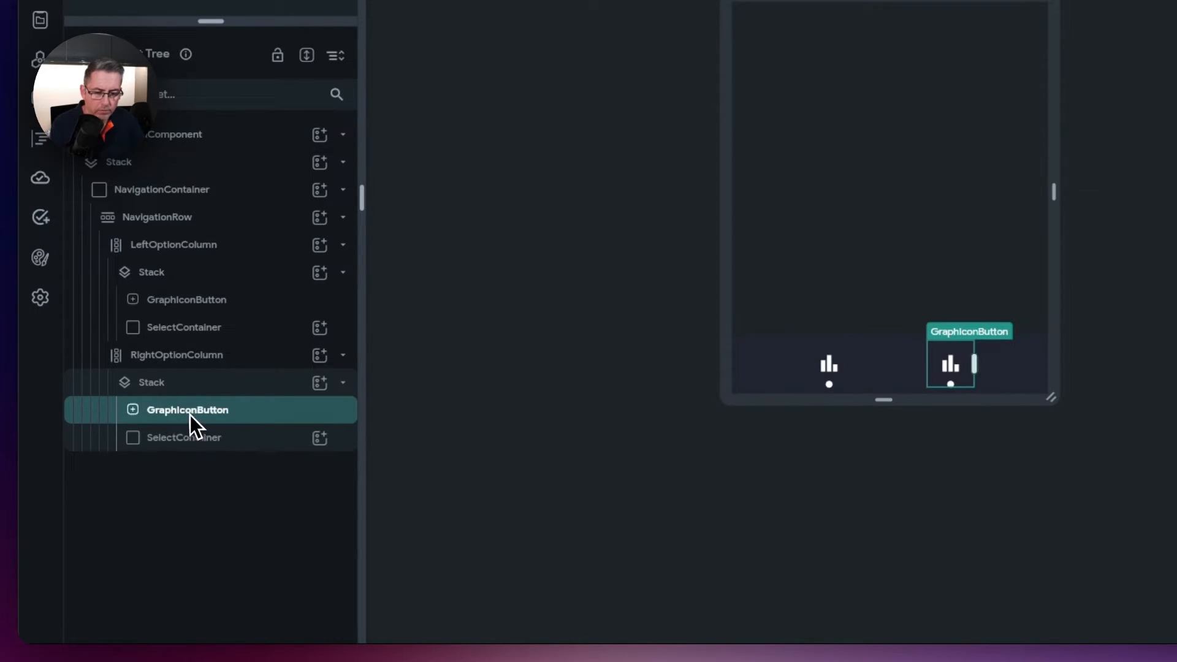
- Rename the copied button WalletIconButton and give it the Font Awesome wallet icon
double_click(188, 414)
text(WalletIco)
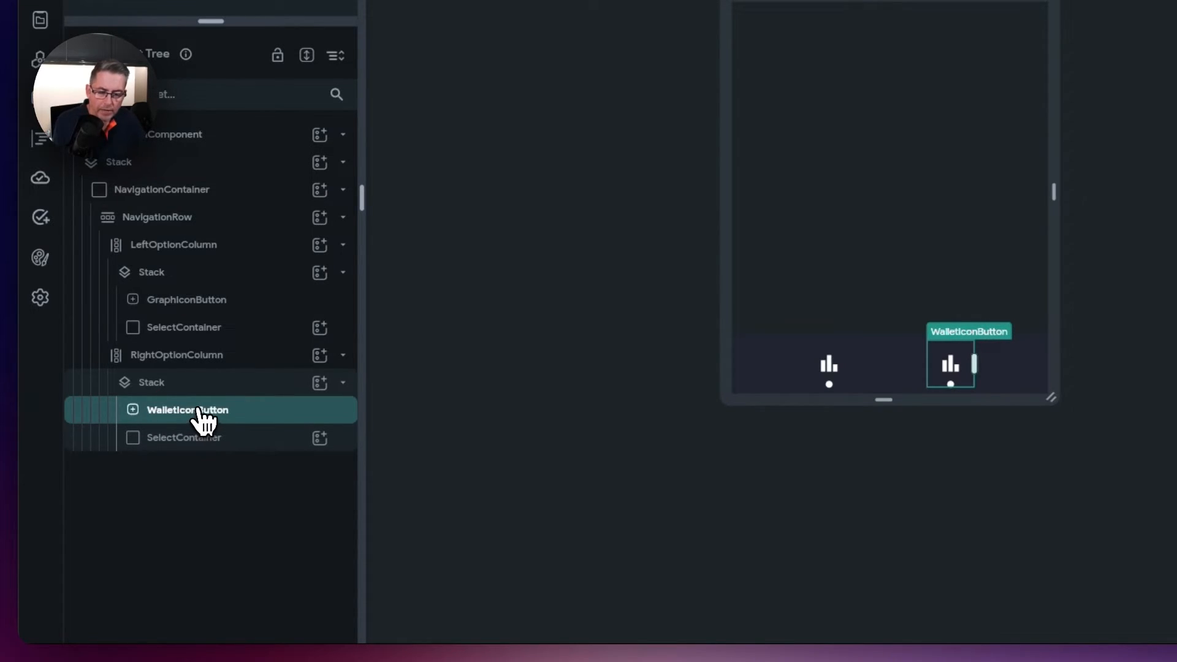
scroll(1041, 490, down, 5)
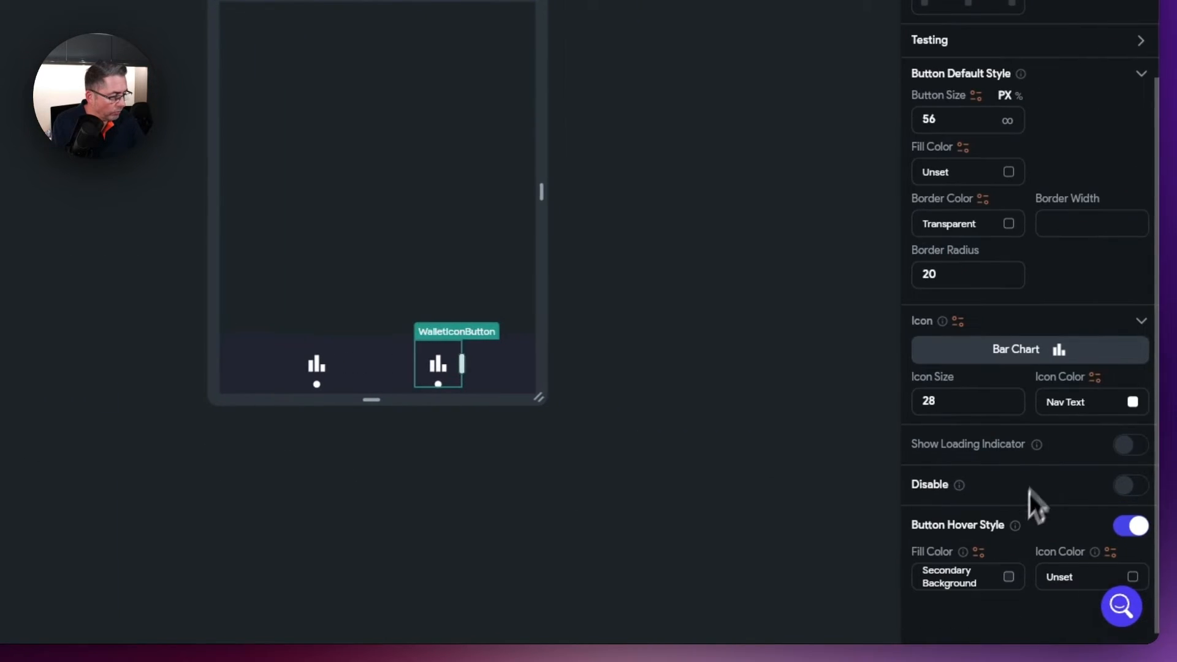
click(1036, 356)
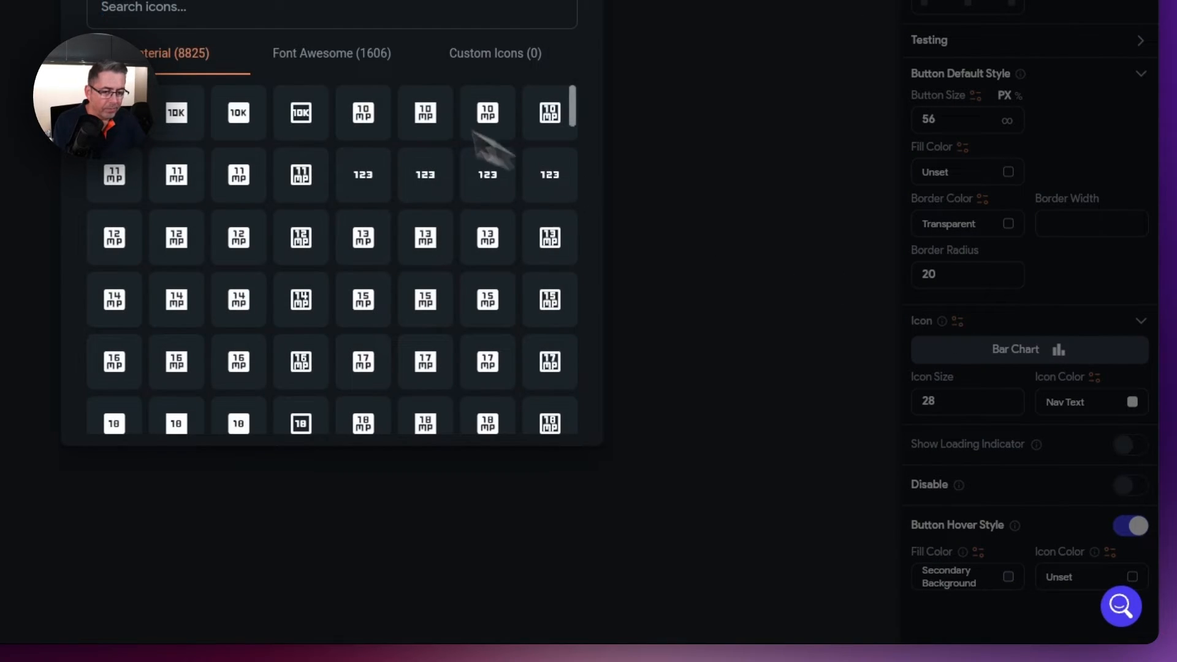
text(wallet)
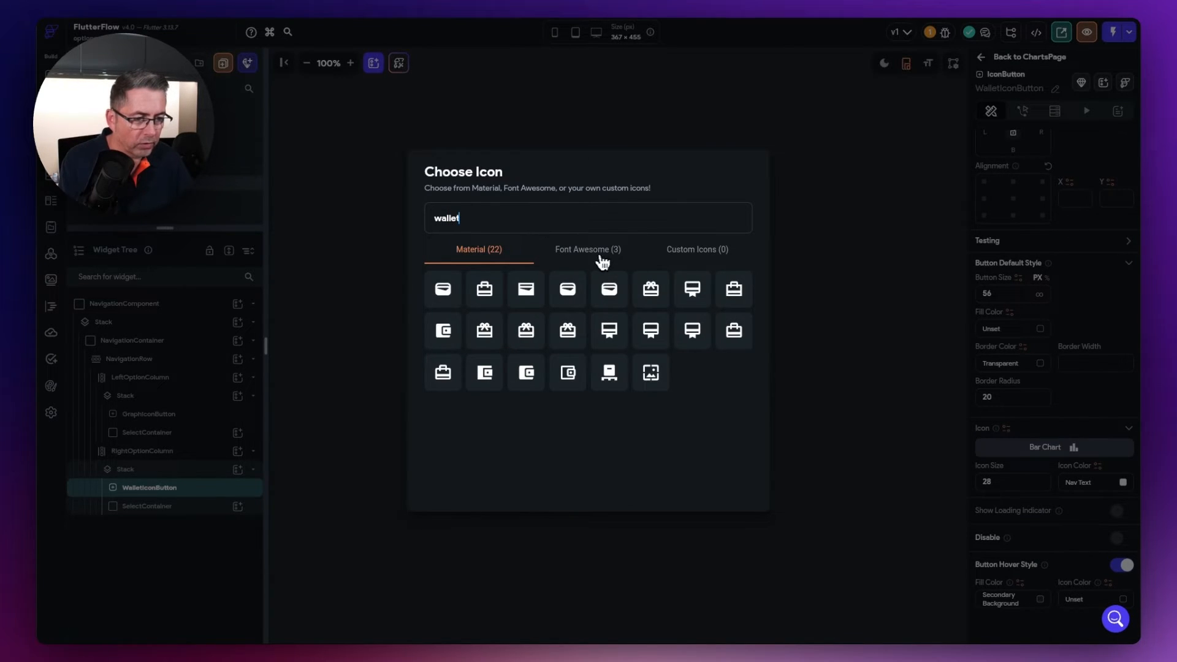
click(602, 252)
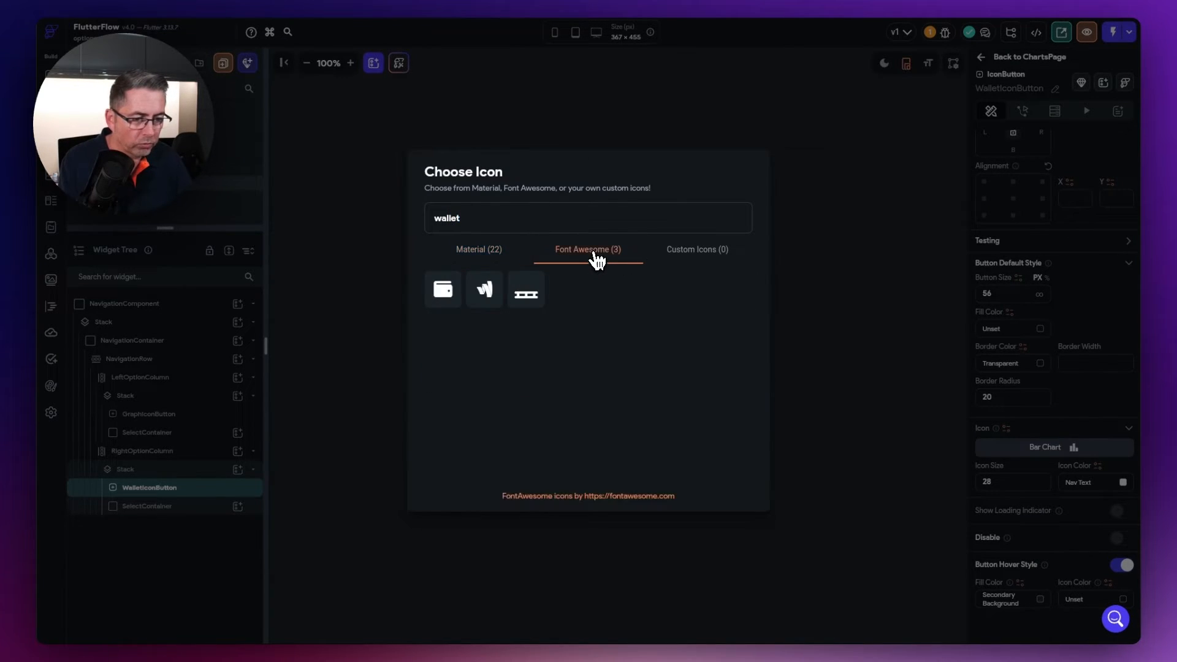
click(445, 292)
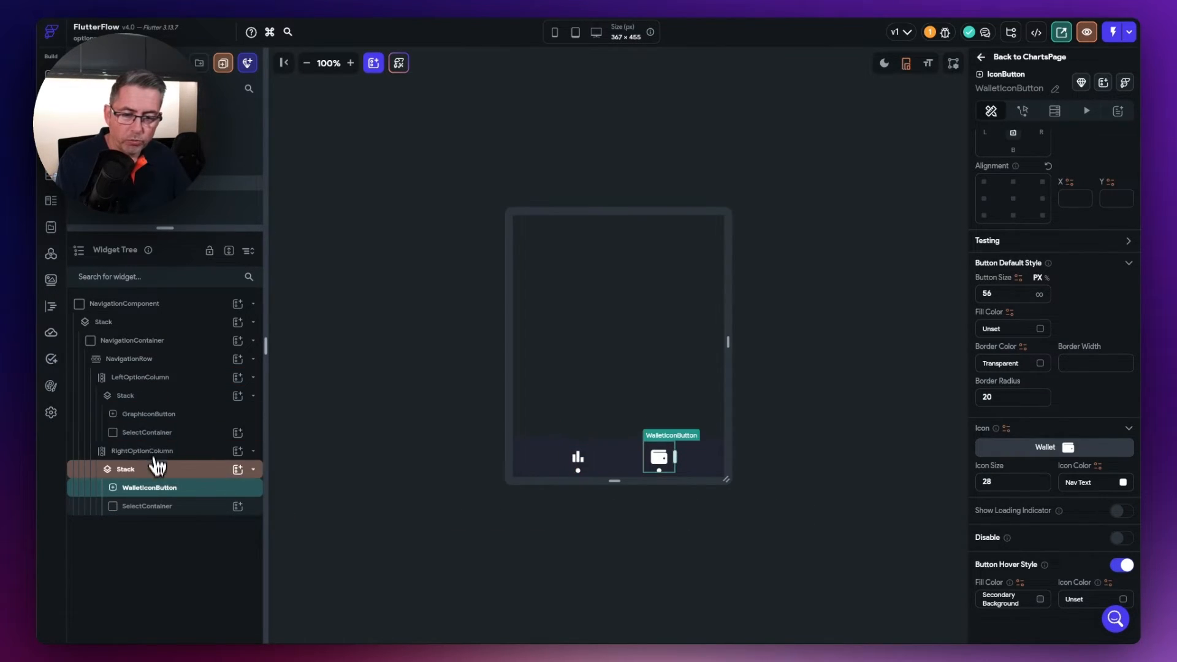
- Collapse RightOptionColumn and LeftOptionColumn in the Widget Tree
click(154, 451)
click(151, 383)
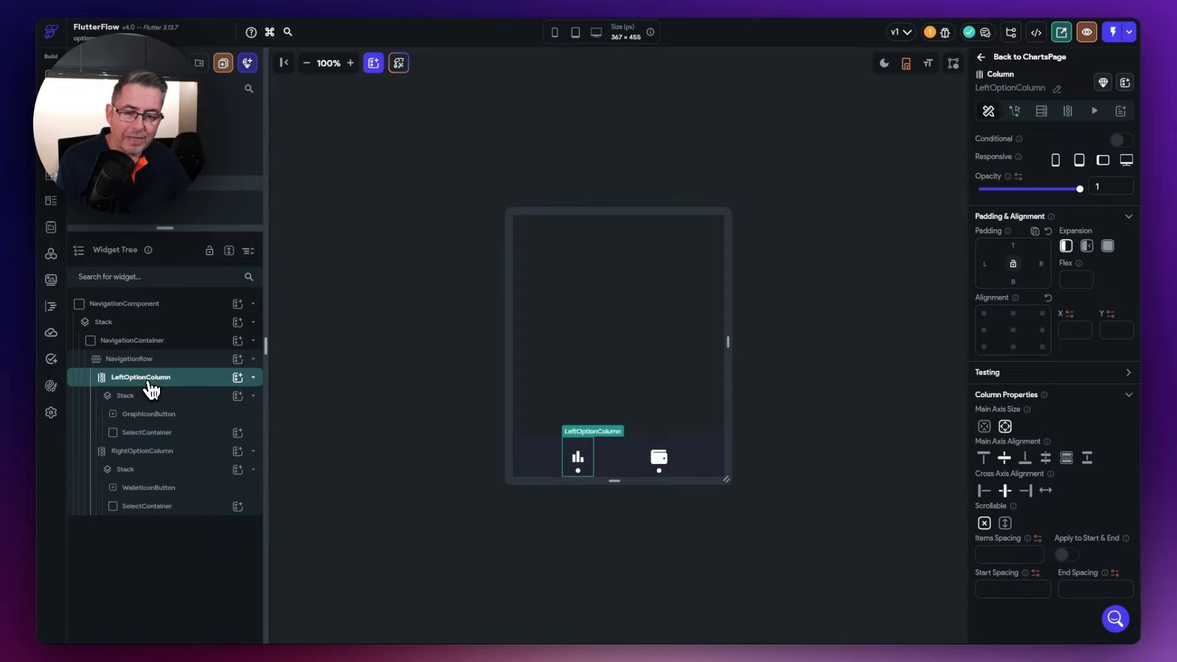
click(155, 455)
click(153, 380)
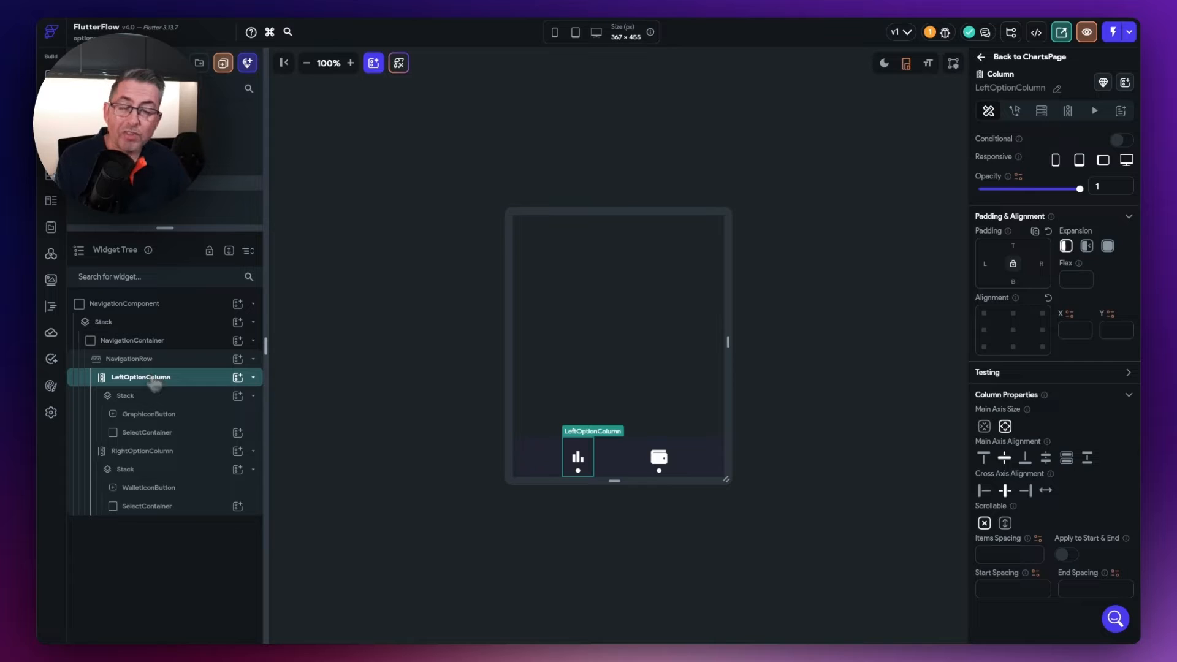
click(255, 452)
click(253, 378)
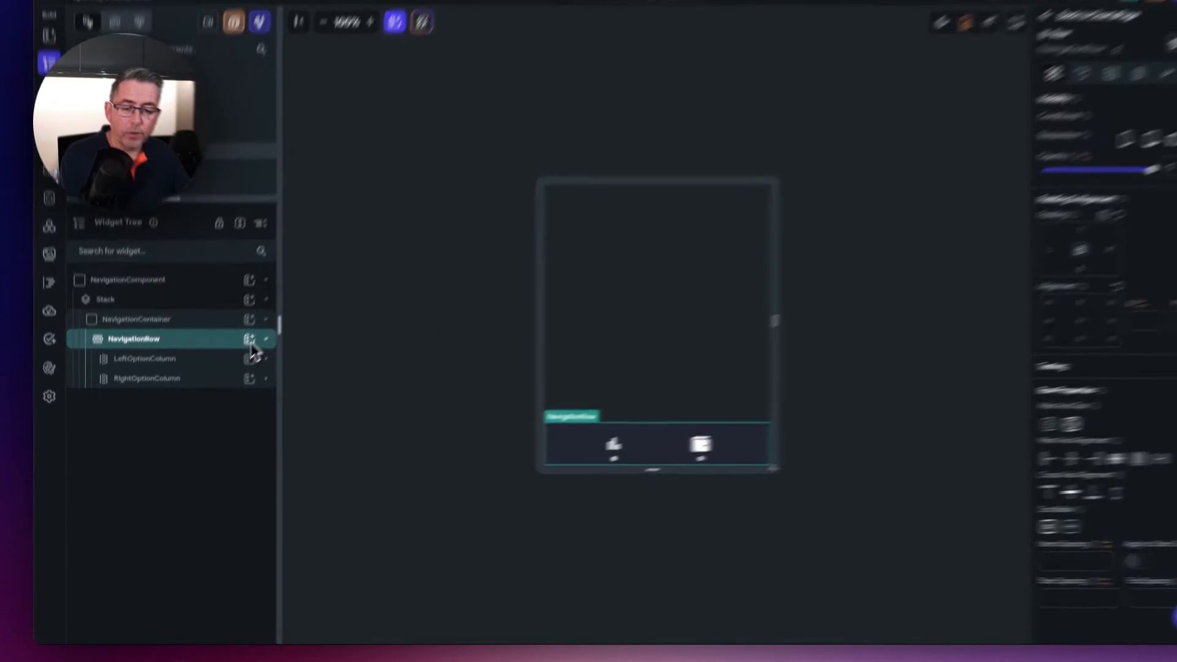
- Insert a Stack named ActionStack into NavigationRow, between LeftOptionColumn and RightOptionColumn
click(311, 234)
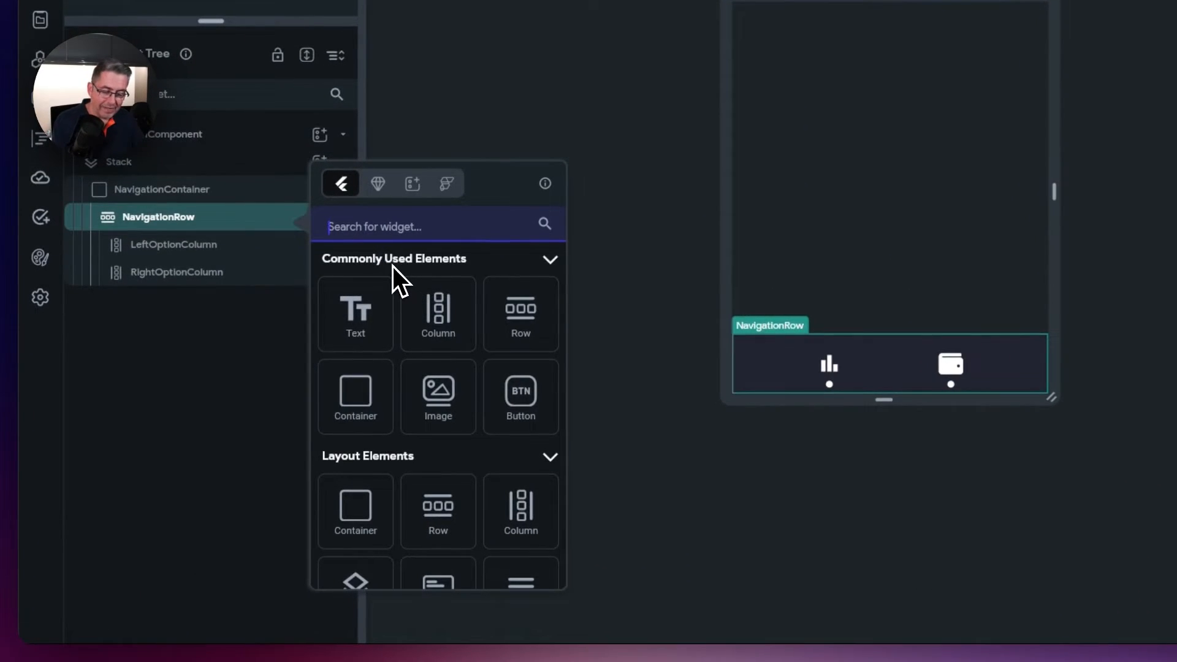
text(sta)
click(353, 335)
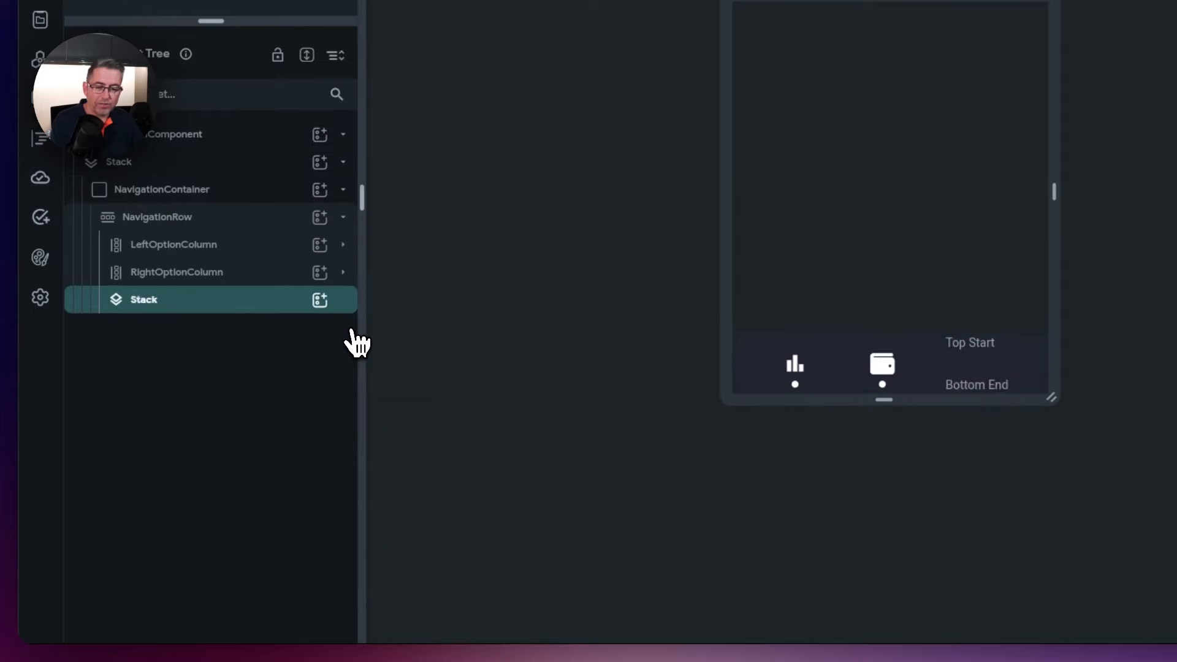
double_click(147, 300)
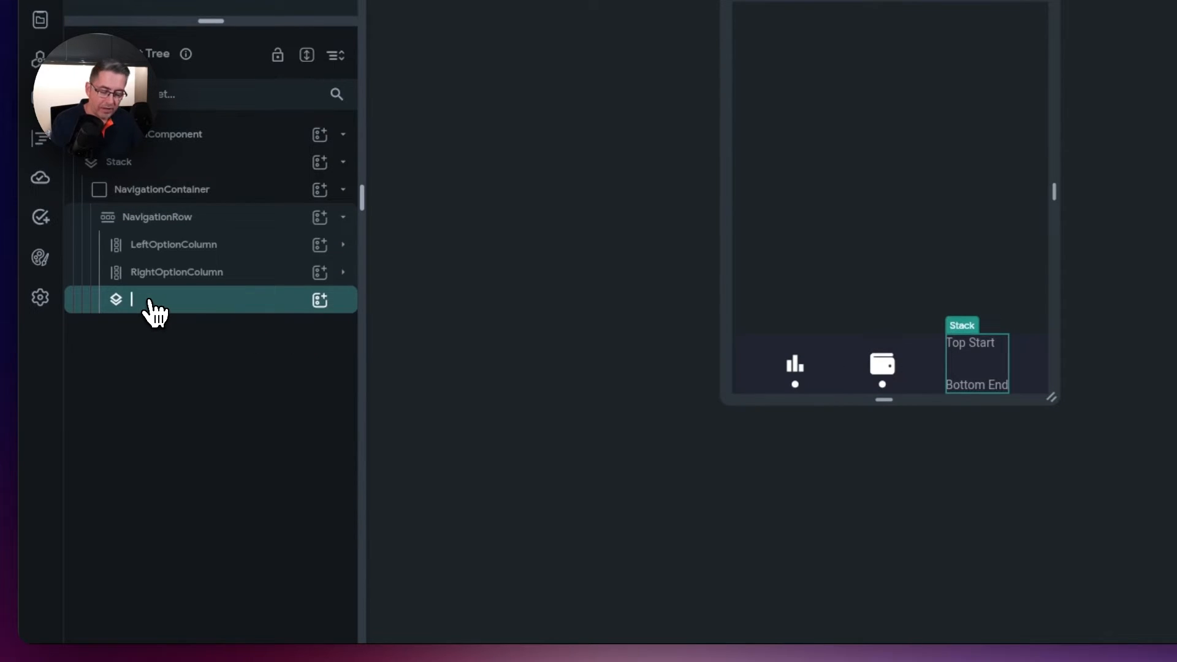
text(ActionStack)
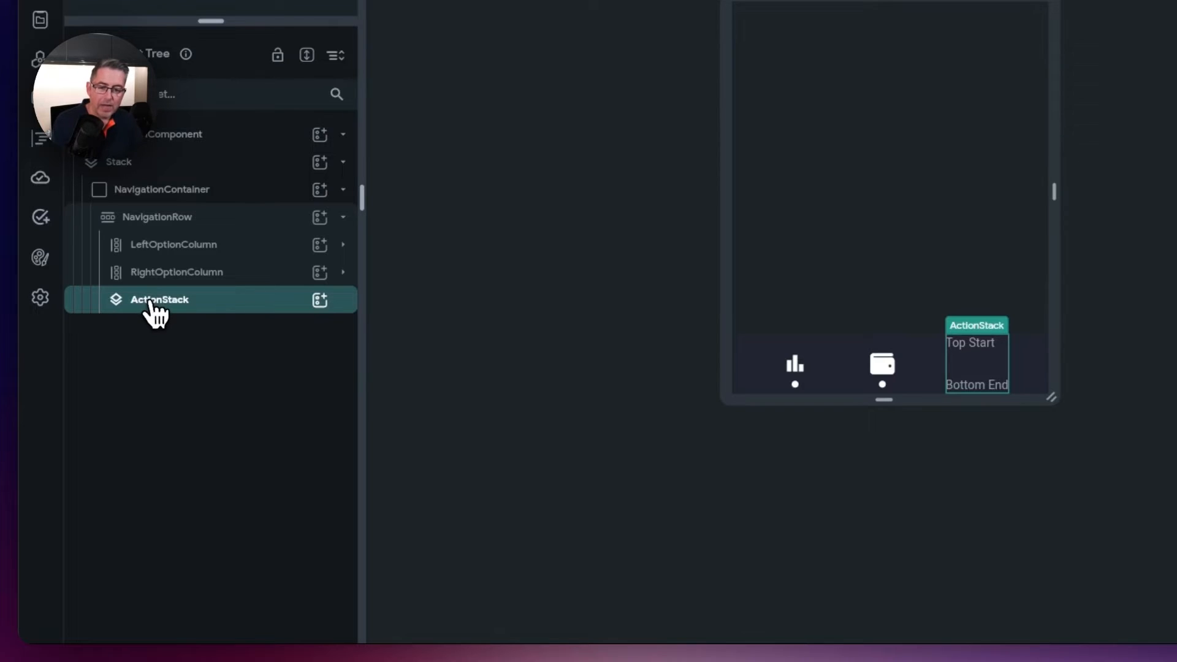
drag(162, 314, 167, 270)
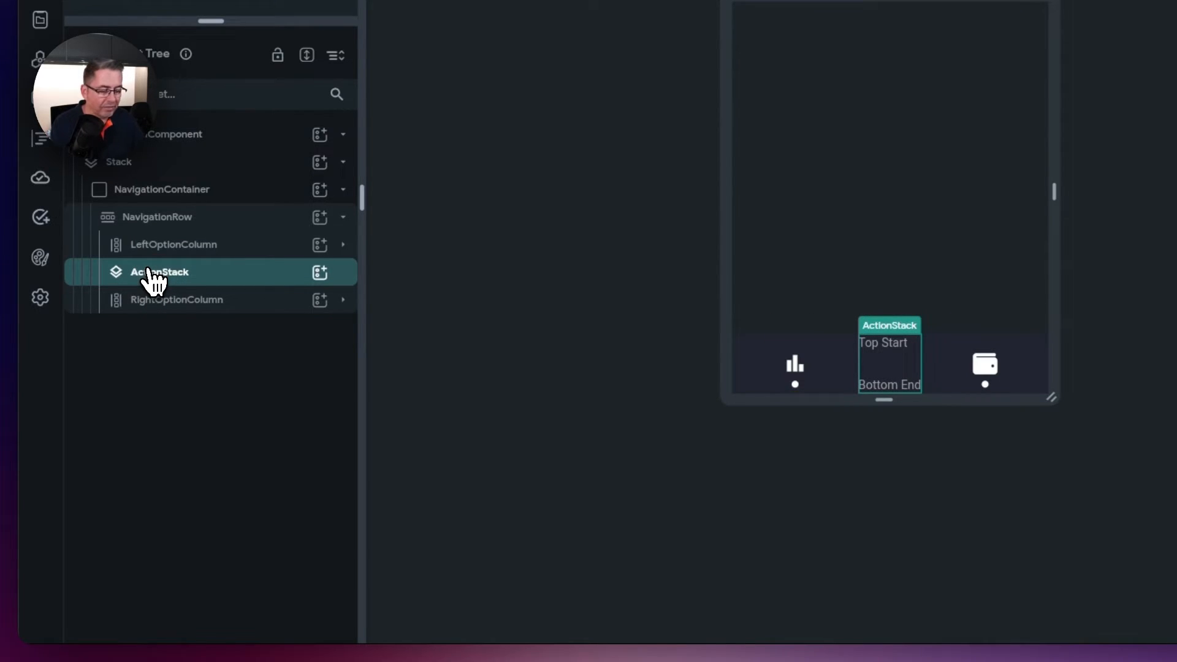
- Add a Container to ActionStack with a nested Container, naming the outer one ActionBoxContainer
click(320, 272)
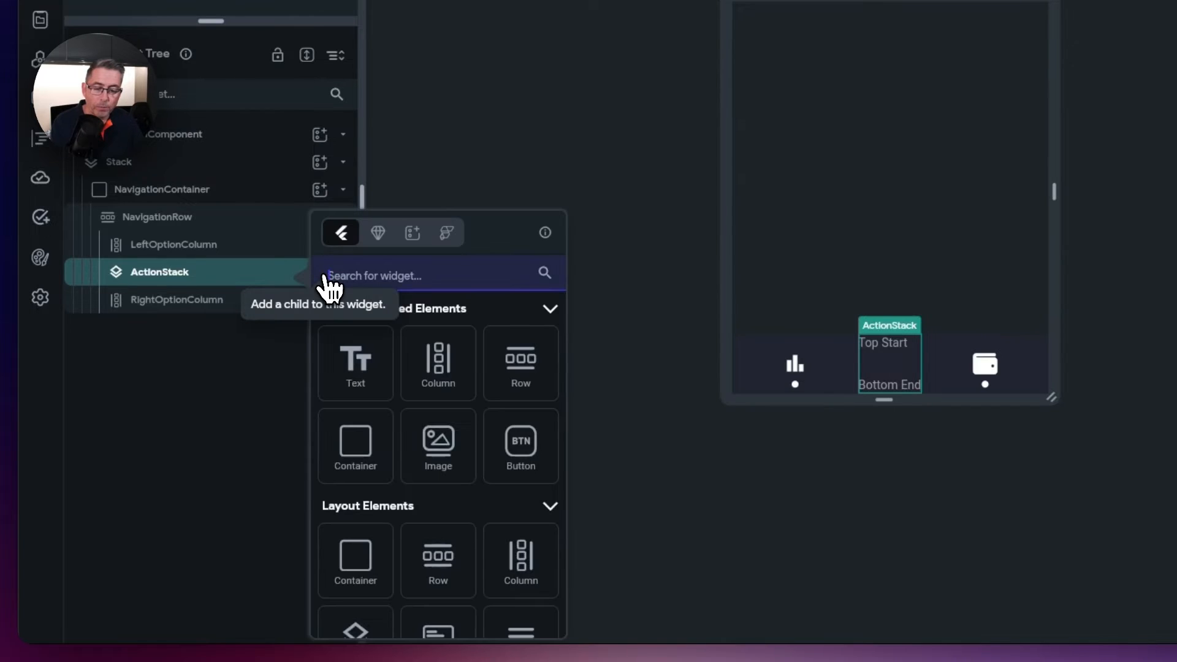
click(359, 457)
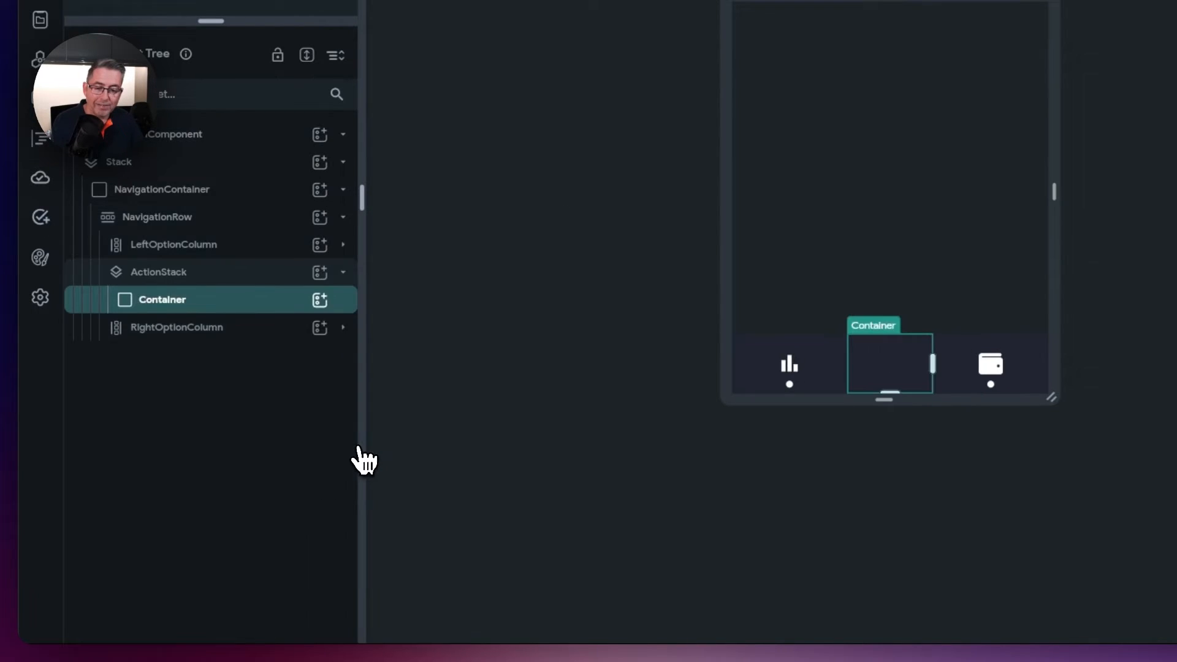
click(320, 300)
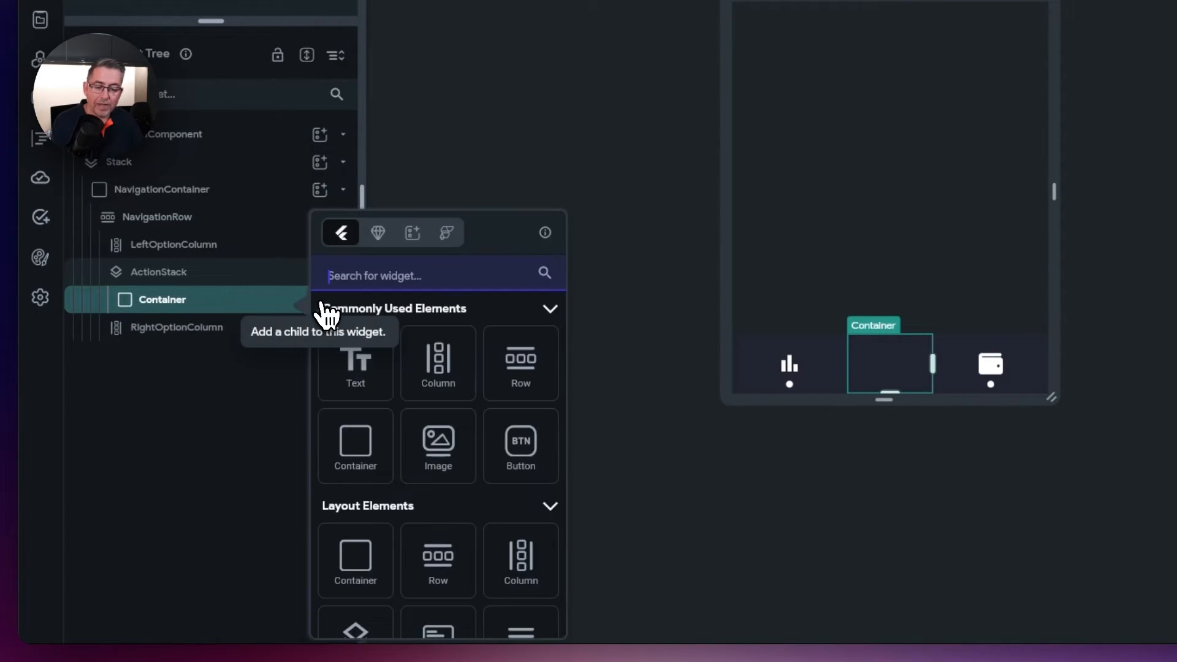
click(370, 463)
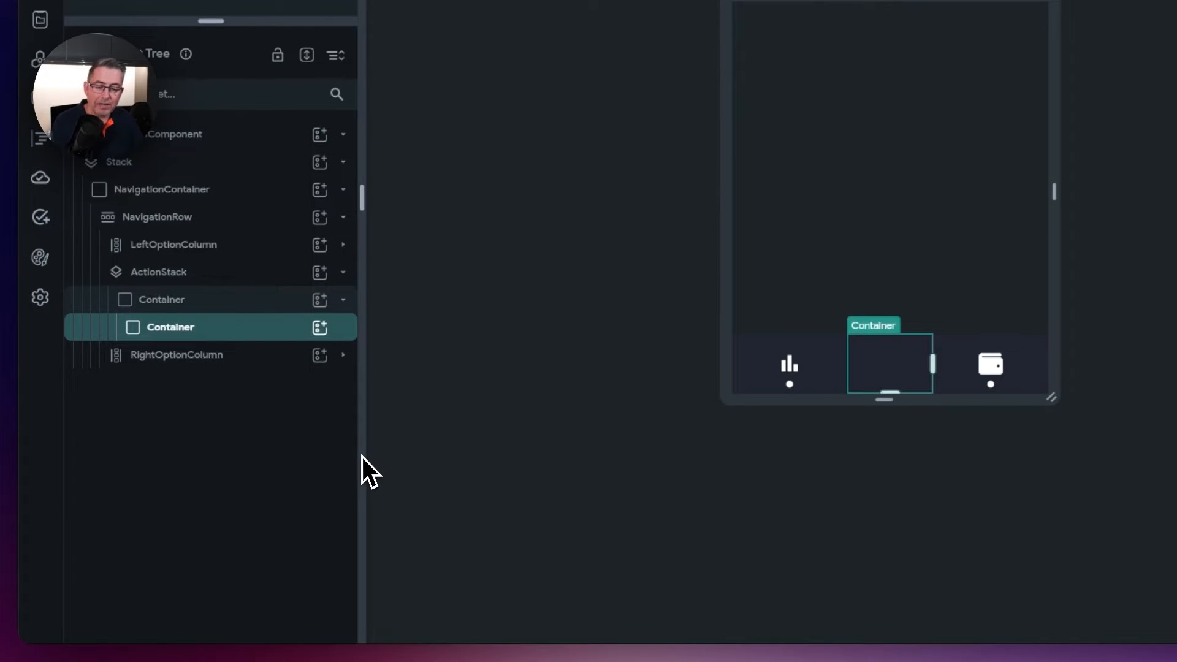
click(162, 303)
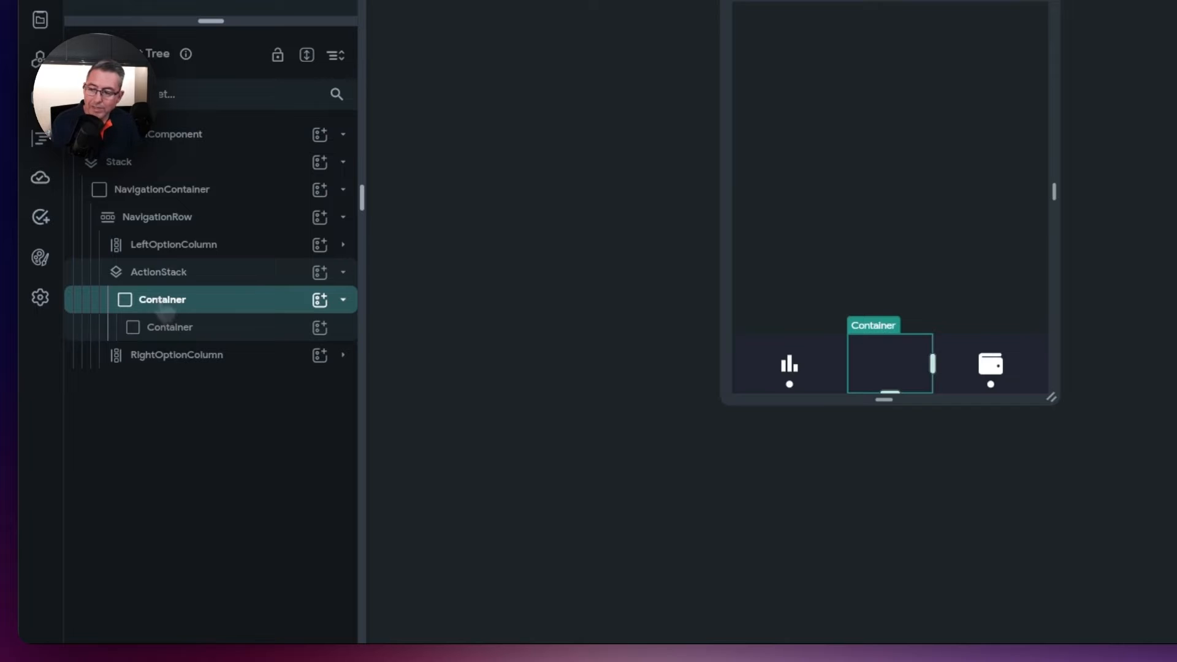
double_click(160, 302)
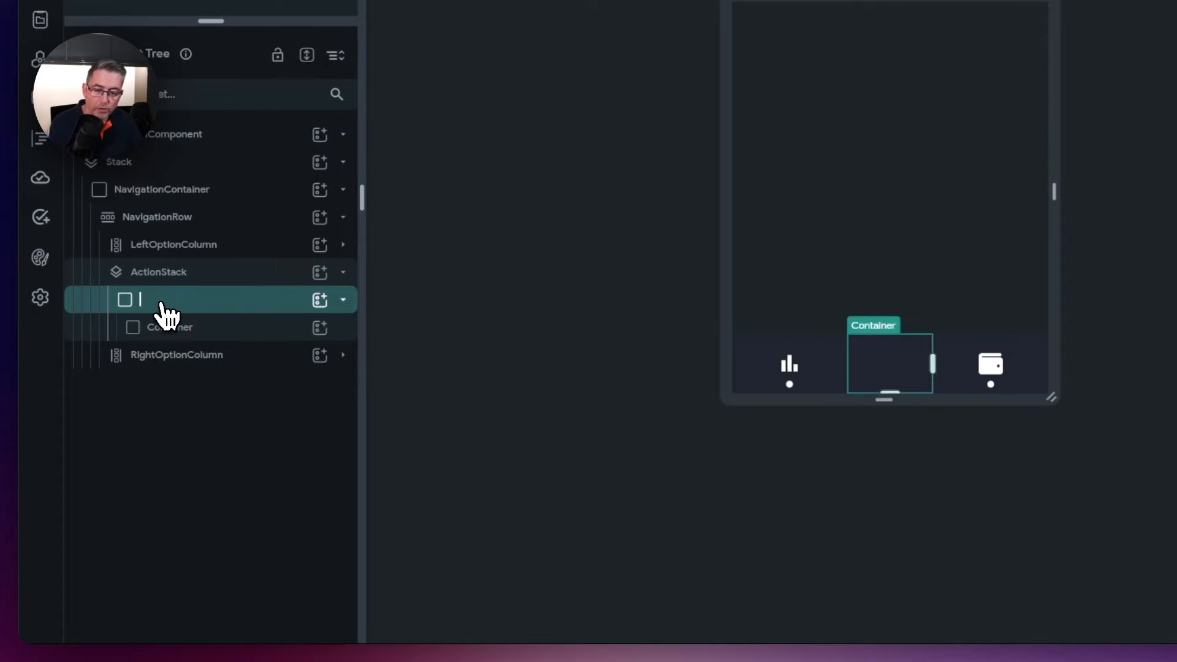
text(ActionBox)
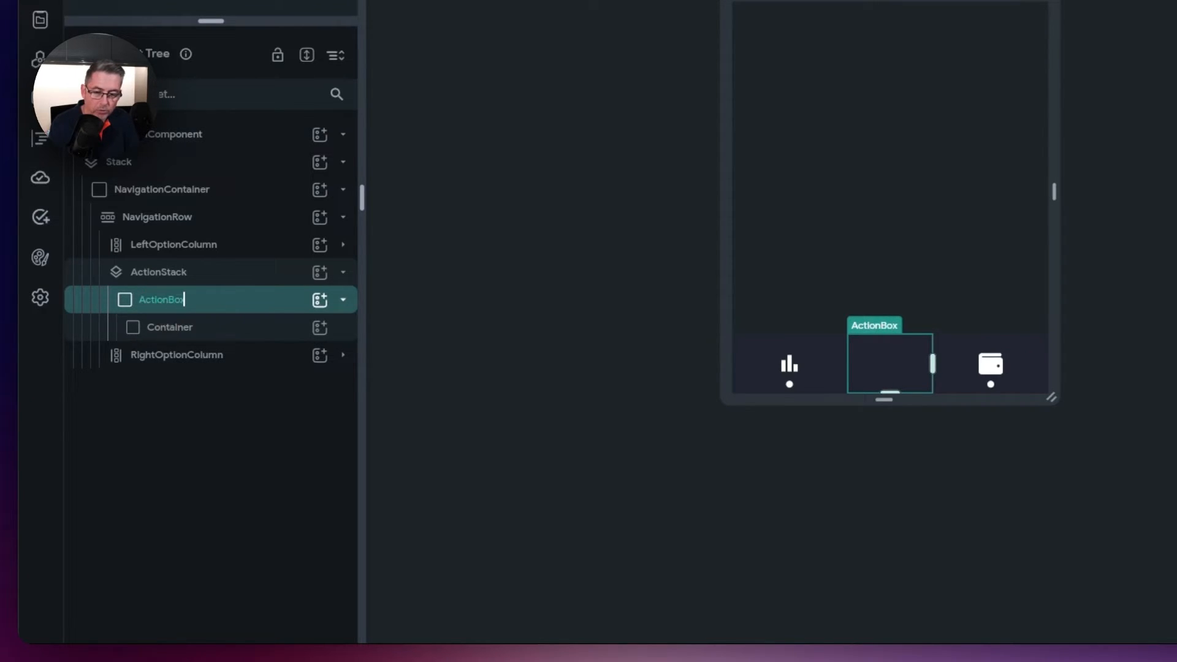
text(Container)
key(Return)
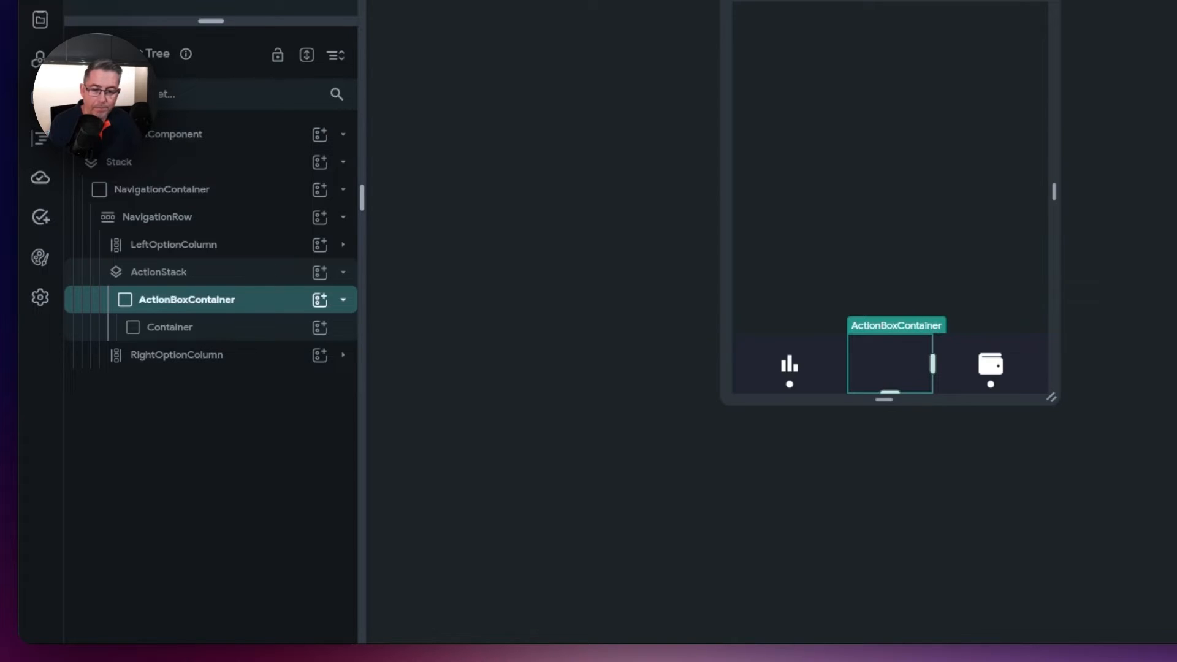
- Clear ActionBoxContainer's width and height values
double_click(922, 431)
key(BackSpace)
double_click(1056, 432)
key(BackSpace)
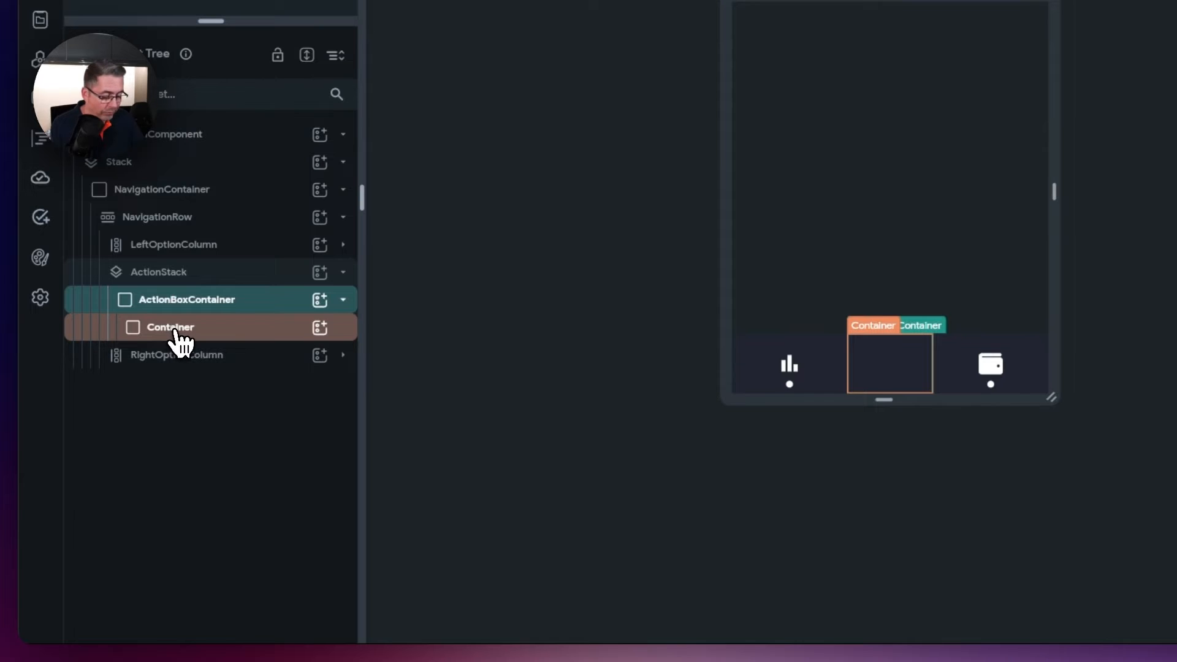
- Make the inner Container 38×38 with a Primary fill and a 12 border radius
click(177, 339)
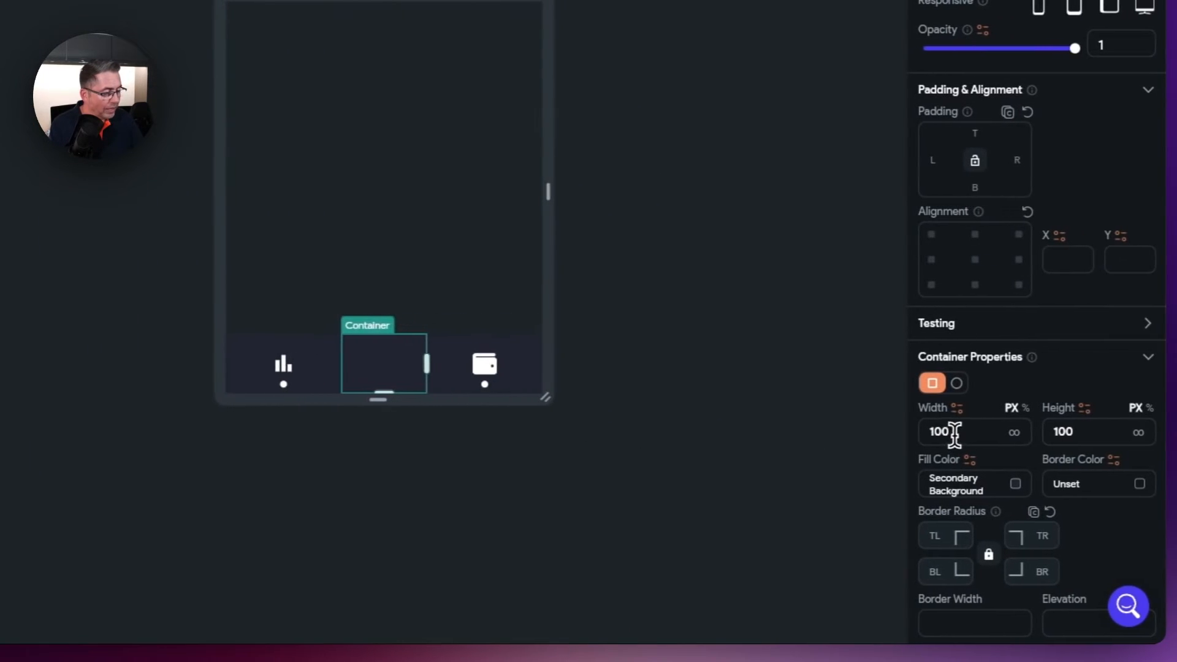
drag(955, 435, 893, 430)
text(38)
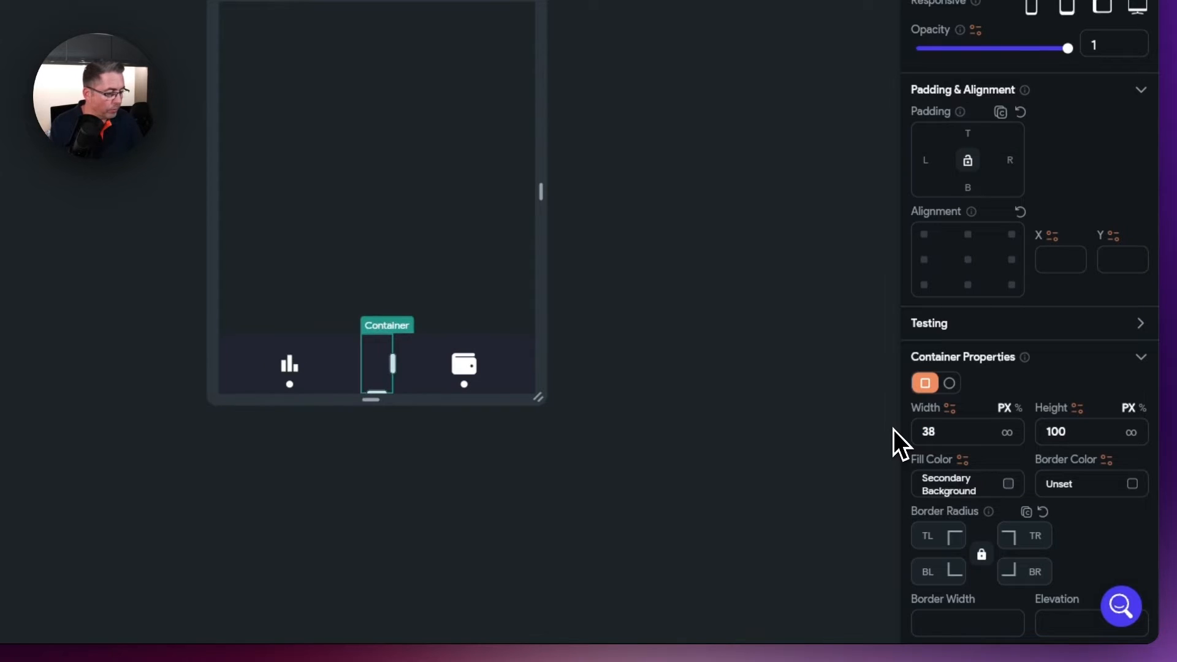
drag(1076, 432, 1049, 432)
text(38)
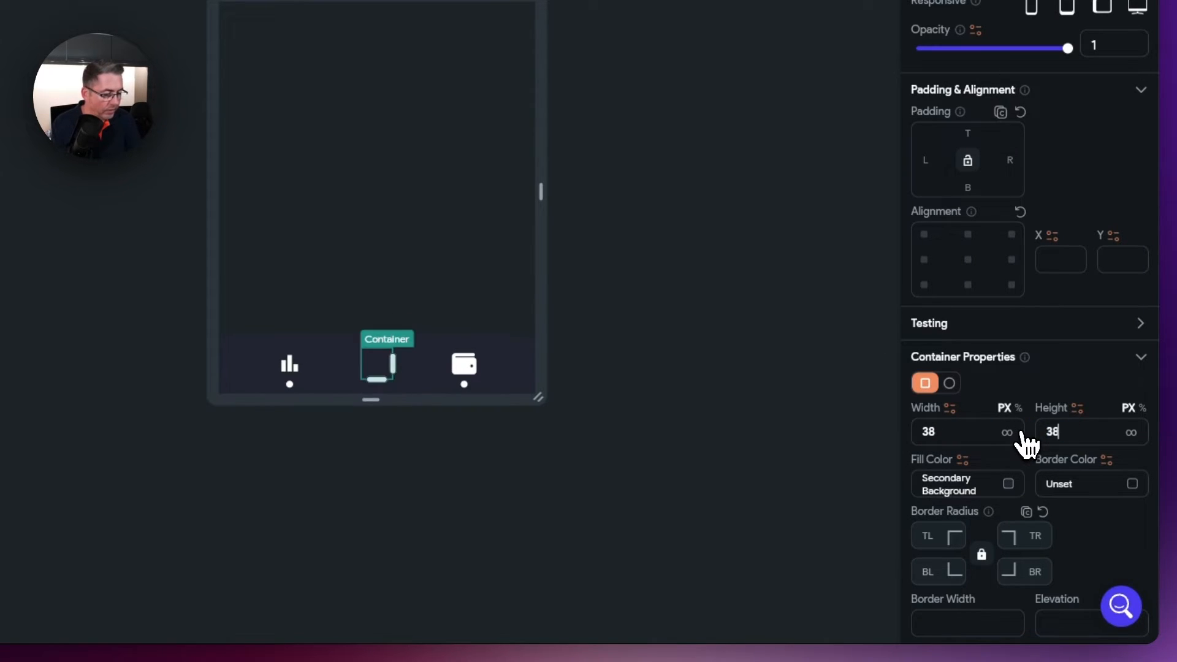
click(1008, 484)
click(157, 133)
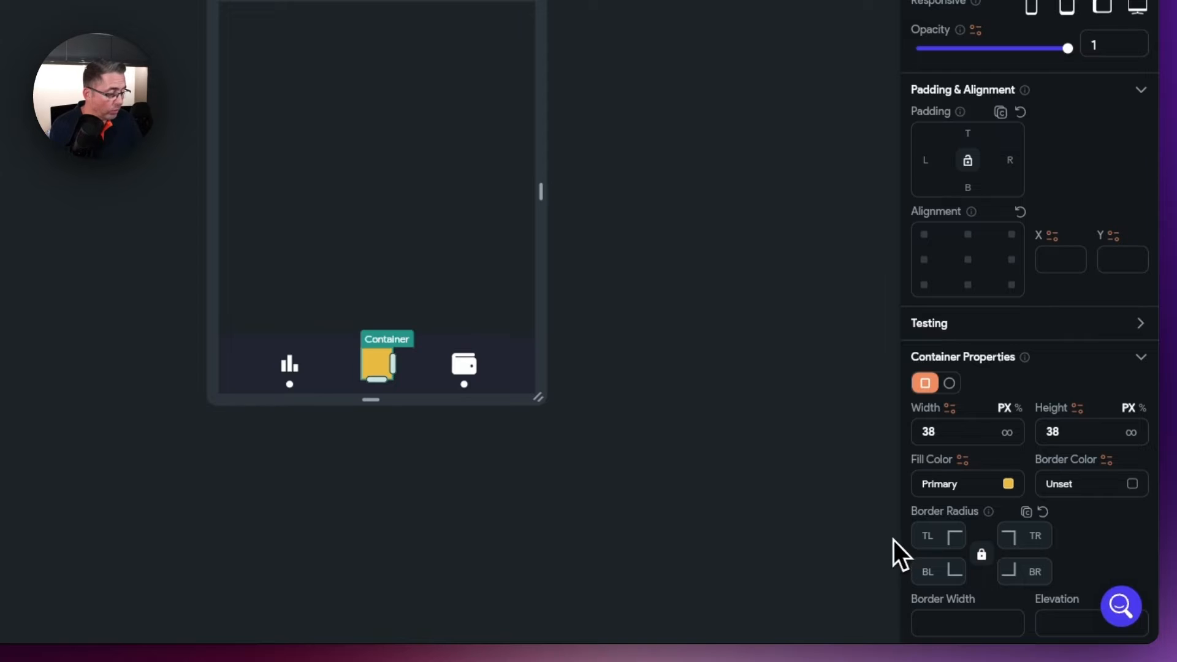
click(934, 537)
text(12)
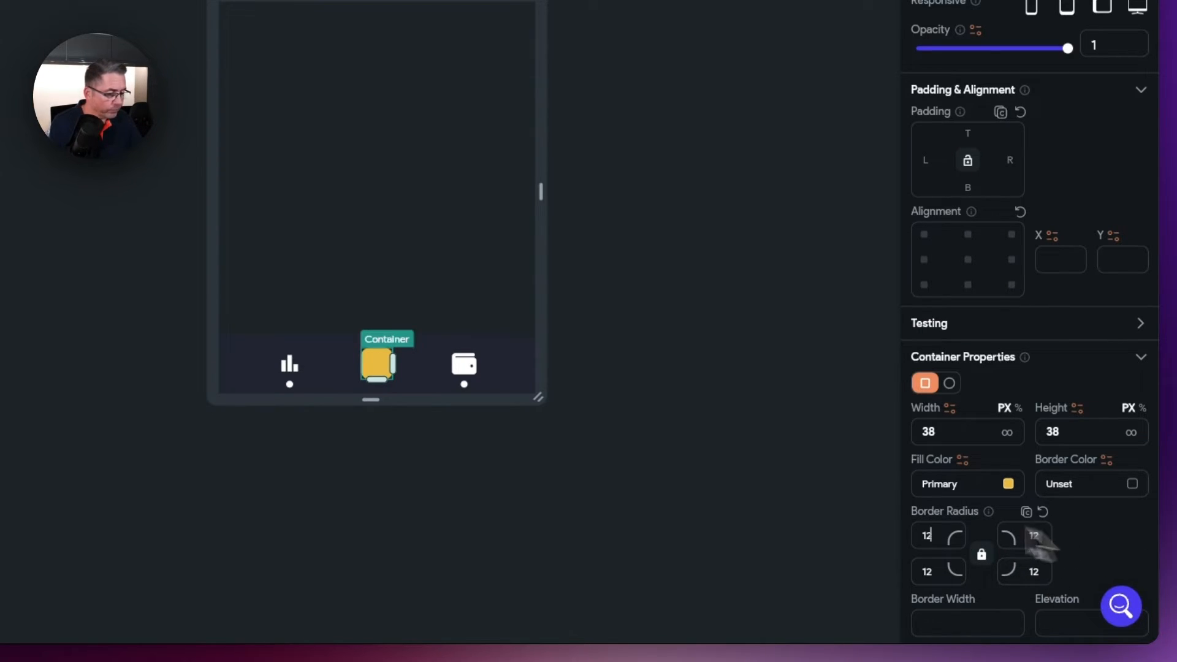
click(621, 414)
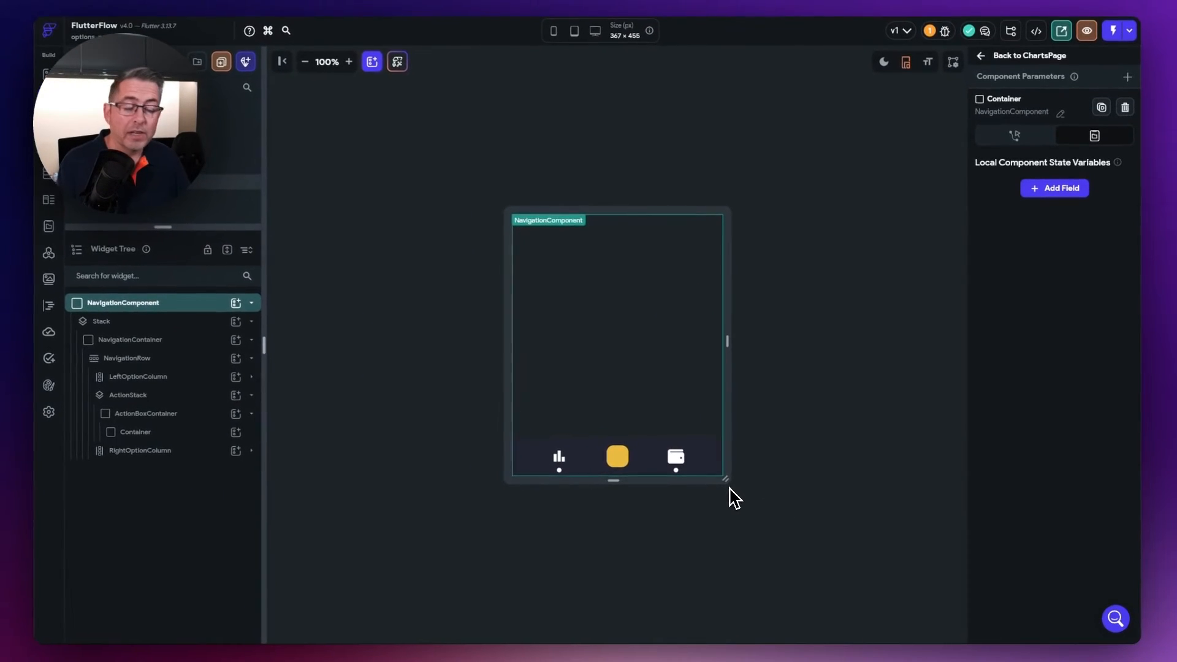
- Rename the 38×38 yellow Container to ActionButtonContainer in the Widget Tree
click(621, 473)
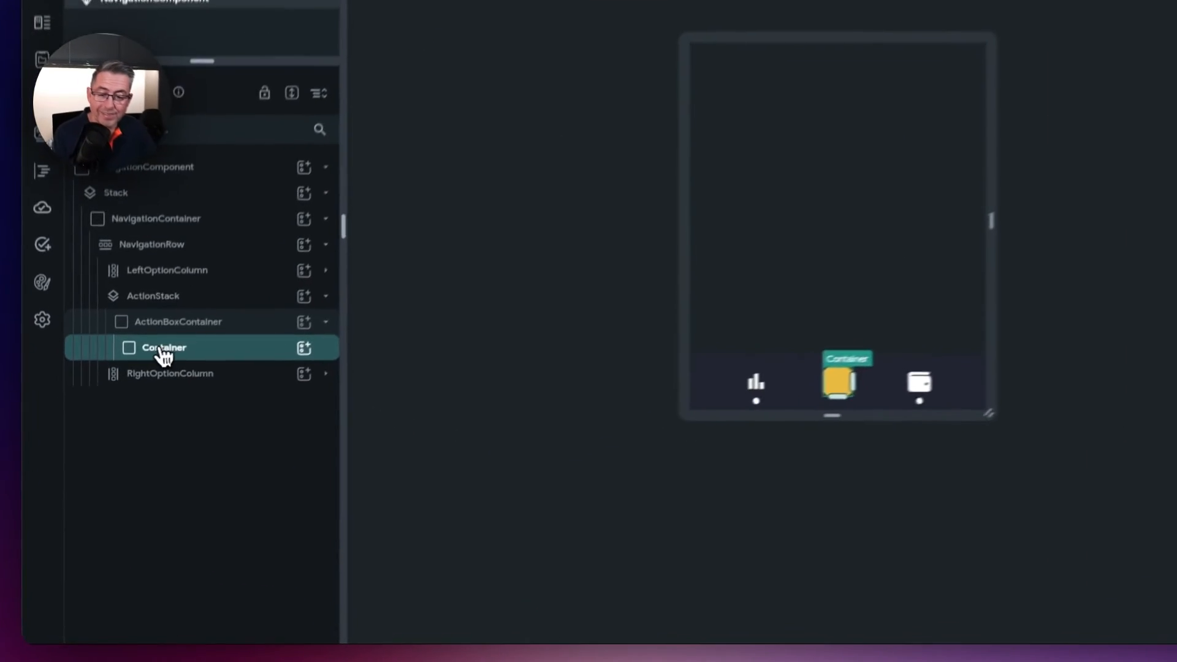
double_click(138, 437)
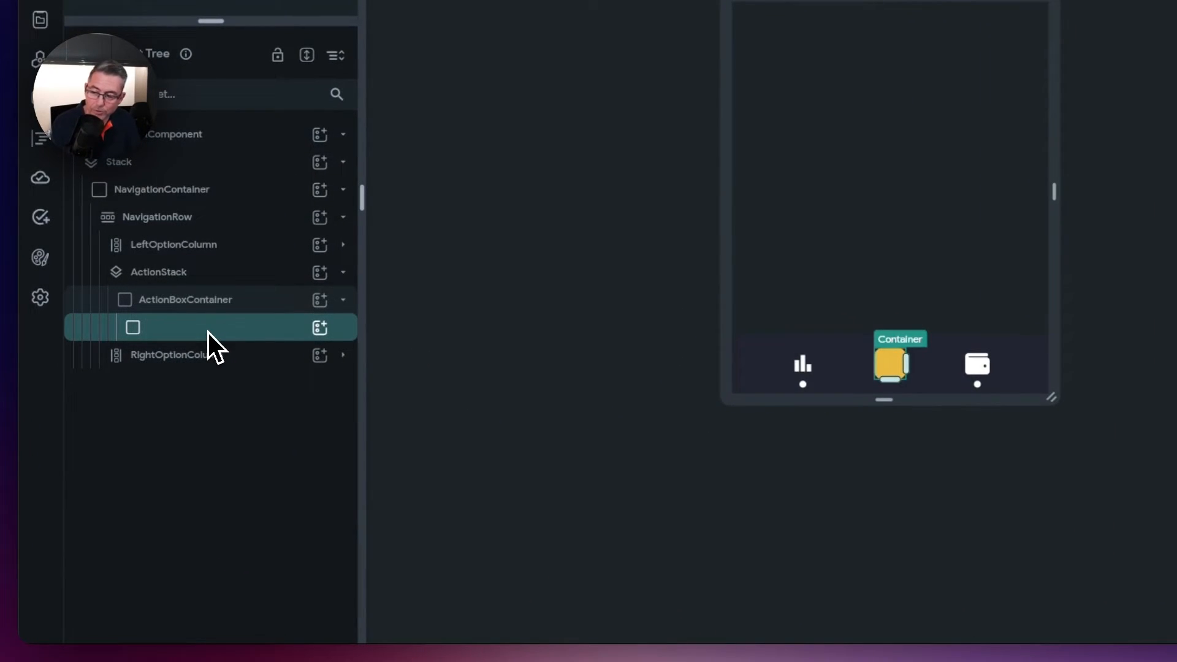
text(Actio)
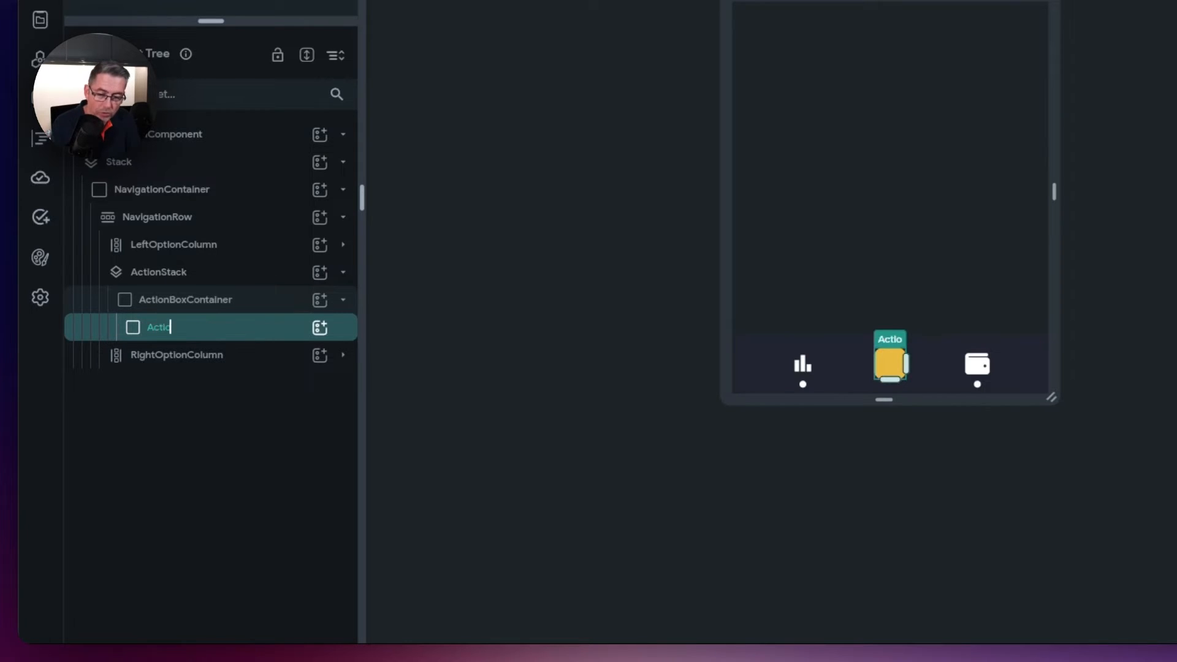
text(nButtonContainer)
key(Return)
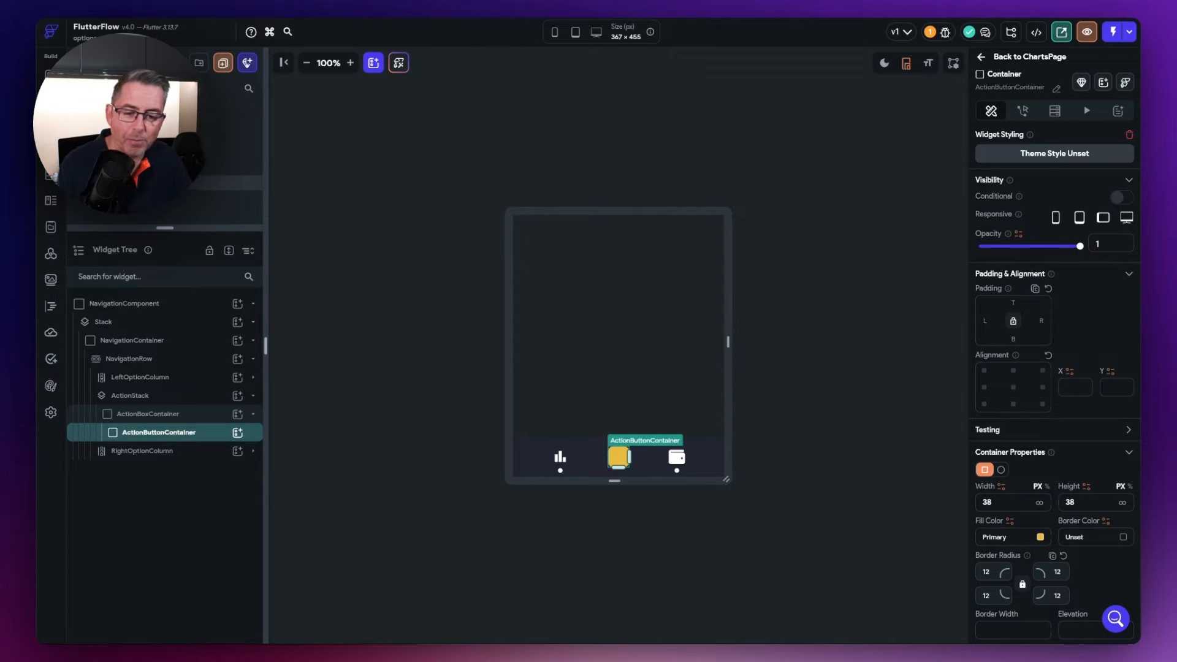
- Wrap ActionButtonContainer in a Transform widget with Rotate set to 45 degrees
right_click(175, 443)
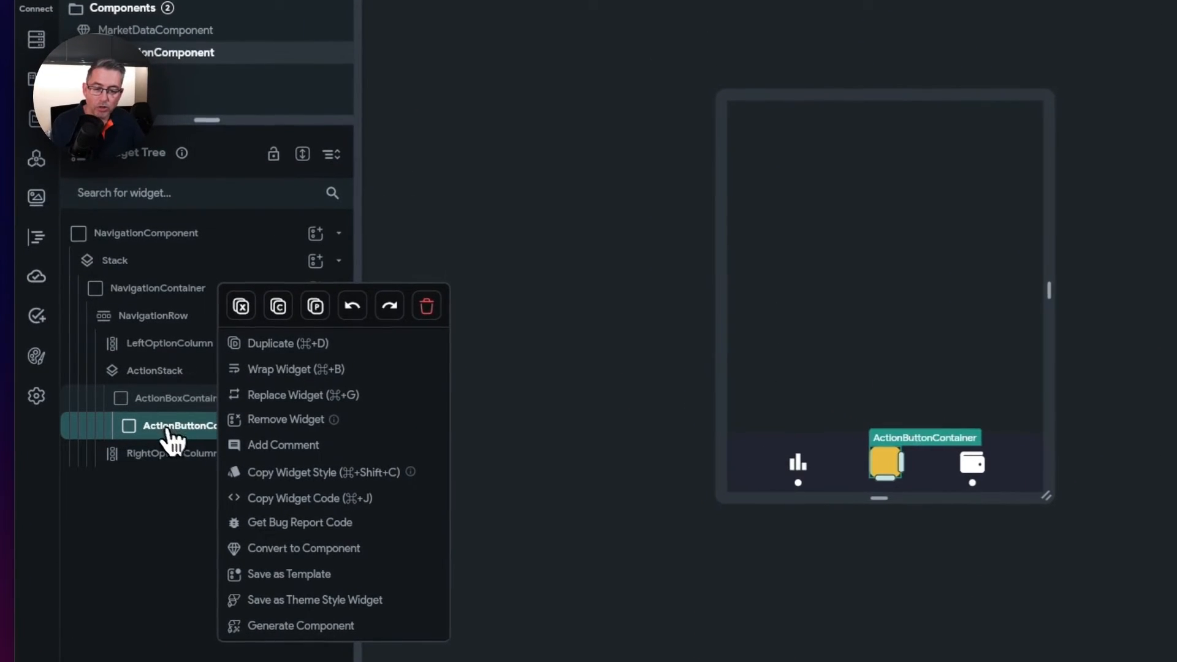
click(264, 371)
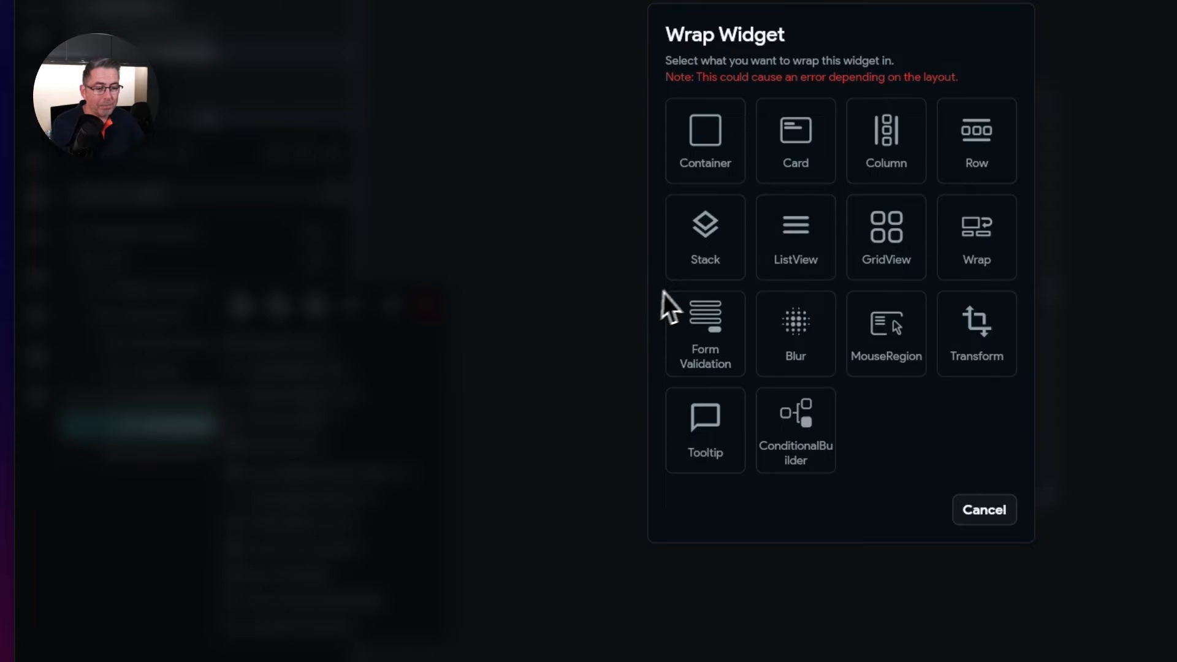
click(977, 340)
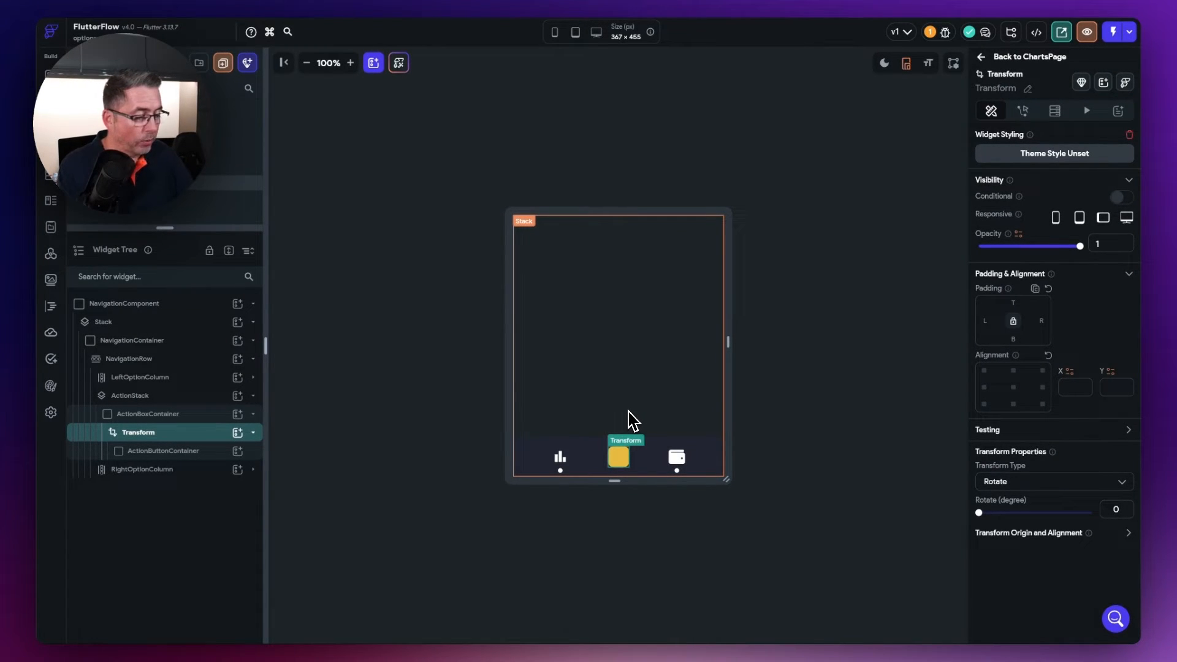
drag(922, 455, 948, 461)
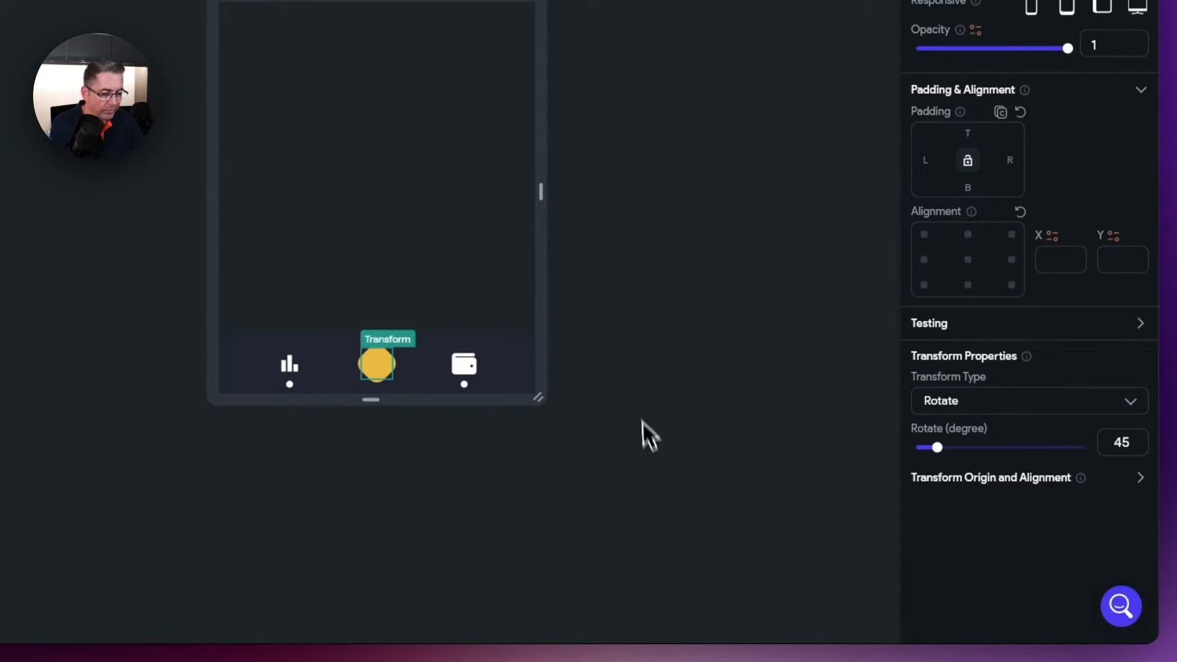
click(637, 484)
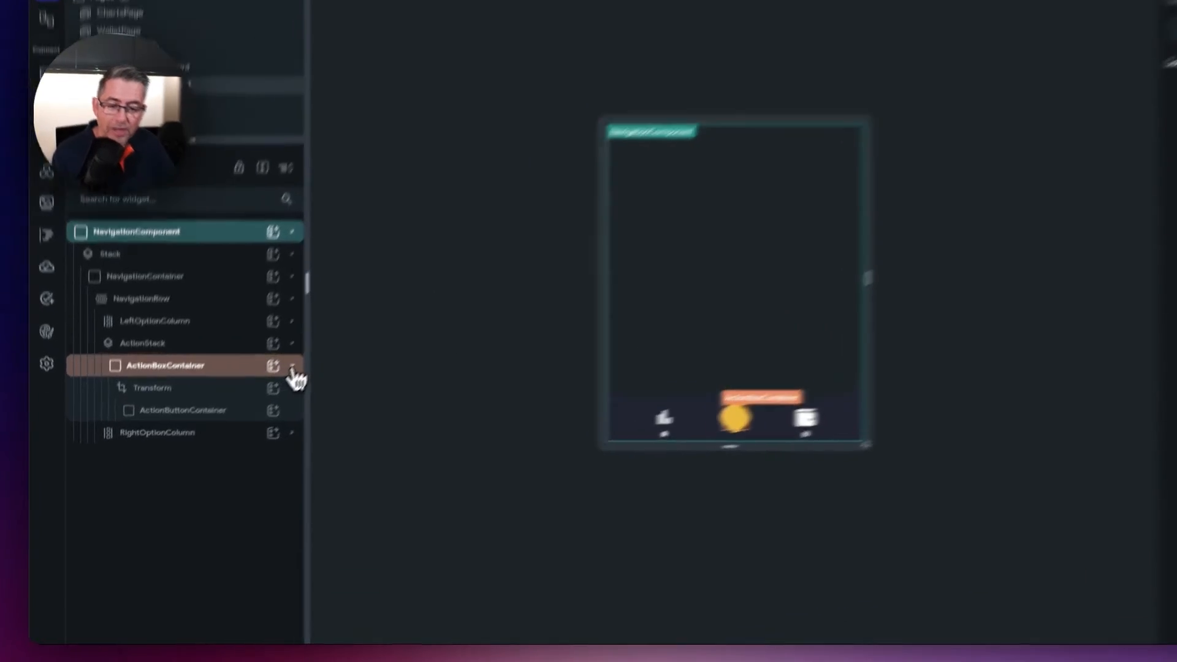
- Add a new Container under ActionStack and name it ArrowsContainer
click(293, 367)
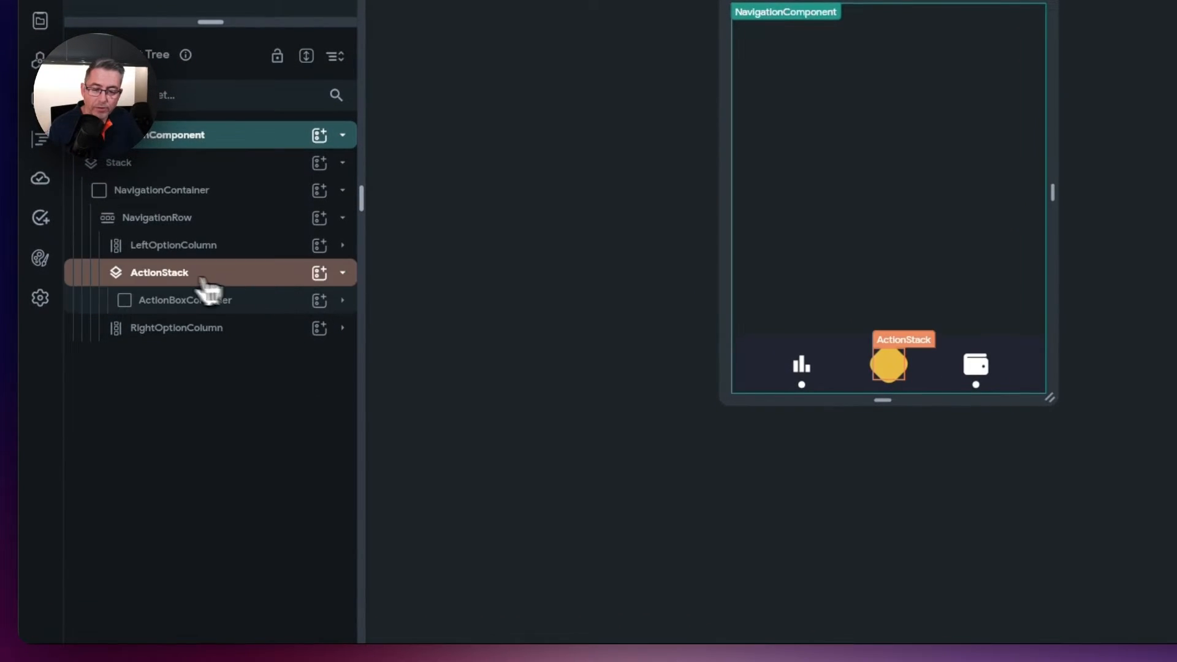
click(156, 281)
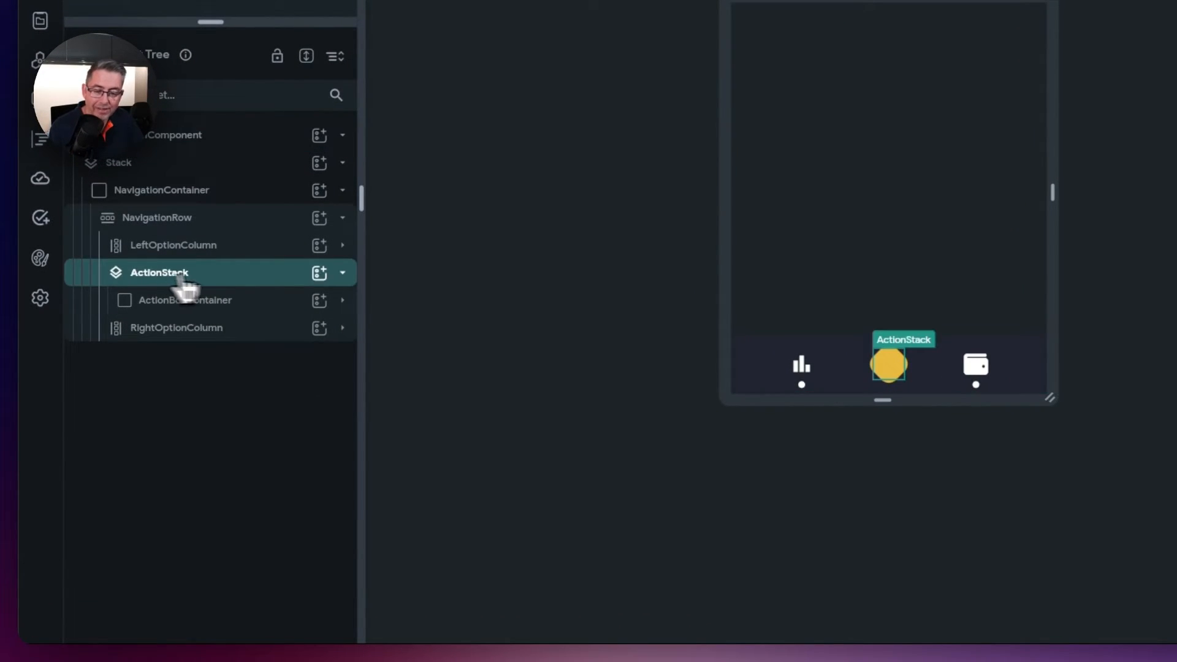
click(320, 274)
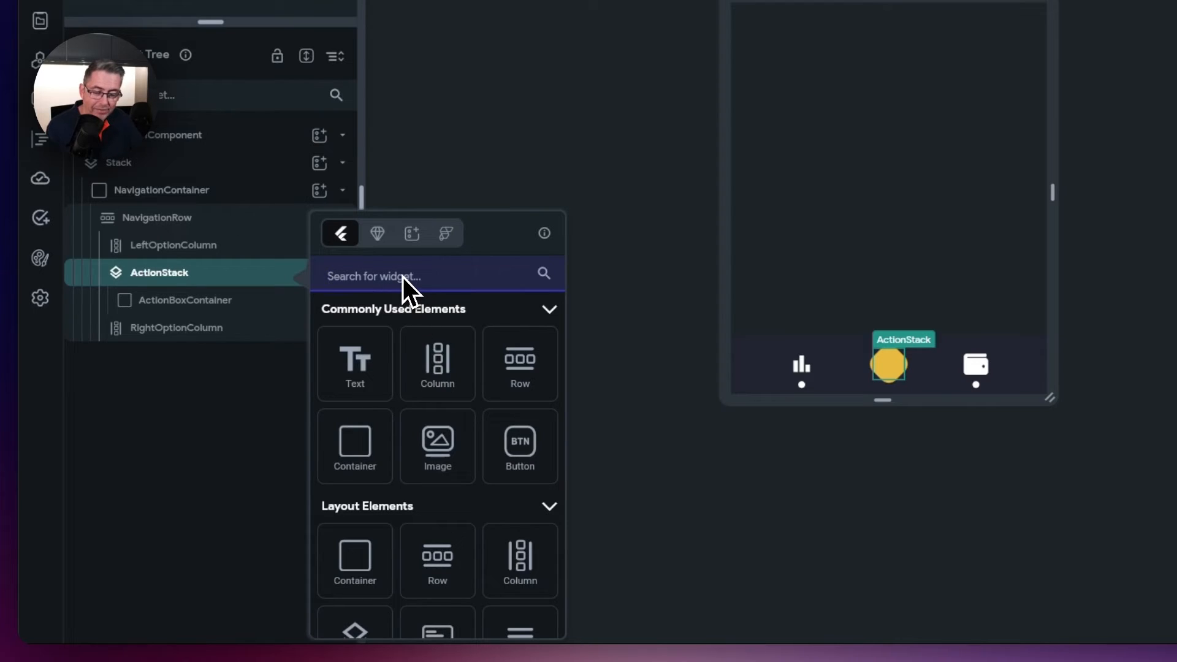
click(355, 463)
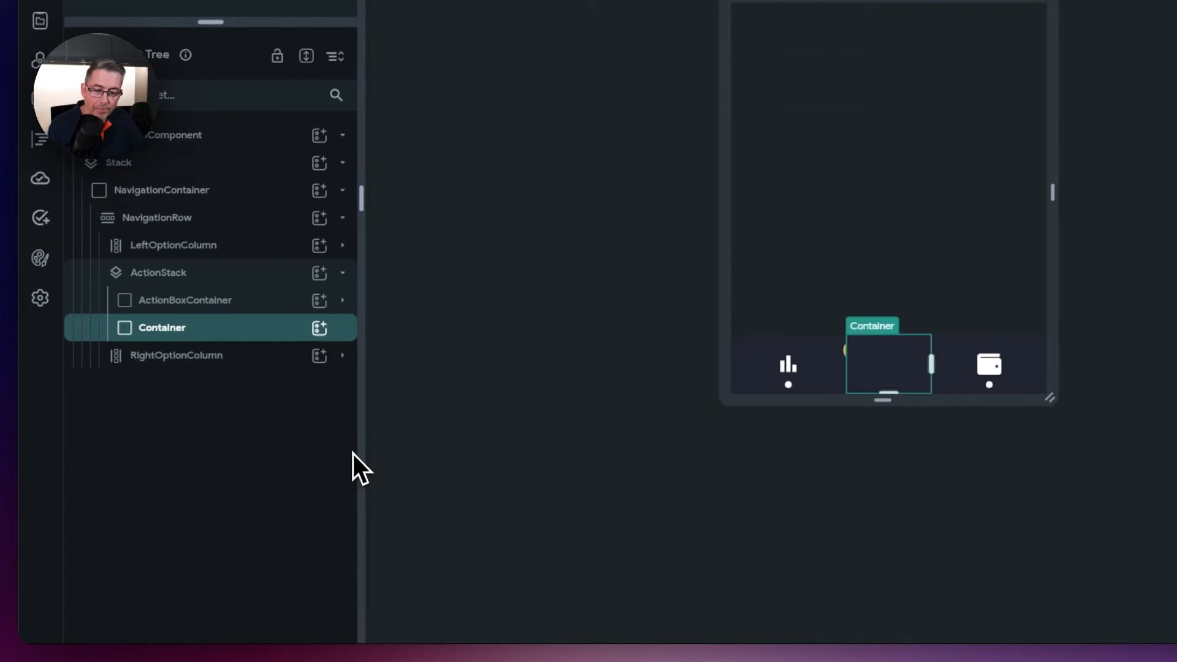
double_click(183, 341)
text(ArrowsContainer)
key(Return)
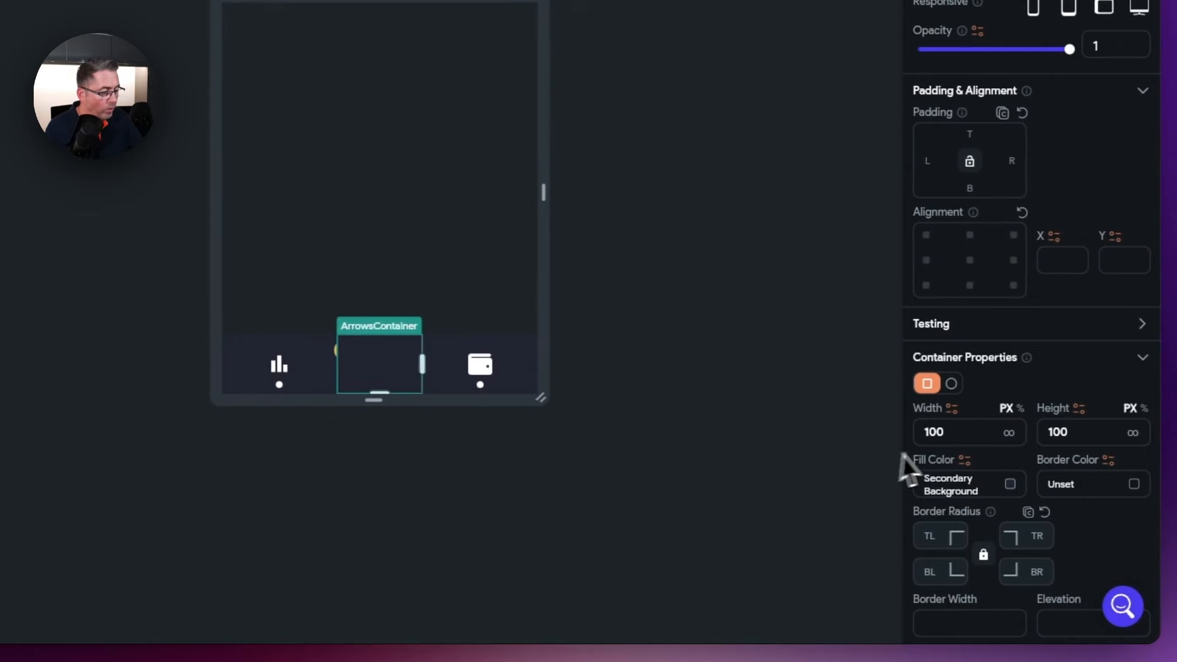
- Set ArrowsContainer to 38×38 and remove its fill colour
click(962, 436)
text(38)
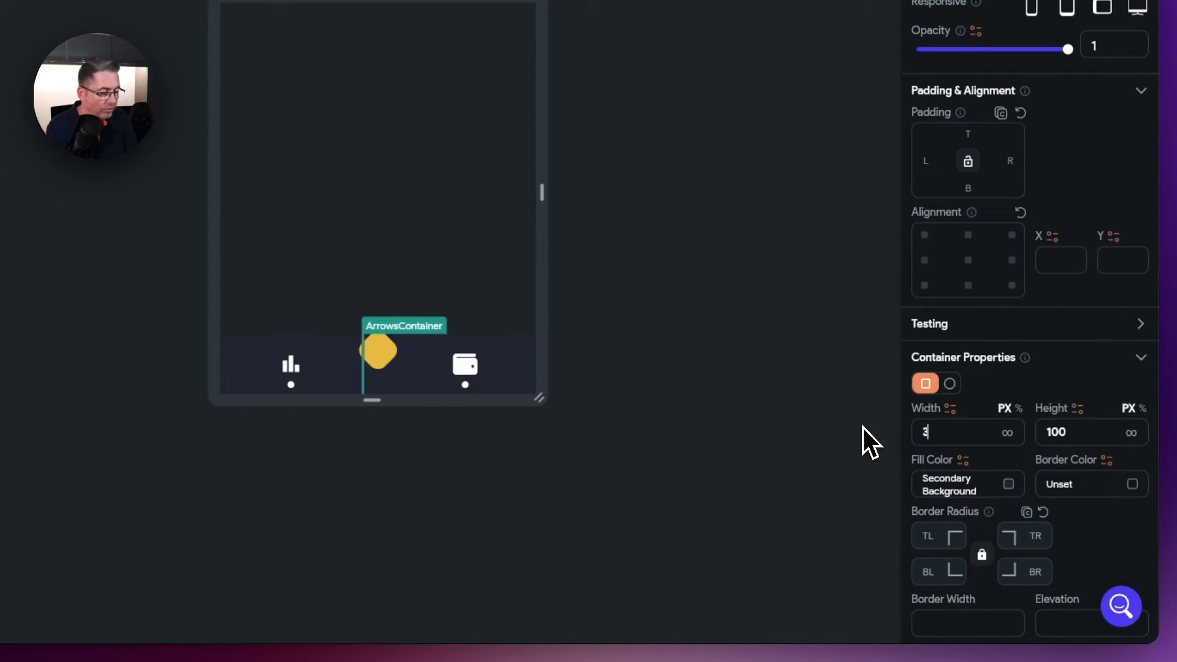
click(1097, 437)
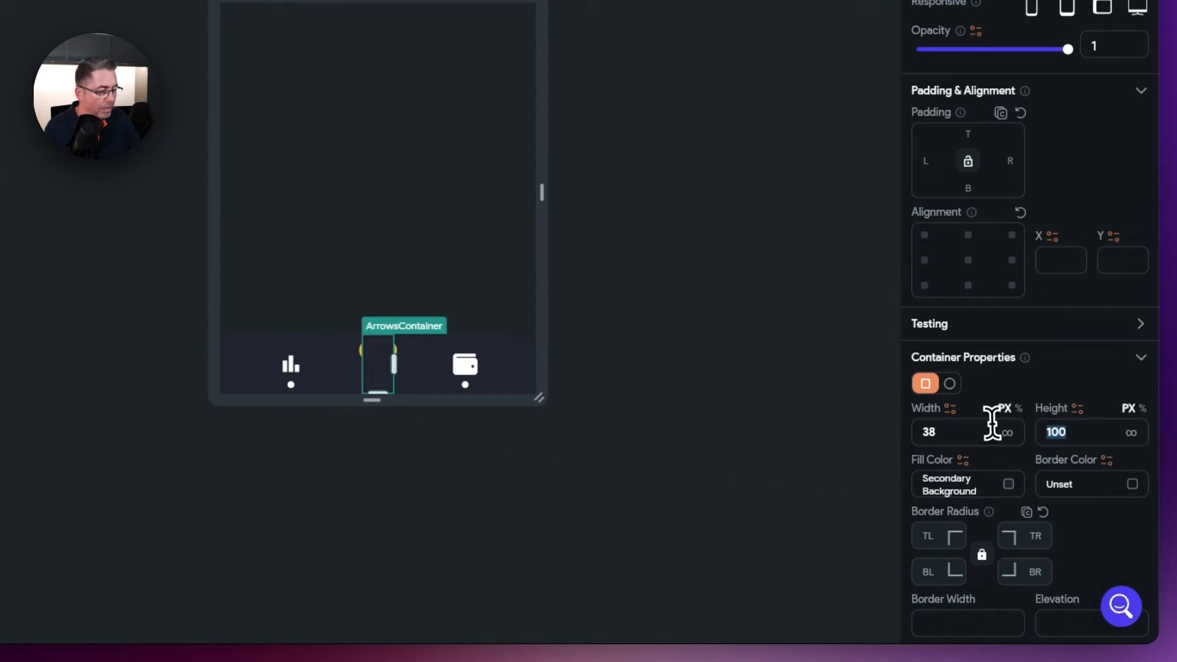
text(38)
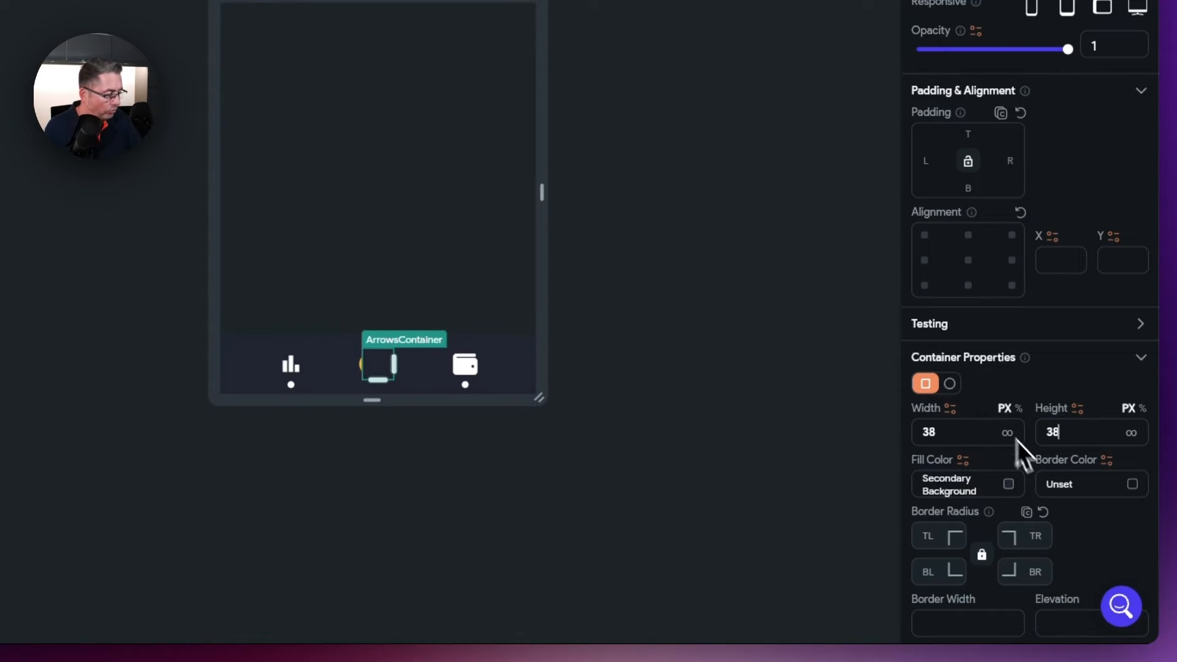
click(1012, 488)
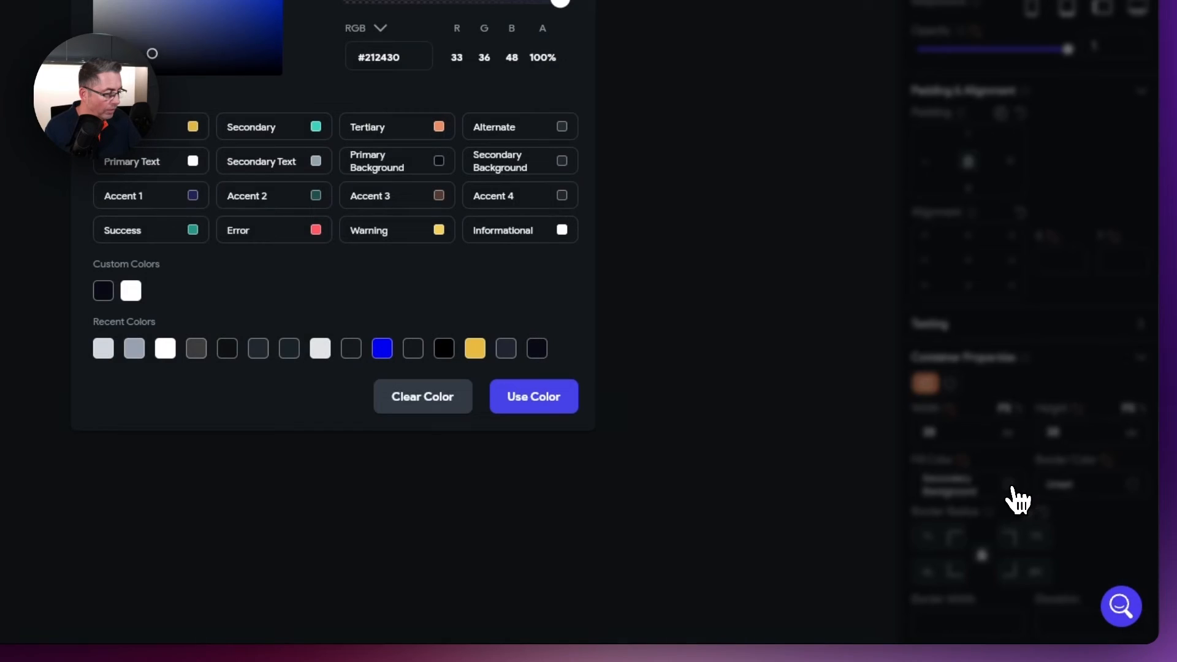
click(421, 397)
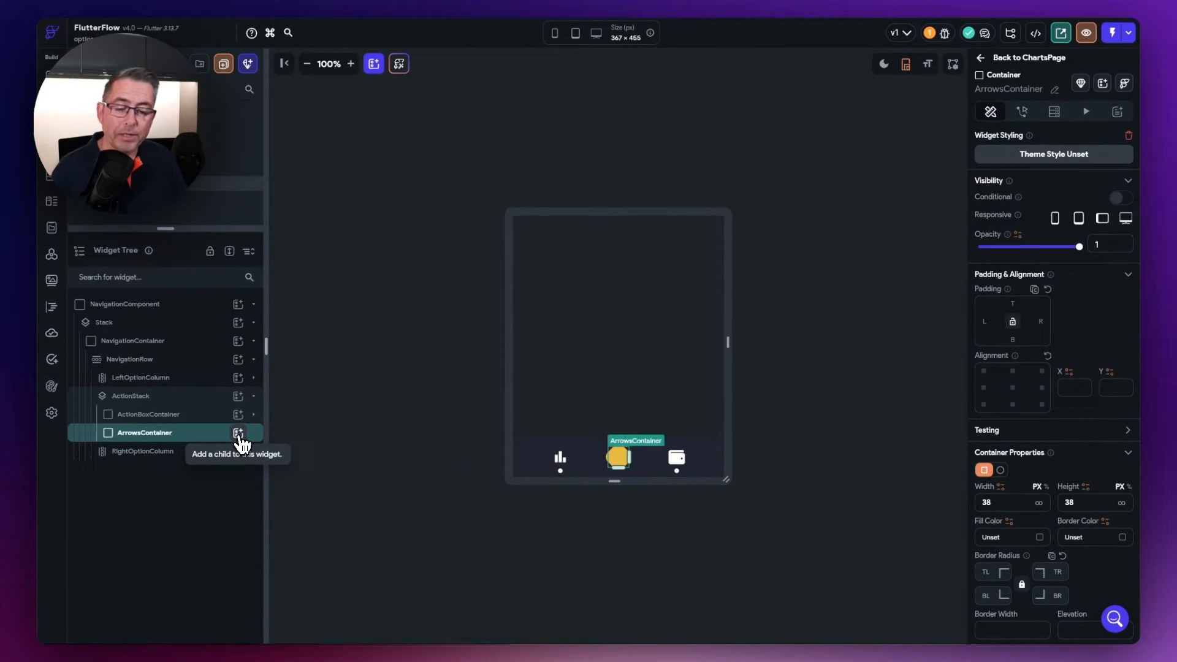
- Add a Stack inside ArrowsContainer and name it ArrowsStack
click(237, 433)
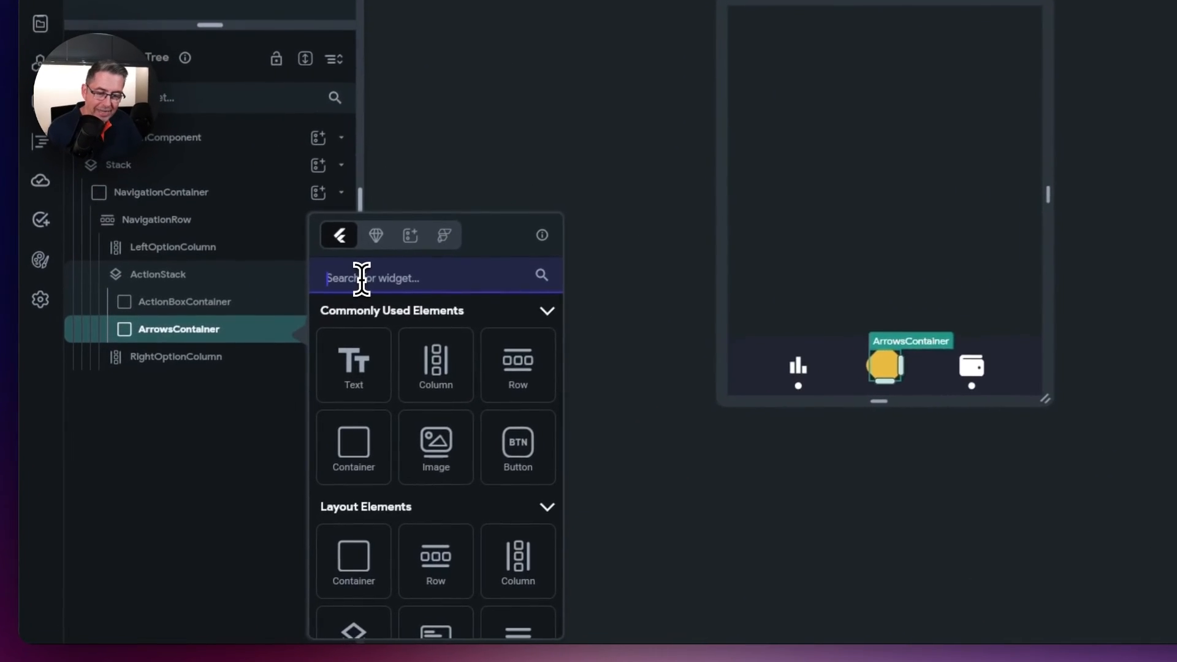
text(sta)
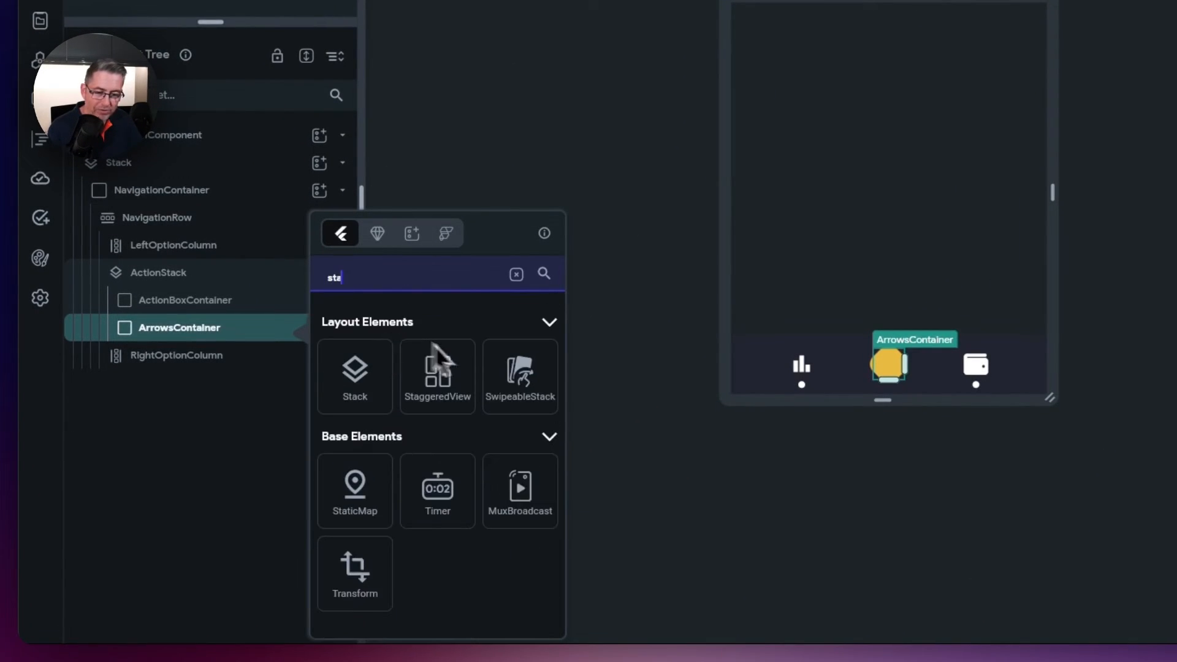
click(353, 386)
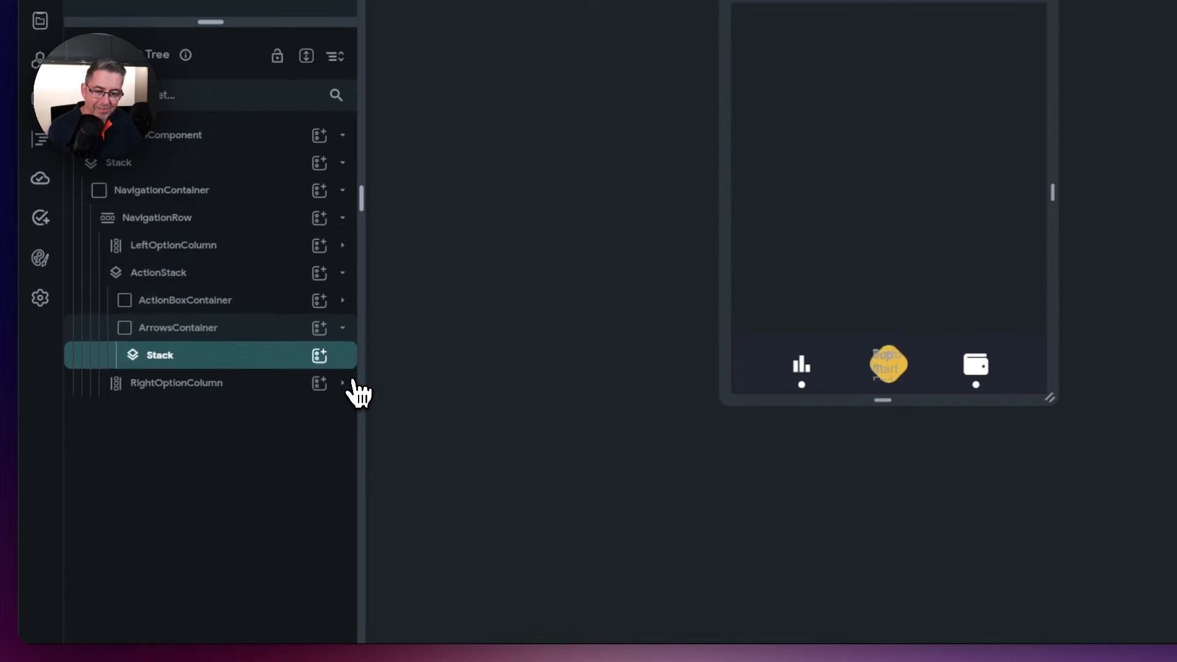
double_click(175, 358)
text(Arro)
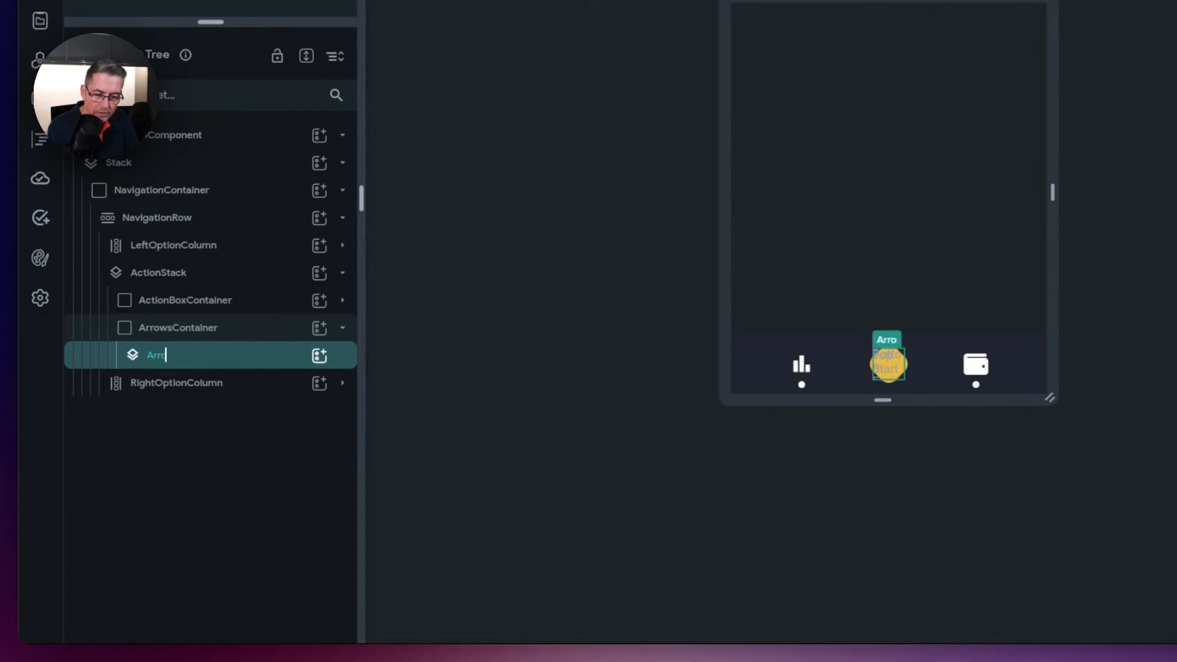
text(wsStack)
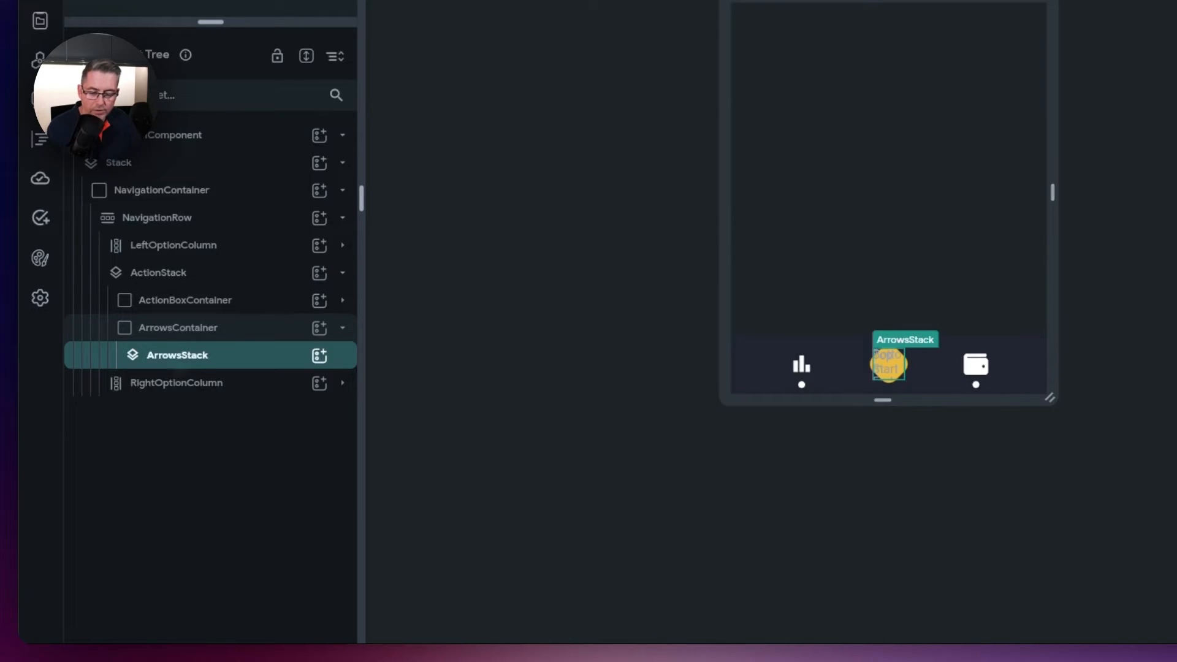
- Add an Icon to ArrowsStack, duplicate it, and centre the stack's children
click(319, 357)
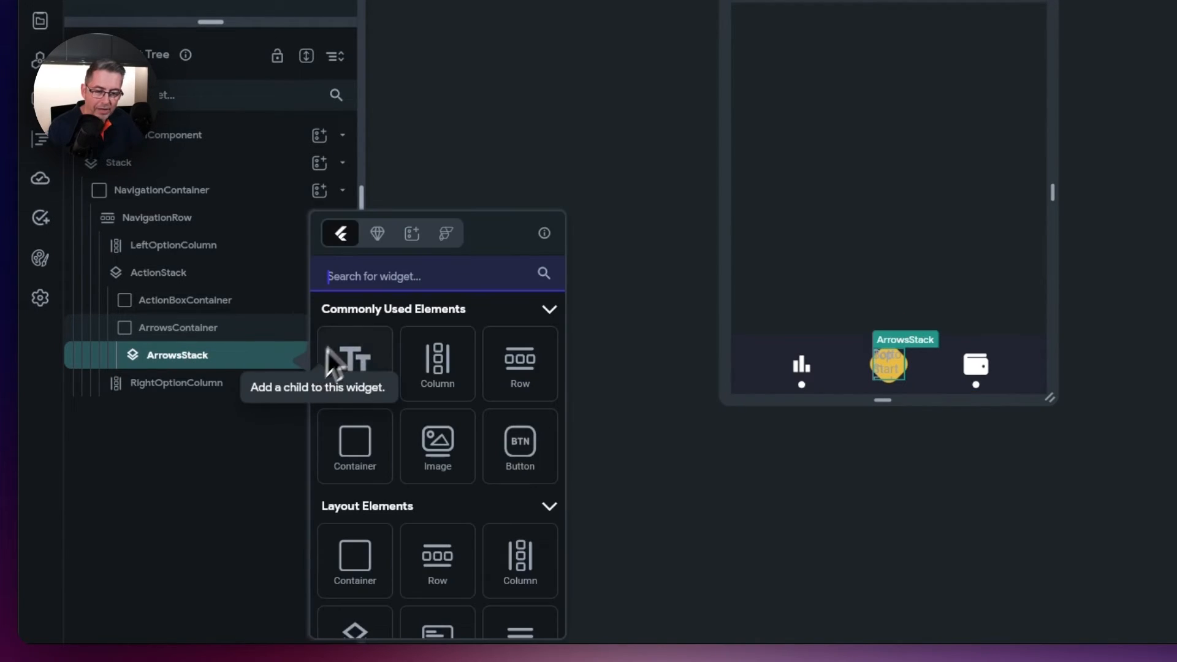
text(Icon)
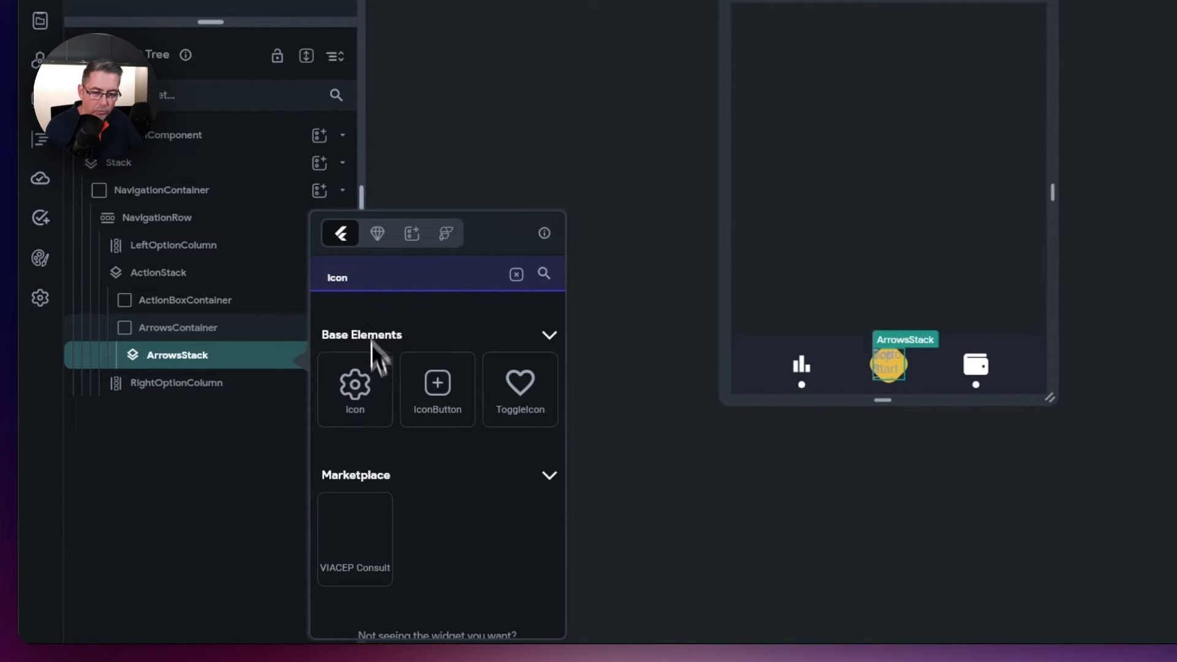
click(357, 383)
right_click(164, 397)
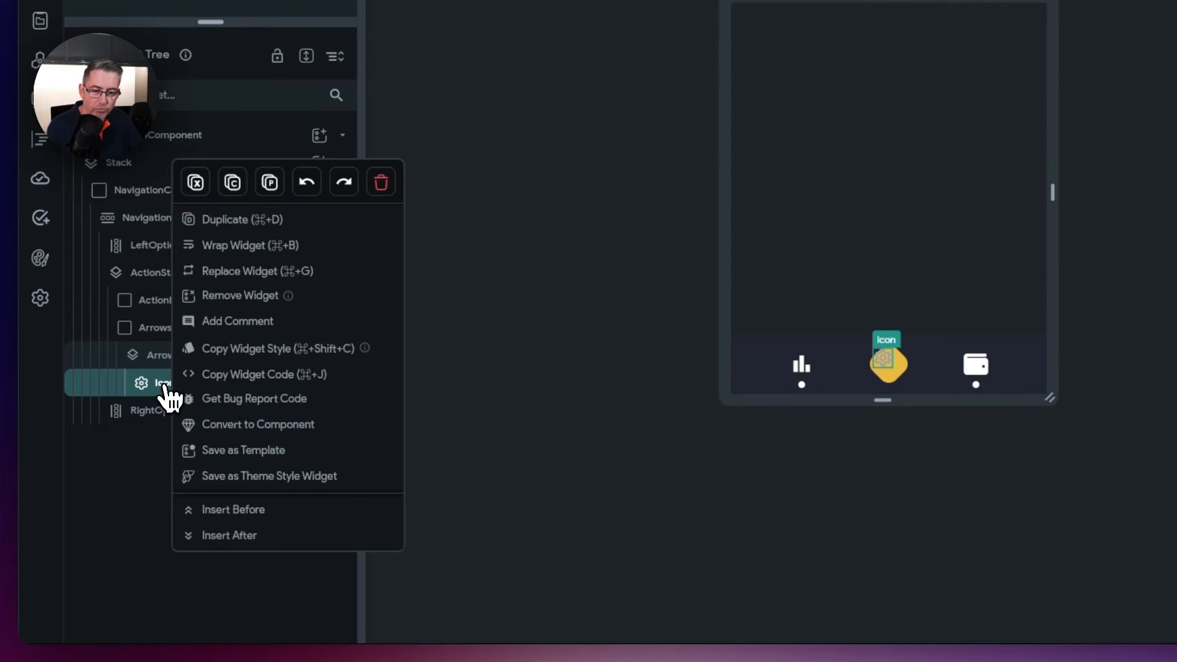
click(224, 219)
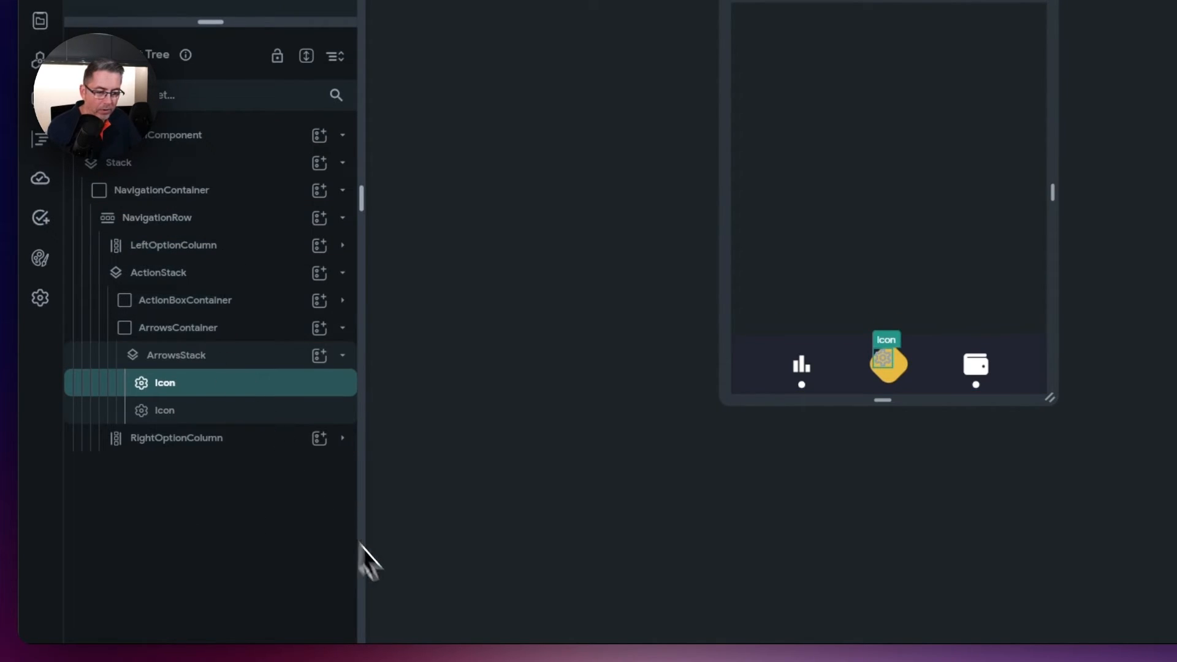
click(171, 364)
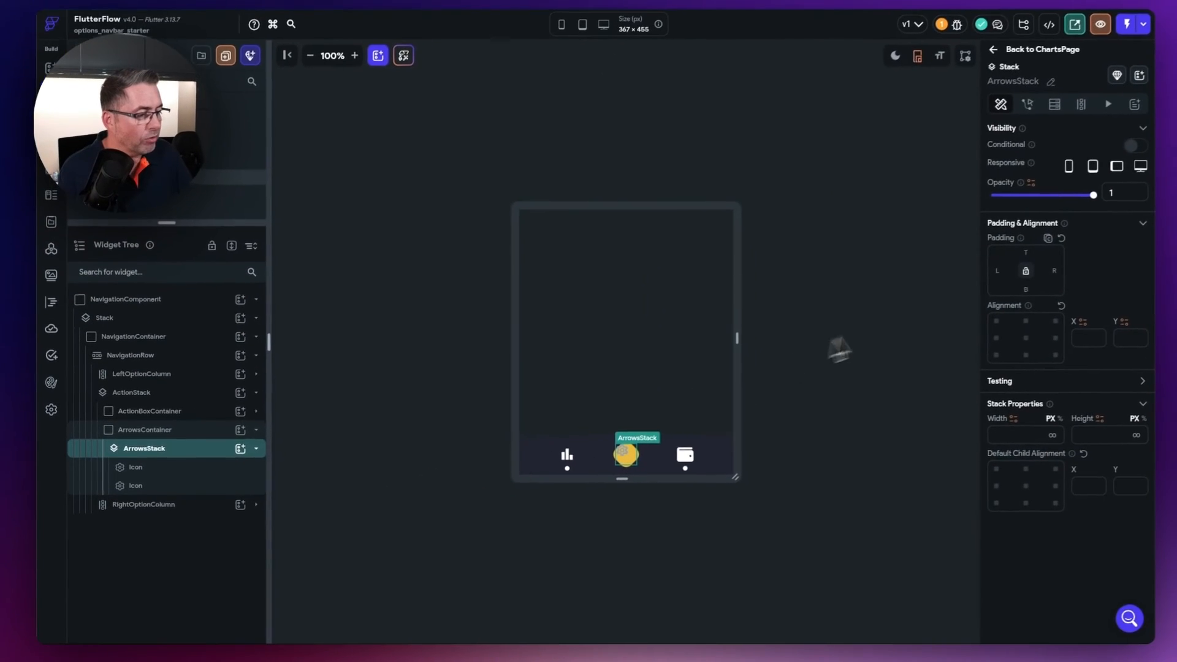
click(1013, 489)
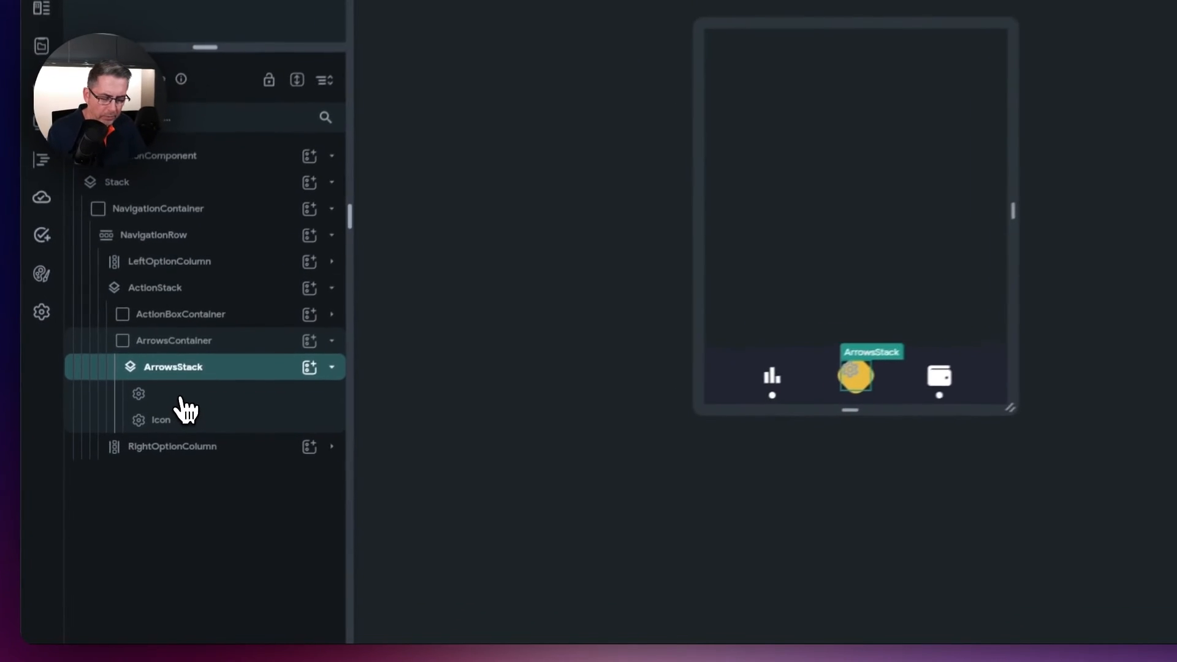
- Rename the two icons LeftIcon and RightIcon
text(LeftIcon)
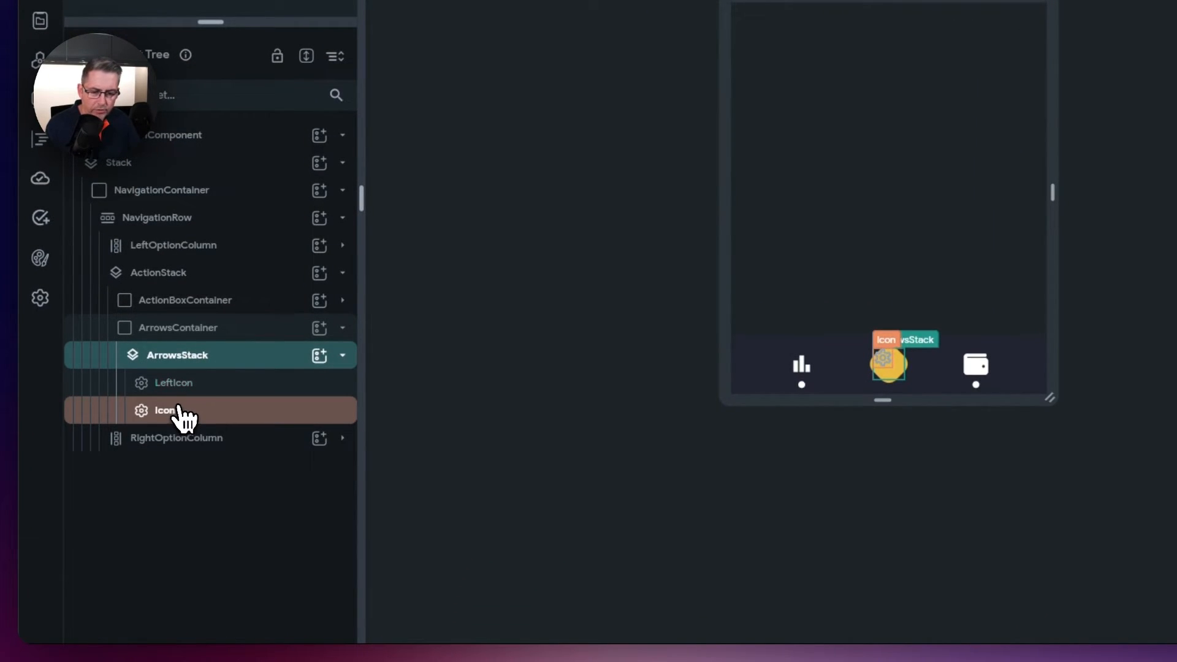
click(182, 419)
double_click(183, 419)
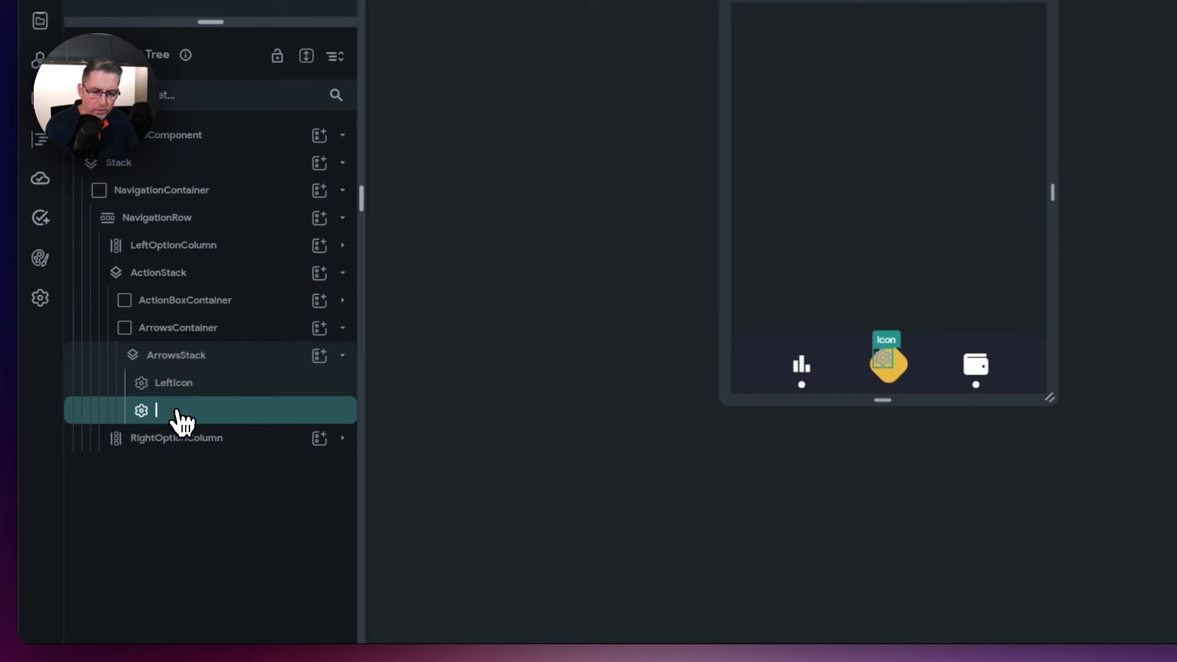
text(RightIcon)
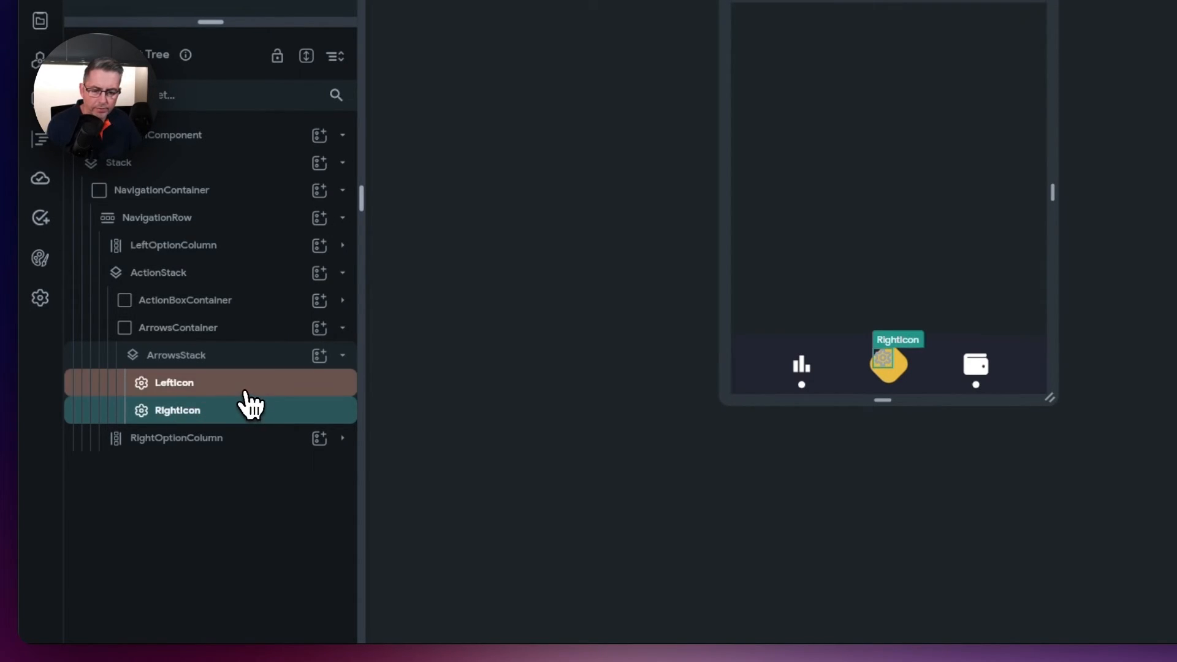
click(194, 386)
click(194, 388)
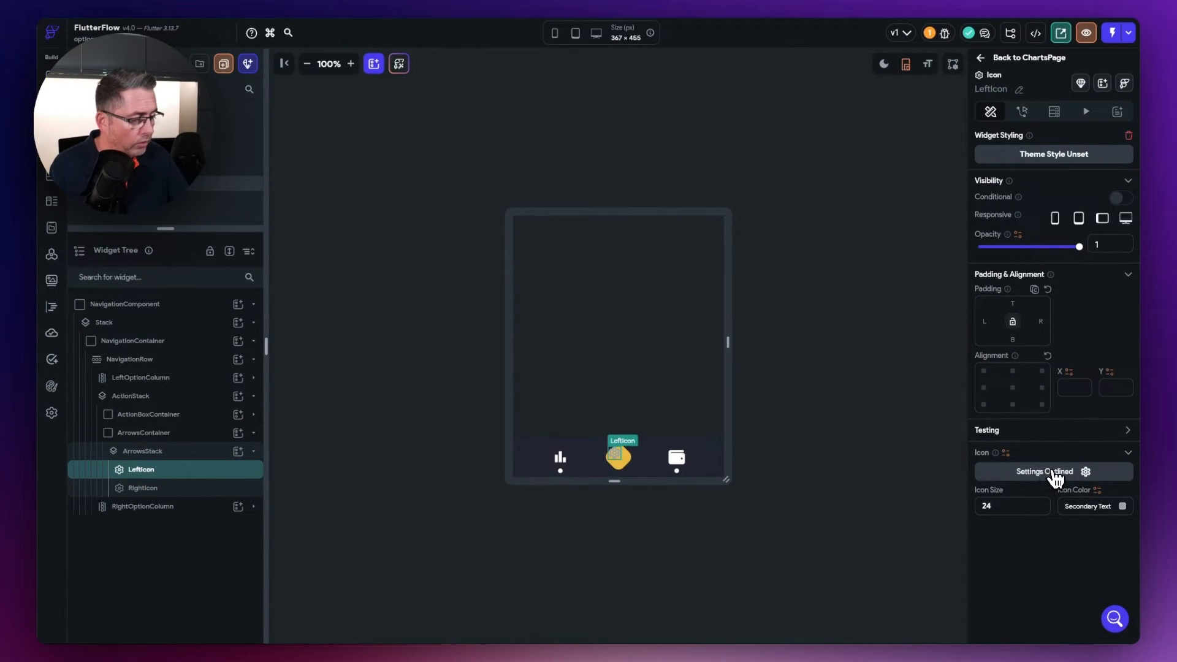
- Set LeftIcon to the Material arrow_back icon and RightIcon to arrow_forward
click(1055, 475)
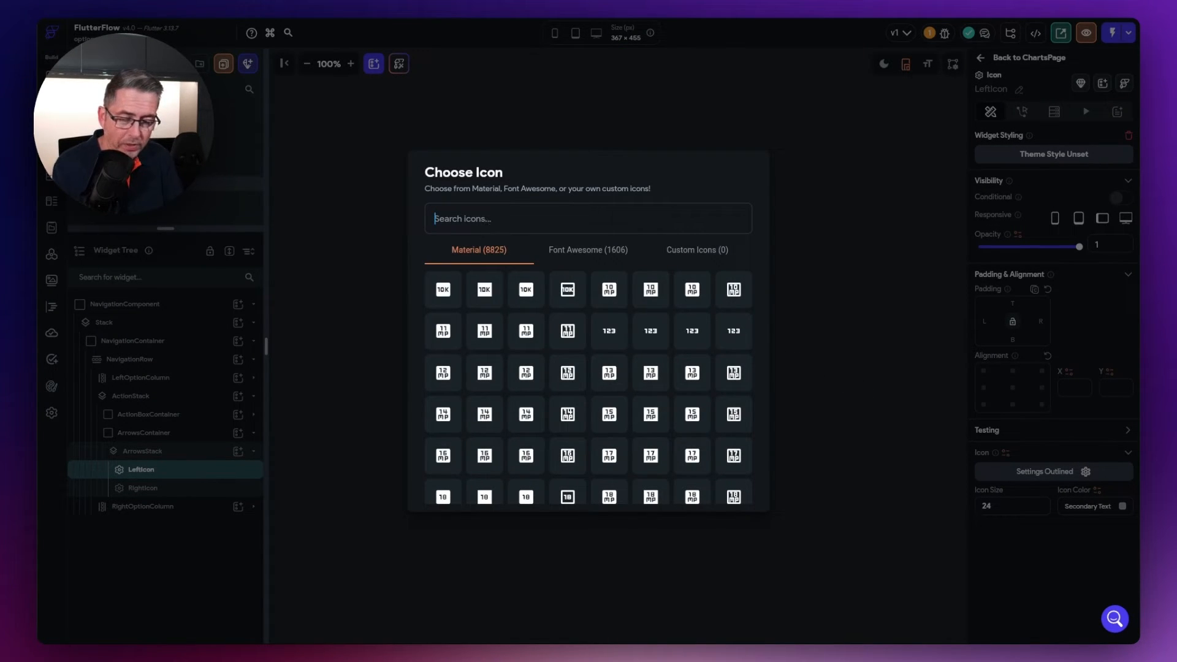
text(arrow)
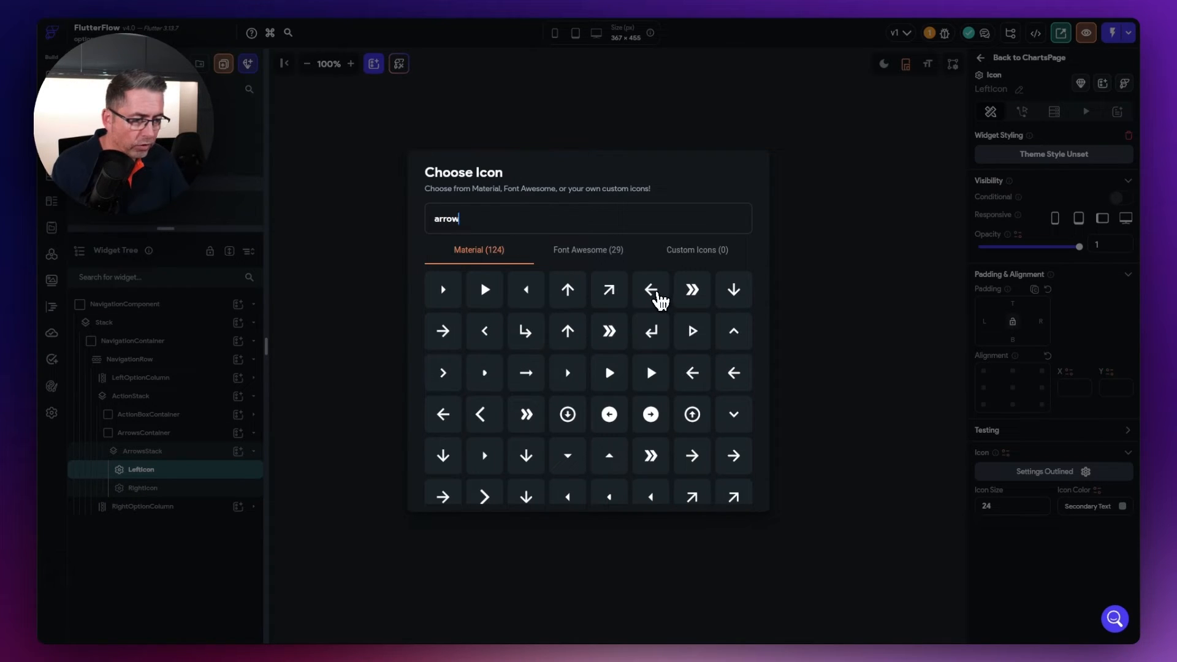
click(693, 251)
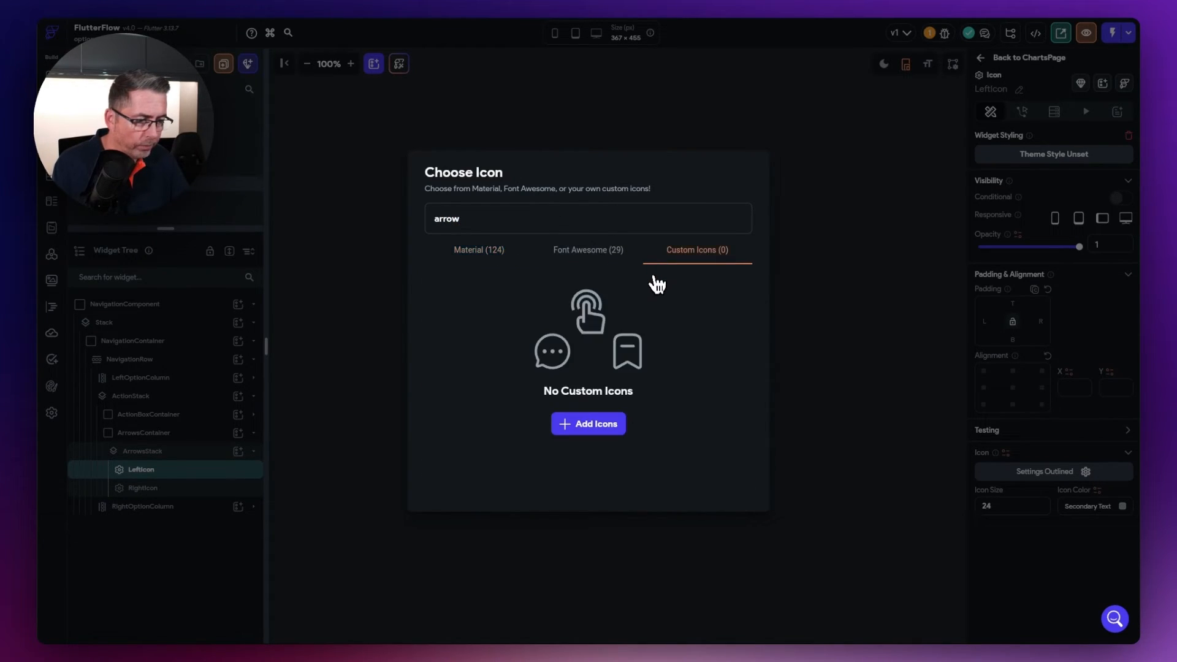
click(479, 253)
click(655, 294)
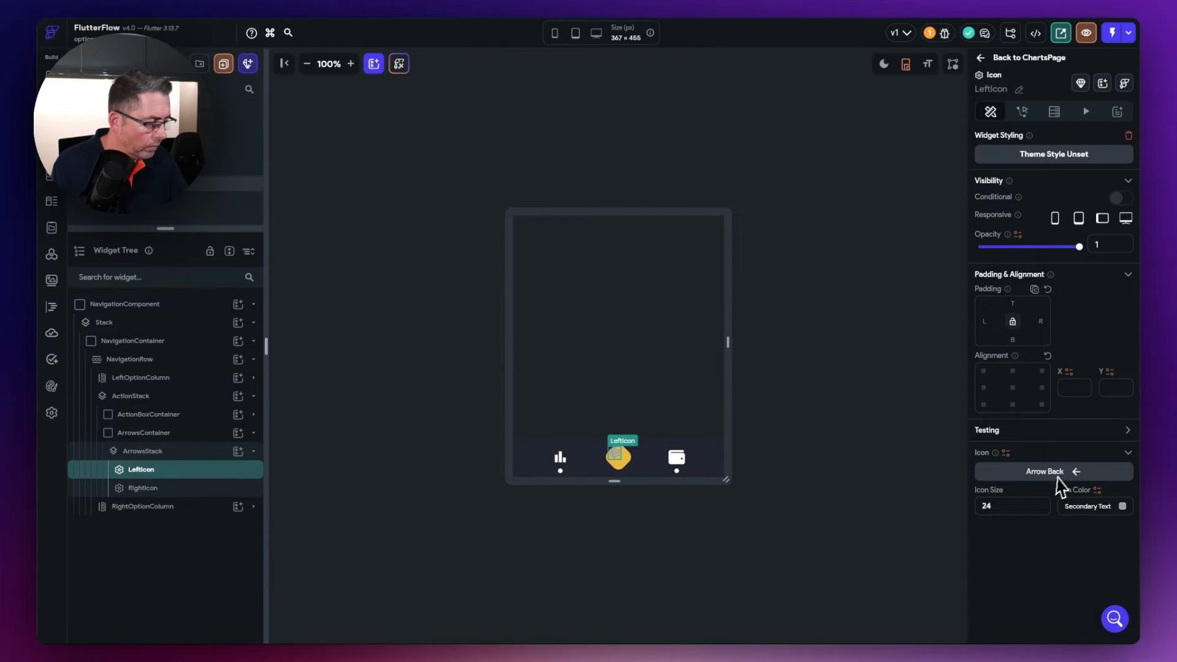
click(167, 489)
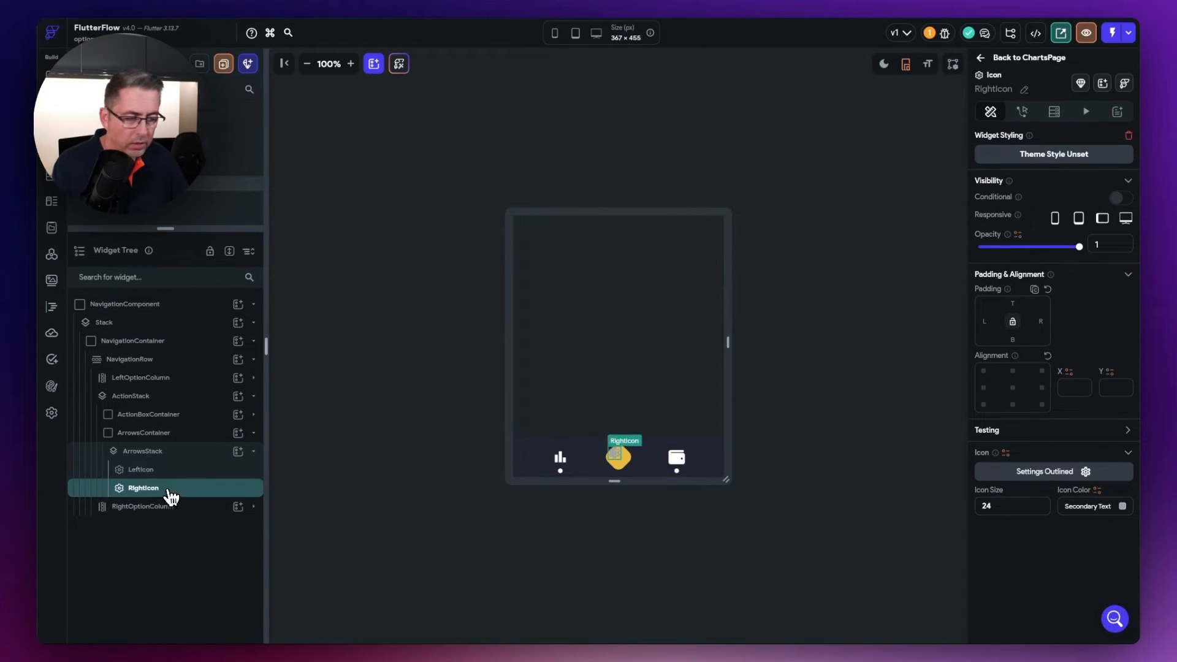
click(1045, 473)
text(arrow)
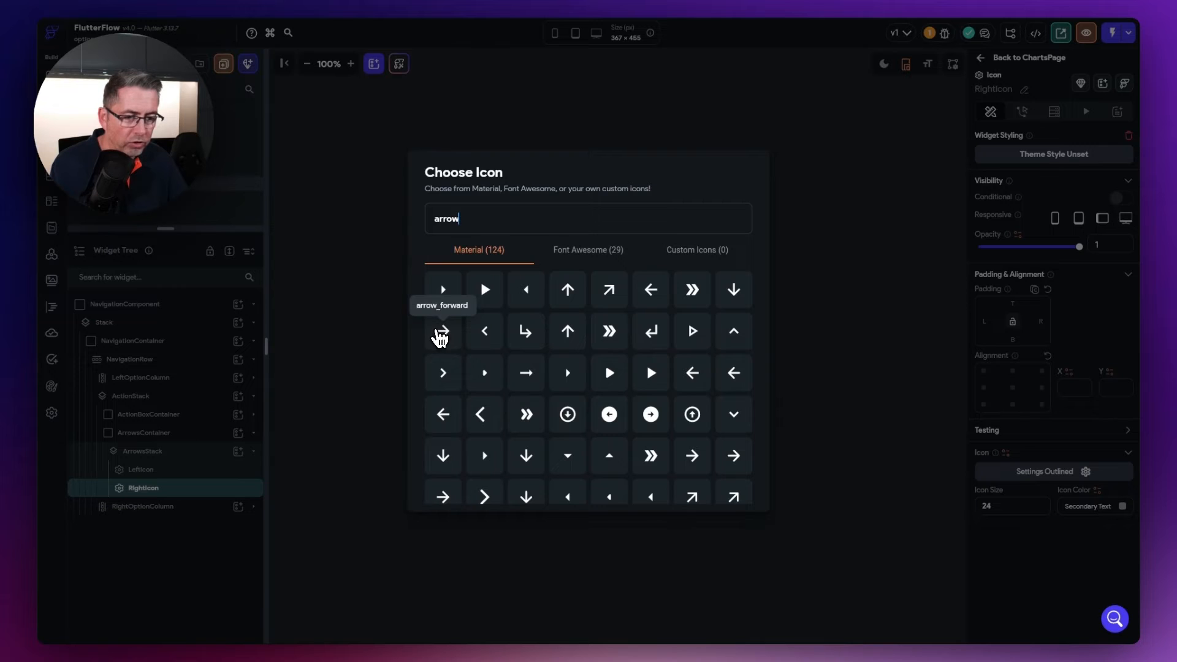
click(439, 332)
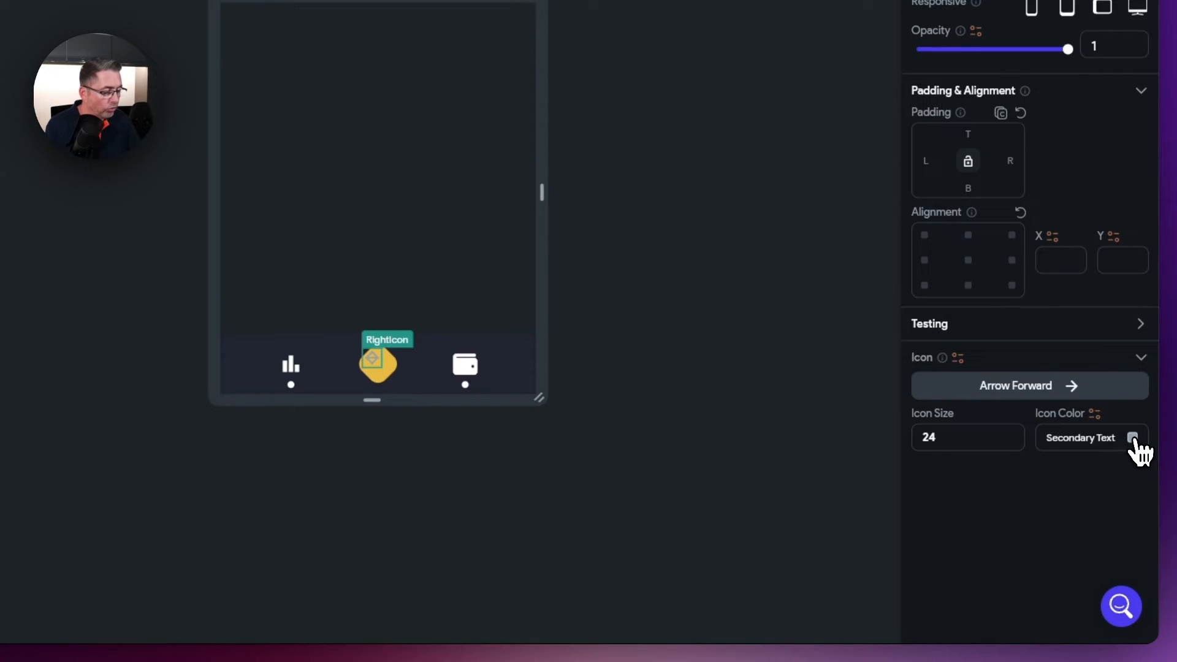
- Colour both RightIcon and LeftIcon with ButtonText
click(1134, 441)
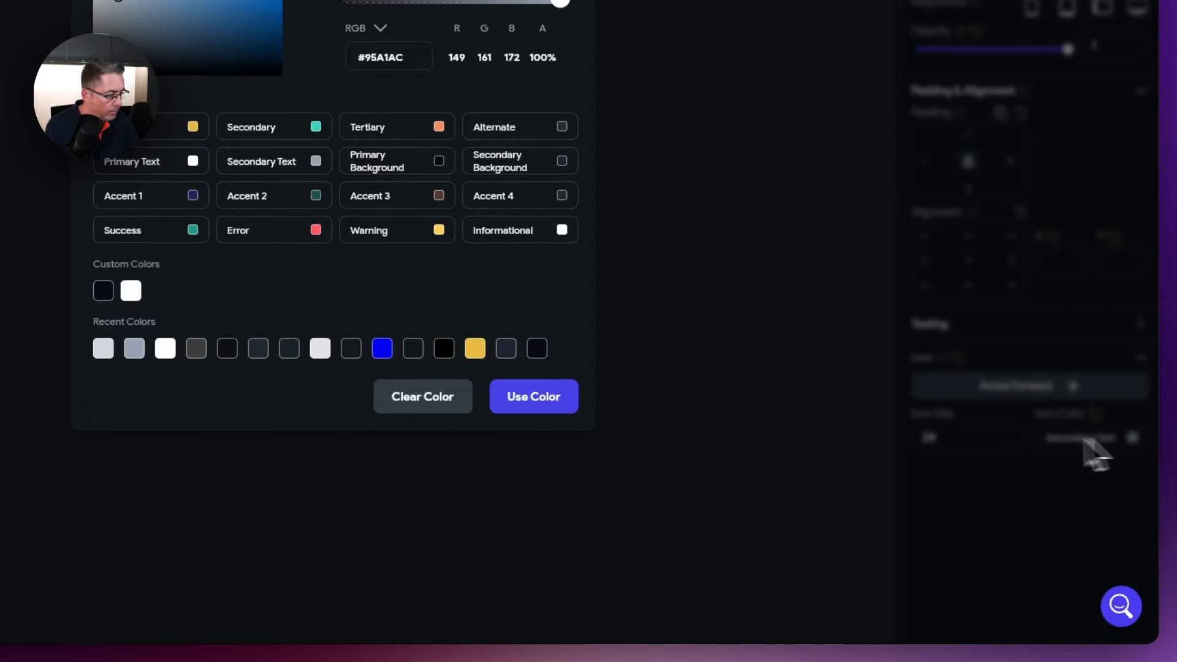
click(113, 293)
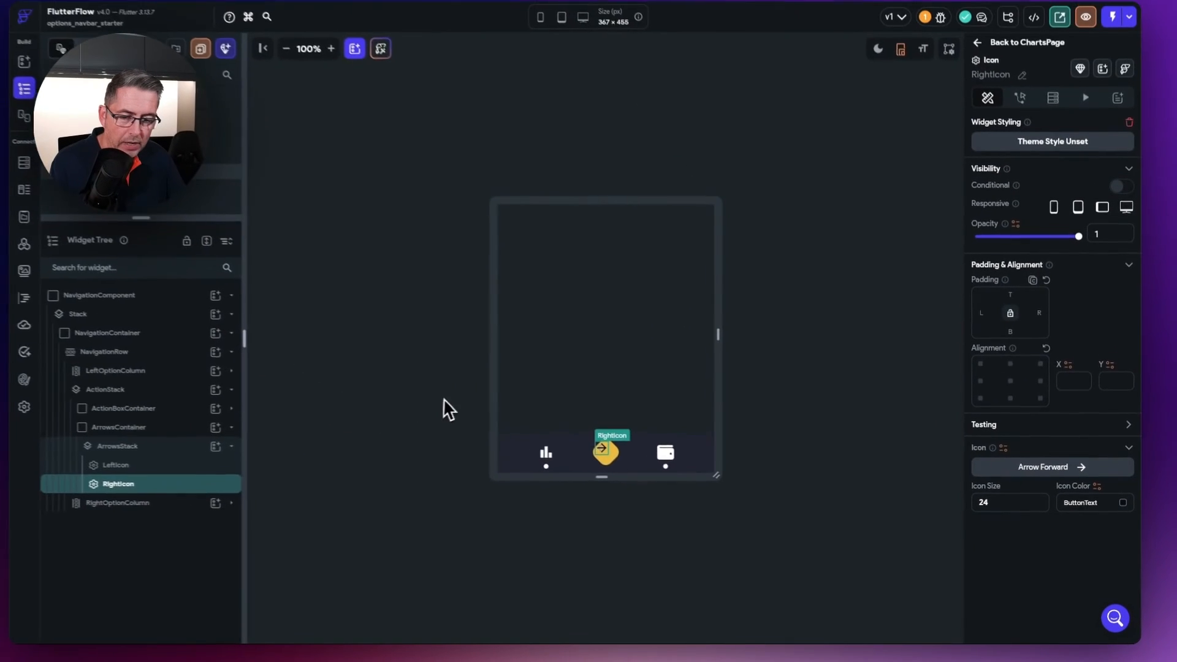
click(150, 464)
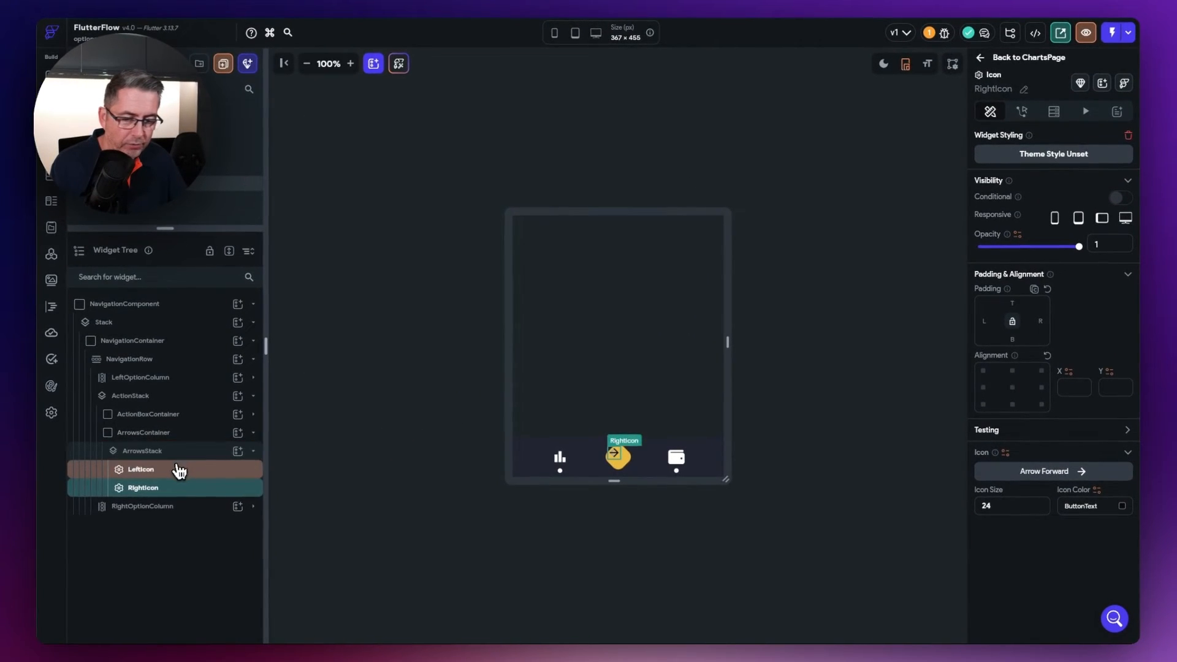
click(1122, 506)
click(435, 409)
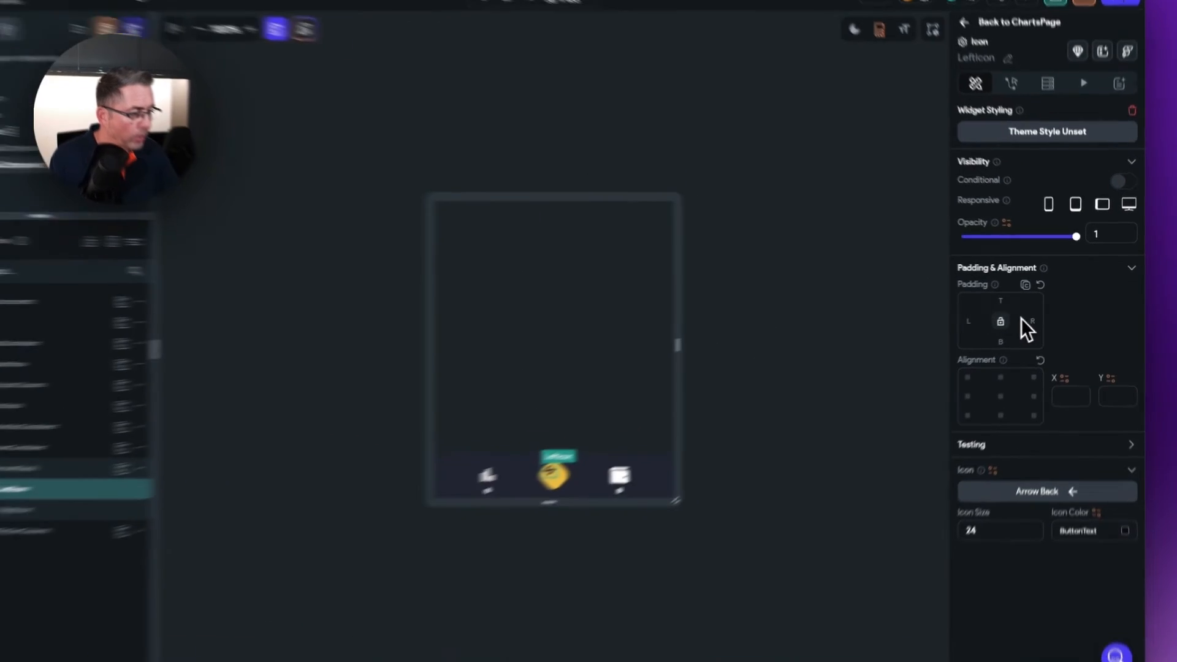
- Pad LeftIcon 10 on right and bottom, and RightIcon 10 on top and left
click(1010, 320)
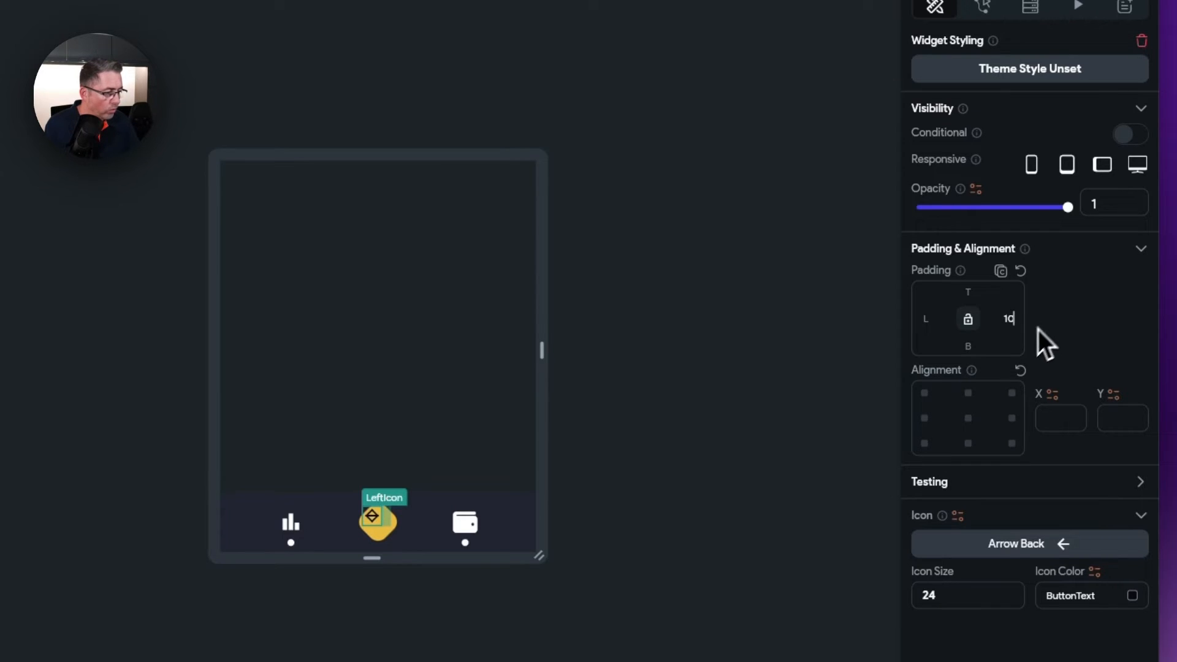
click(967, 348)
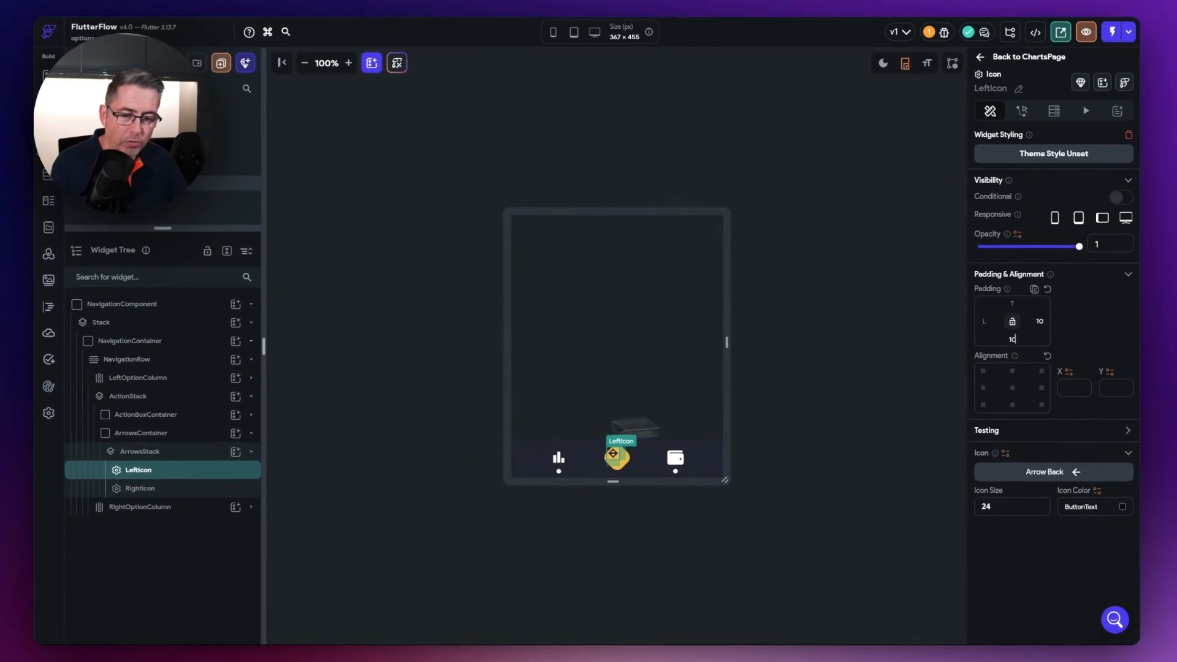
click(156, 489)
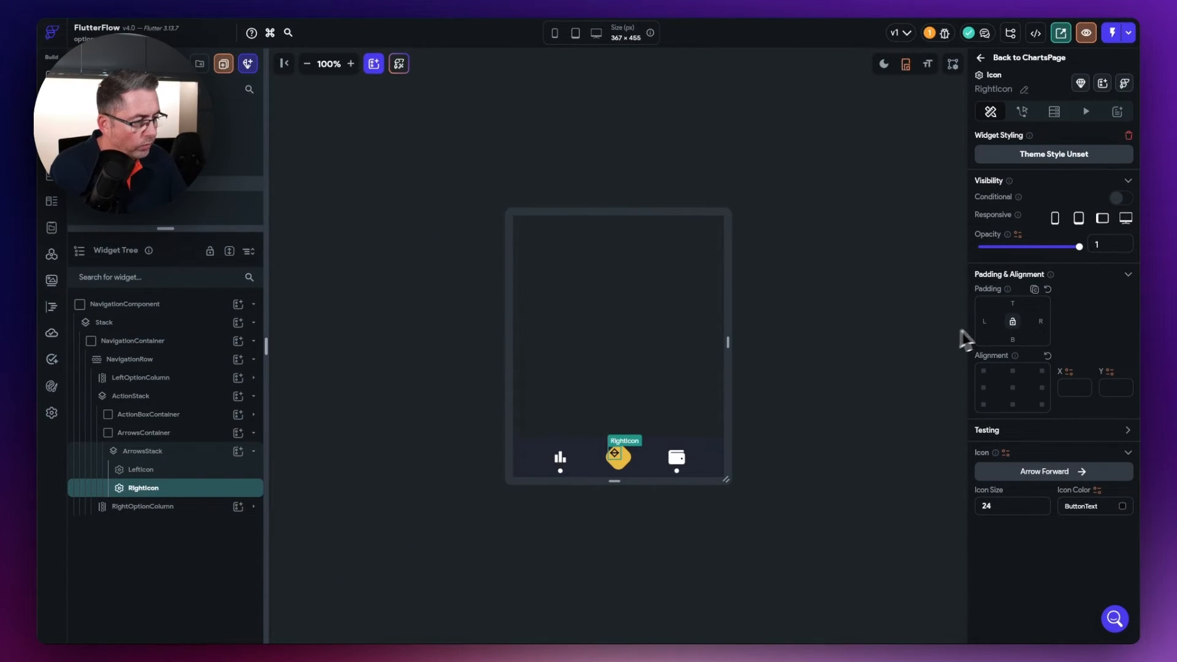
click(987, 324)
text(10)
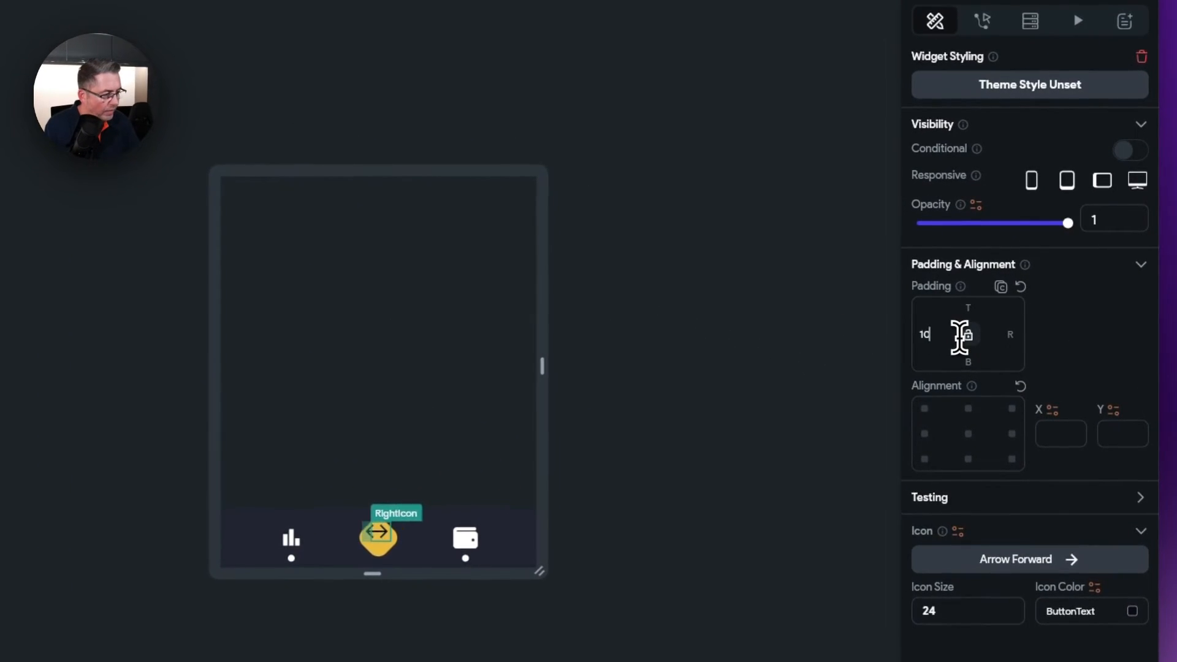
click(976, 308)
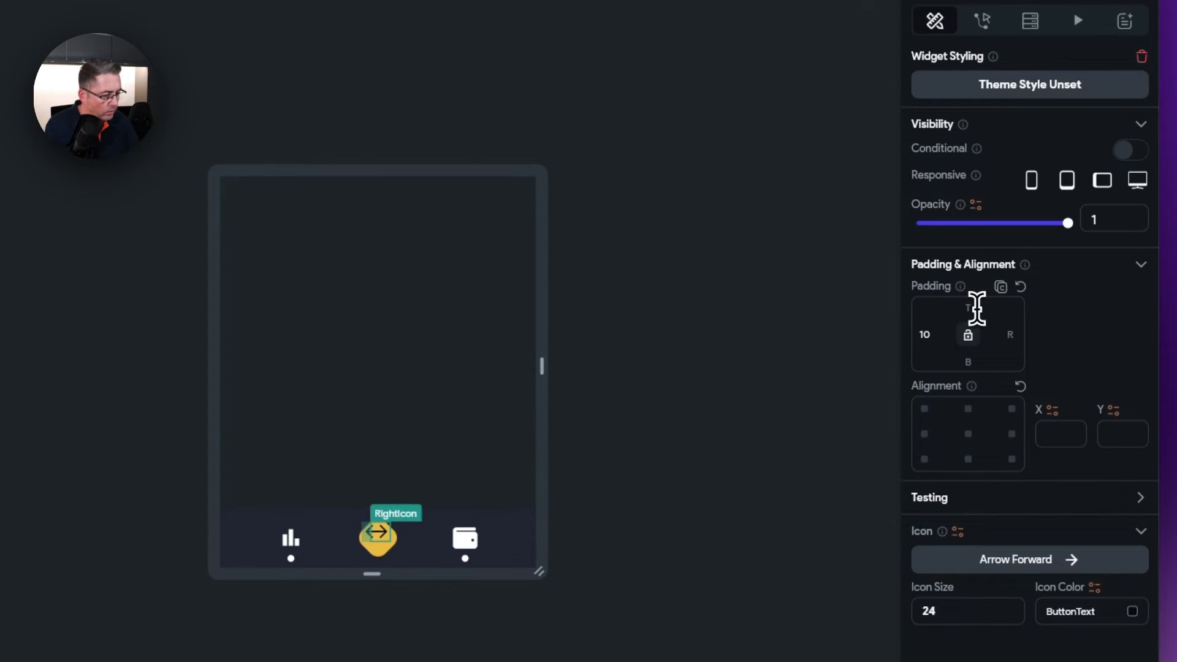
text(10)
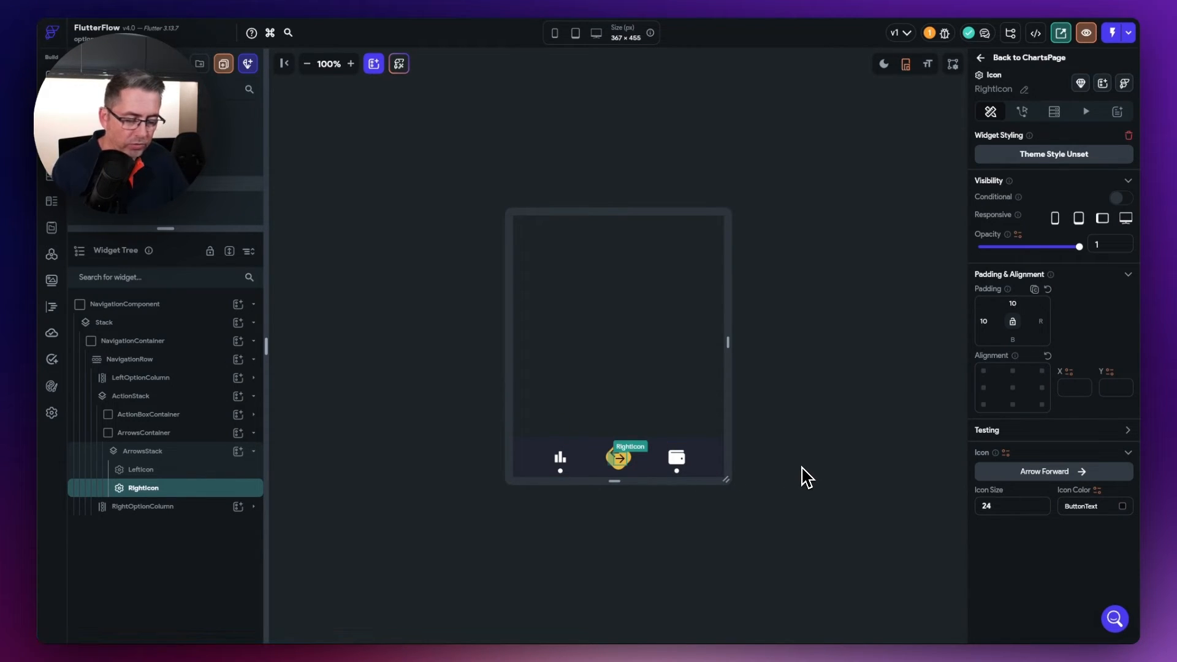
key(Escape)
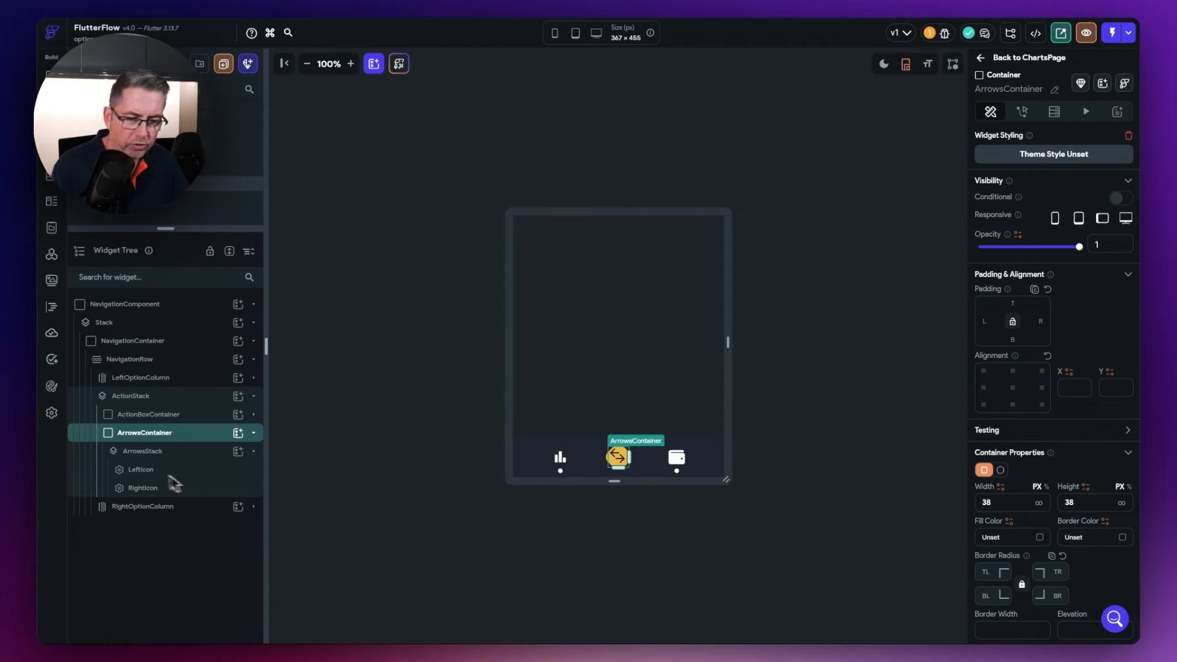
click(142, 471)
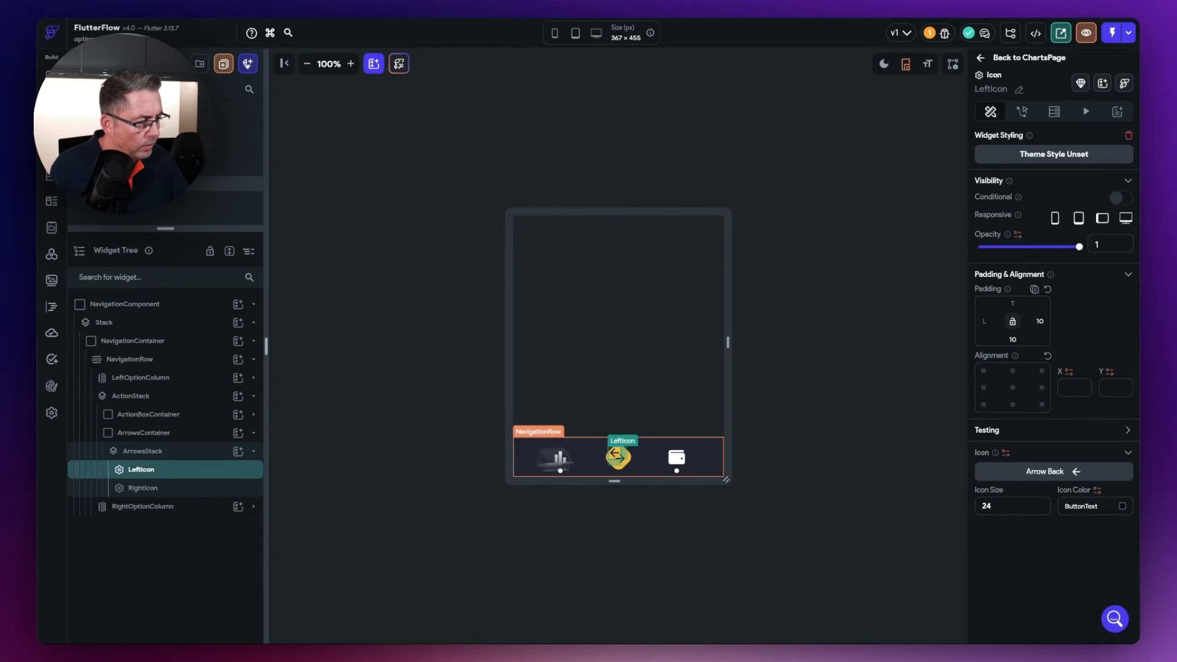
- Set LeftIcon and RightIcon alignment to centre (X 0, Y 0), then deselect to preview
click(1012, 388)
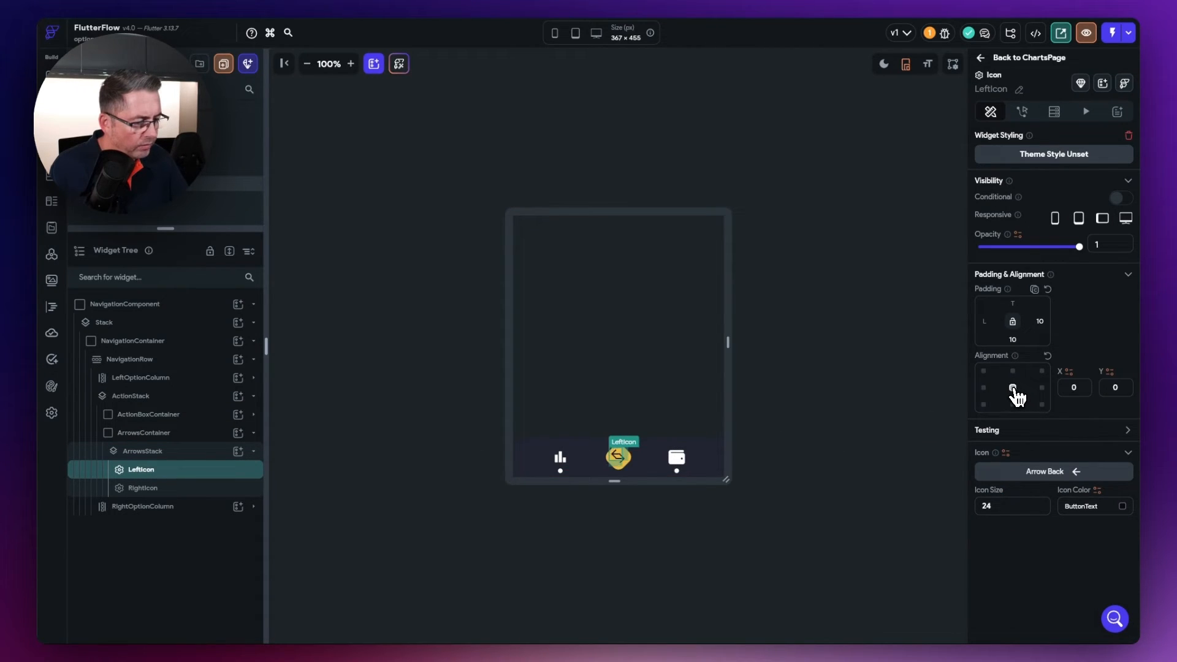
click(145, 488)
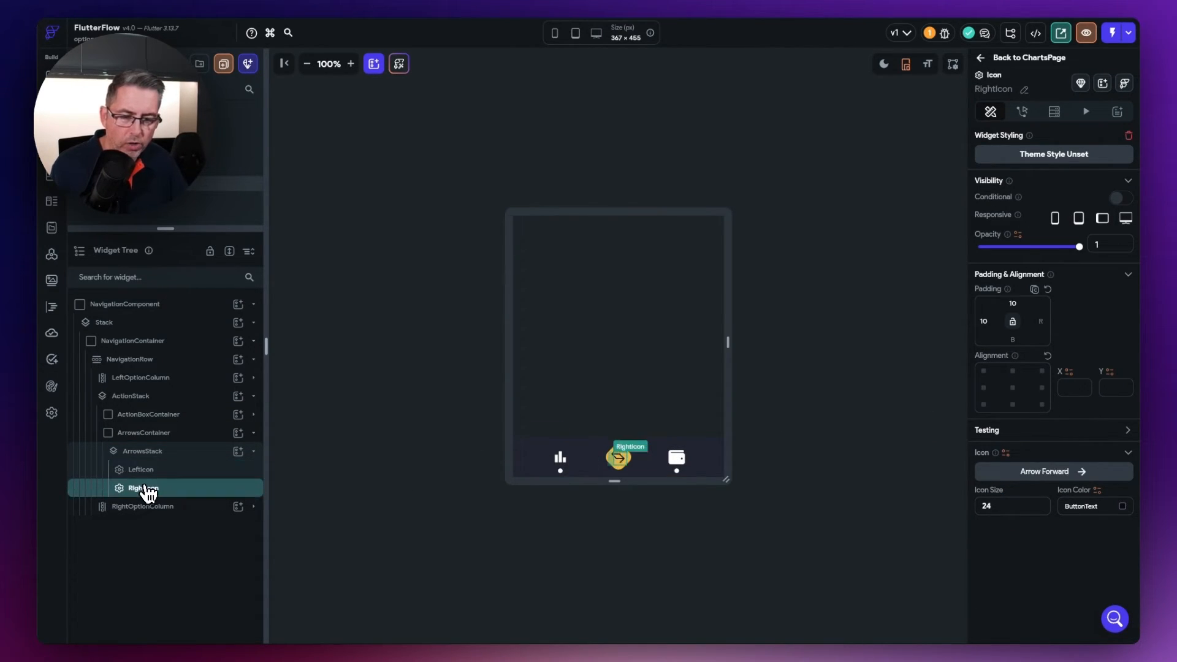
click(1012, 388)
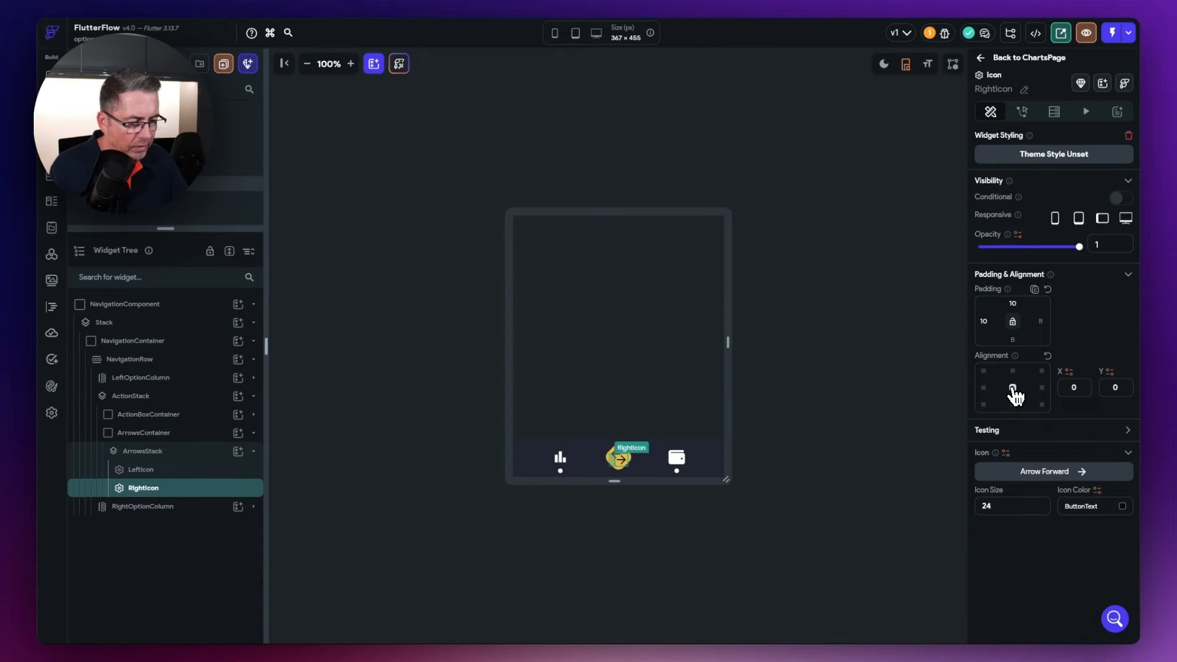
click(800, 452)
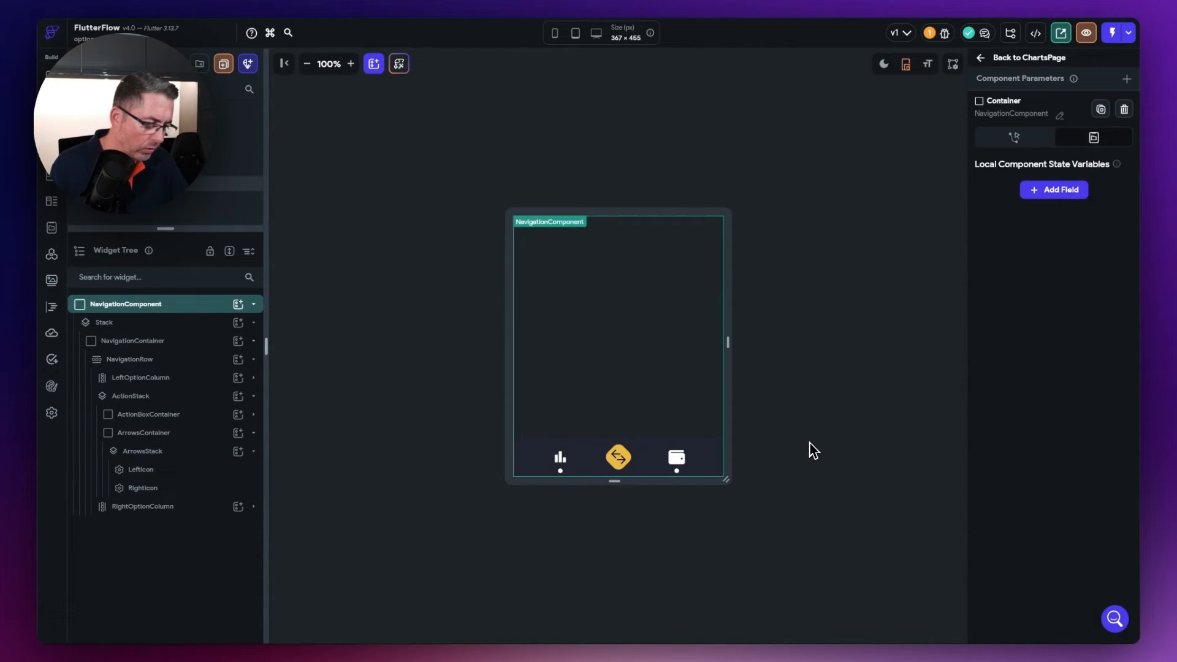
click(809, 444)
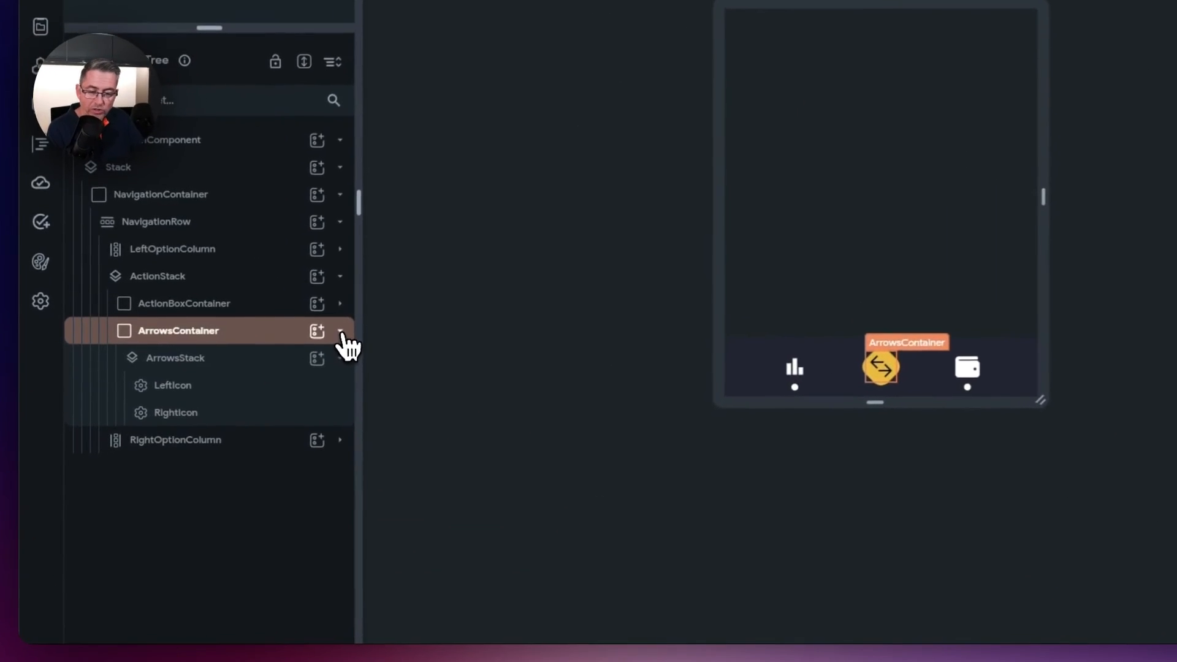
- Add a new Container to ActionStack named CloseContainer
click(343, 328)
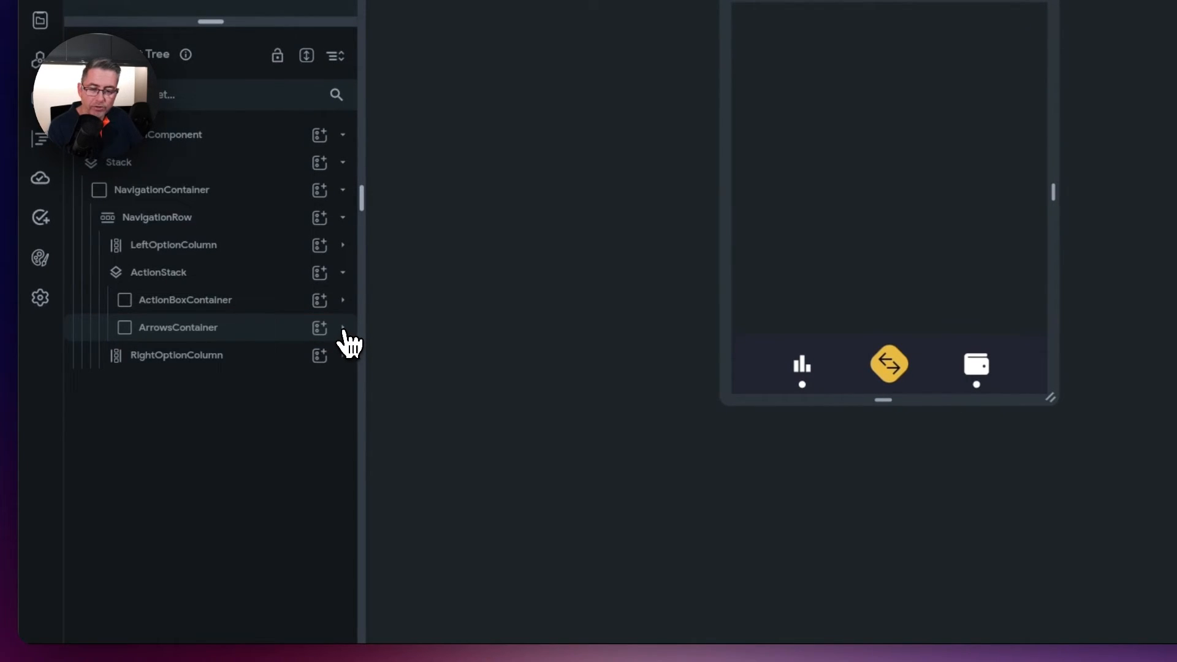
click(319, 273)
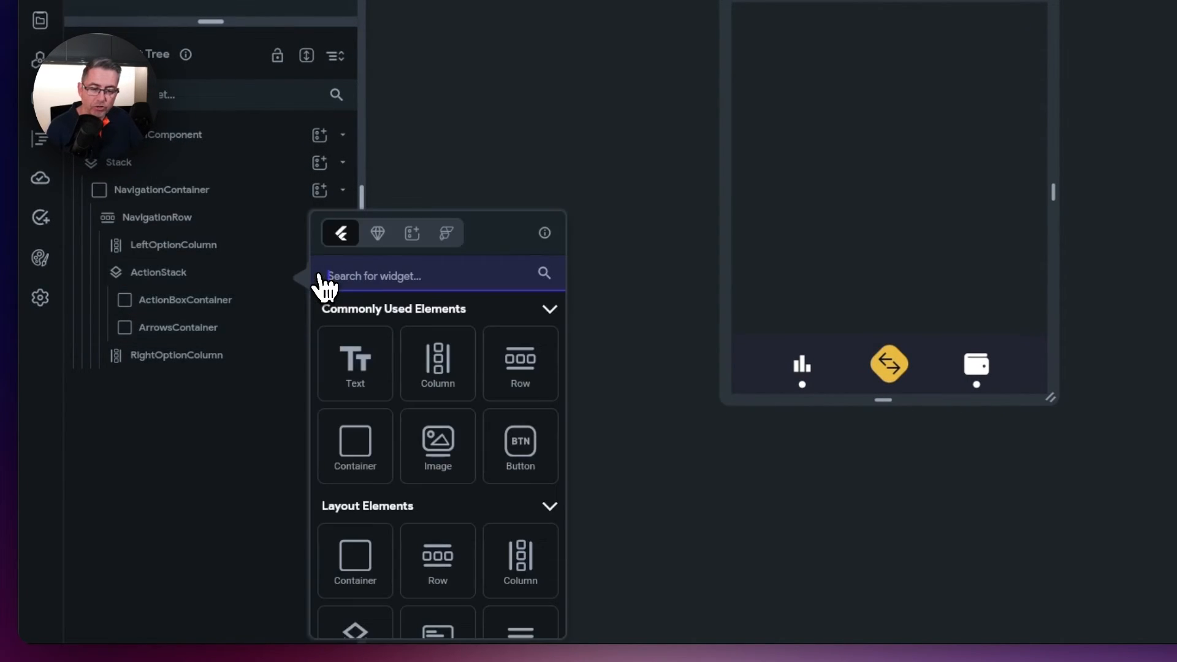
click(355, 445)
double_click(158, 358)
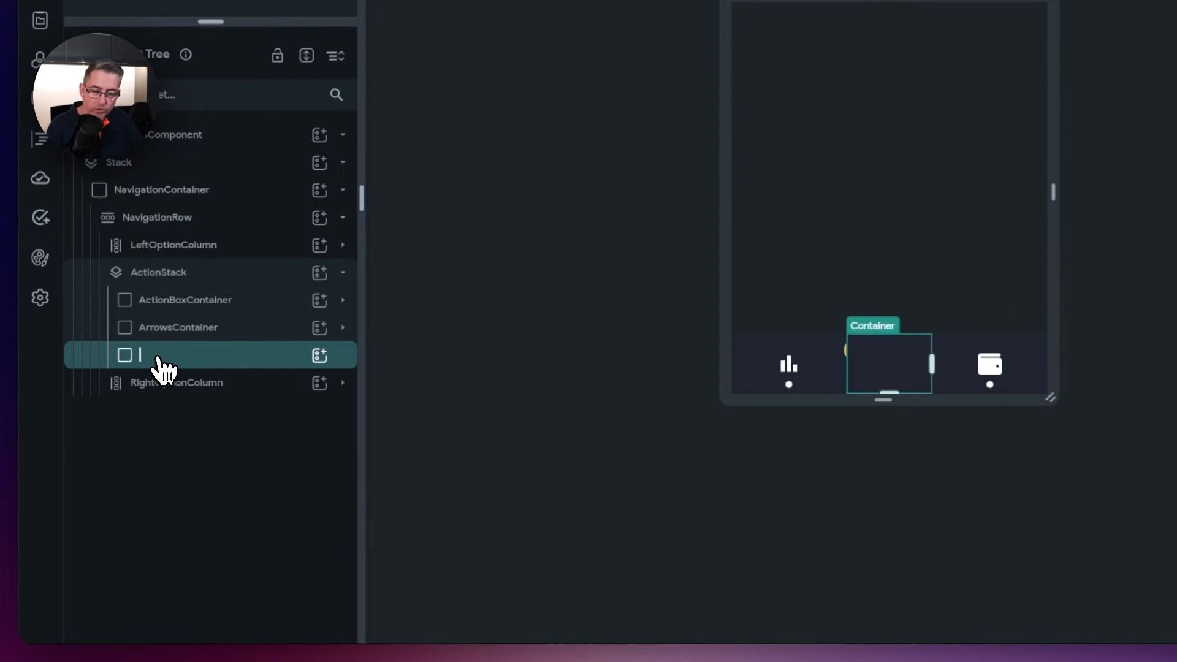
text(CloseContainer)
key(Return)
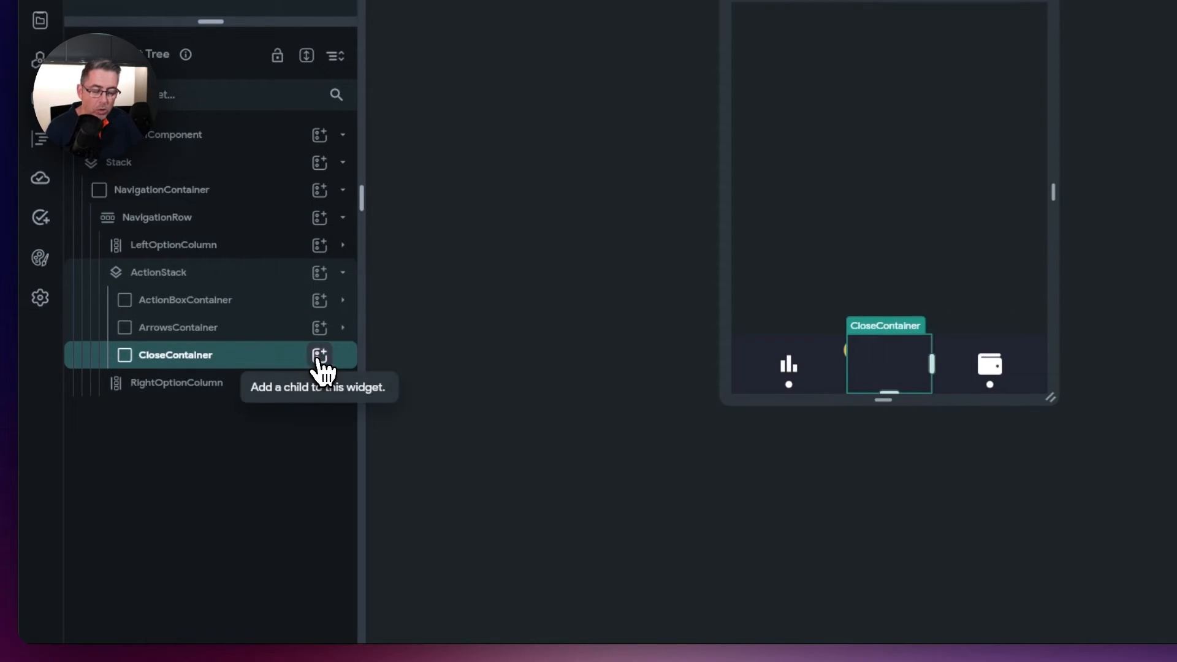
- Copy LeftIcon from ArrowsContainer and paste it into CloseContainer
click(342, 329)
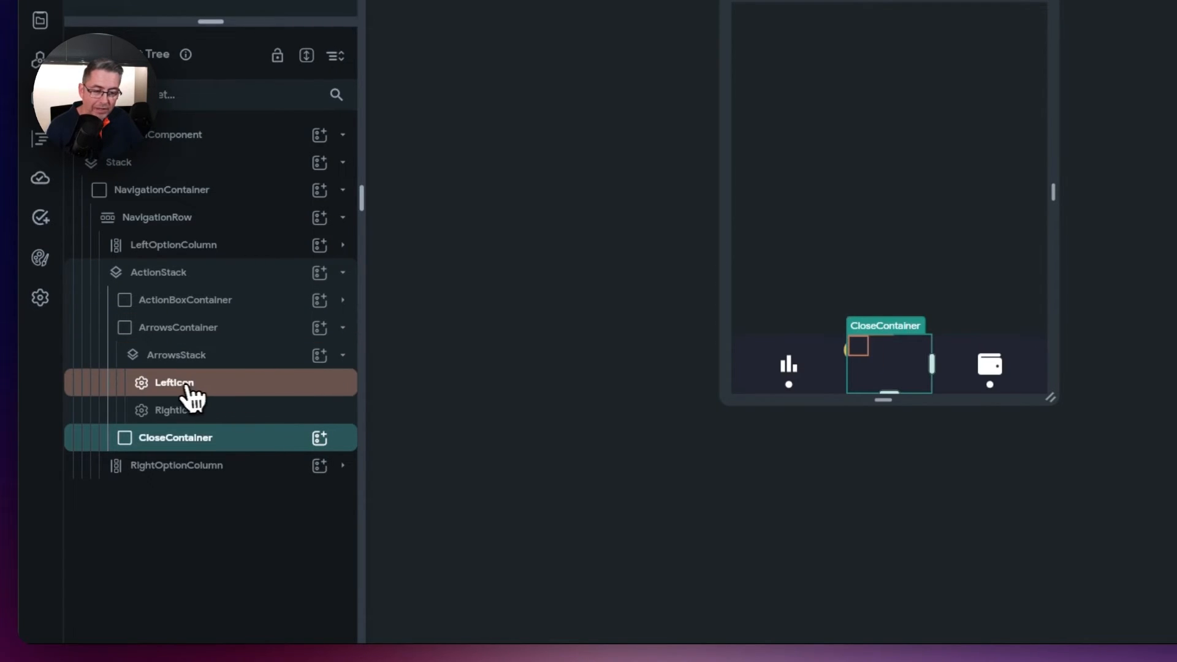
click(176, 387)
right_click(178, 384)
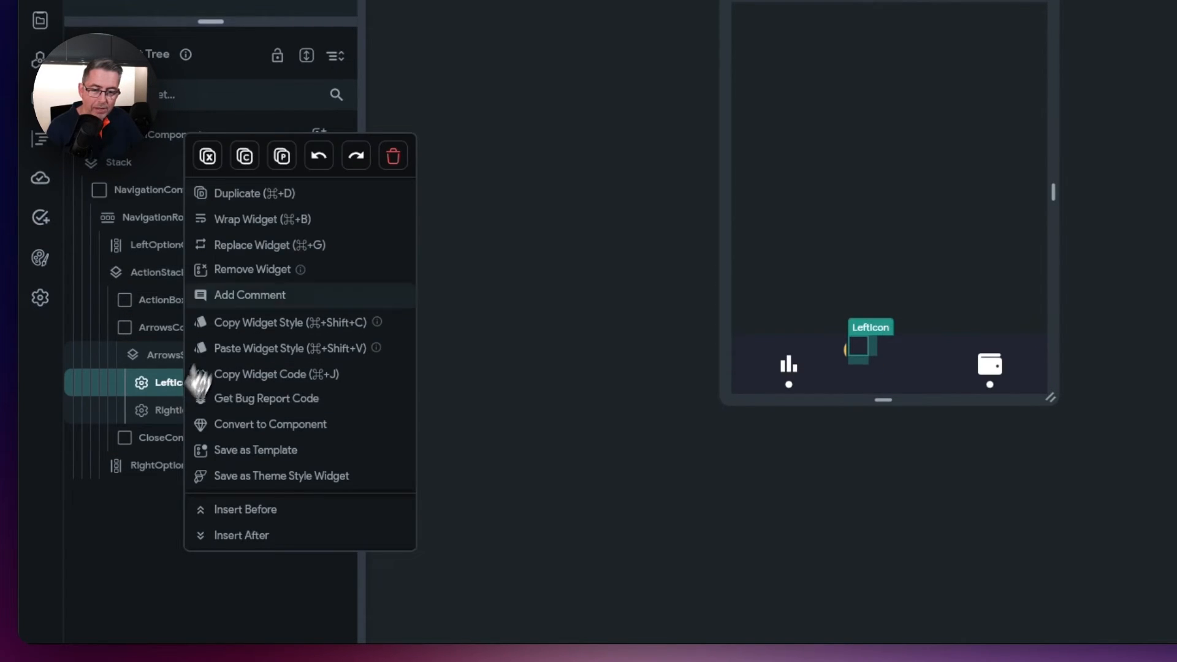
click(245, 157)
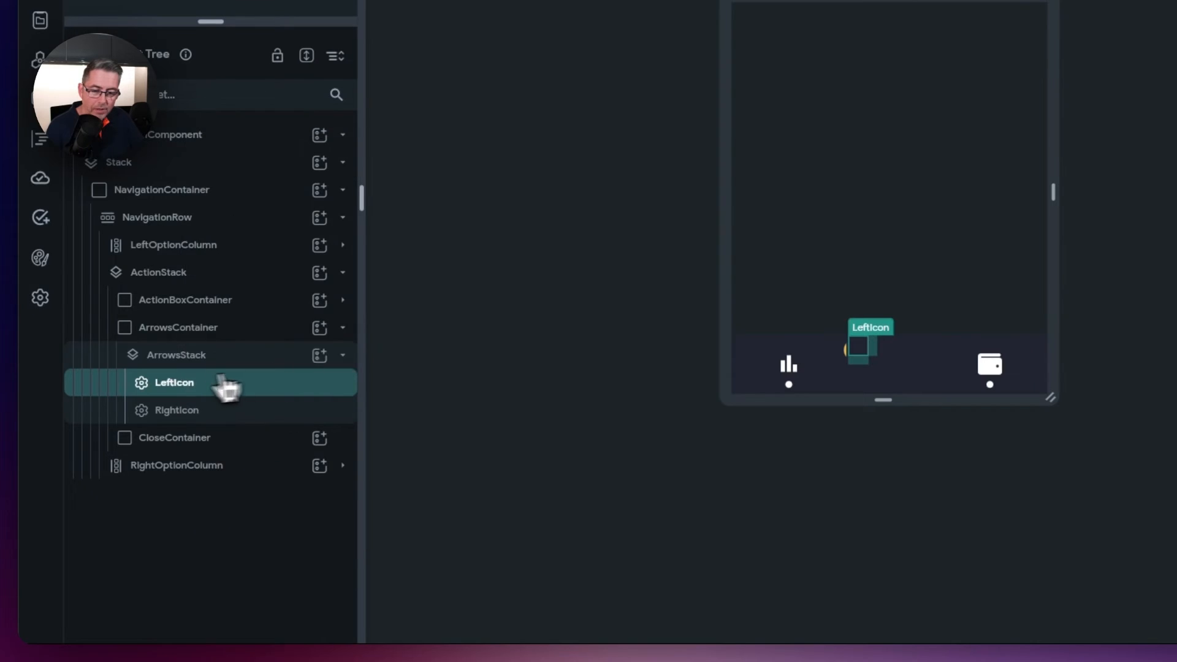
click(187, 362)
click(205, 444)
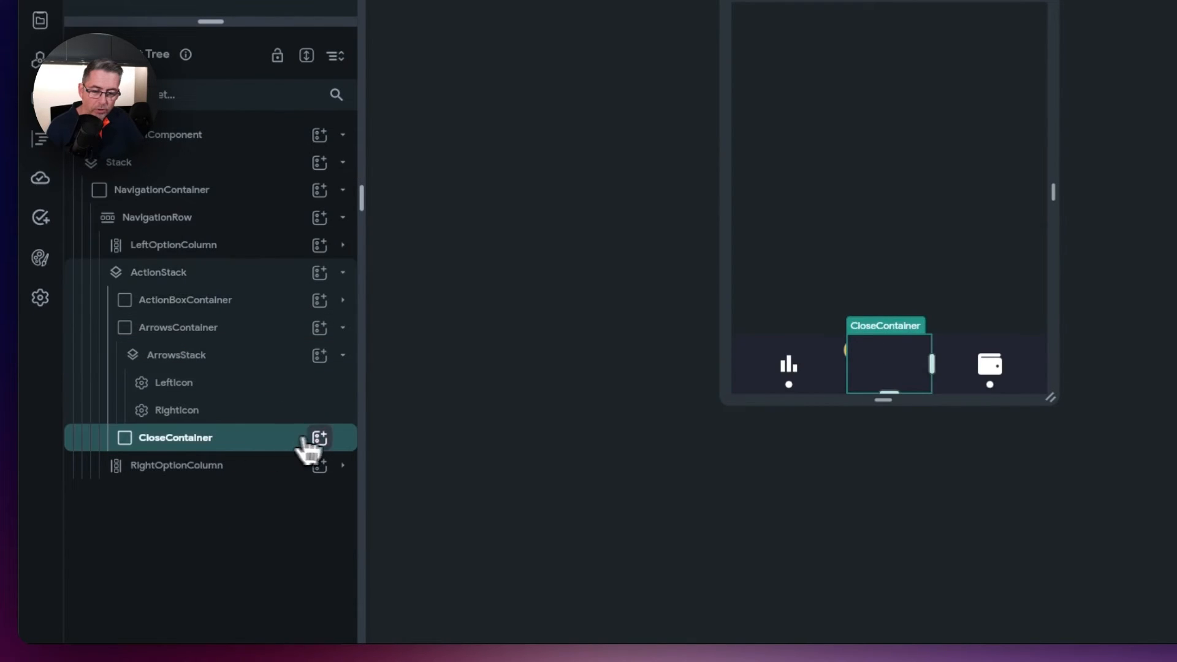
right_click(187, 440)
click(288, 157)
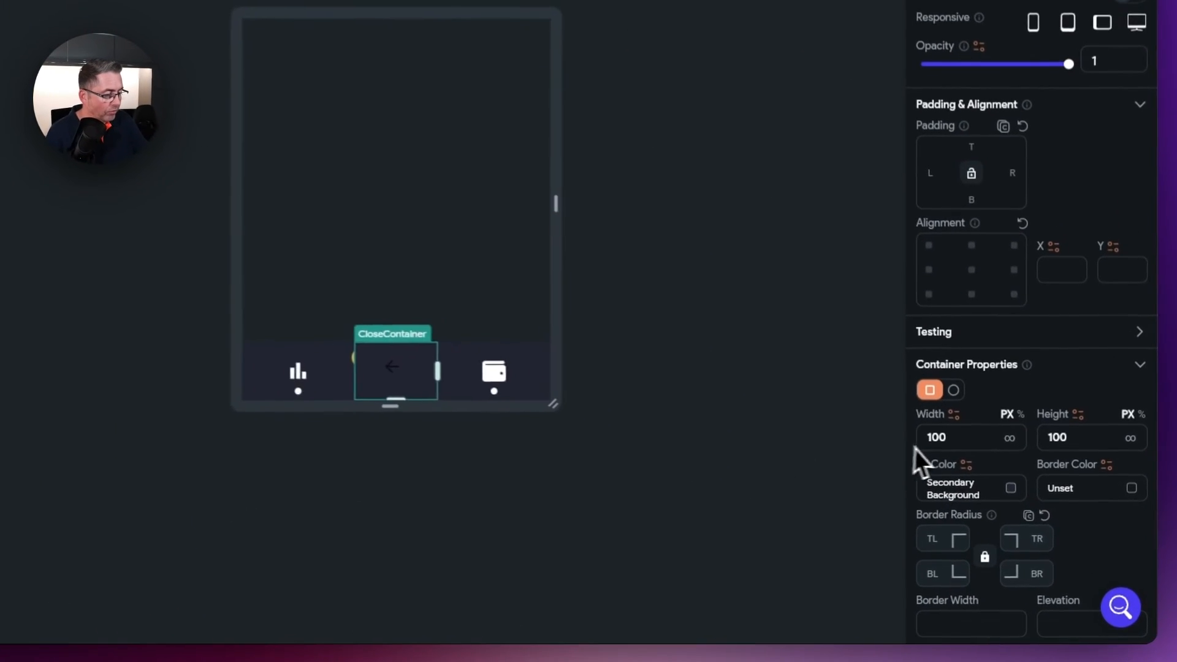
- Clear CloseContainer's fill colour and size it 38×38
click(1009, 490)
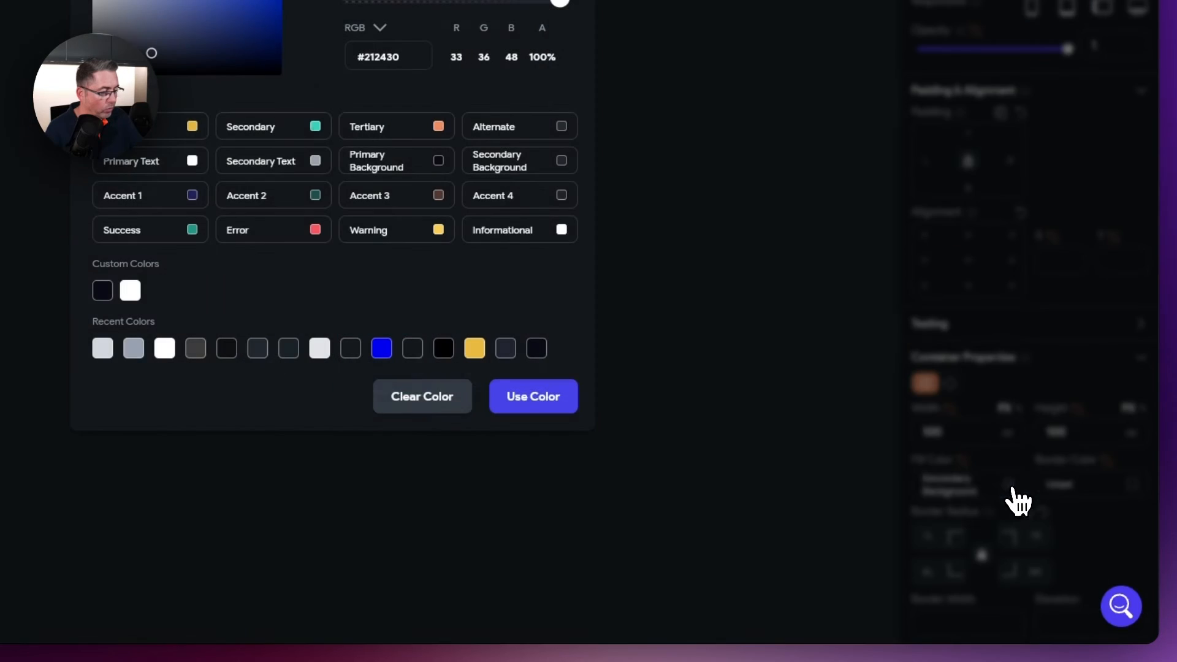
click(432, 398)
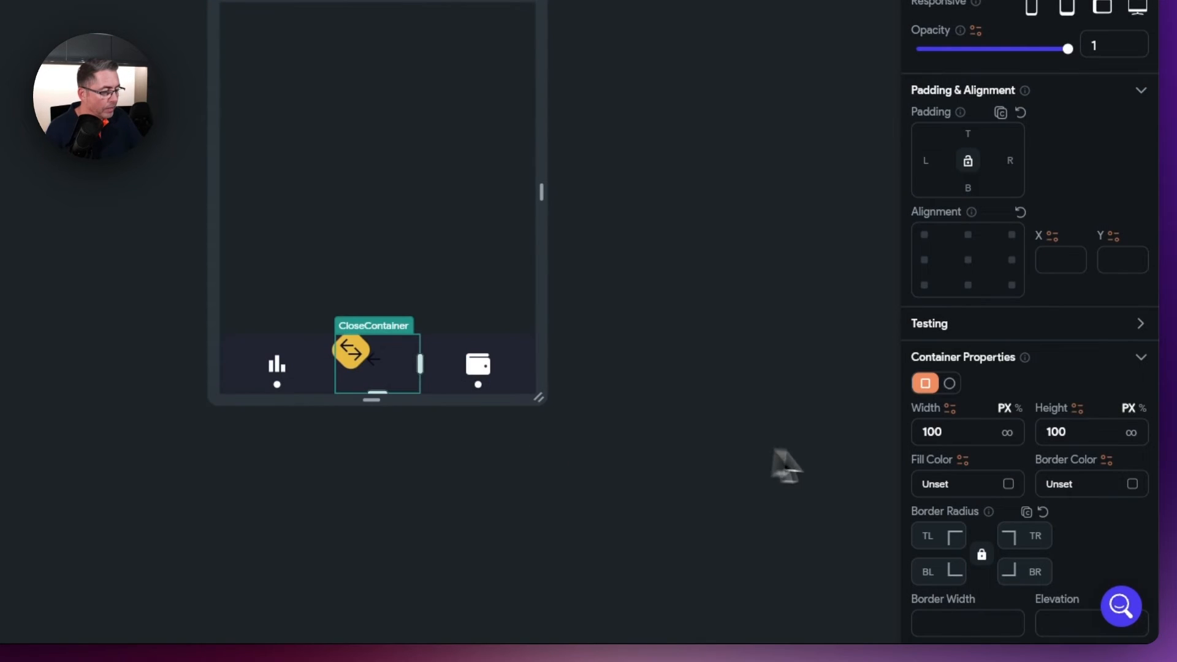
double_click(950, 430)
text(38)
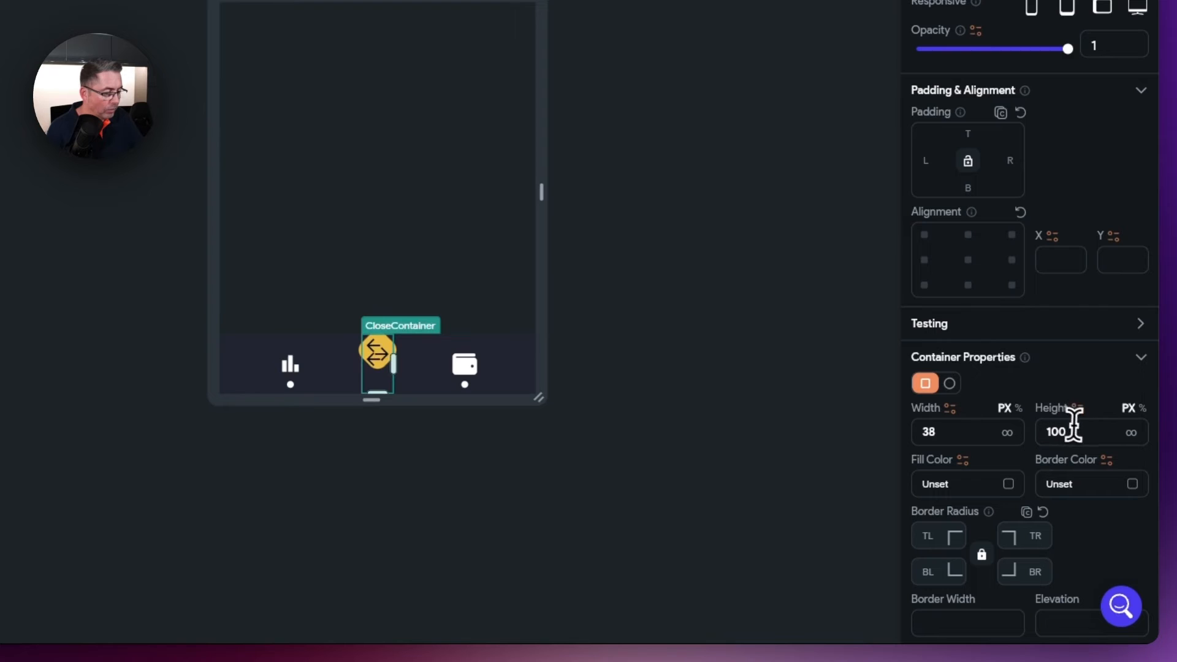
key(Tab)
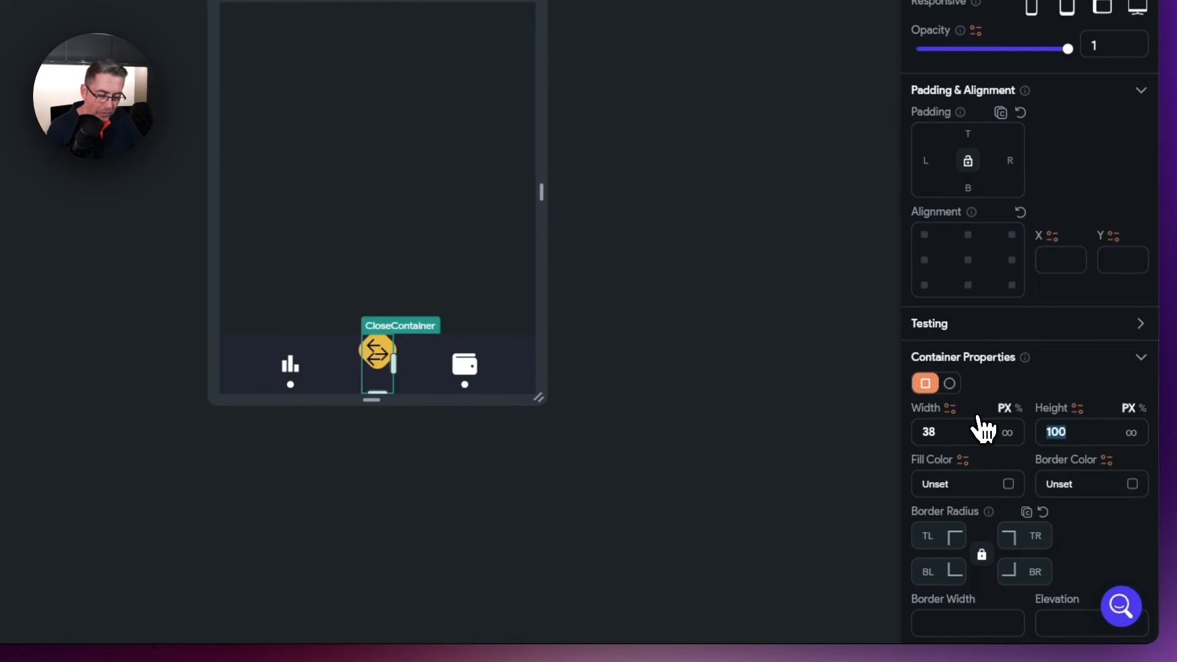
text(38)
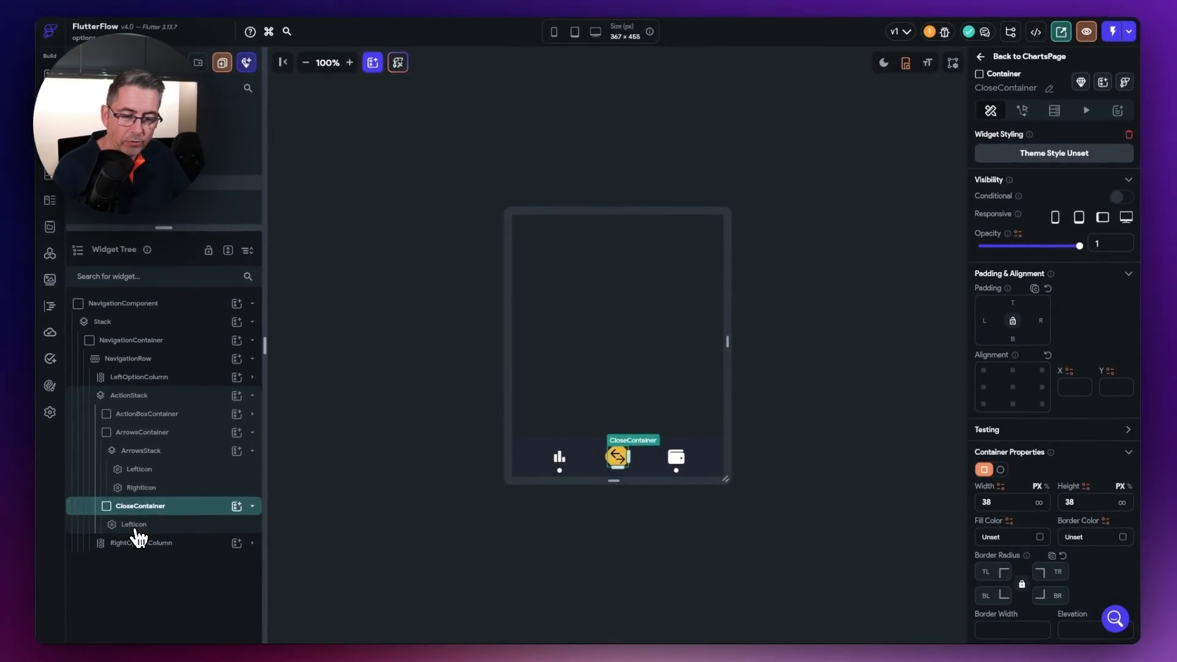
- Reset the pasted icon's padding and change it to the Material close icon
click(132, 523)
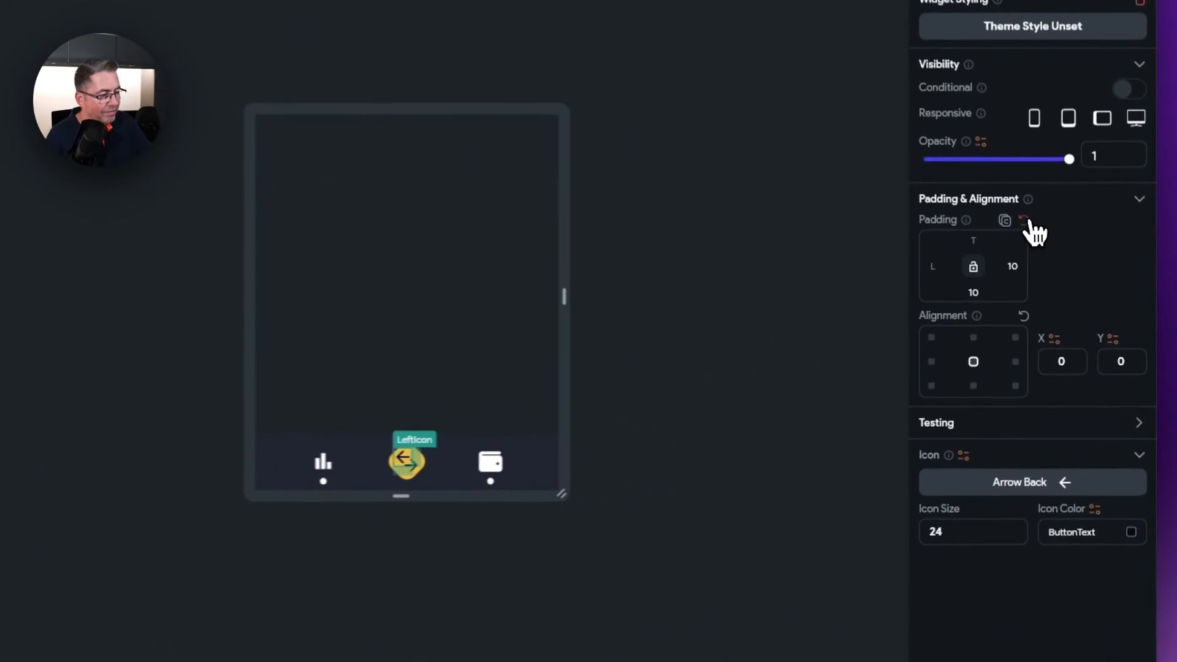
click(1047, 286)
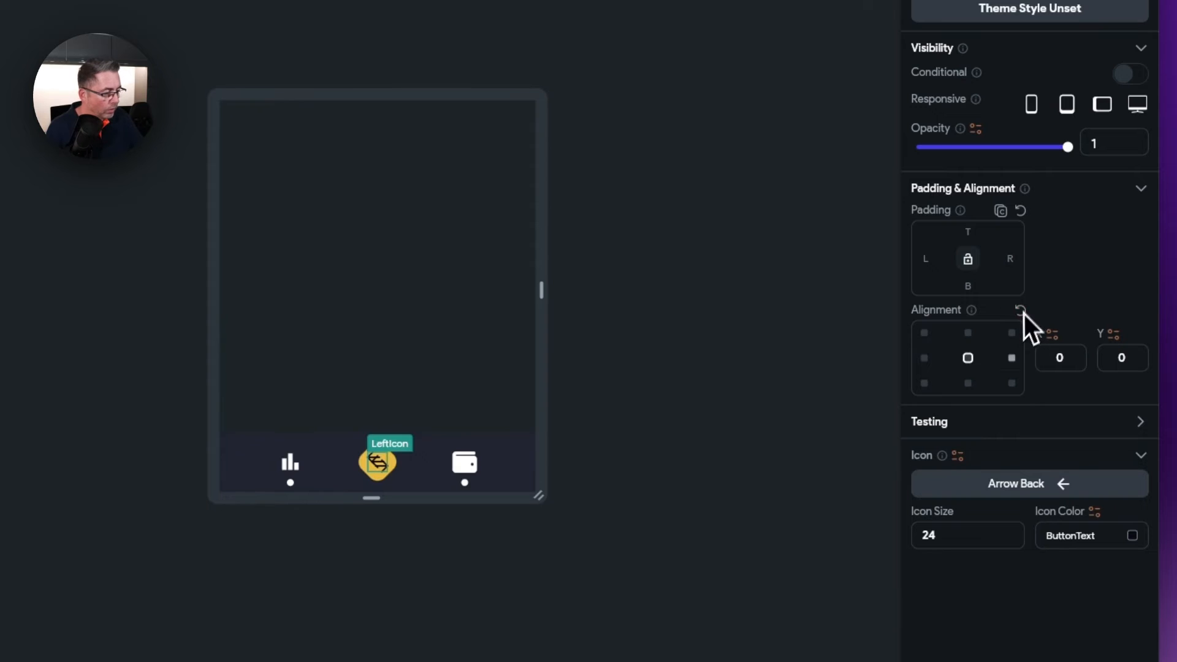
click(1024, 489)
text(close)
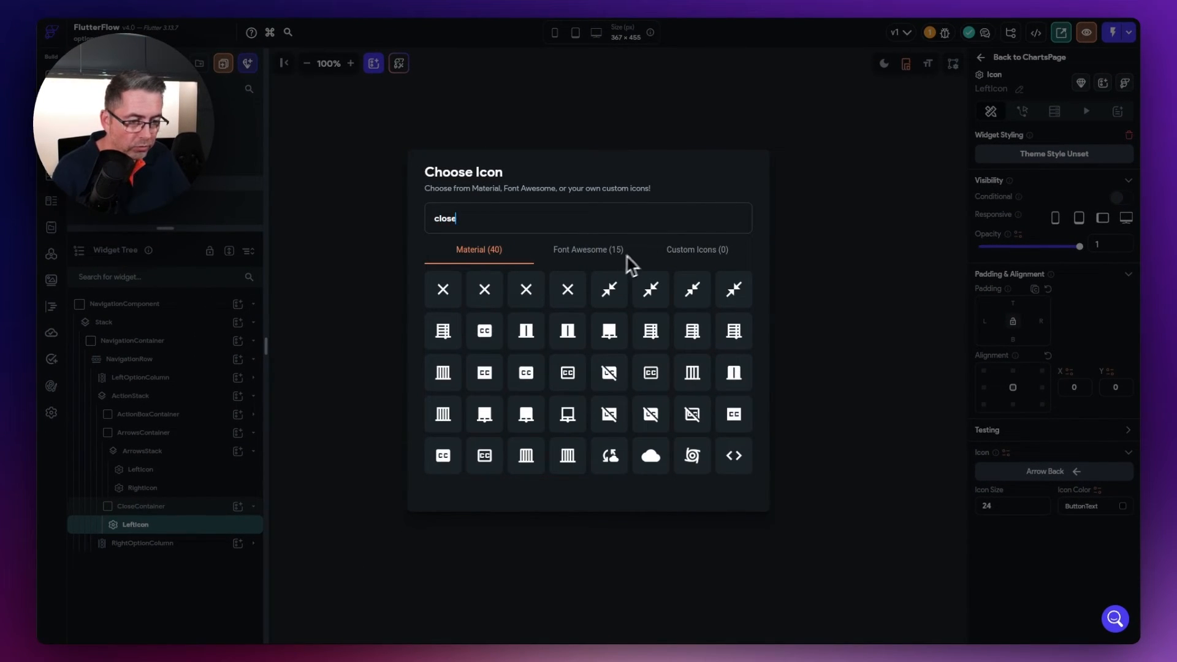
click(443, 291)
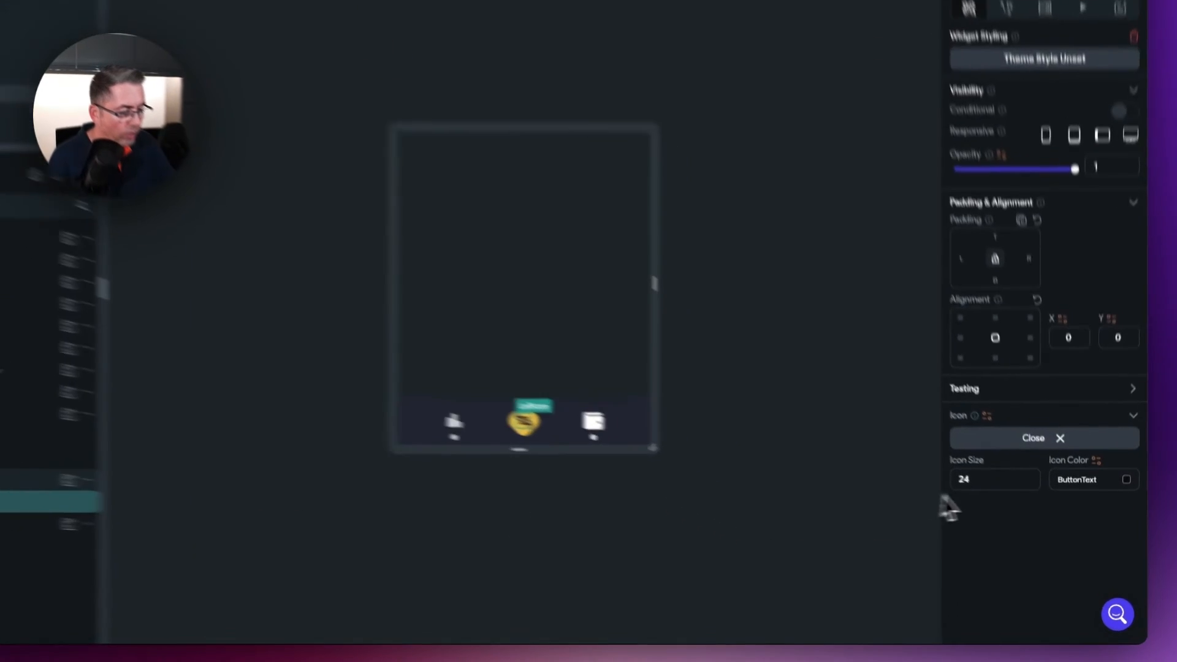
- Set the icon size to 28 and rename it CloseIcon
double_click(965, 479)
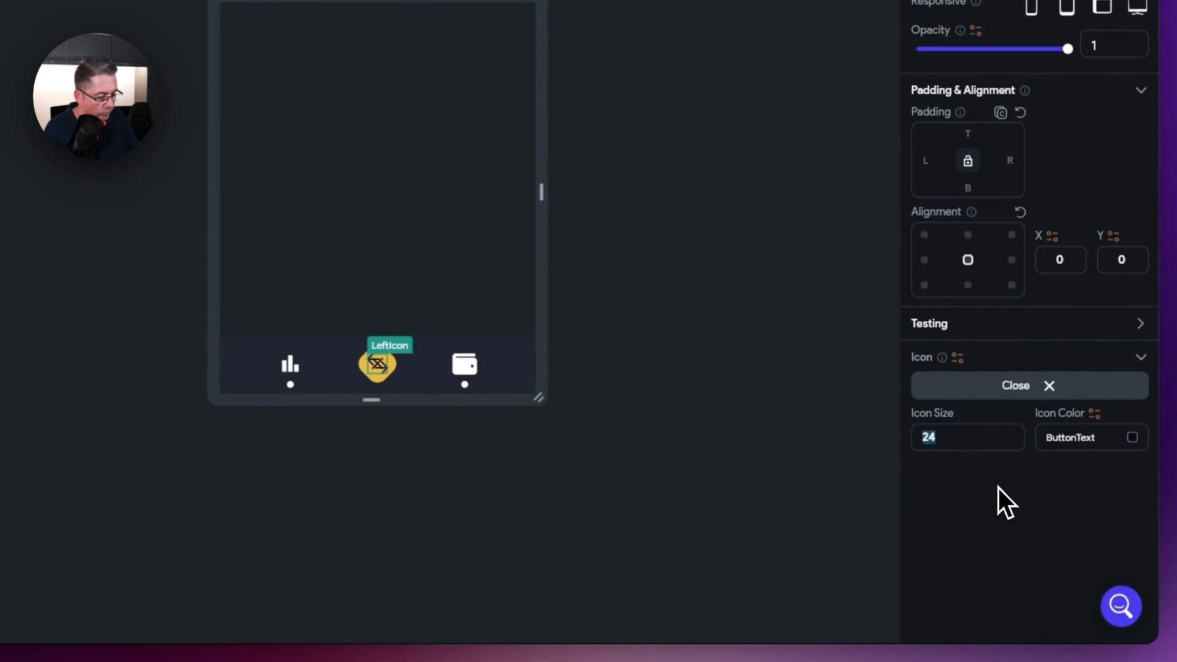
text(28)
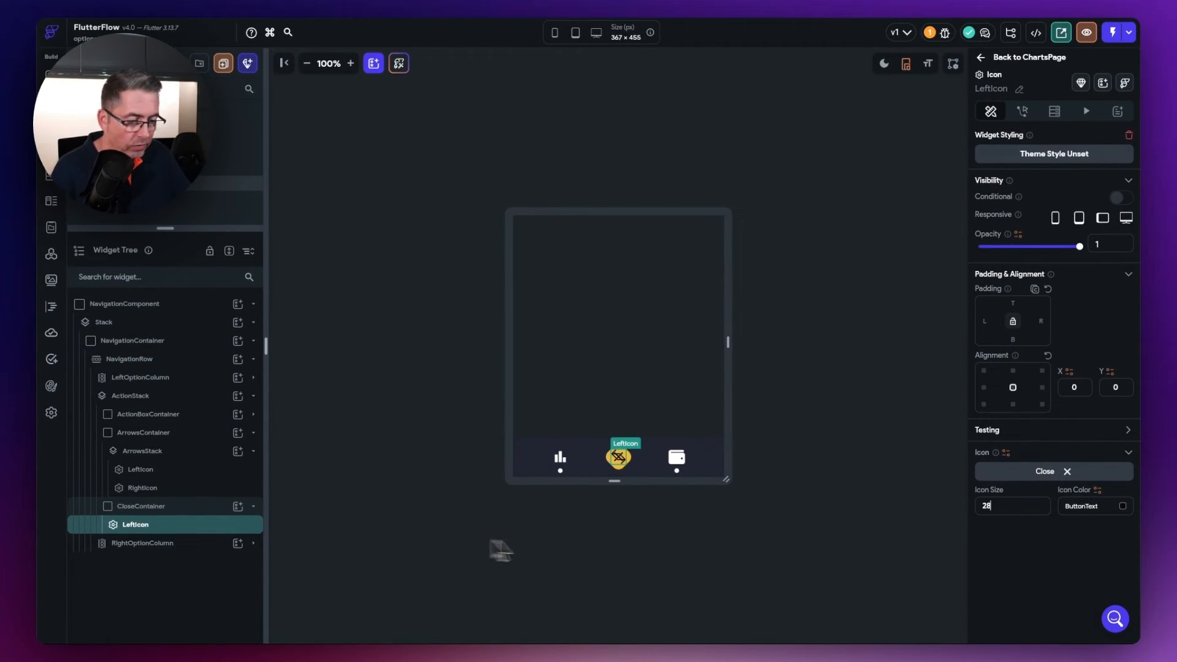
double_click(145, 526)
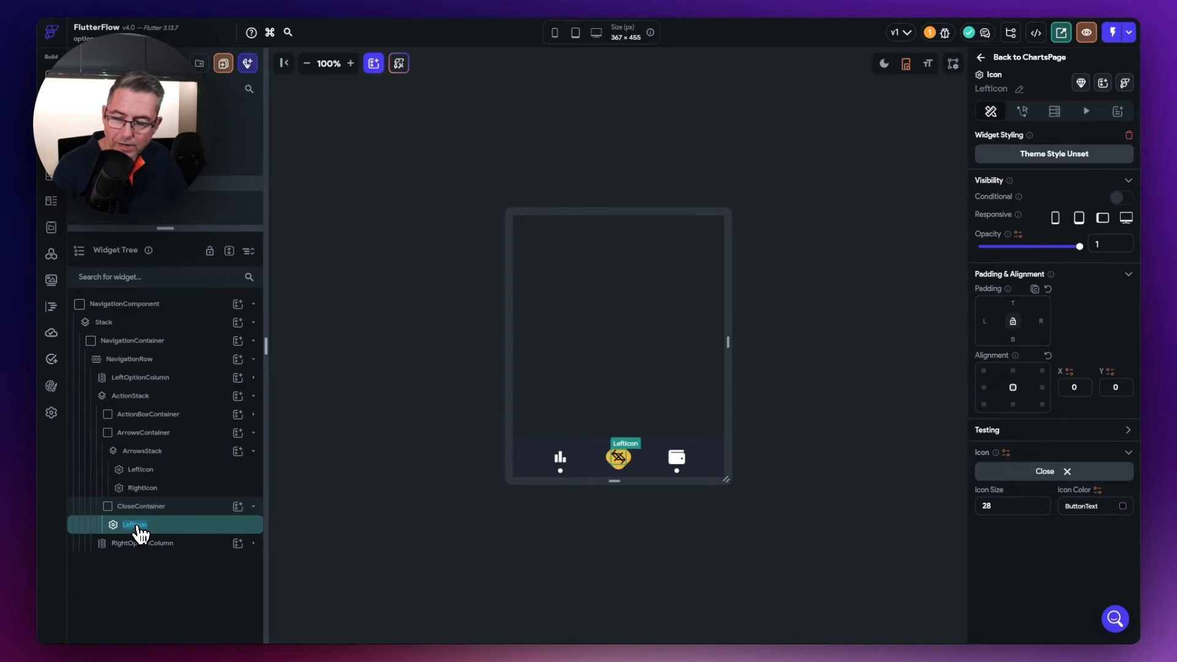
text(CloseIcon)
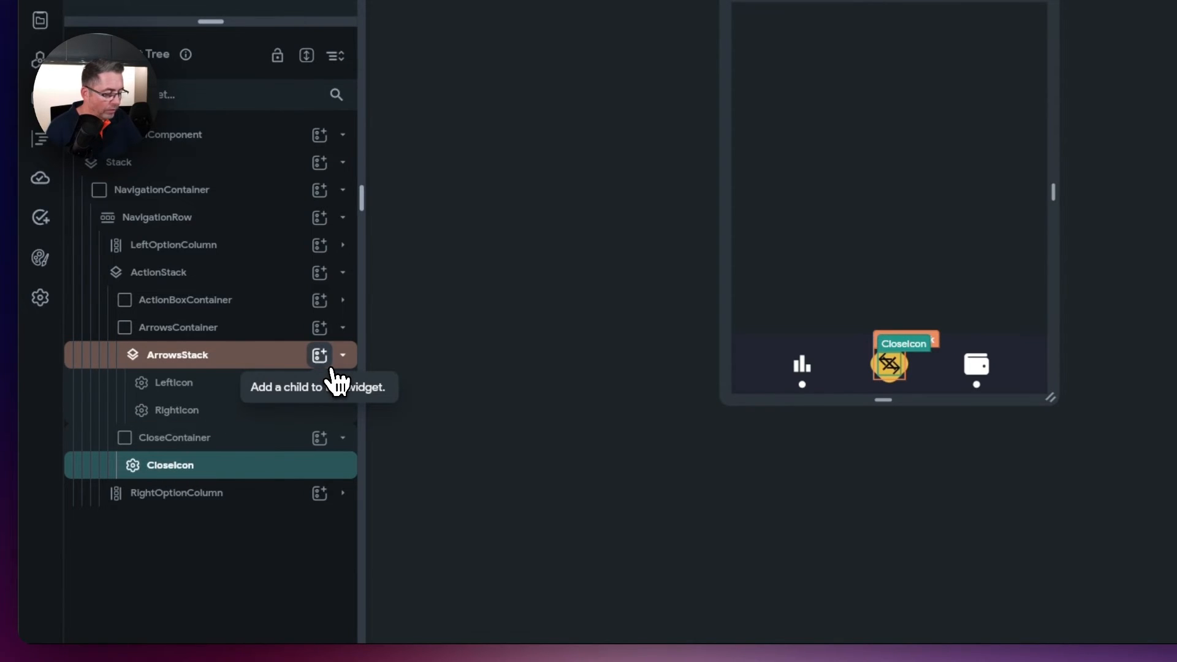
- Add a Container inside ActionStack and name it ActionTapContainer
click(343, 438)
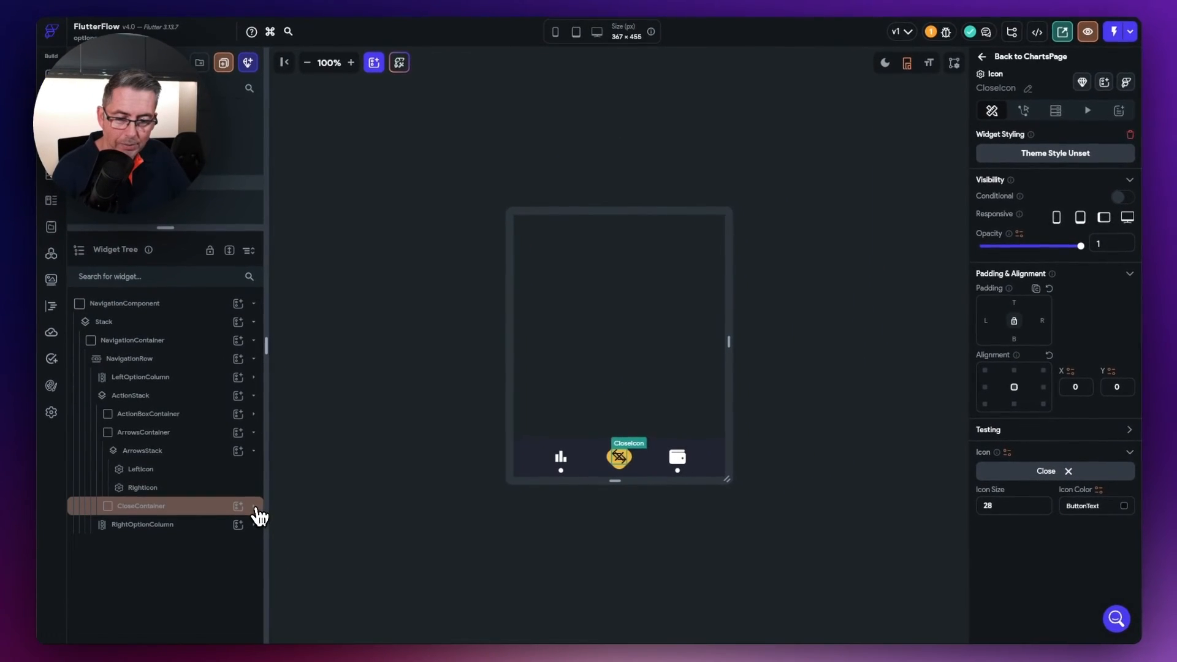
click(253, 433)
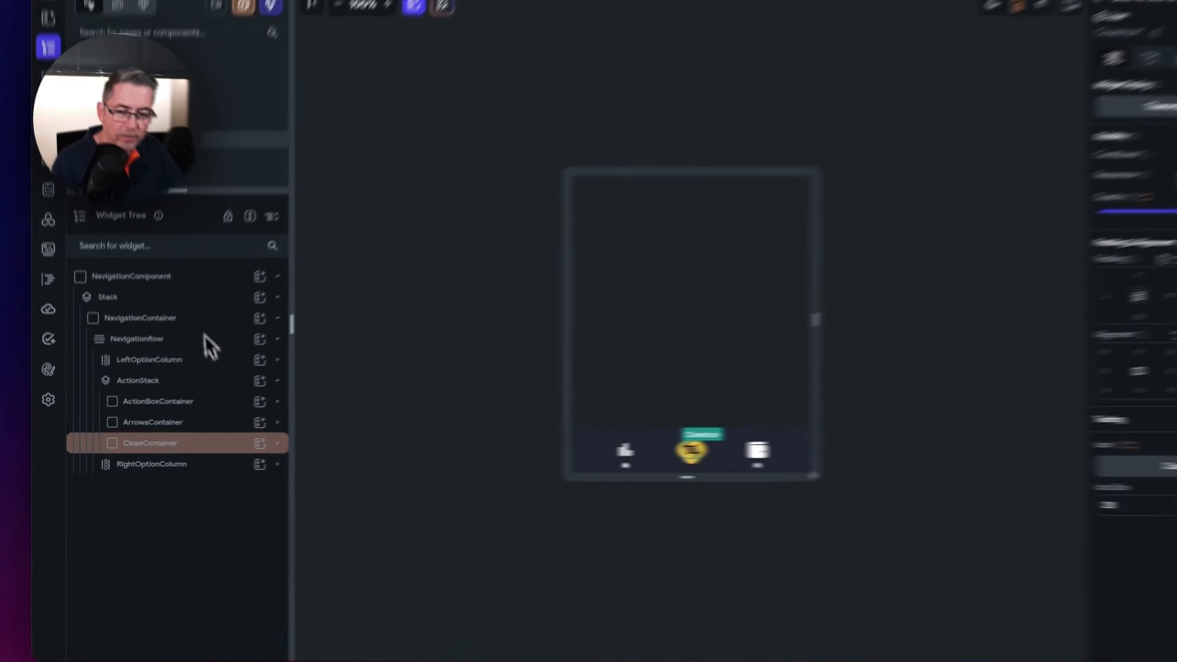
click(318, 338)
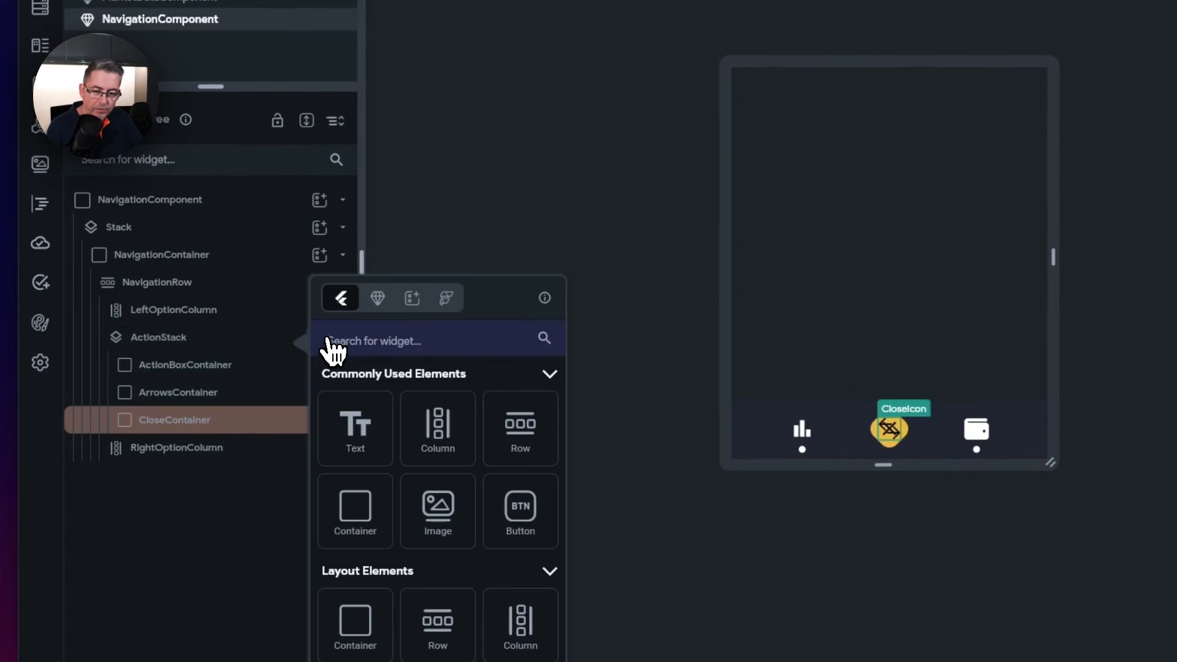
click(383, 508)
double_click(163, 457)
text(ActionTap)
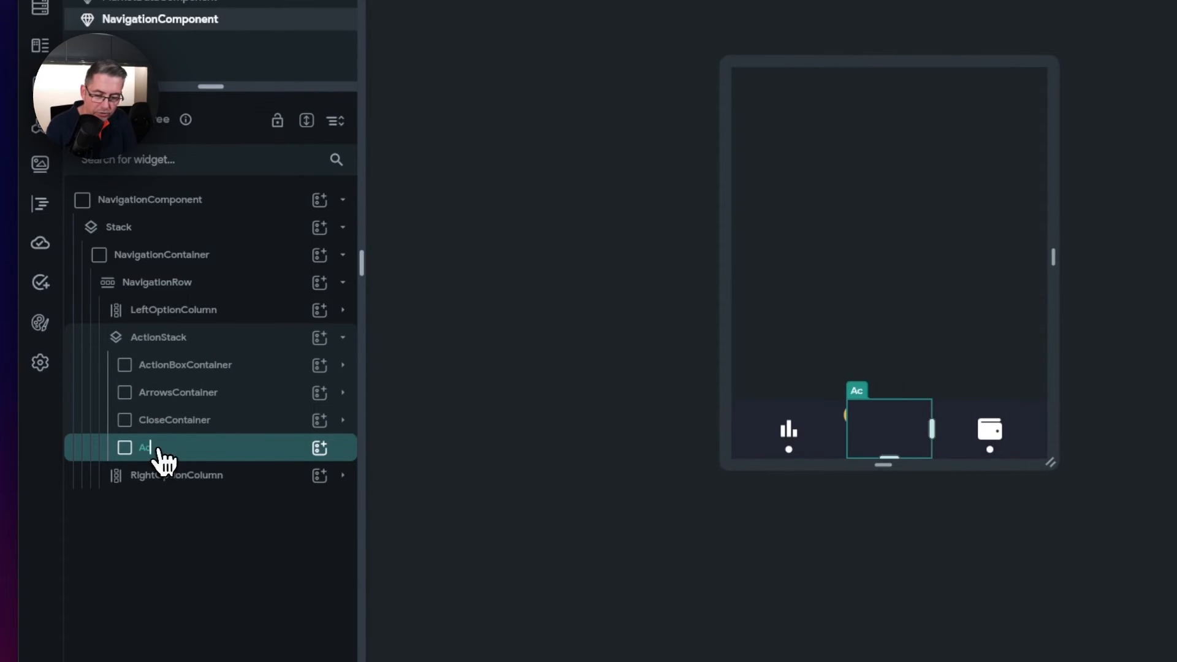
text(Container)
key(Return)
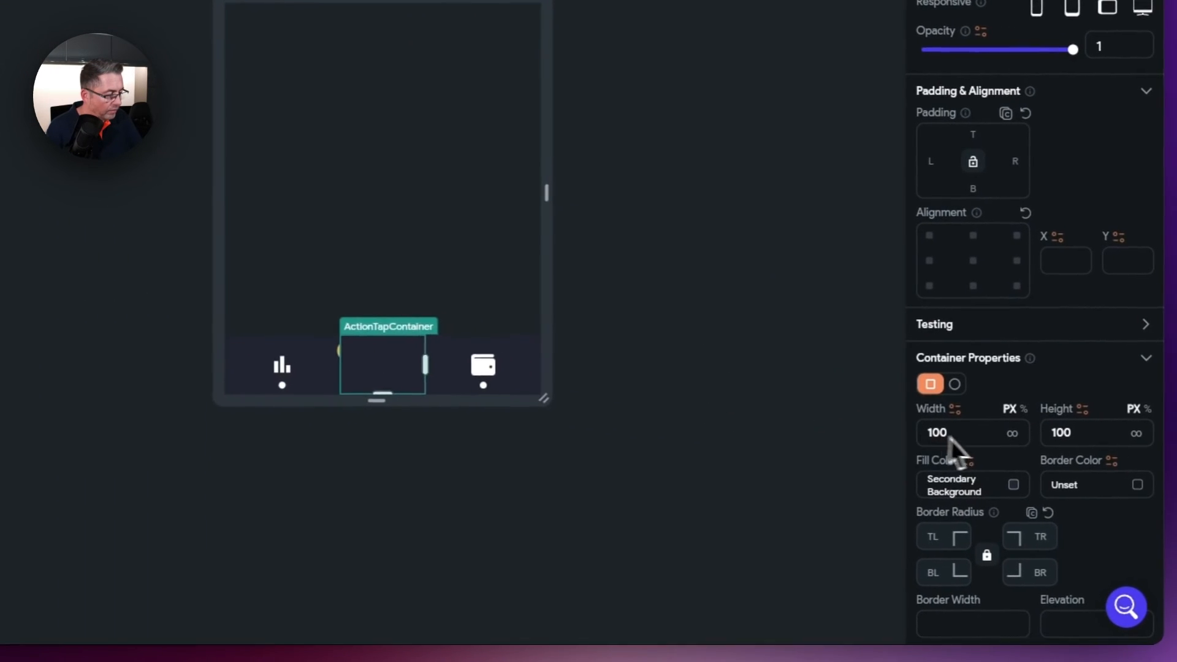
- Size ActionTapContainer to 38 × 38 and remove its fill colour
double_click(965, 434)
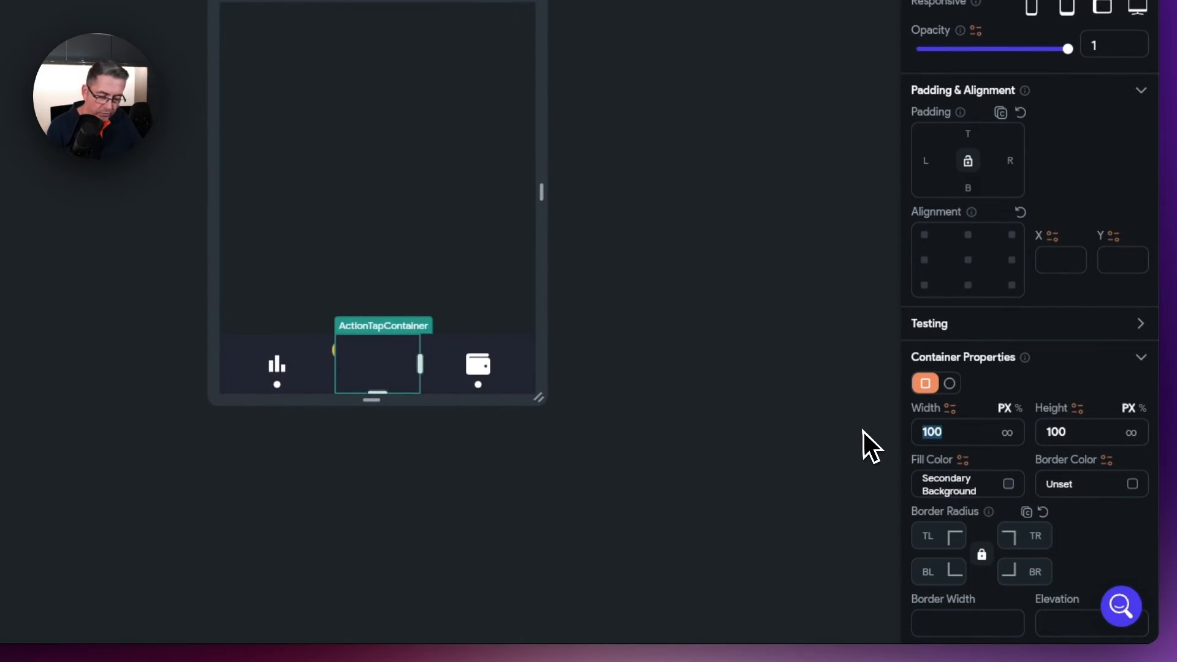
text(38)
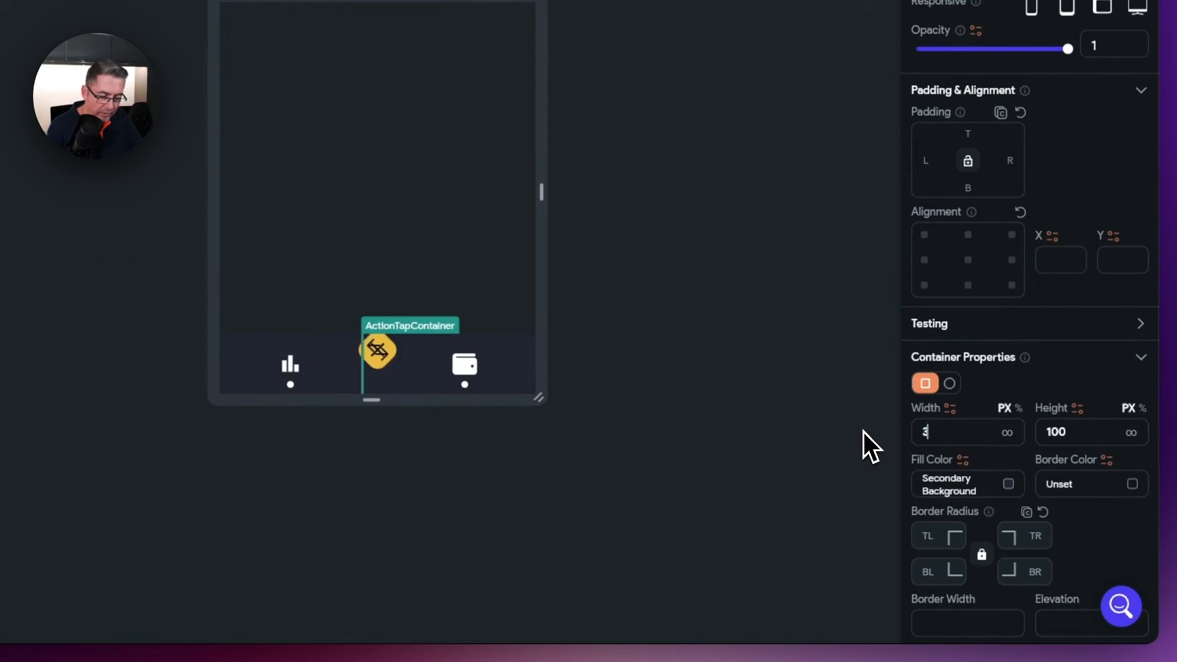
double_click(1077, 429)
text(38)
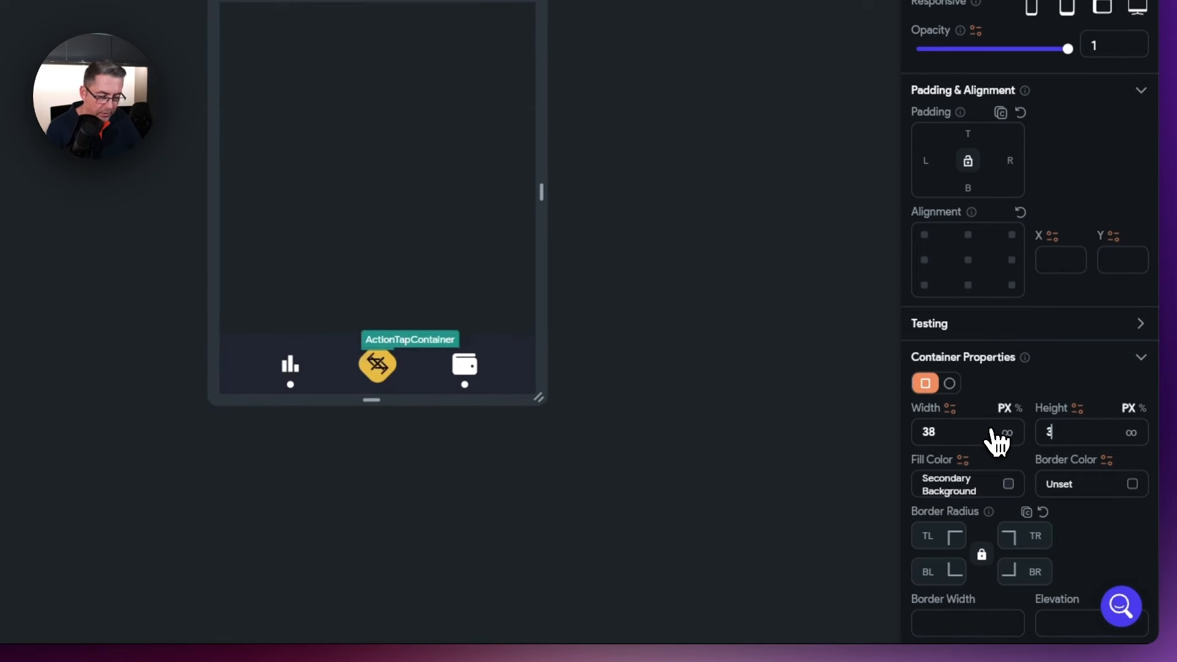
click(1009, 486)
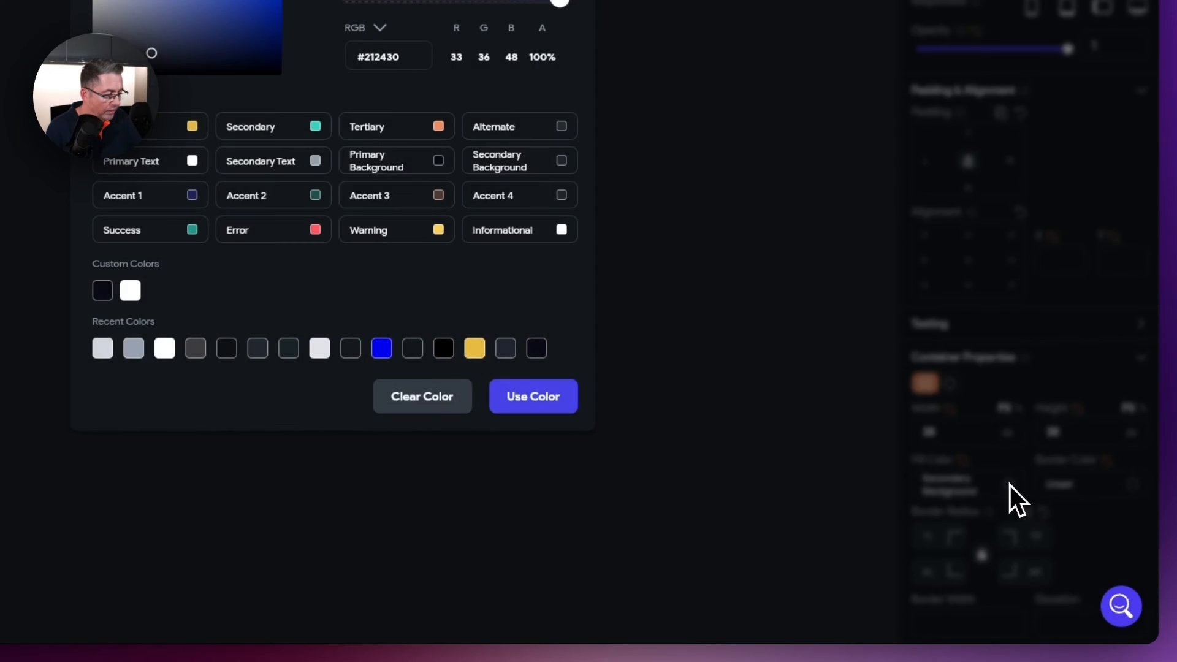
click(420, 394)
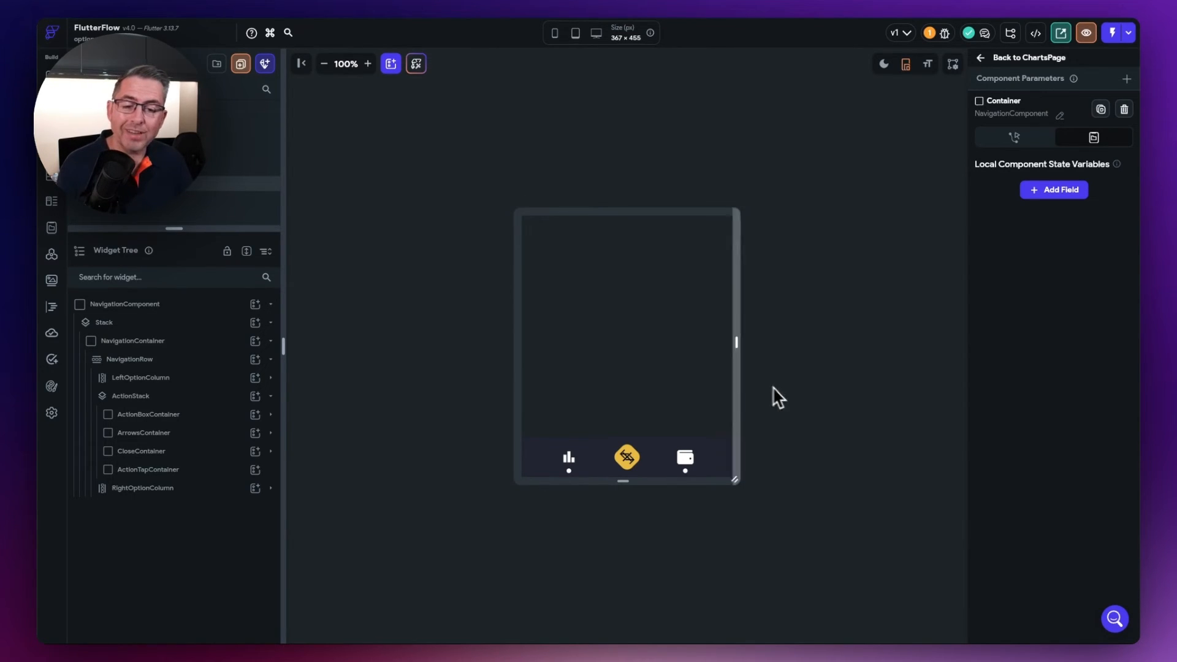
- Define an Integer component parameter selectedPageIndex on the NavigationComponent root
click(124, 309)
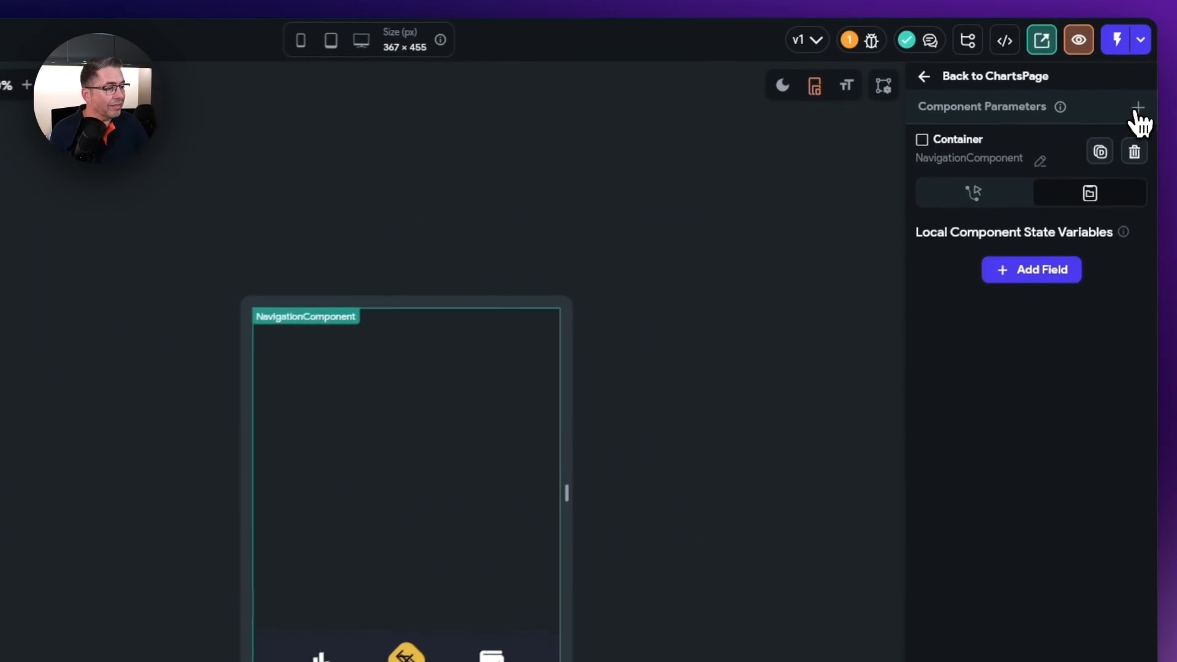
click(1136, 107)
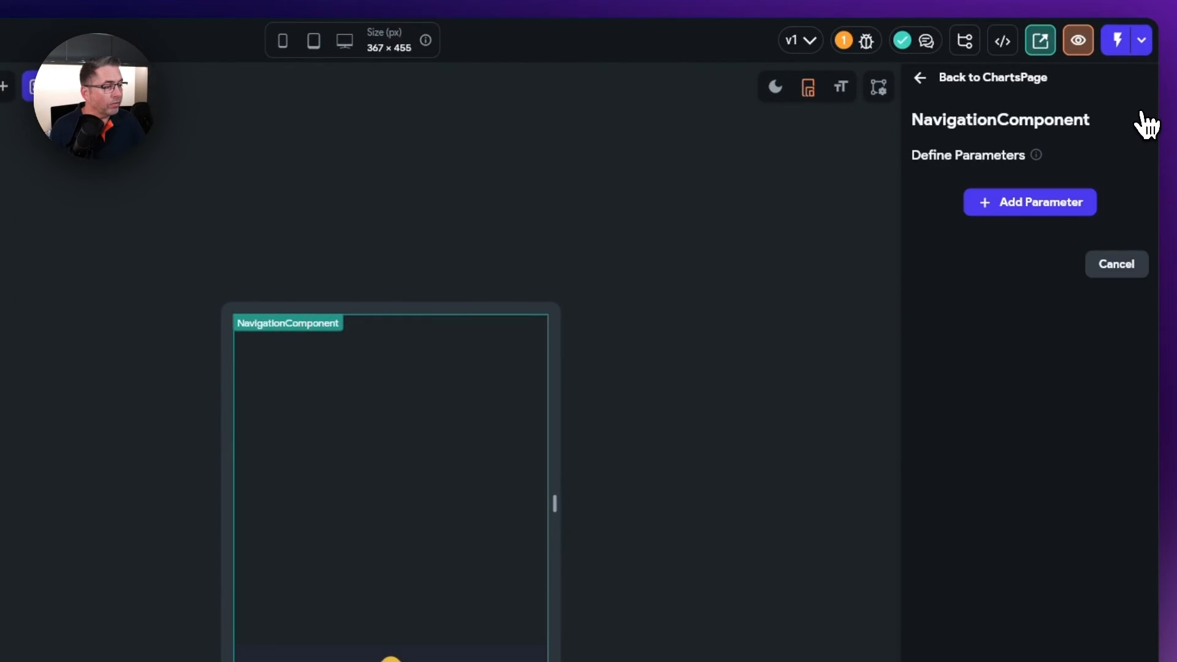
click(1042, 203)
click(985, 258)
text(selectedPageIndex)
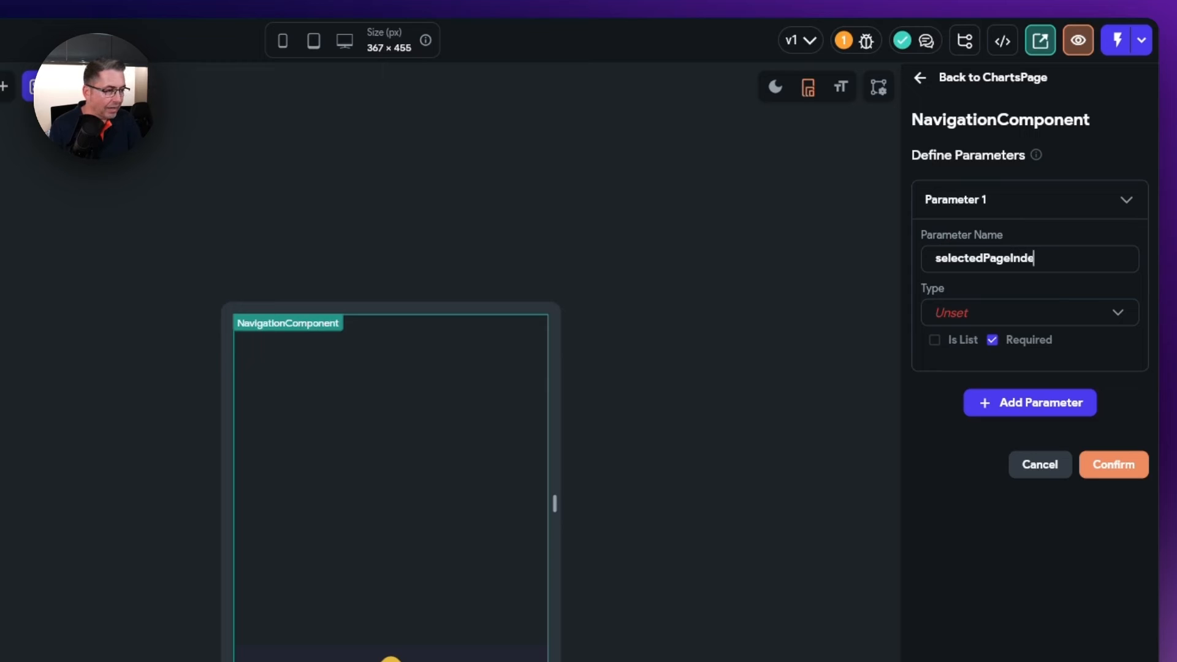
click(968, 315)
click(966, 195)
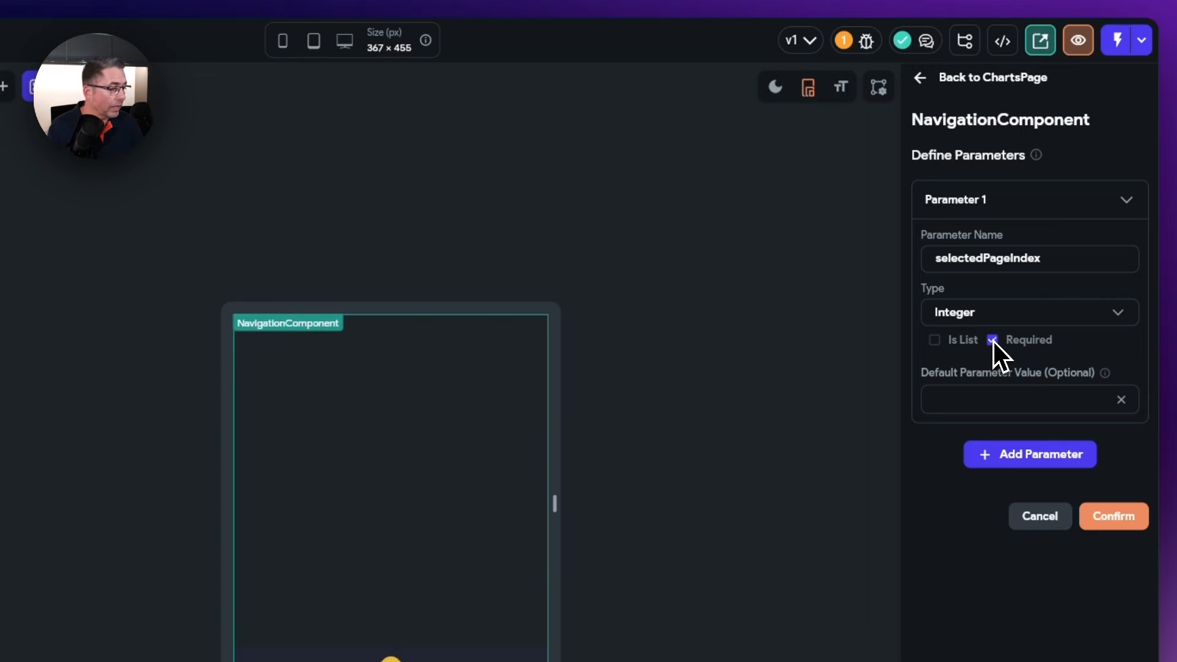
click(1112, 520)
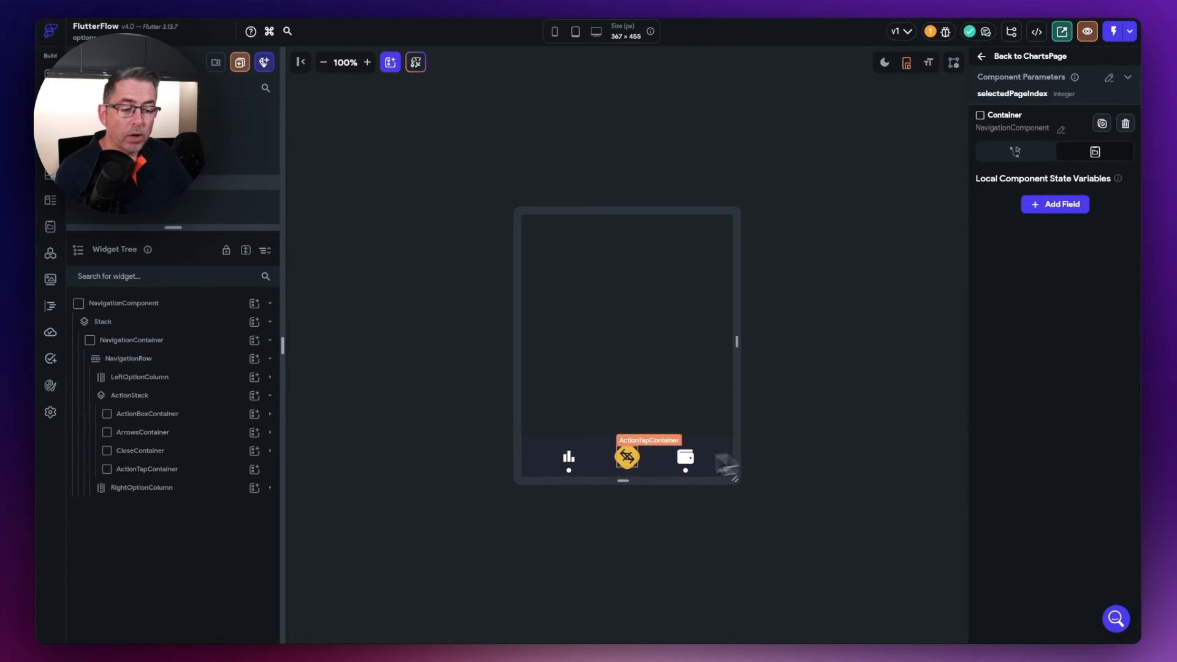
- Bind LeftOptionColumn's Opacity to a Conditional Value
click(569, 469)
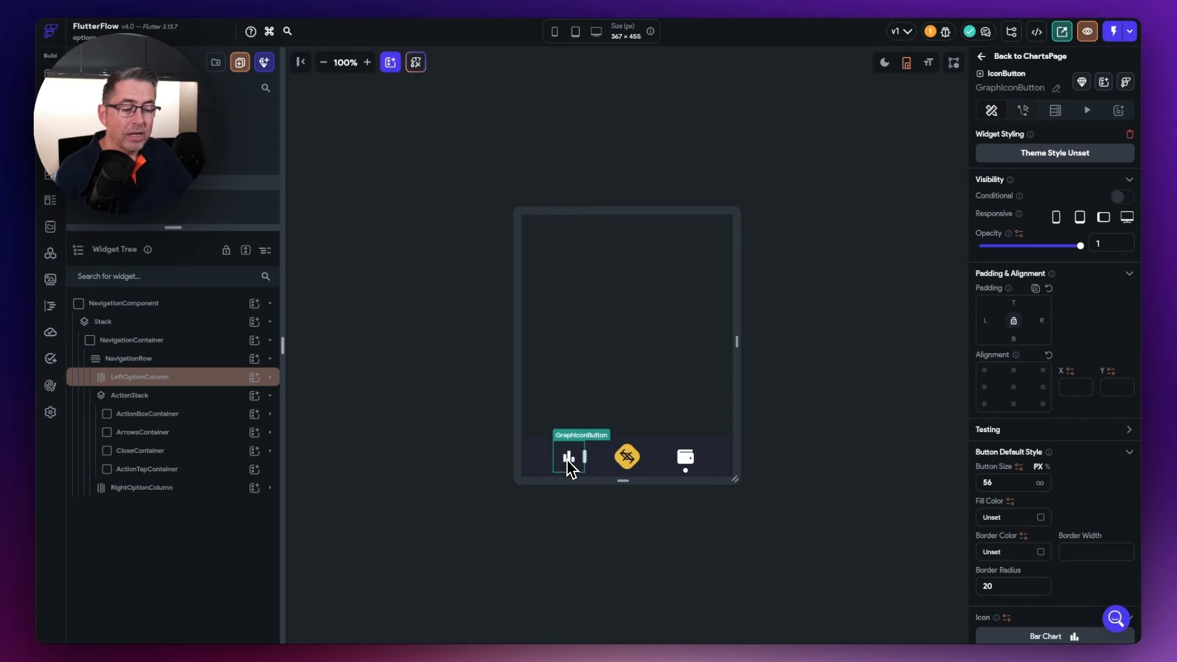
click(683, 467)
click(569, 458)
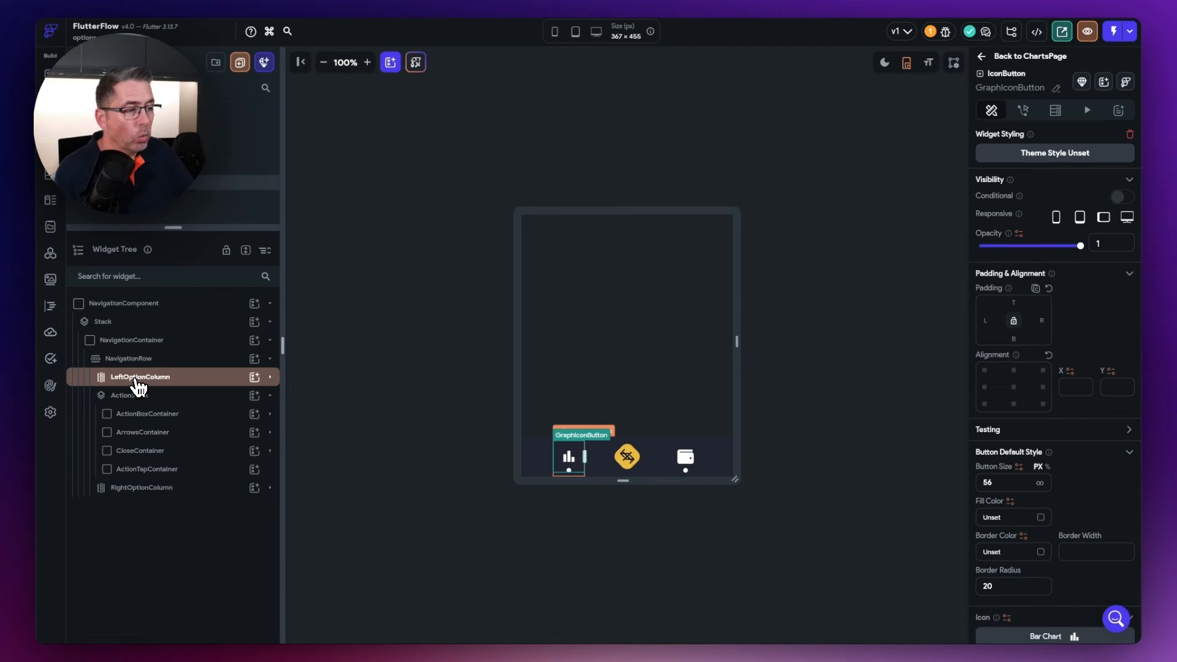
click(137, 385)
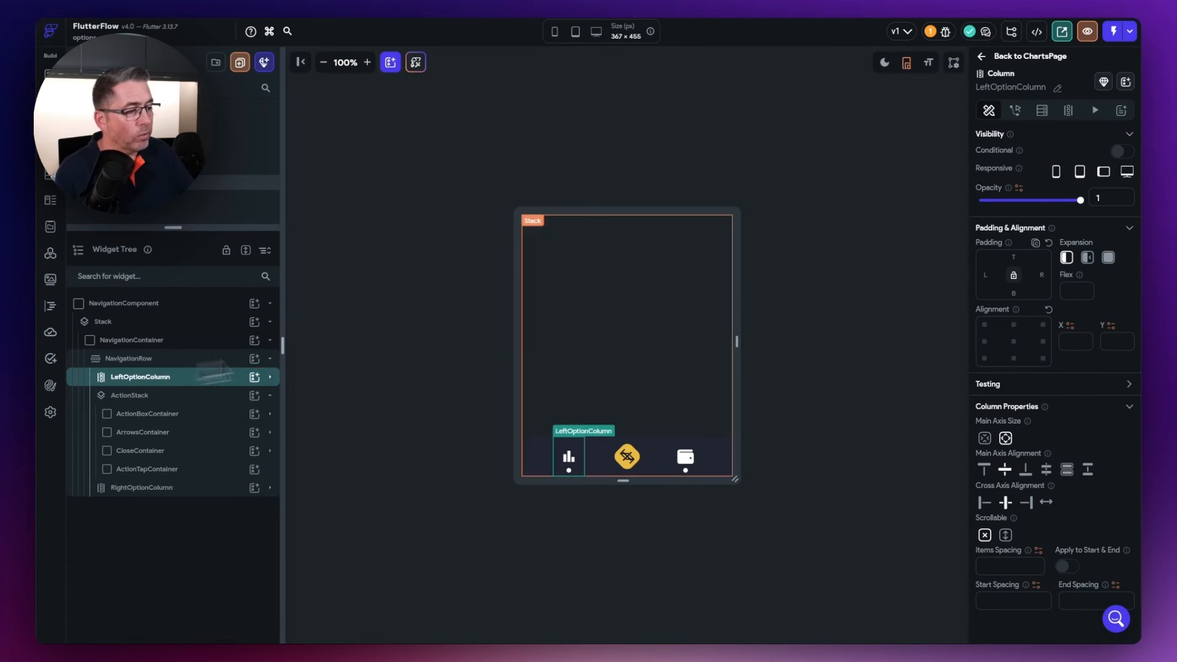
click(1018, 188)
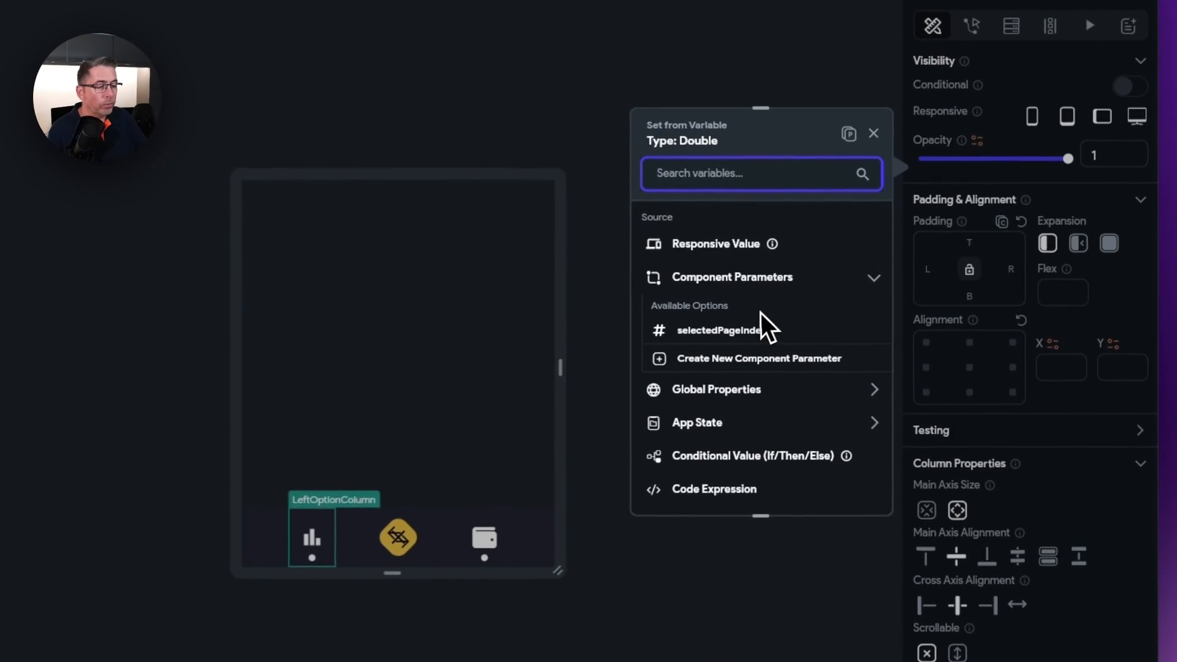
scroll(772, 447, down, 5)
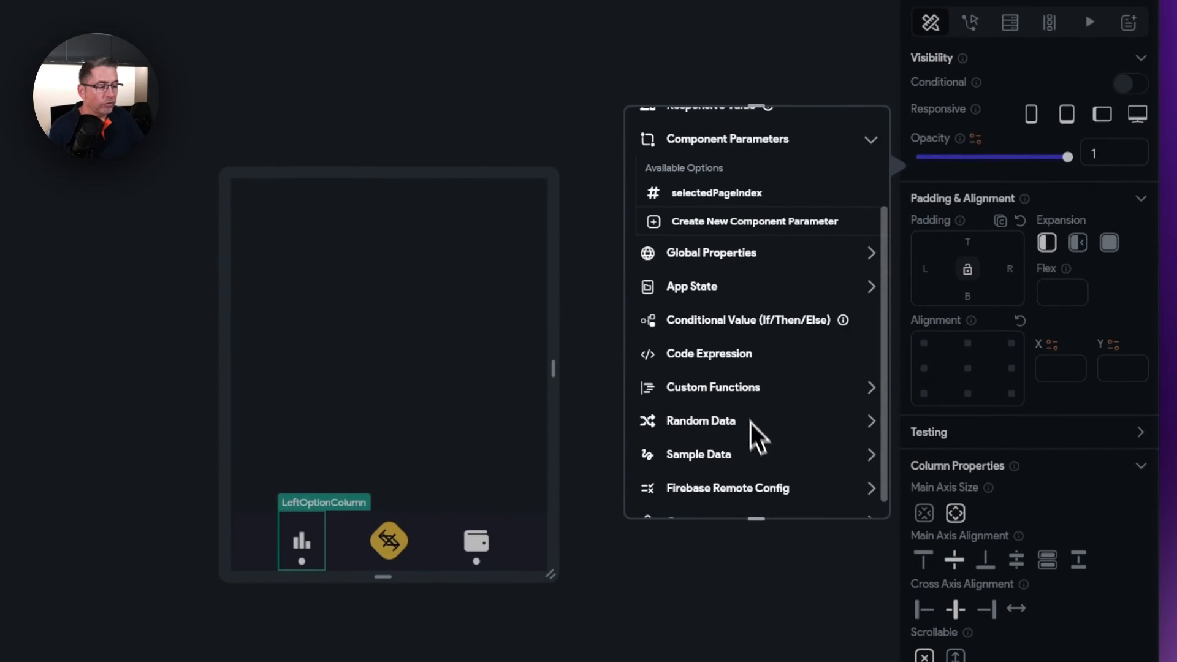
click(722, 321)
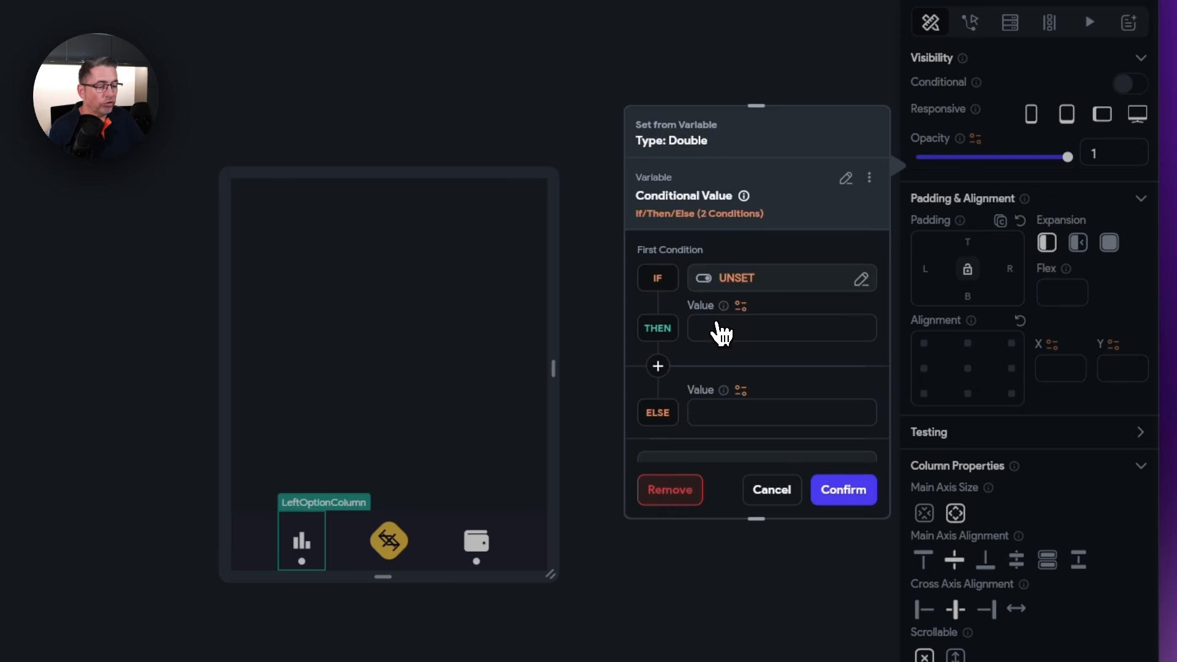
- Set the opacity's IF condition to selectedPageIndex == 1
click(738, 282)
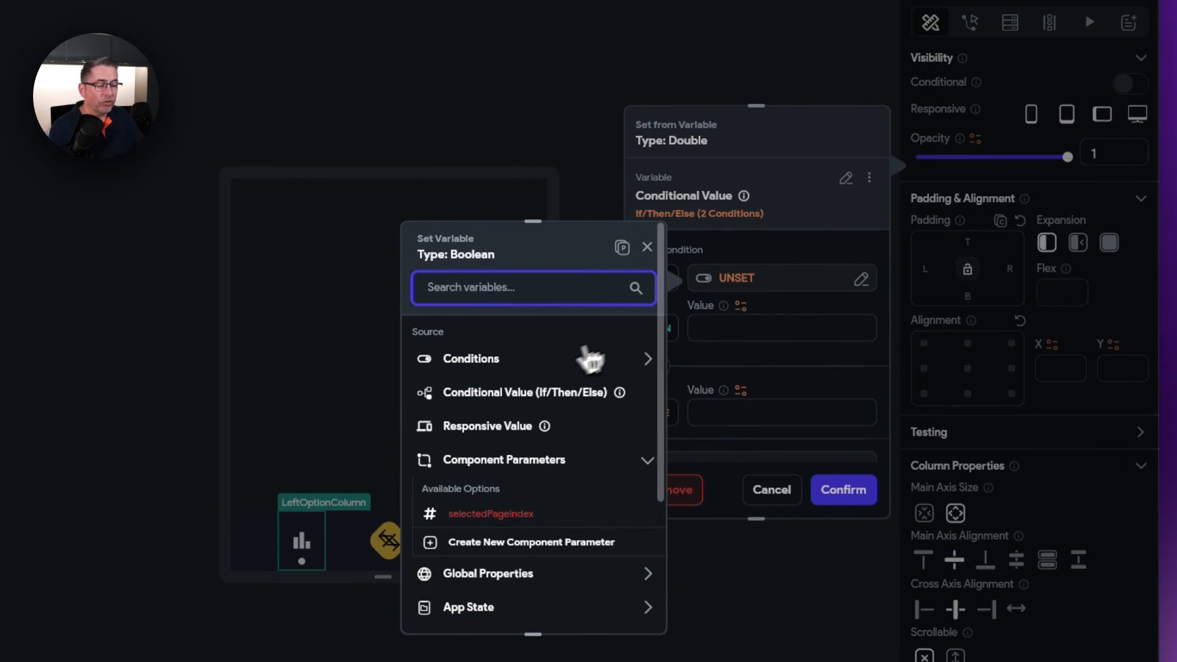
click(476, 361)
click(496, 413)
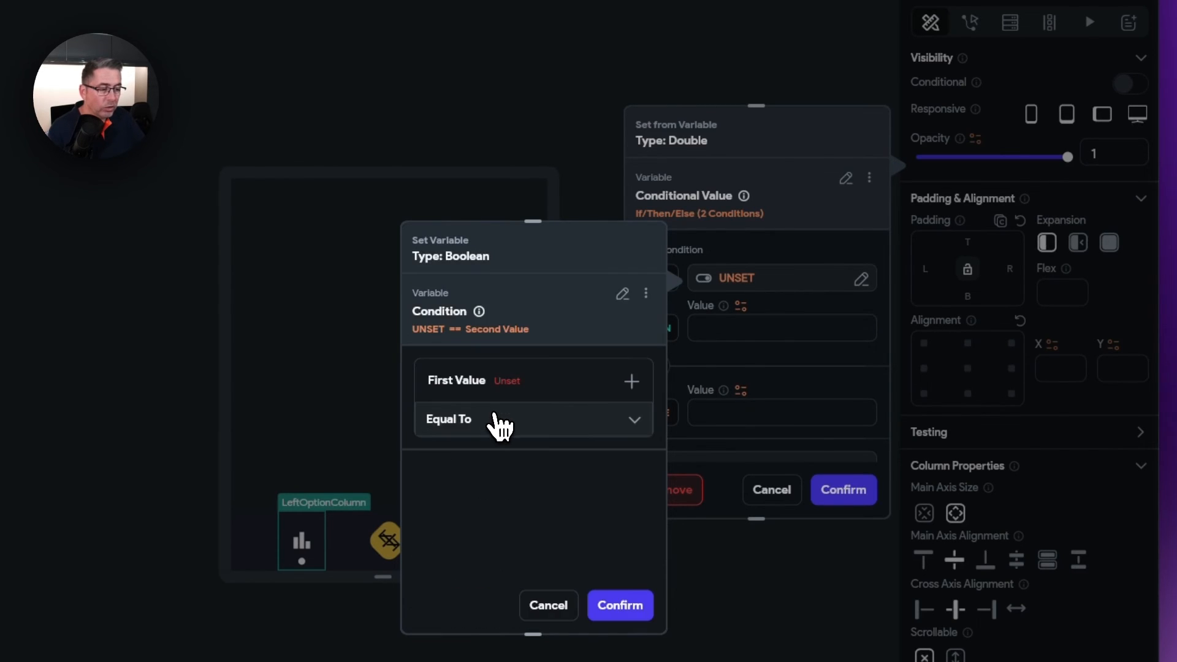
click(510, 383)
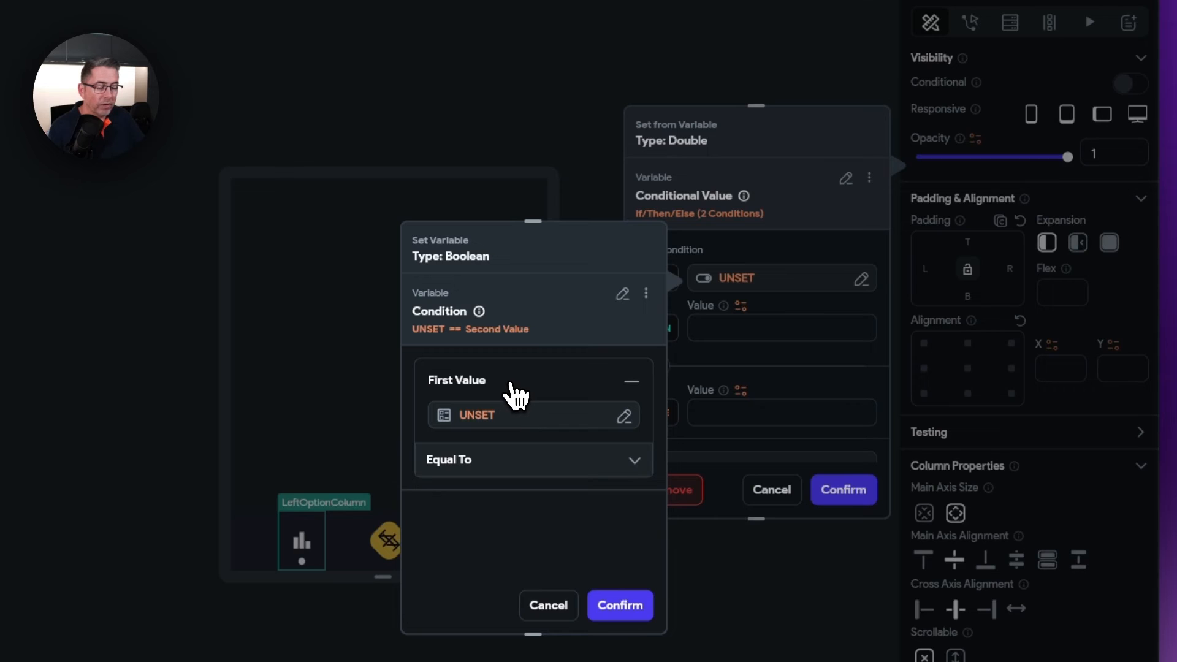
click(477, 415)
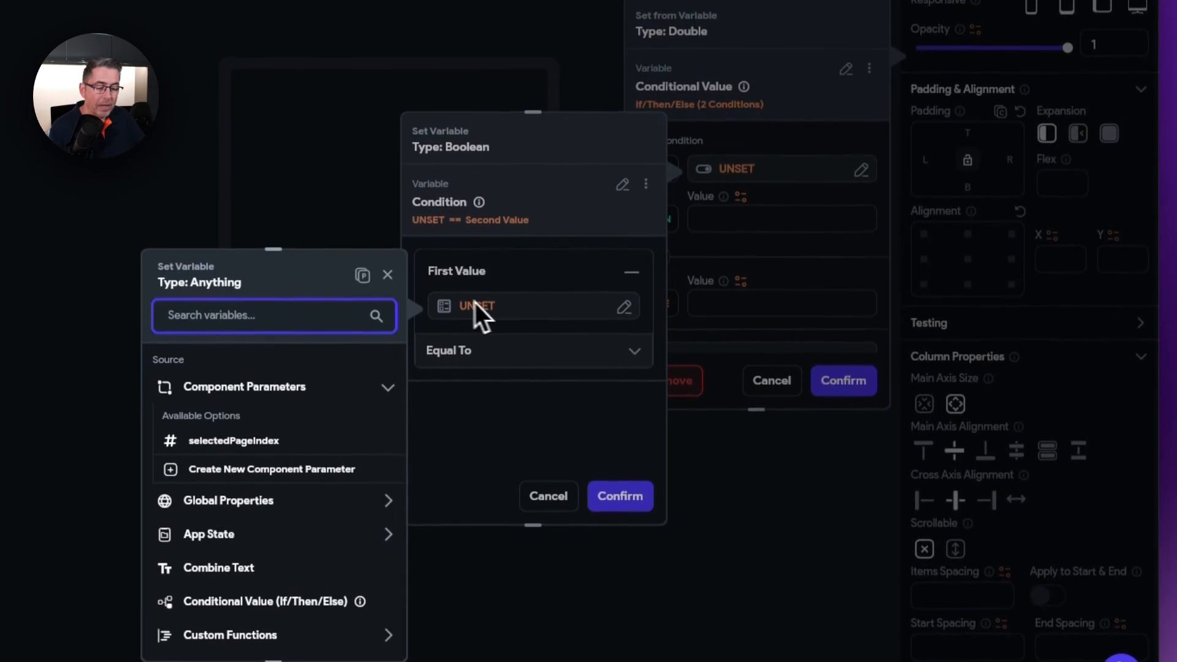
click(246, 440)
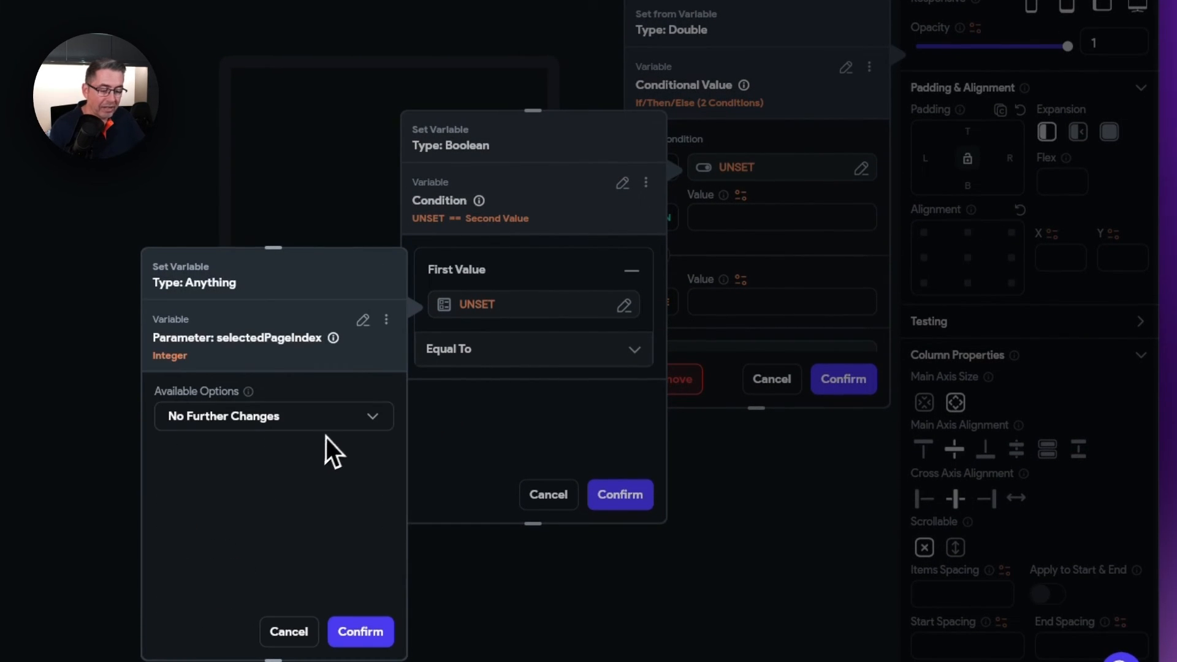
click(376, 630)
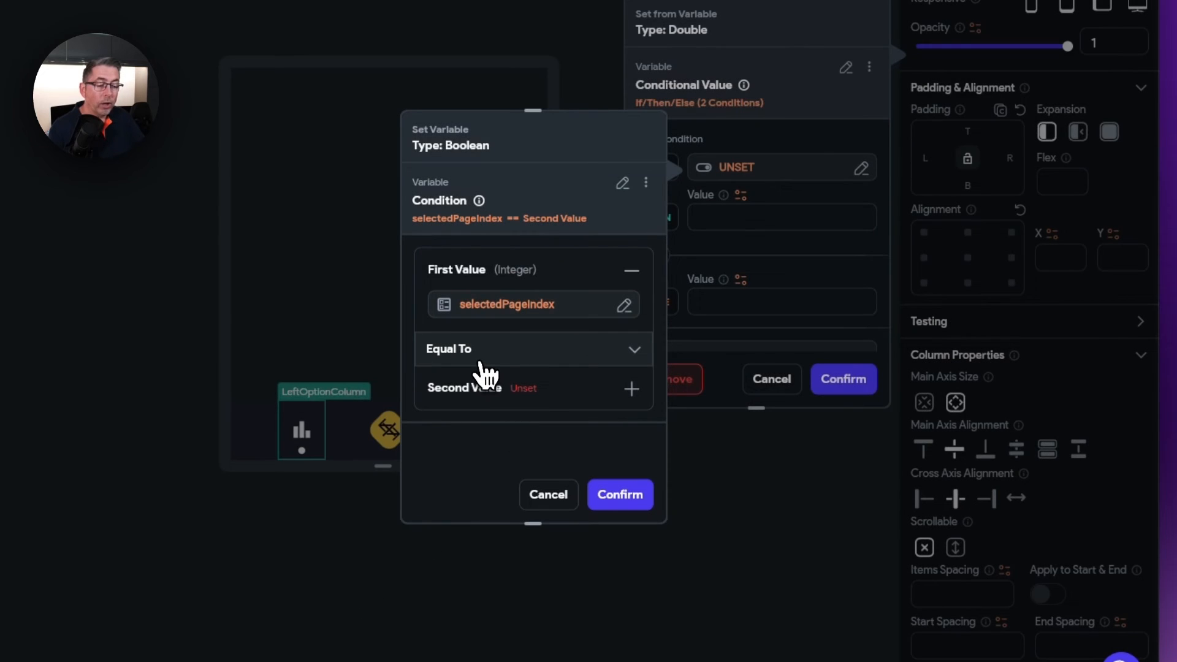
click(518, 393)
click(469, 441)
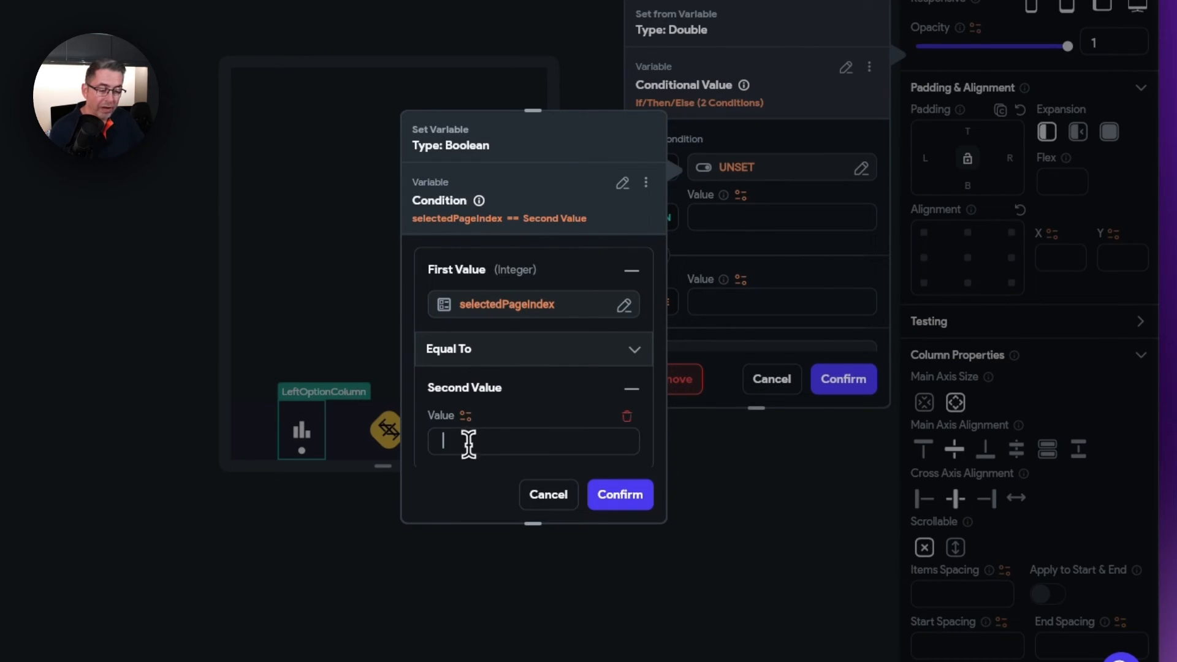
text(1)
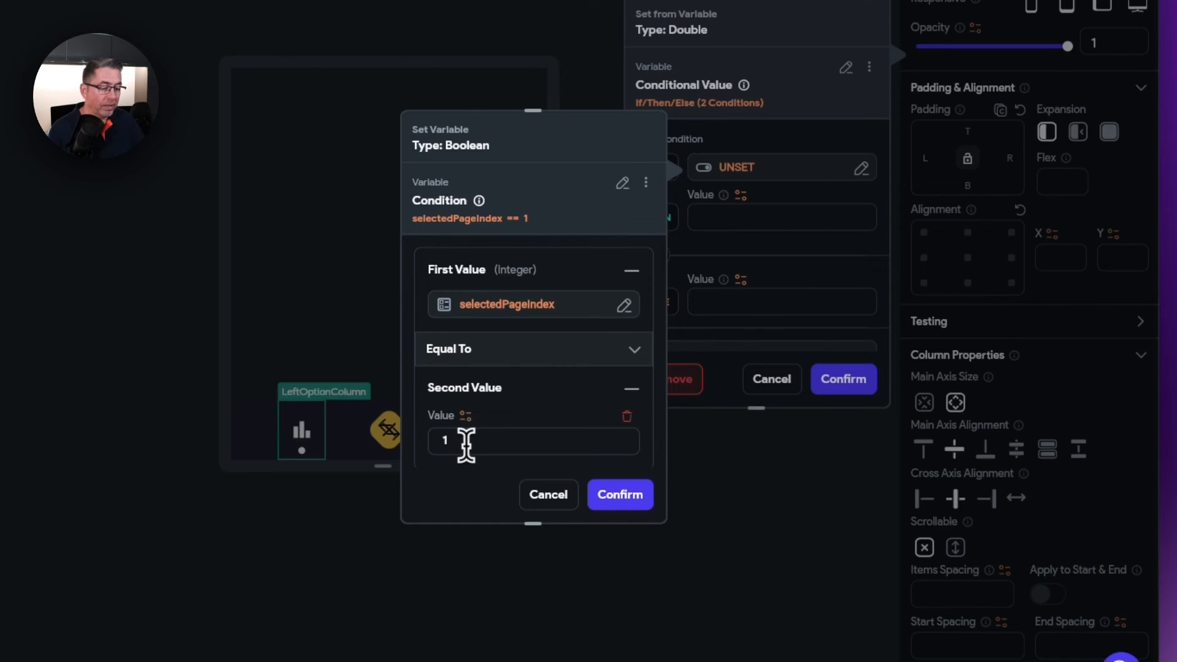
click(633, 498)
- Use opacity 1 when true and 0.5 otherwise, and apply it to the column
click(709, 217)
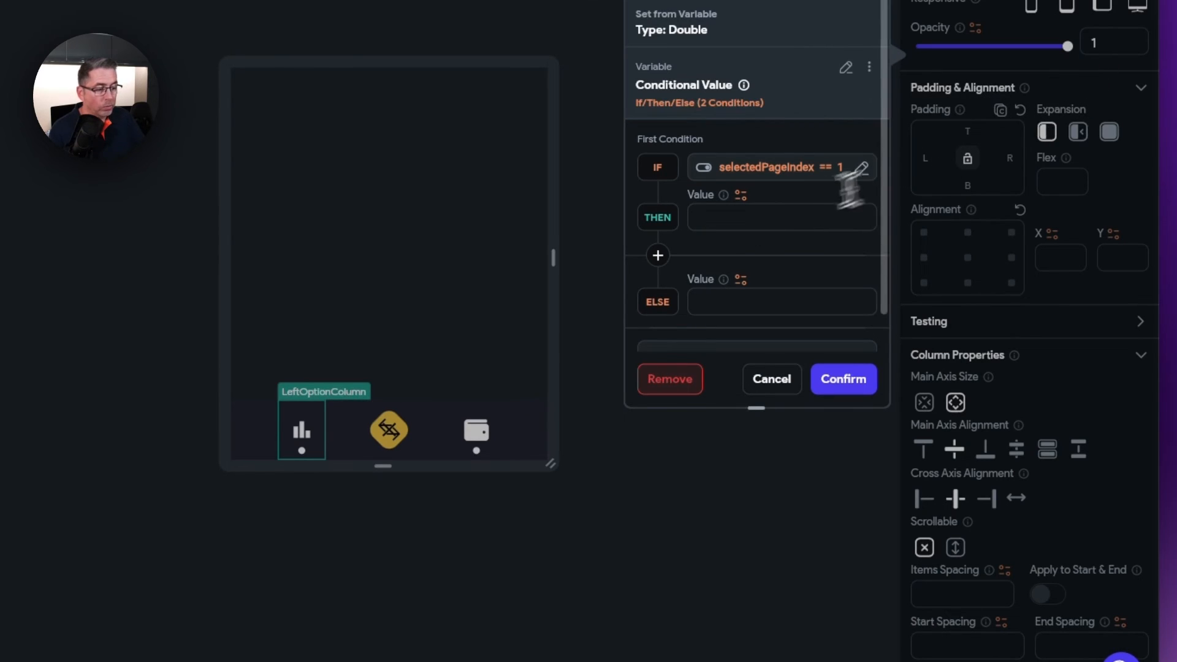
text(1)
click(752, 300)
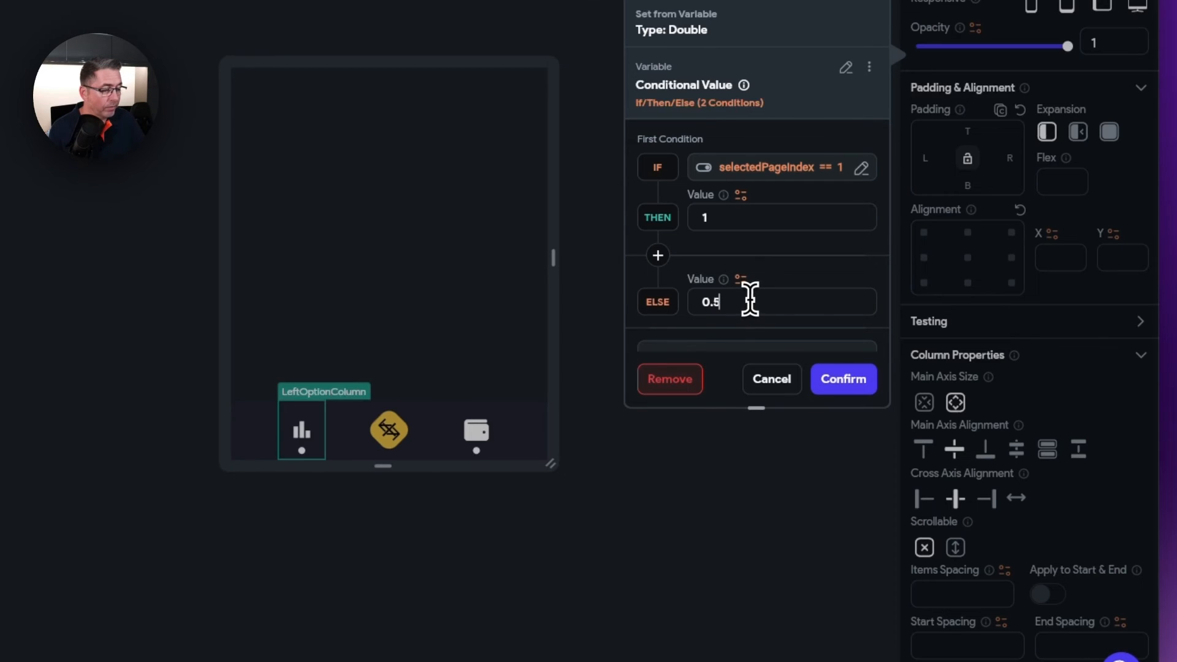
scroll(750, 300, down, 2)
click(857, 386)
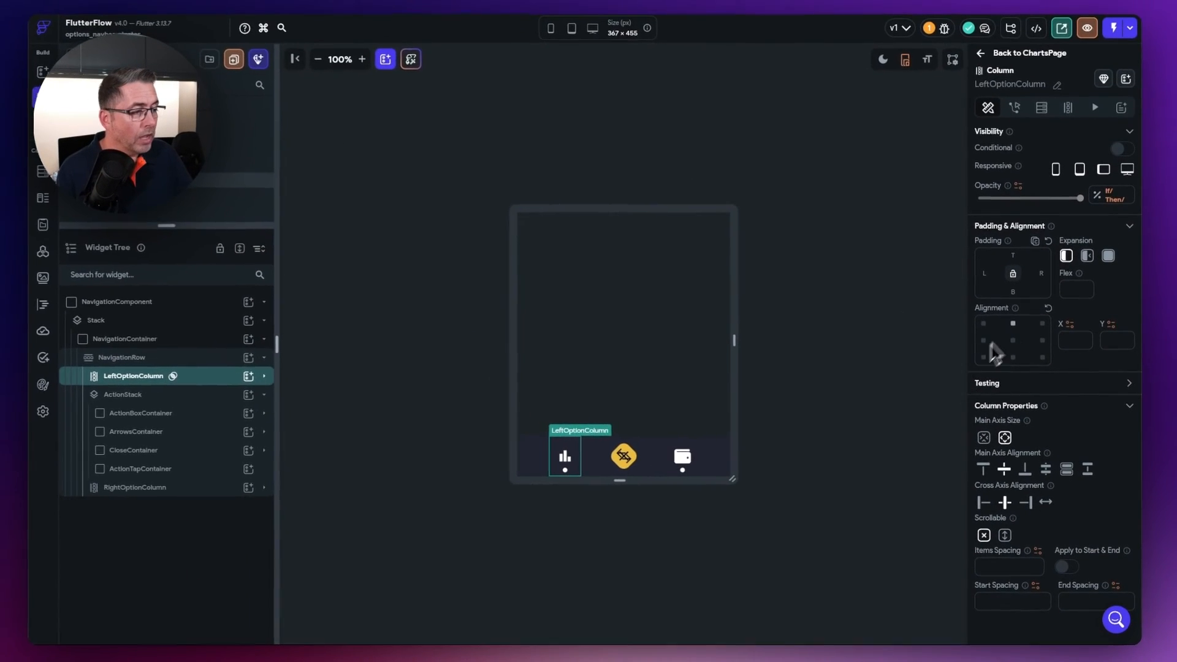
- Copy the left option's conditional opacity and paste it onto RightOptionColumn's Opacity
click(1113, 207)
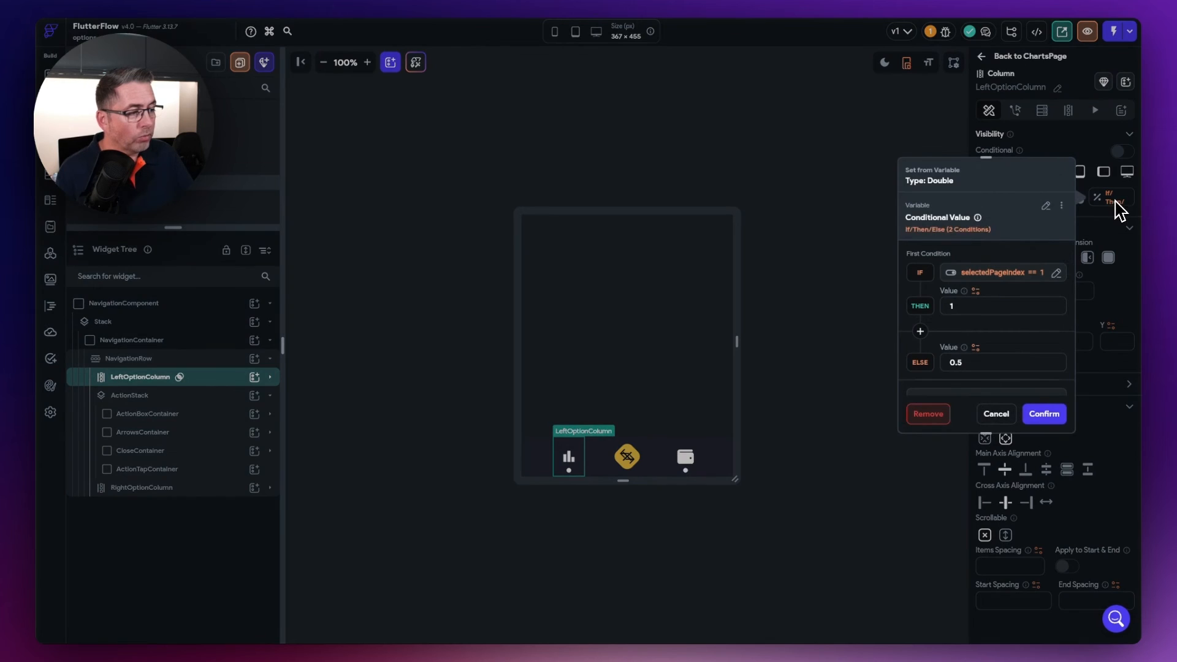
click(1064, 207)
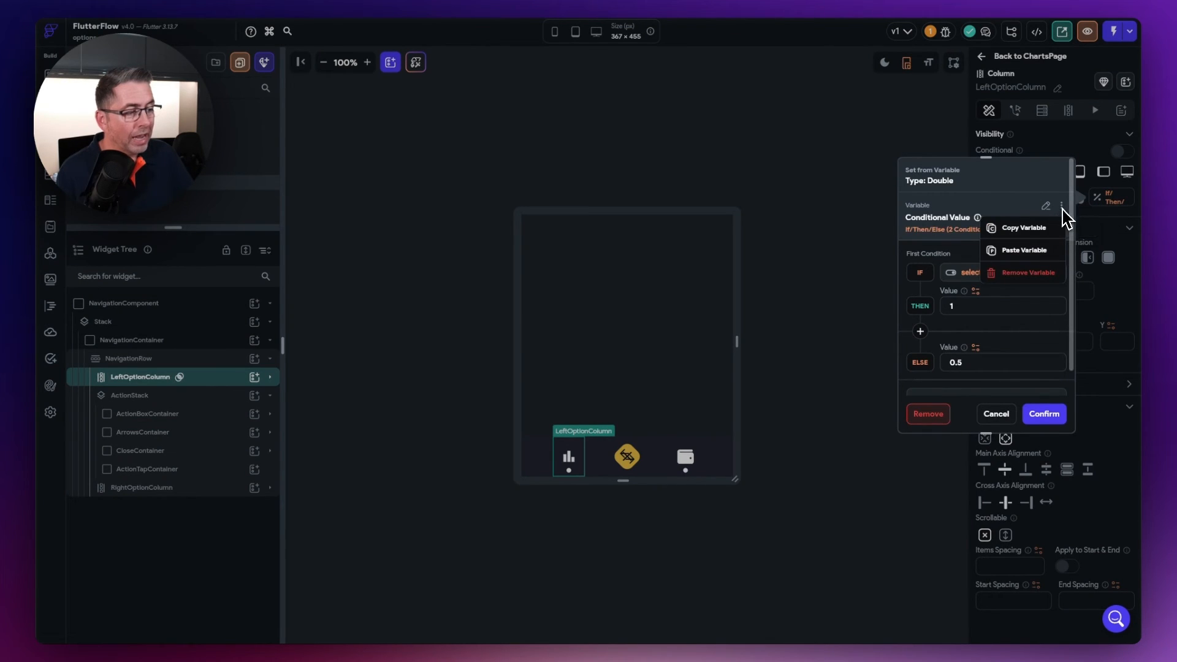
click(1031, 230)
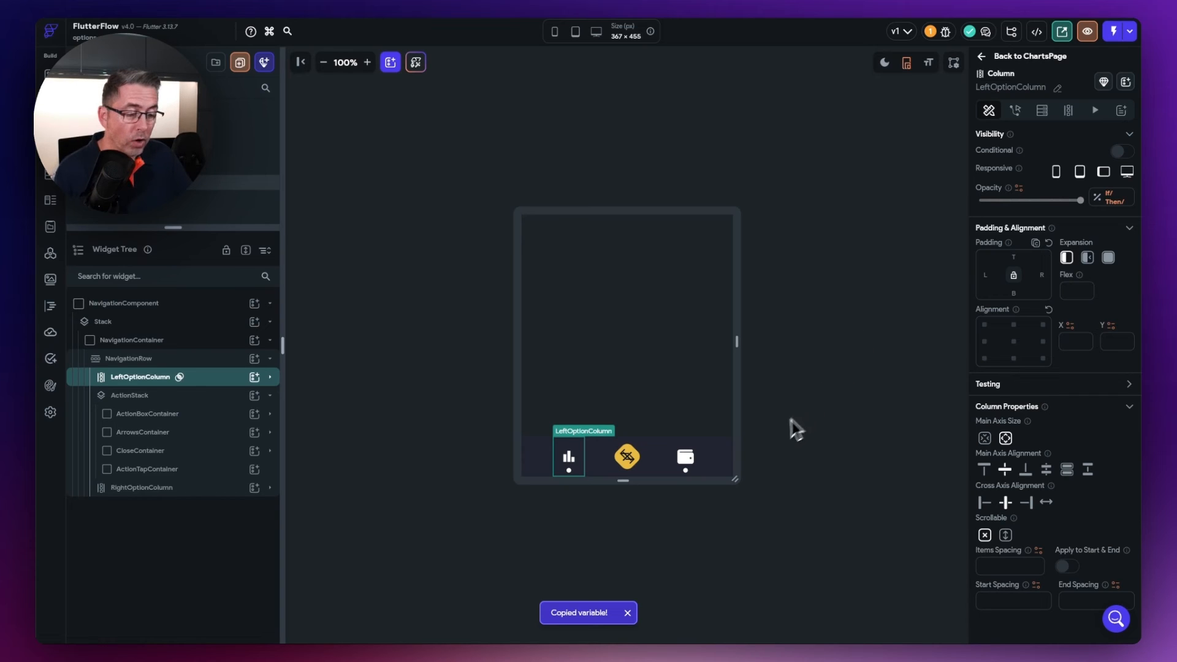
click(692, 459)
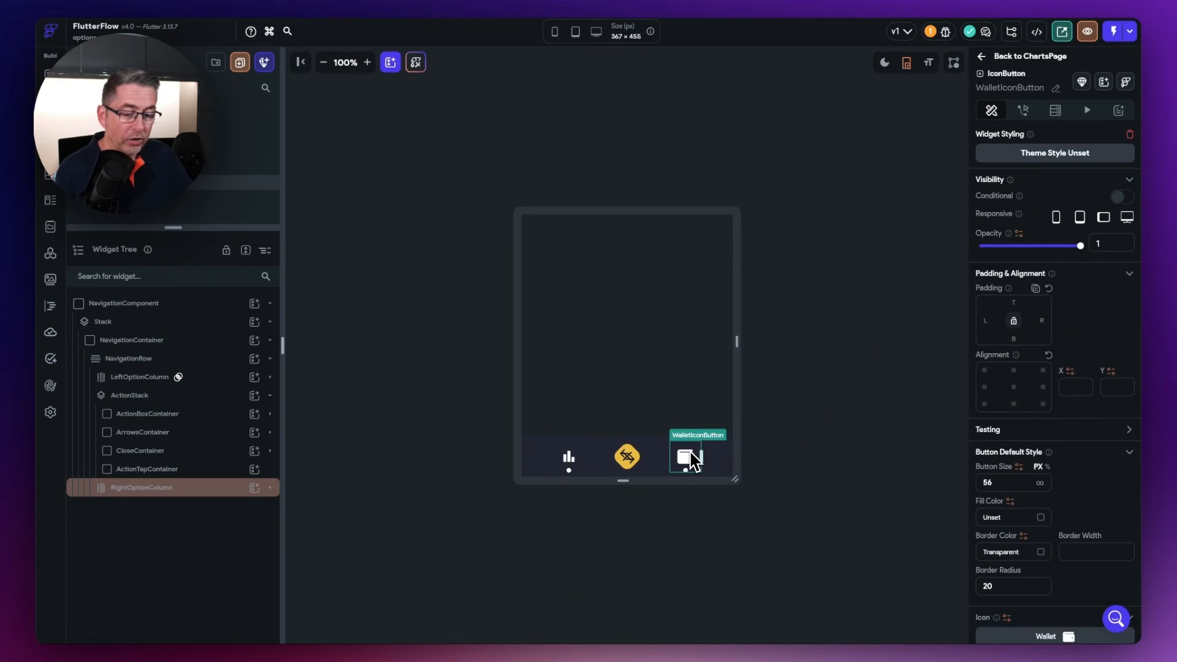
click(158, 489)
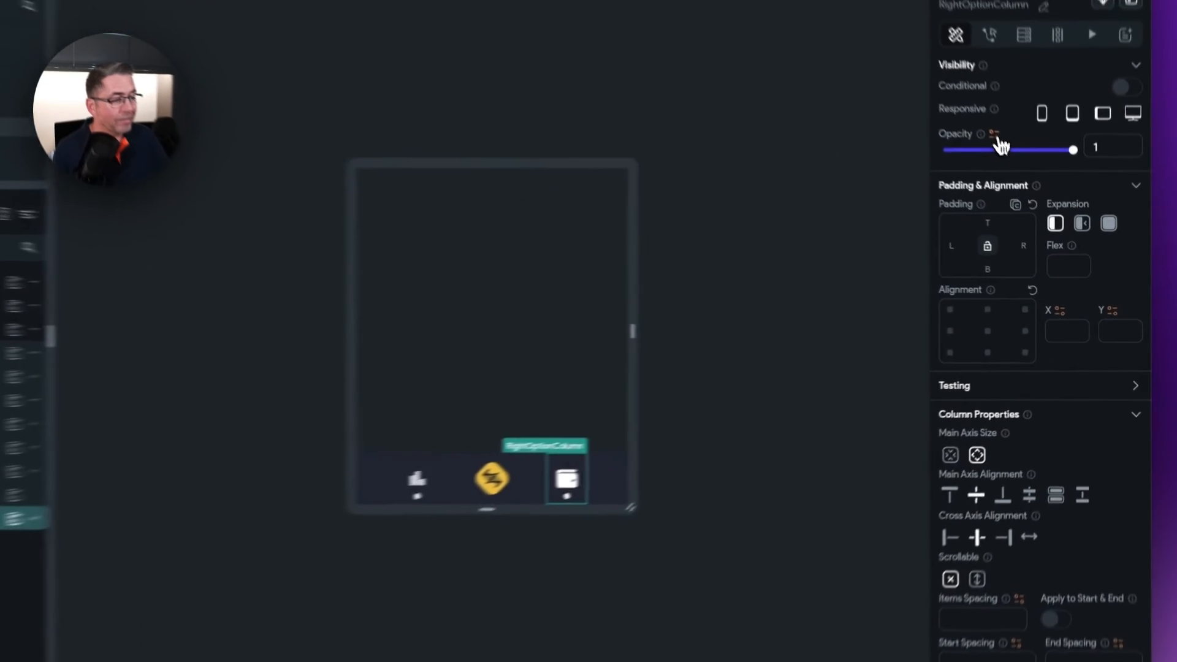
click(995, 138)
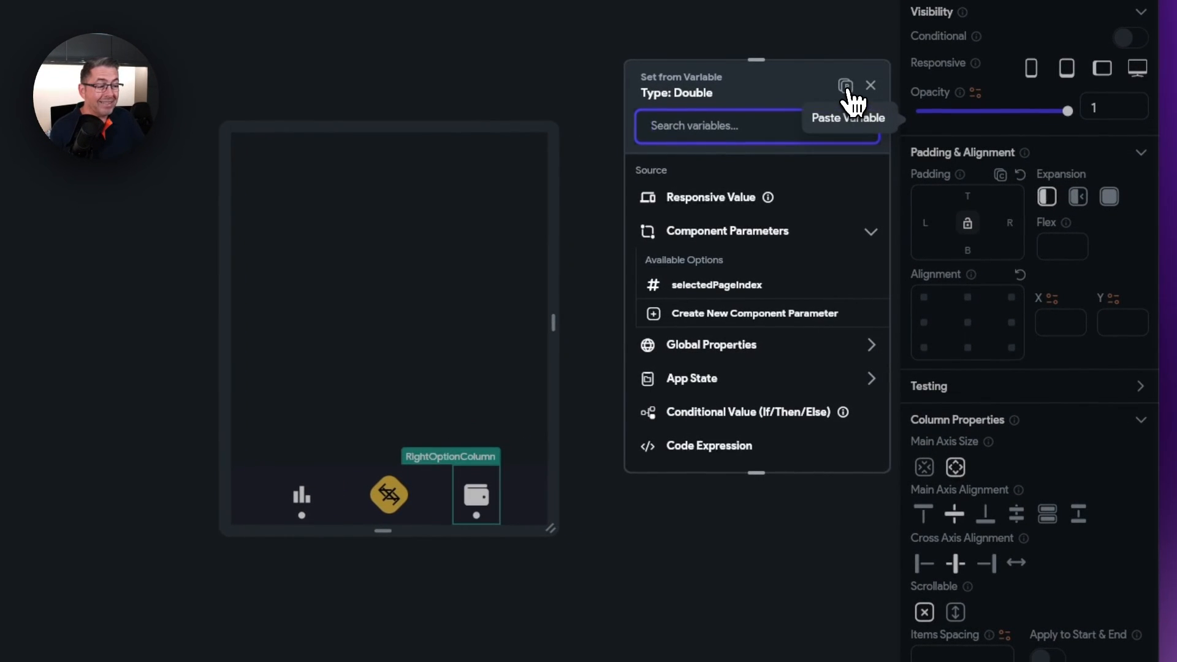
click(845, 86)
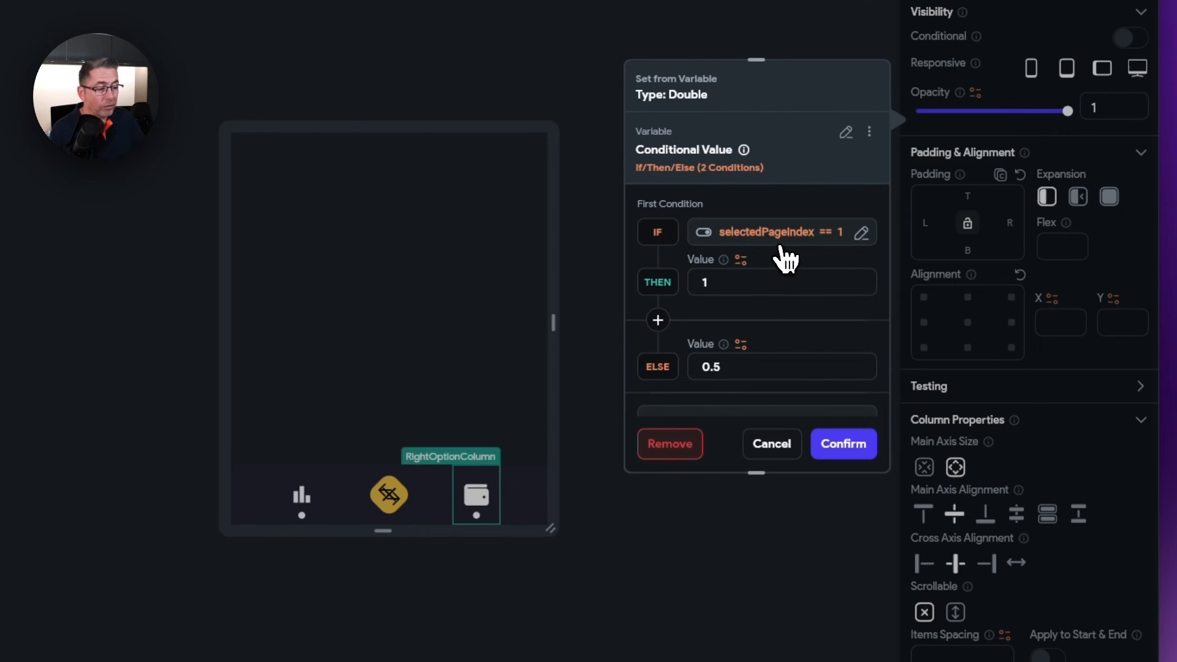
- Change the pasted condition to selectedPageIndex == 2 and confirm it
click(835, 247)
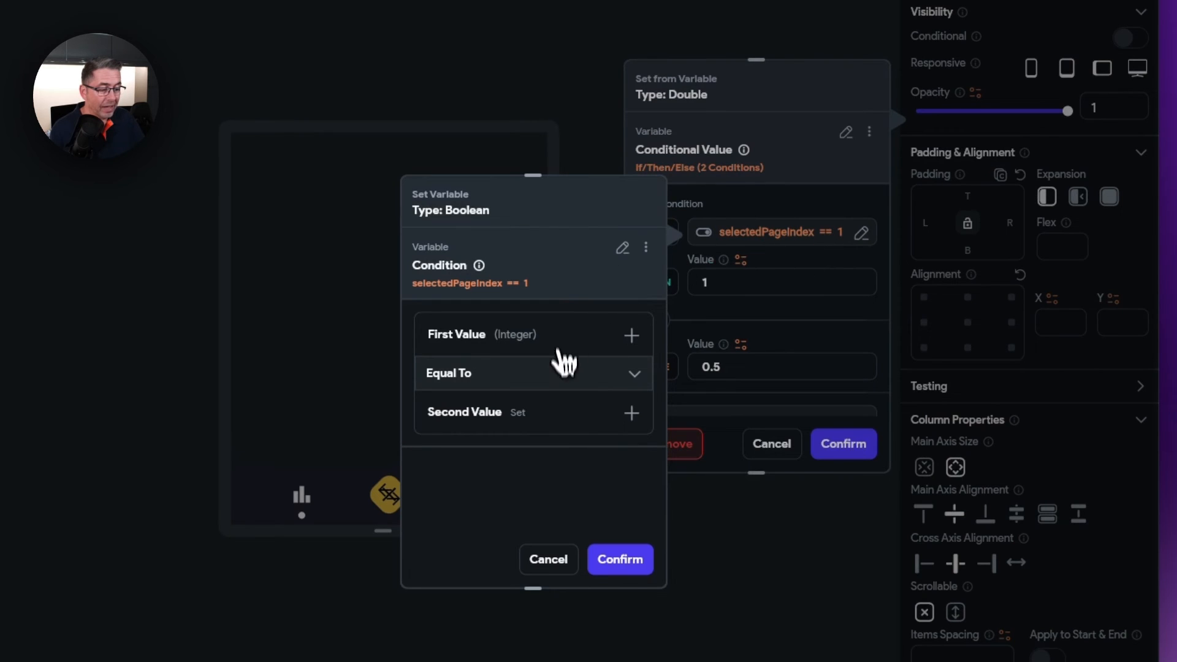
click(551, 414)
text(2)
click(620, 559)
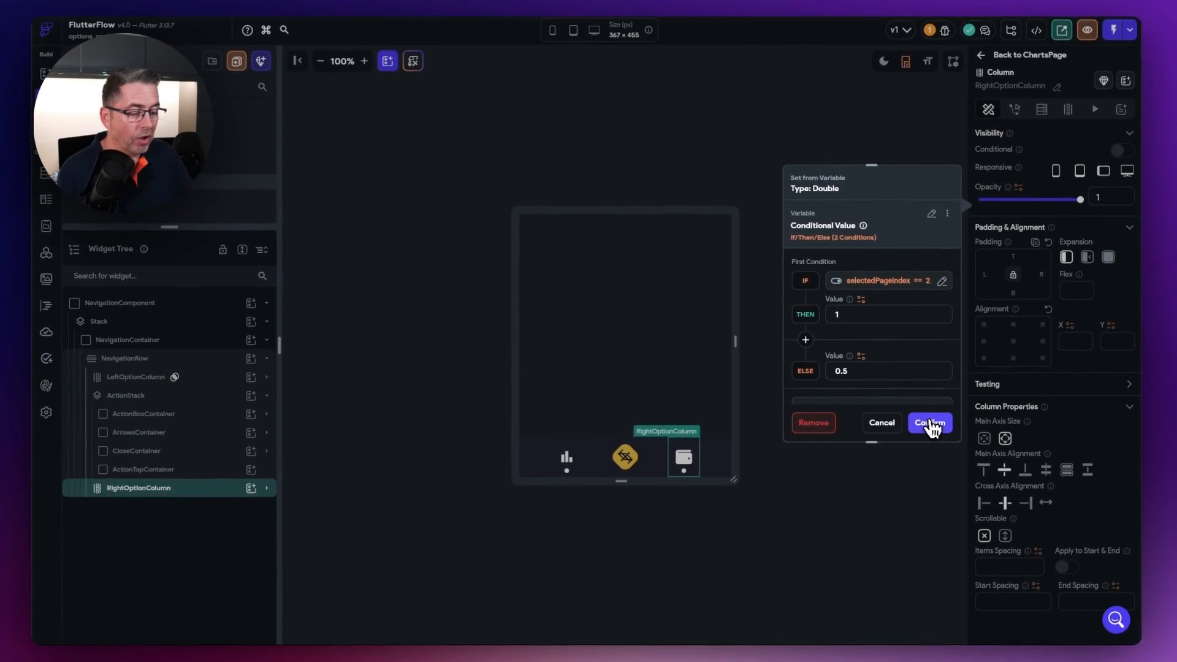
click(922, 424)
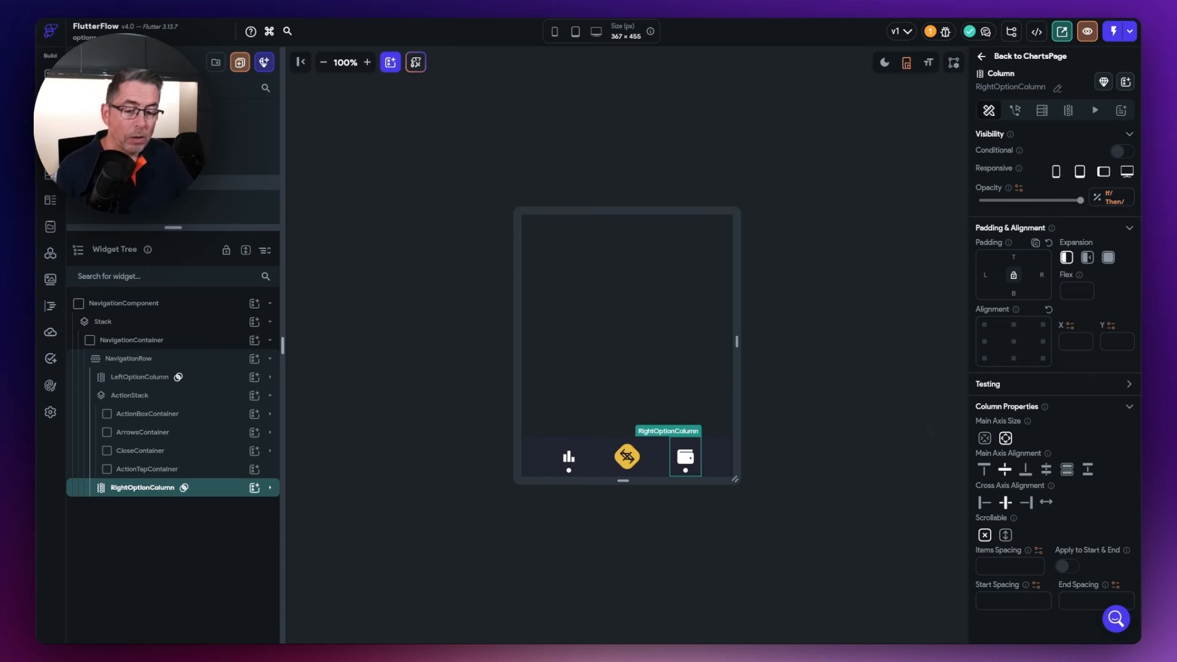
click(809, 333)
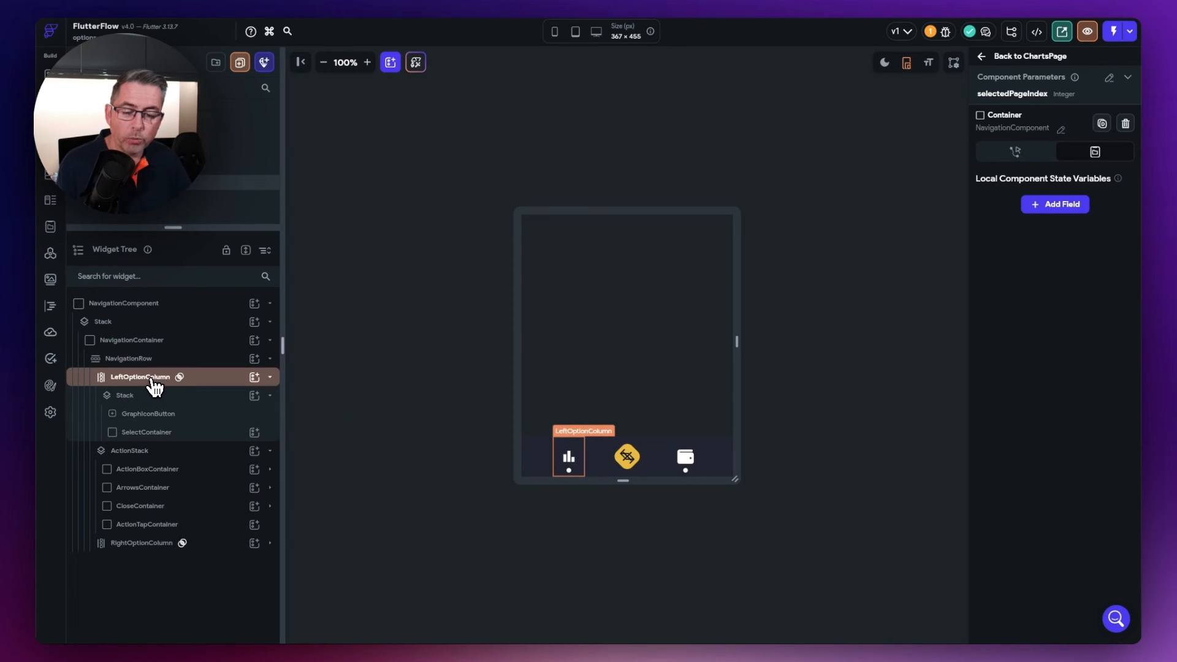
- Give the left SelectContainer dot conditional visibility using a single condition
click(140, 434)
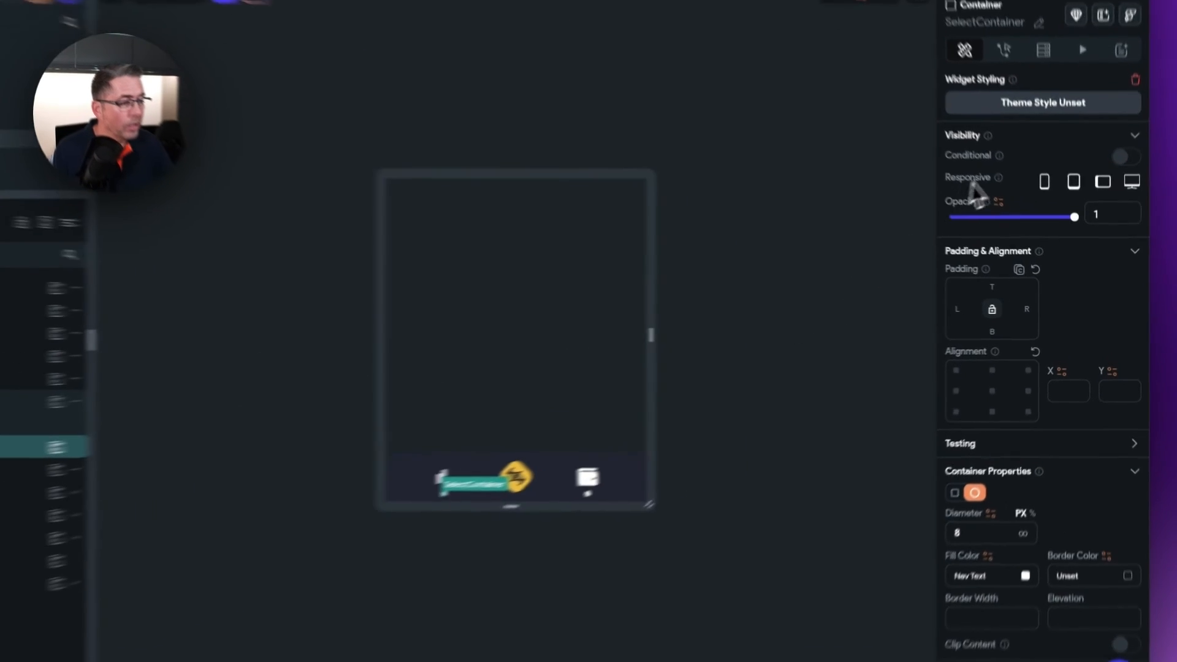
click(1120, 197)
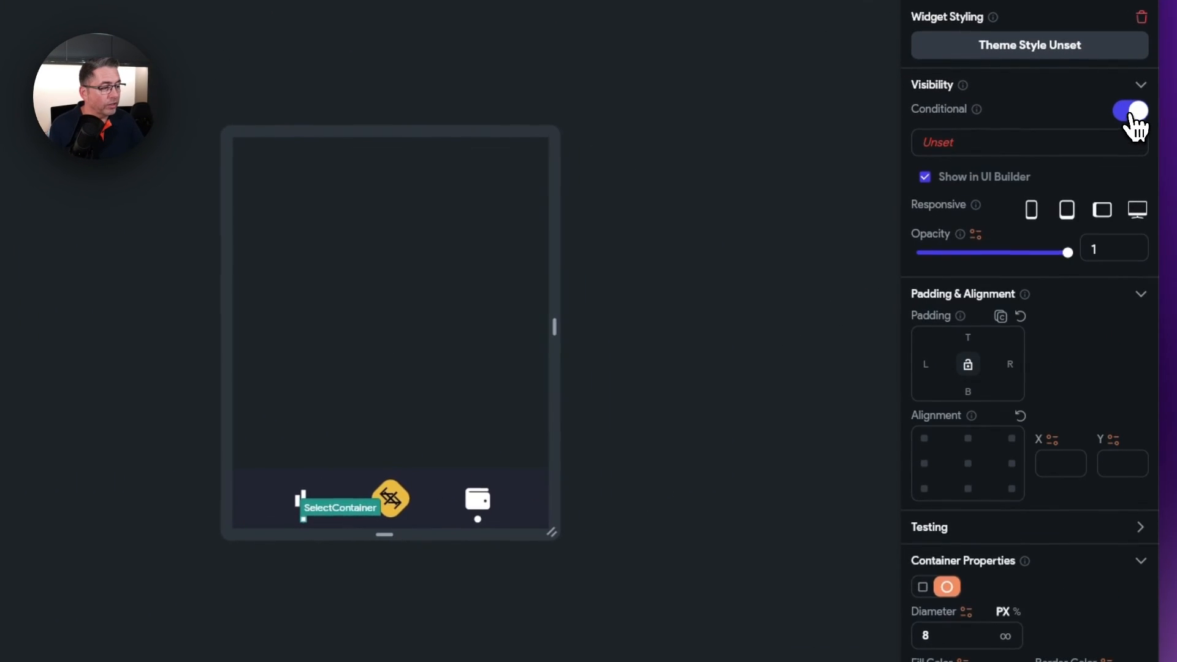
click(943, 148)
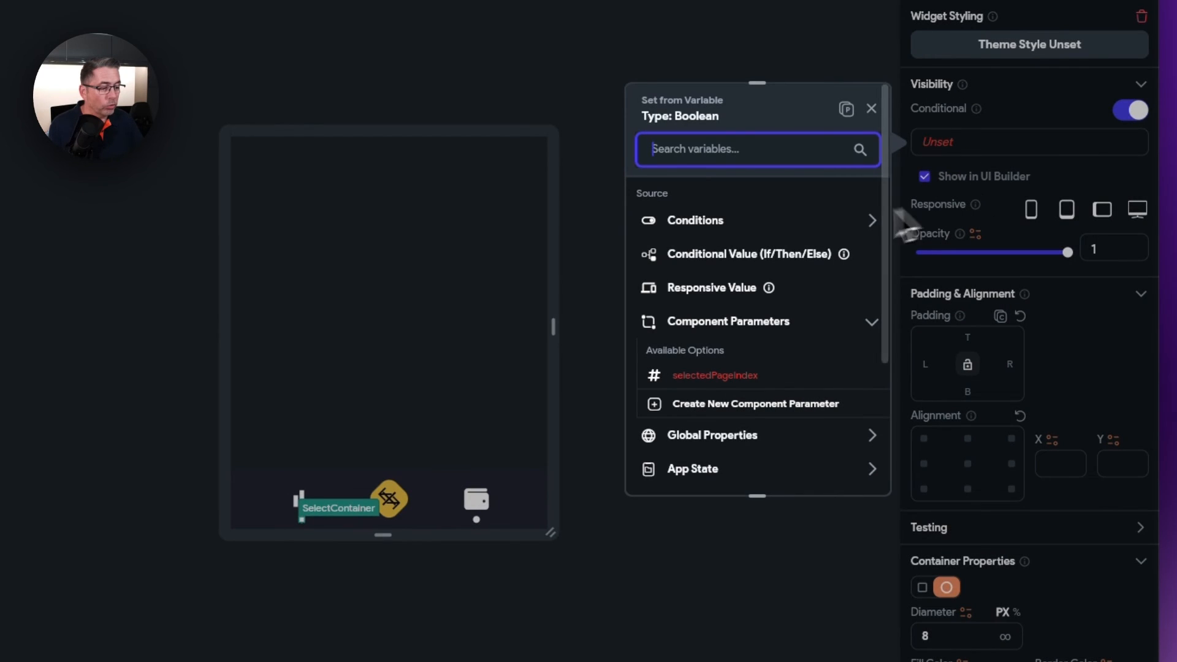
click(708, 228)
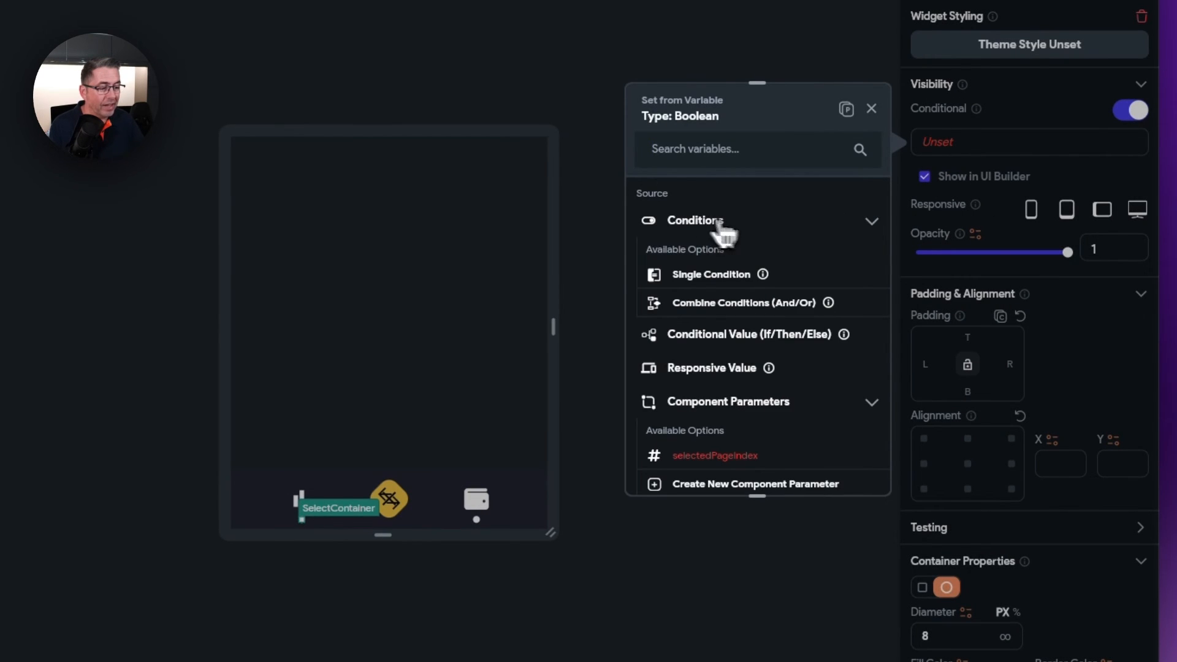
click(728, 280)
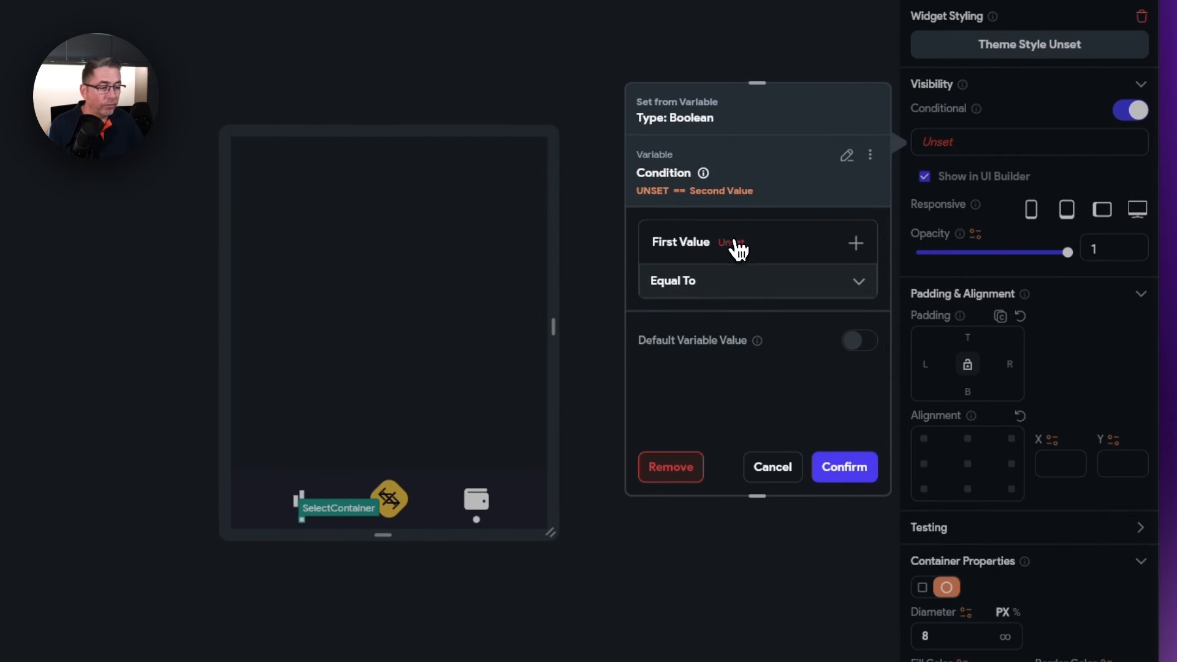
- Set the dot's visibility condition to selectedPageIndex equal to 1 and confirm
click(734, 247)
click(704, 278)
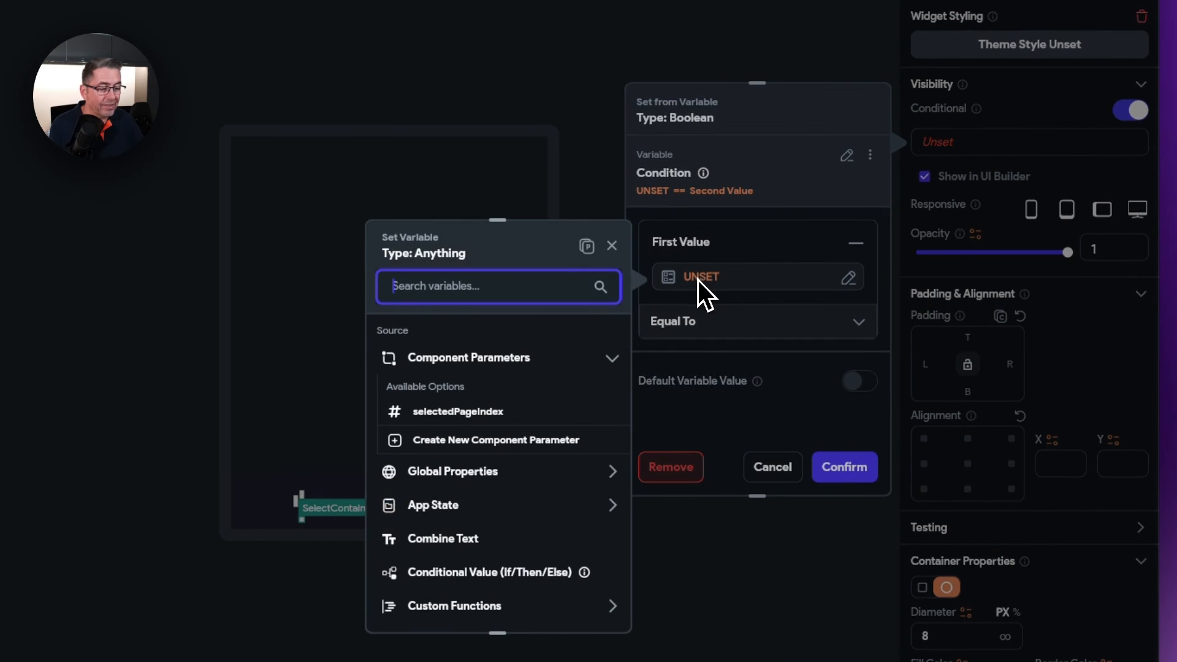
click(441, 412)
click(586, 604)
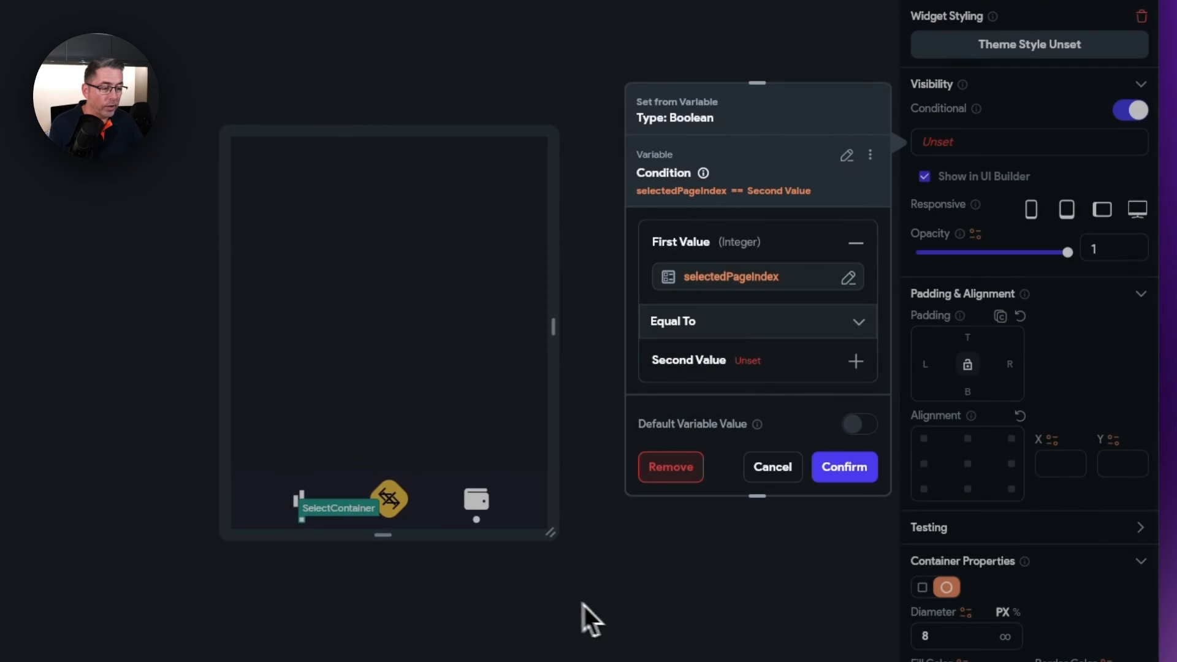
click(758, 367)
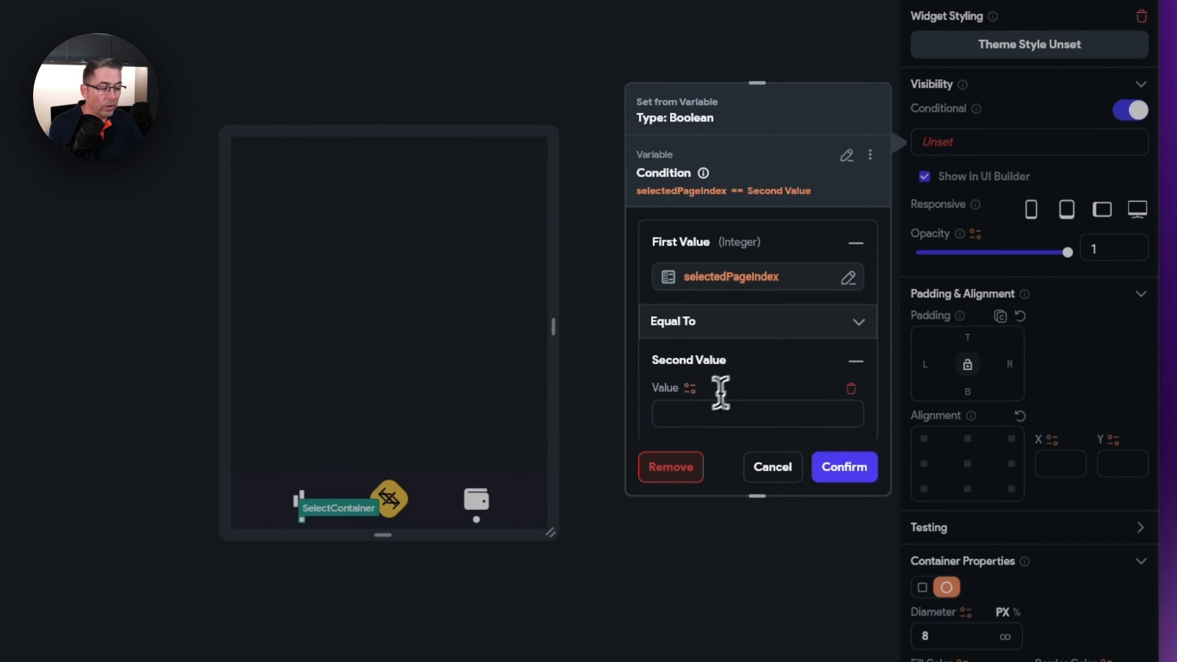
click(701, 411)
text(1)
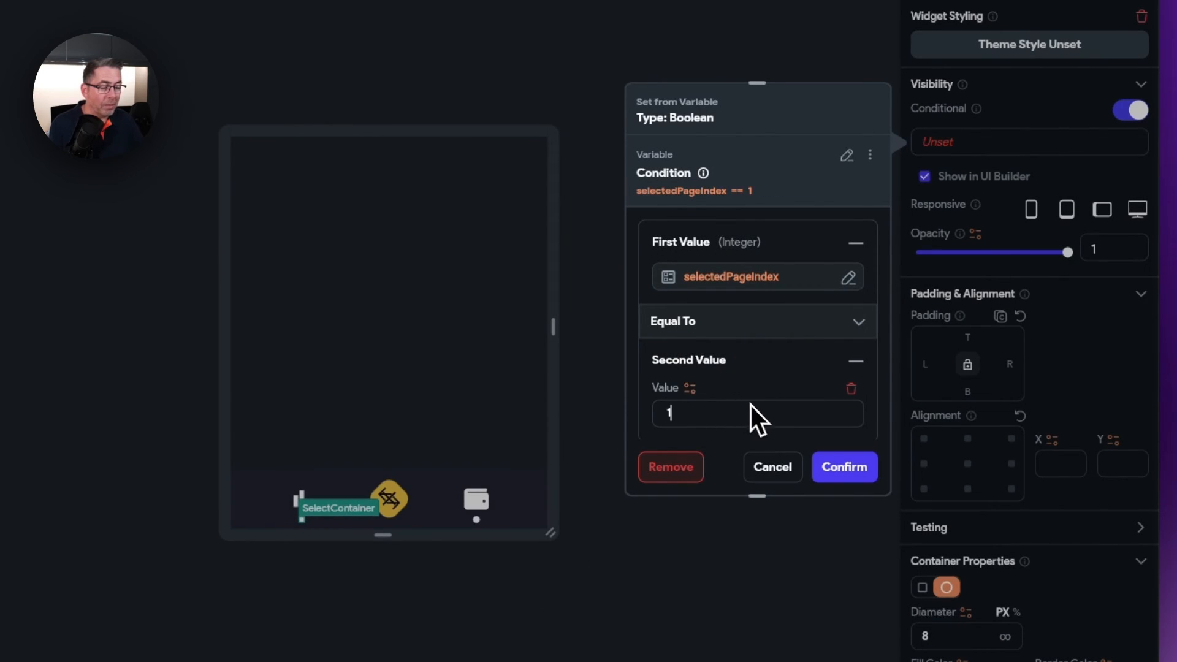
click(861, 472)
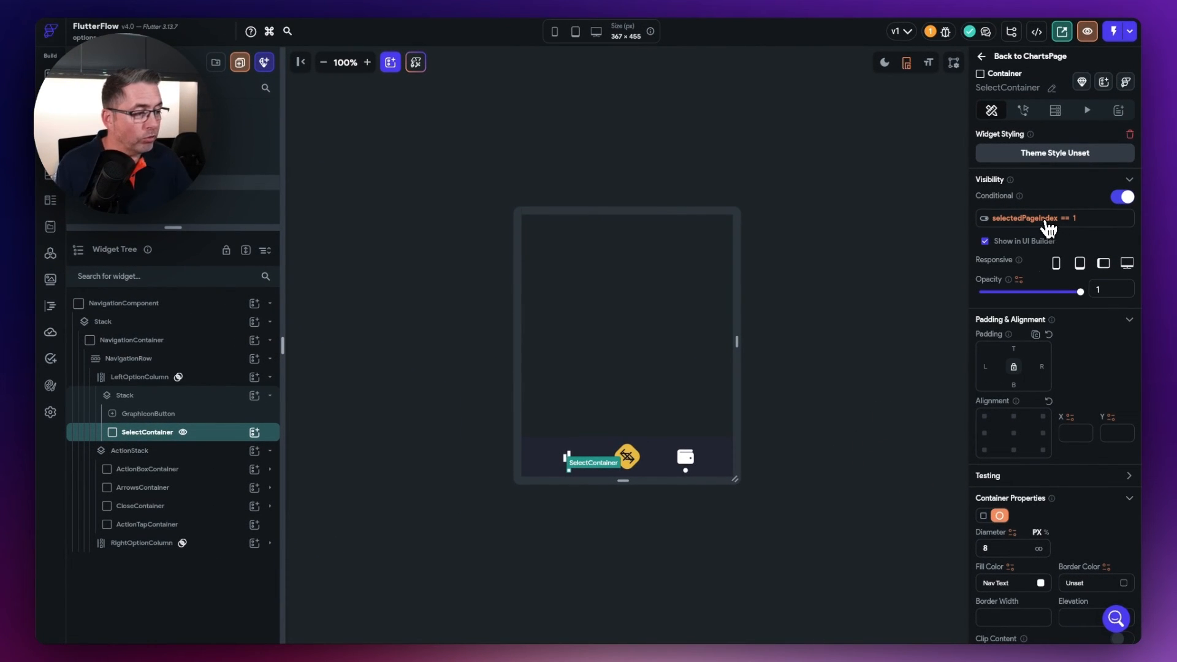
click(1047, 222)
- Copy the left dot's visibility condition and select the right SelectContainer dot
click(948, 227)
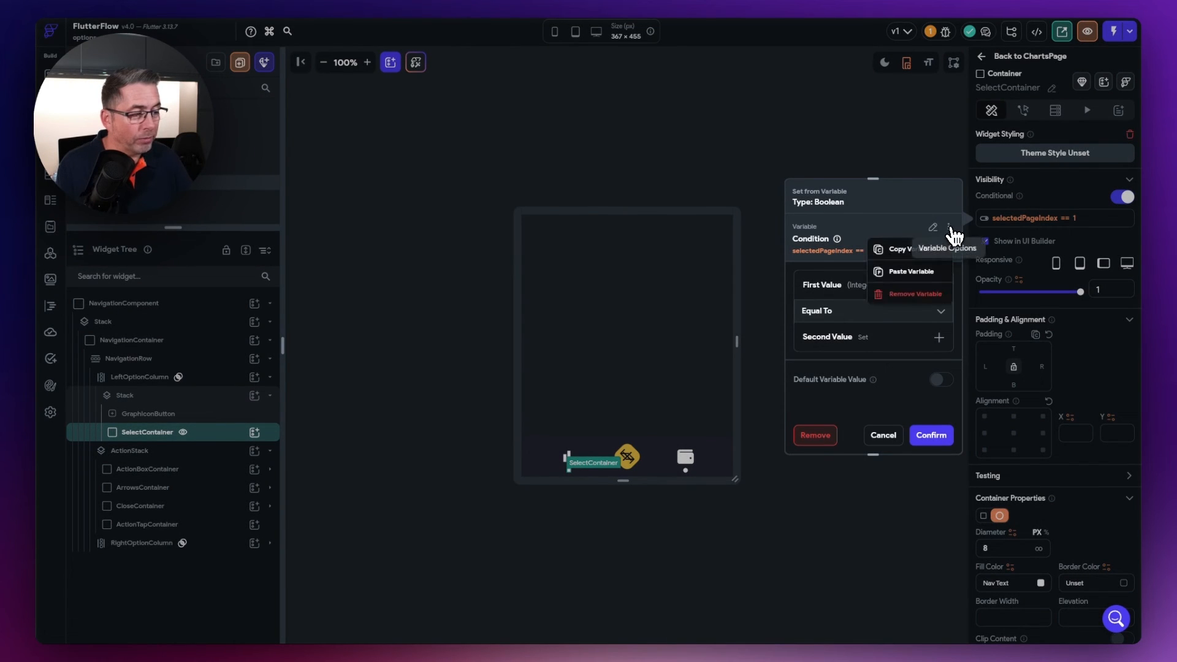
click(919, 246)
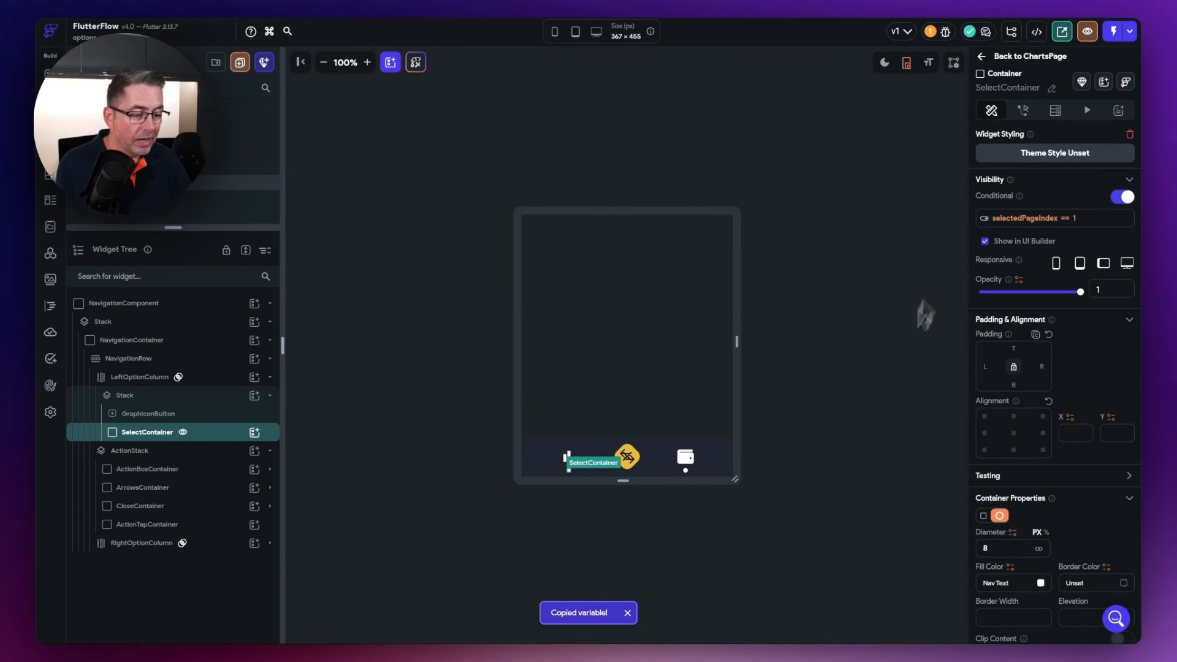
click(691, 476)
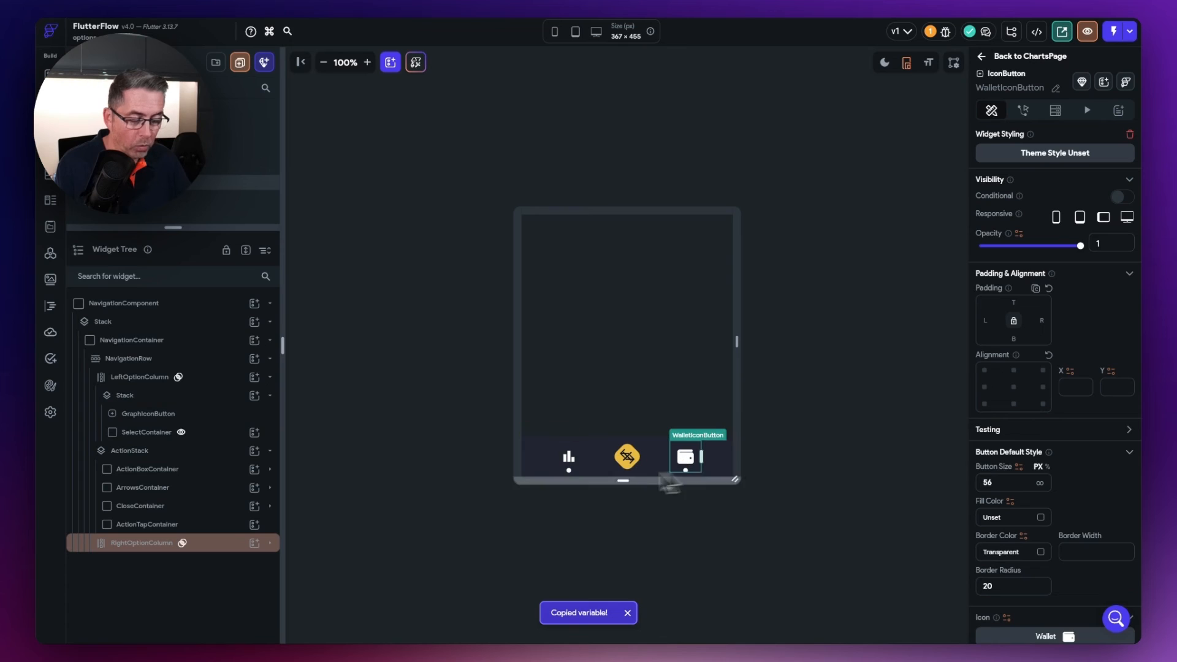
click(270, 542)
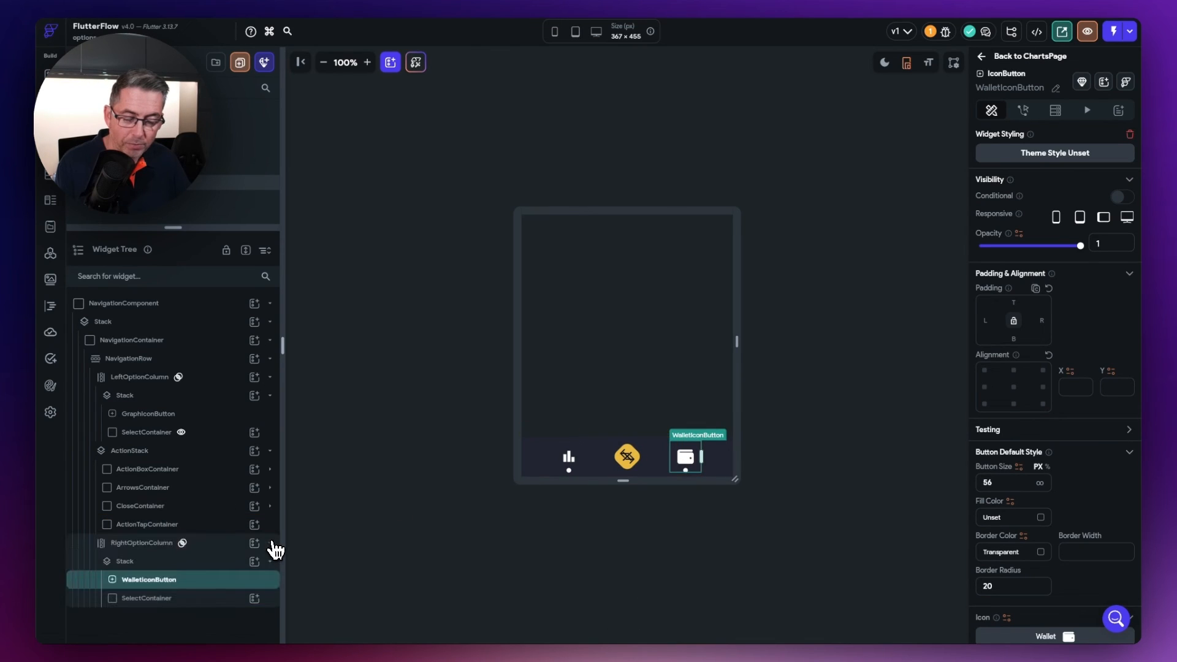
click(160, 599)
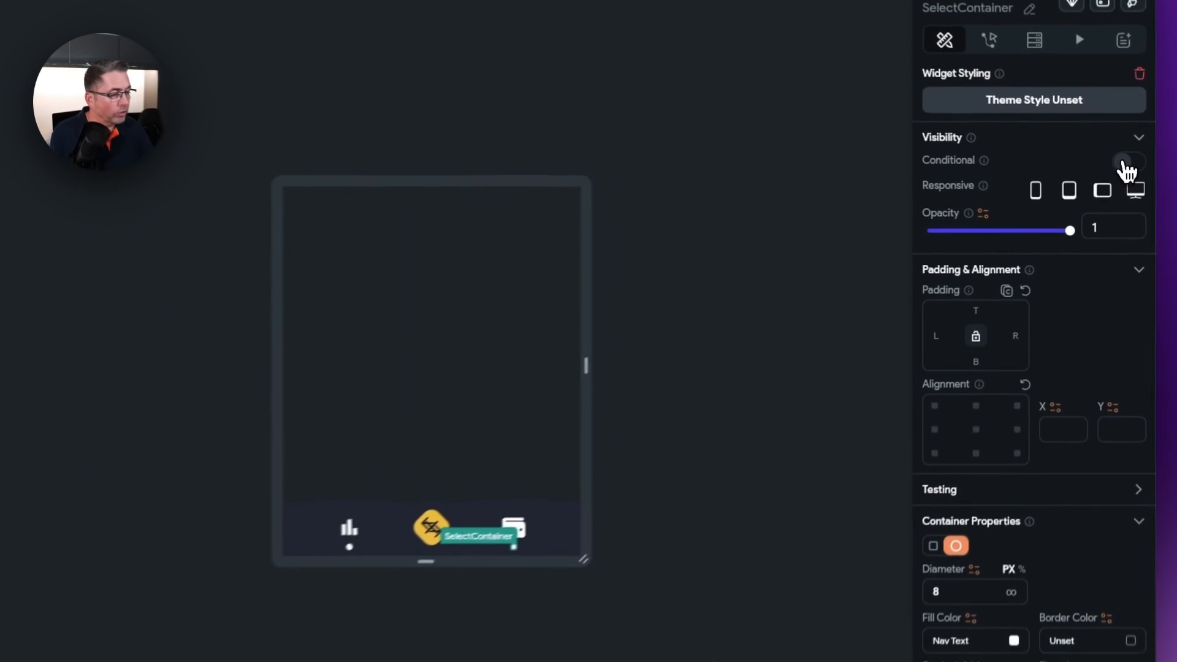
- Enable conditional visibility on the right dot with the pasted condition changed to 2
click(1117, 196)
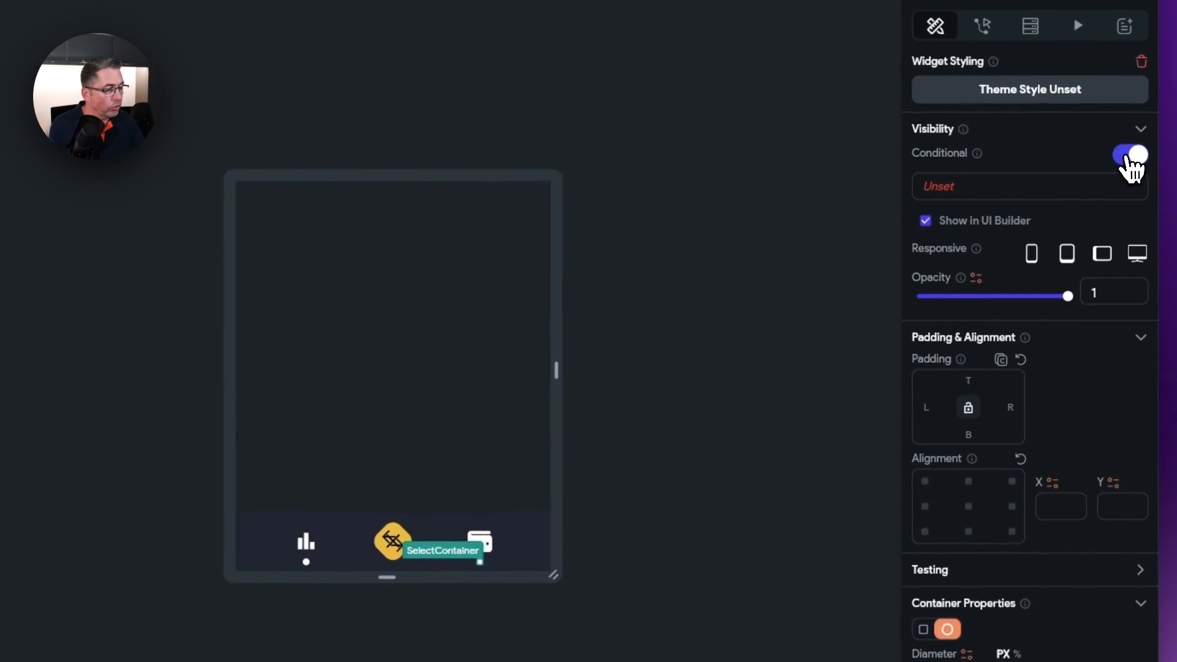
click(942, 191)
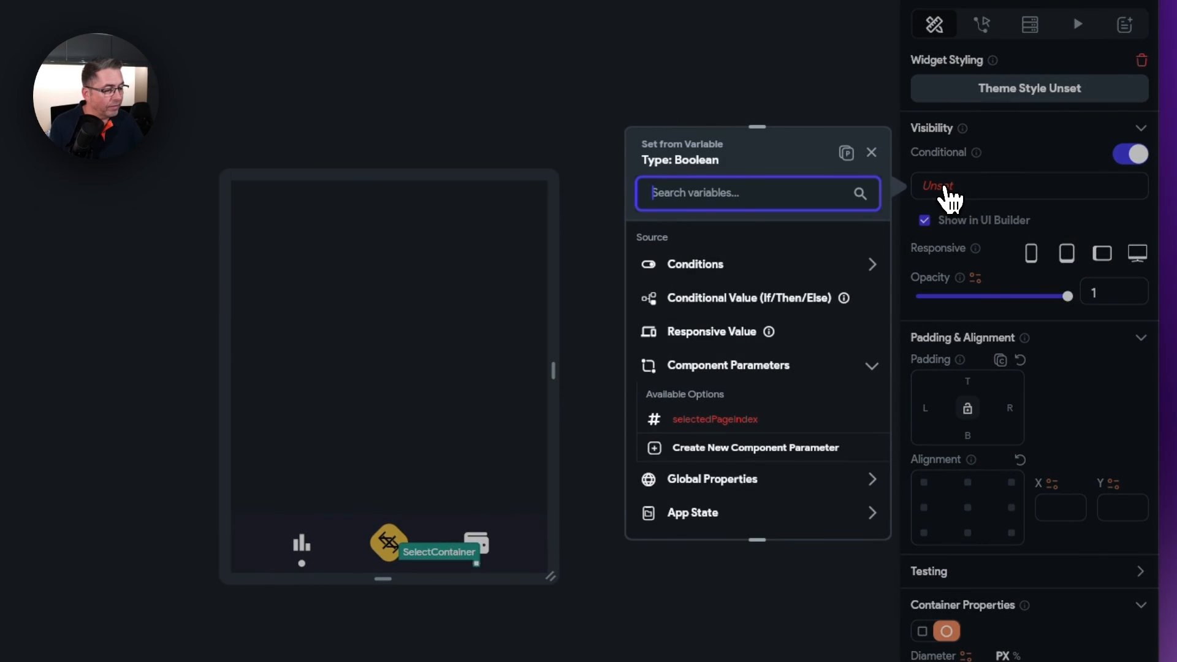
click(848, 155)
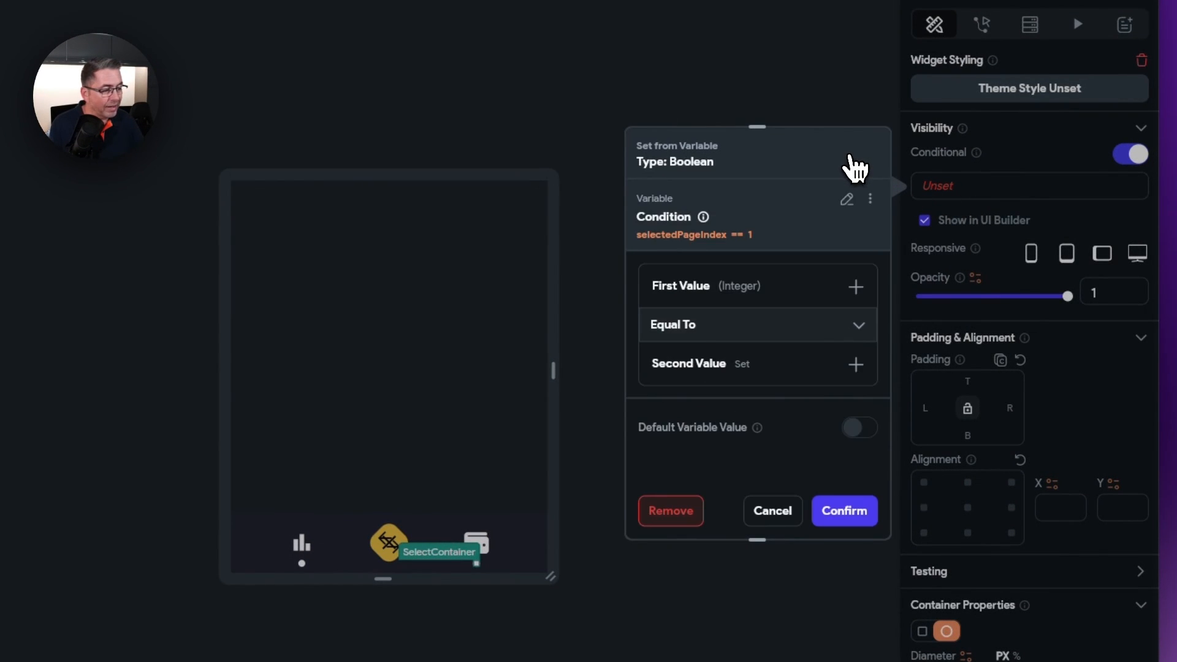
click(771, 380)
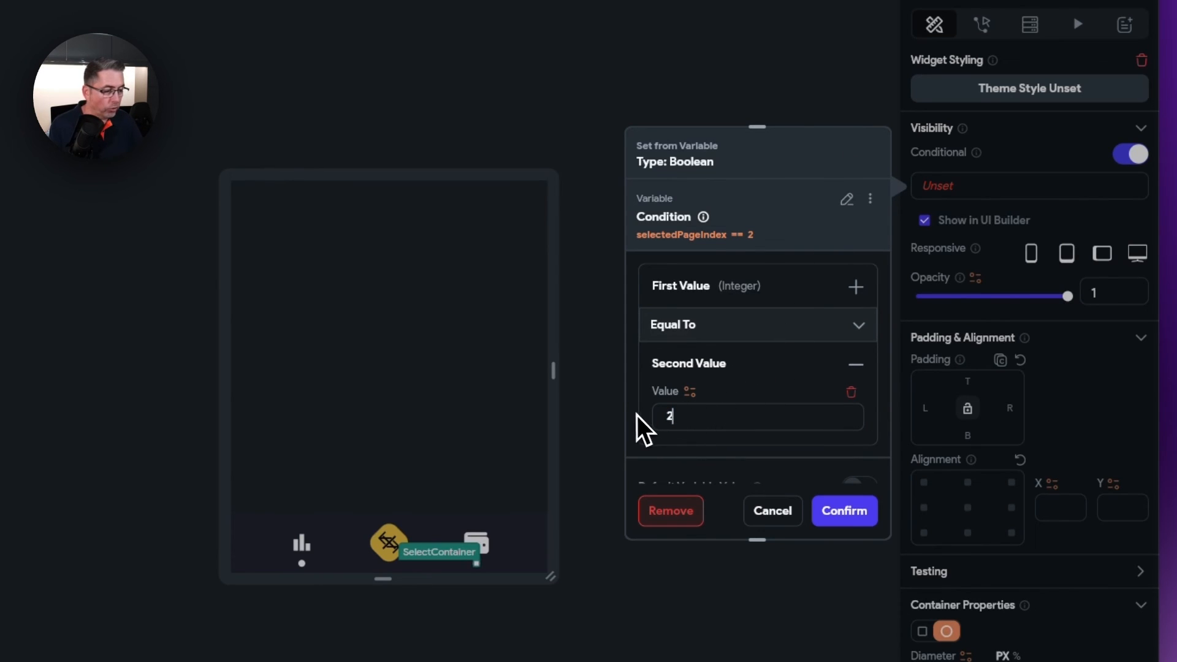
click(853, 517)
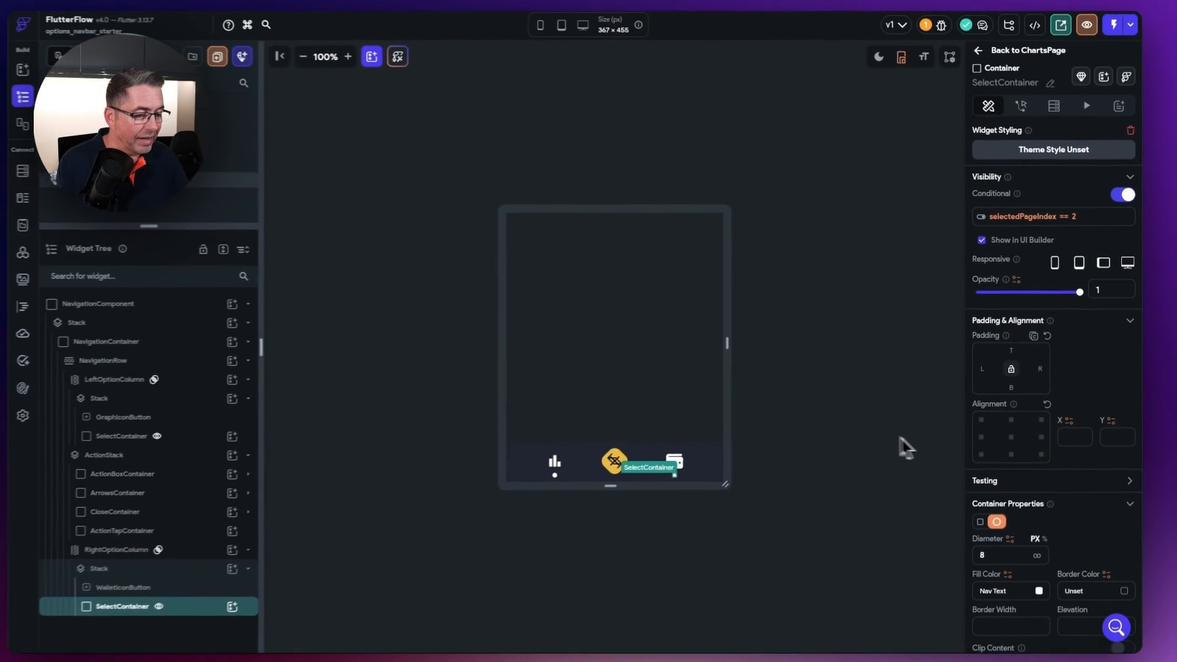
click(757, 453)
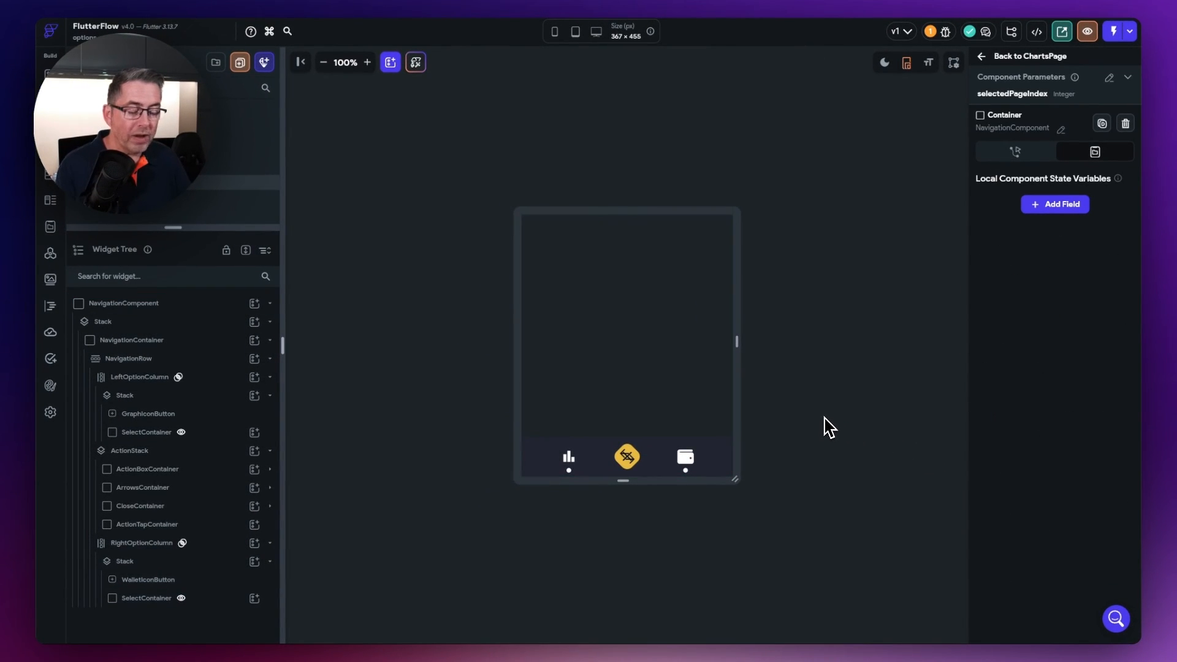
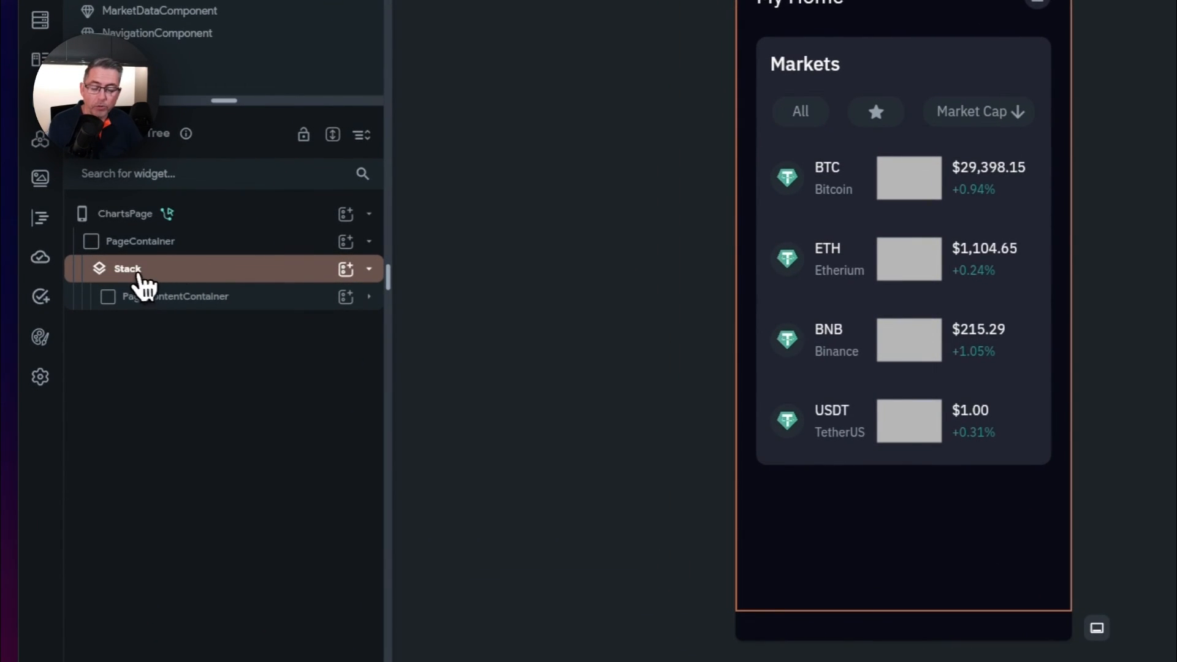
- Add NavigationComponent under ChartsPage's Stack with selectedPageIndex 1, then open WalletPage
click(135, 282)
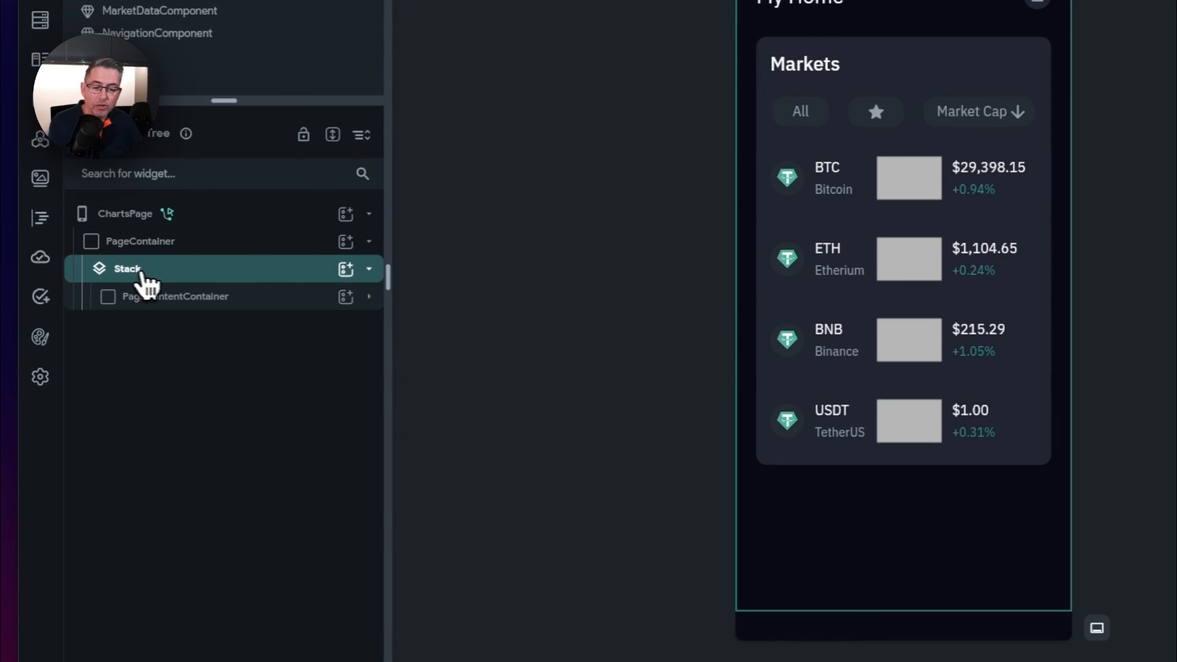
click(347, 271)
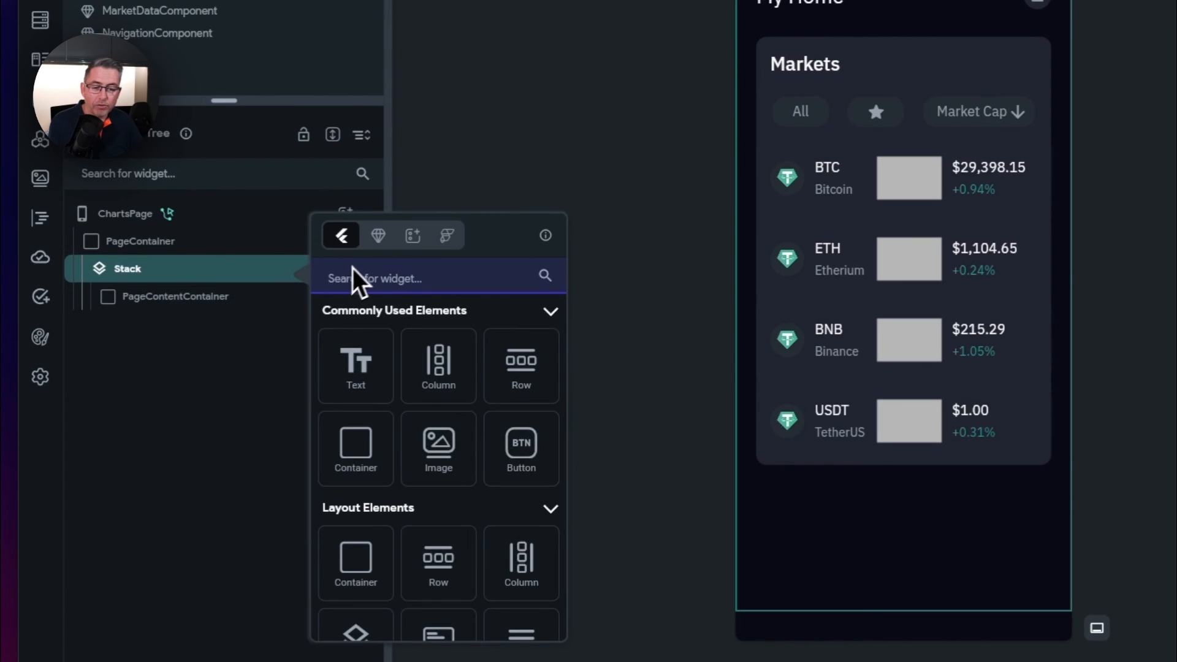
click(377, 236)
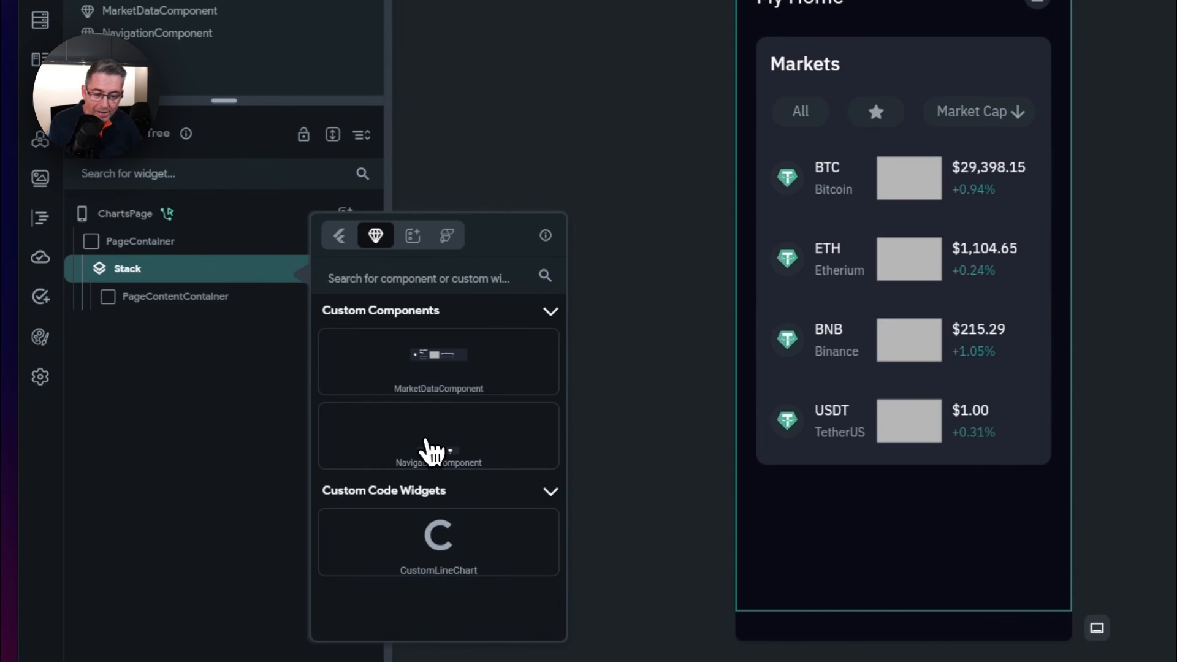
click(439, 441)
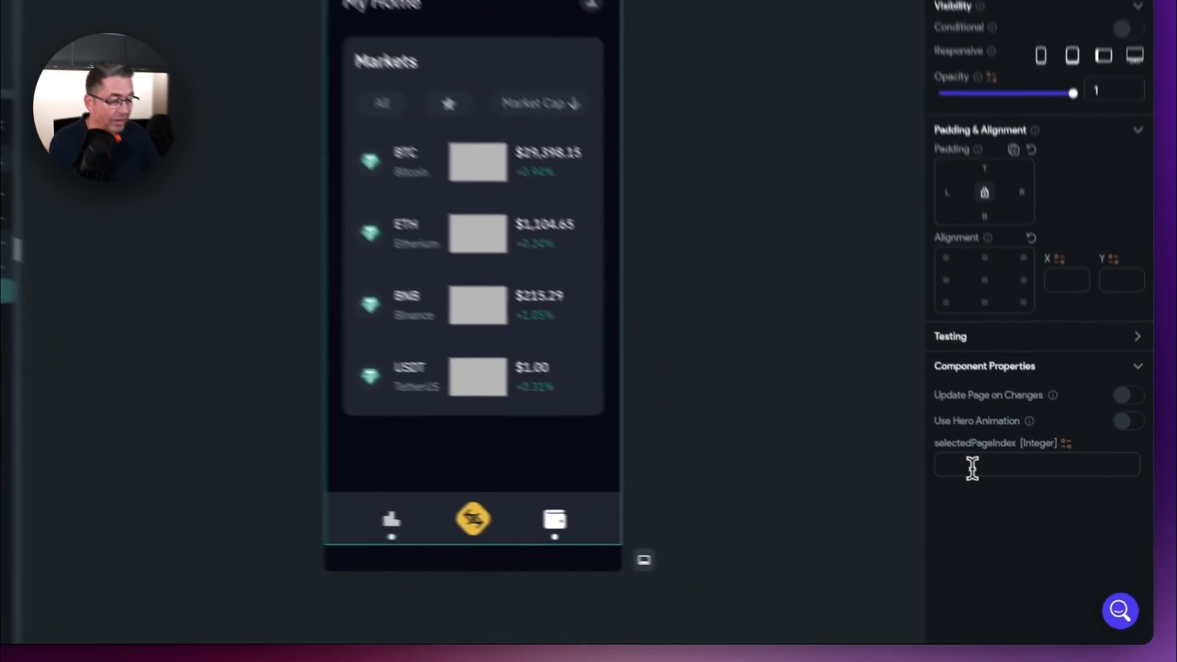
click(973, 470)
text(1)
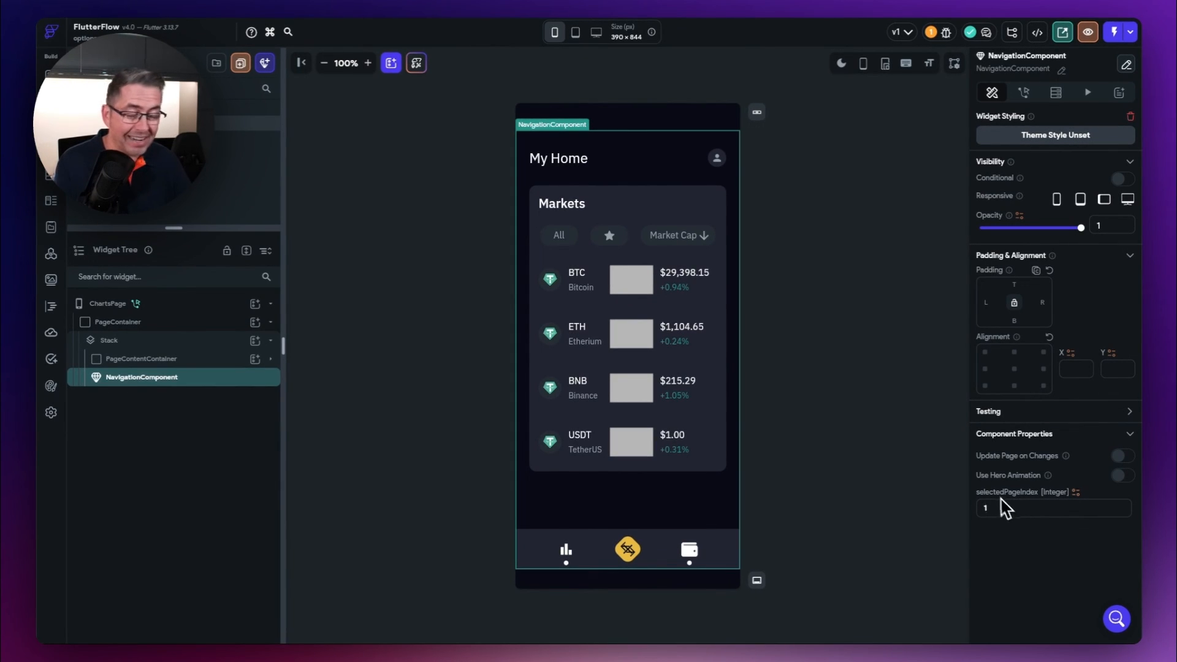
click(239, 138)
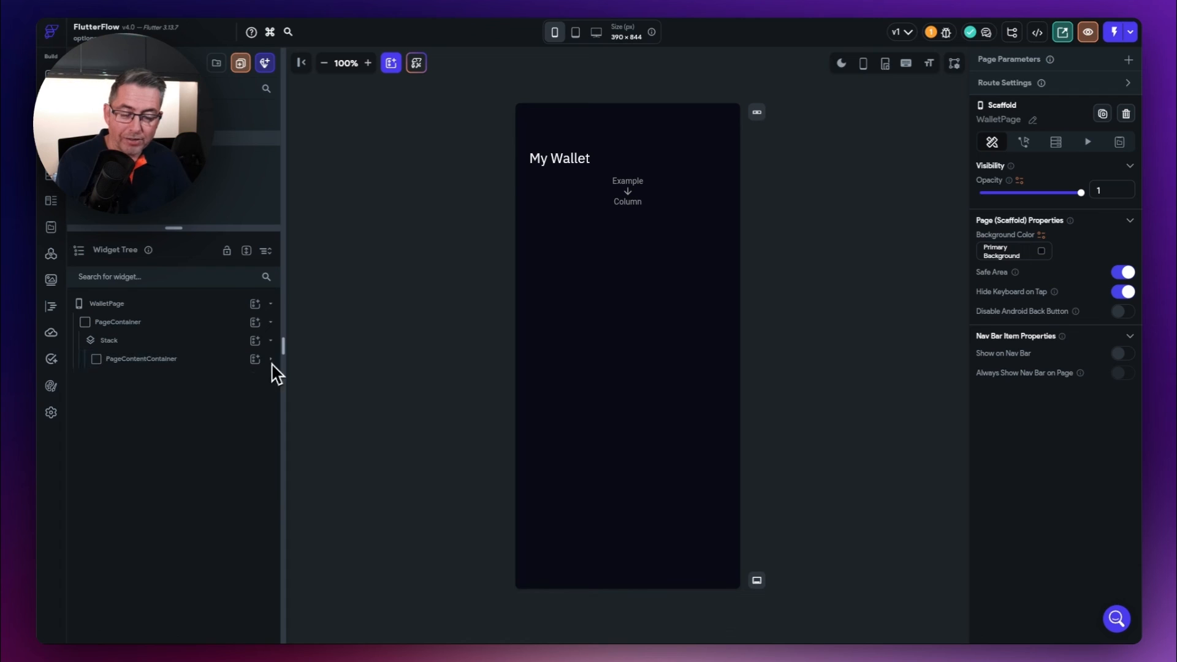
- Place NavigationComponent under WalletPage's Stack so the nav bar shows along the bottom
click(254, 340)
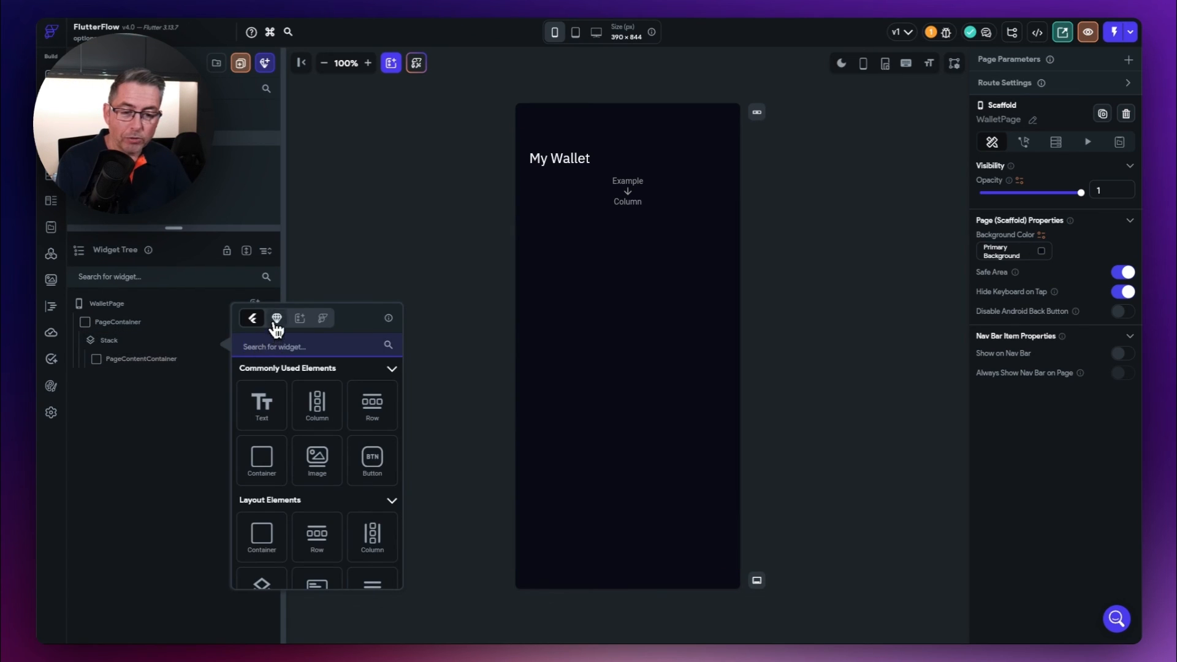
click(277, 318)
click(334, 413)
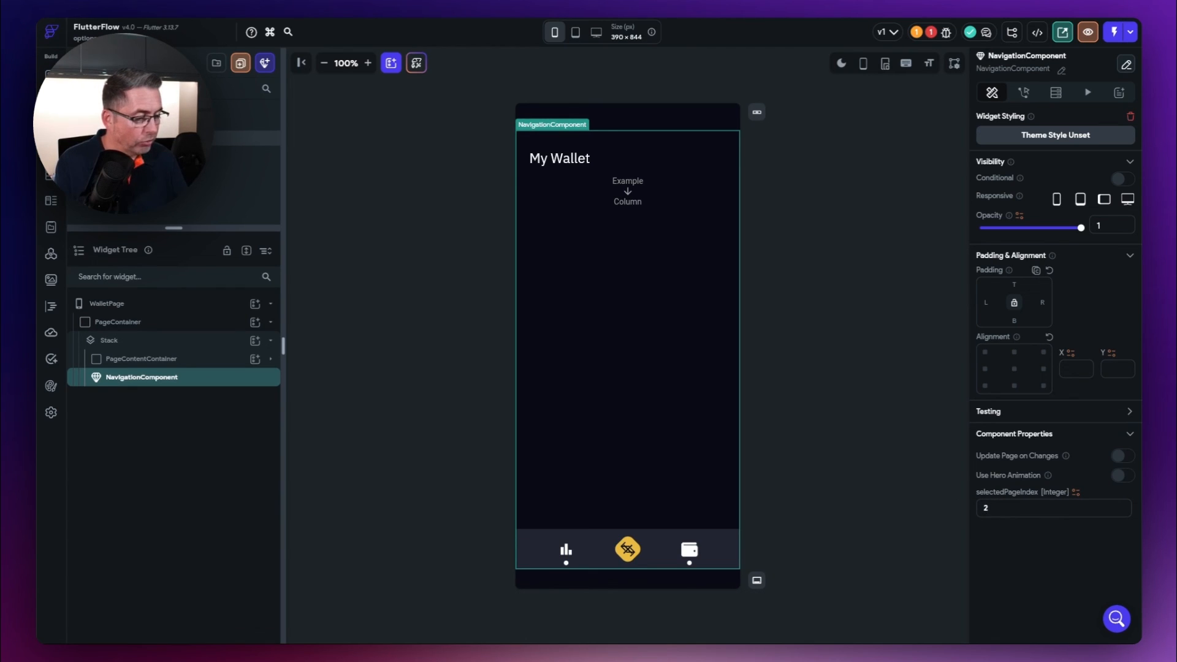
click(386, 322)
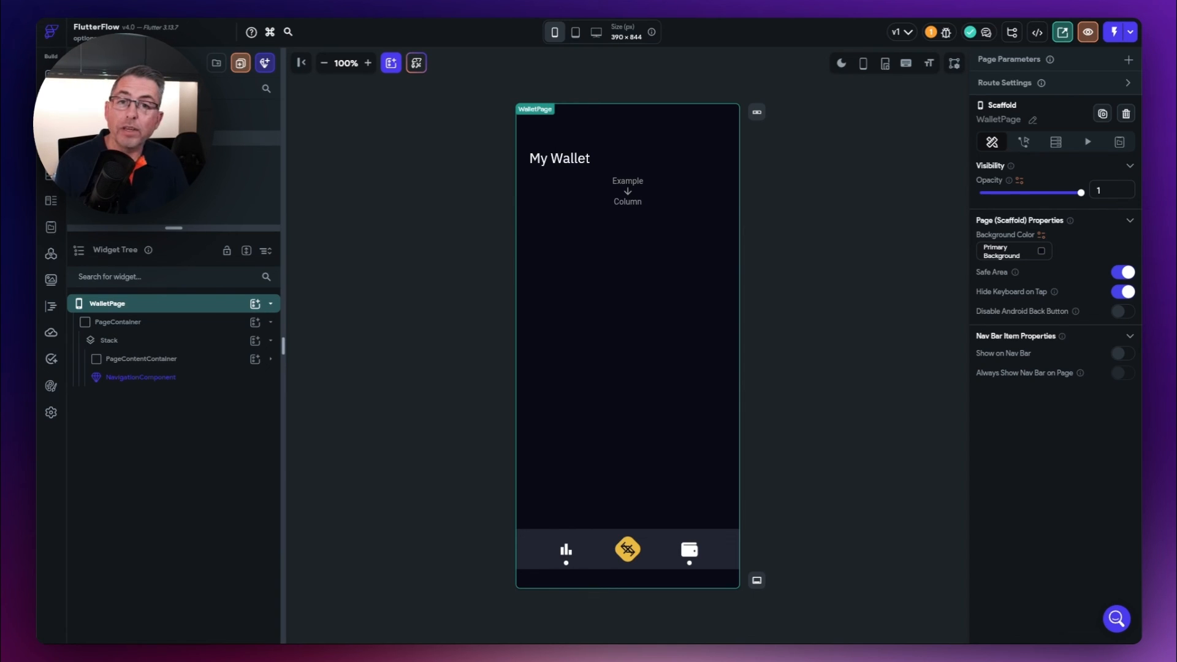
- Give the chart icon a tap action navigating to ChartsPage with Instant transition and back navigation off
double_click(551, 542)
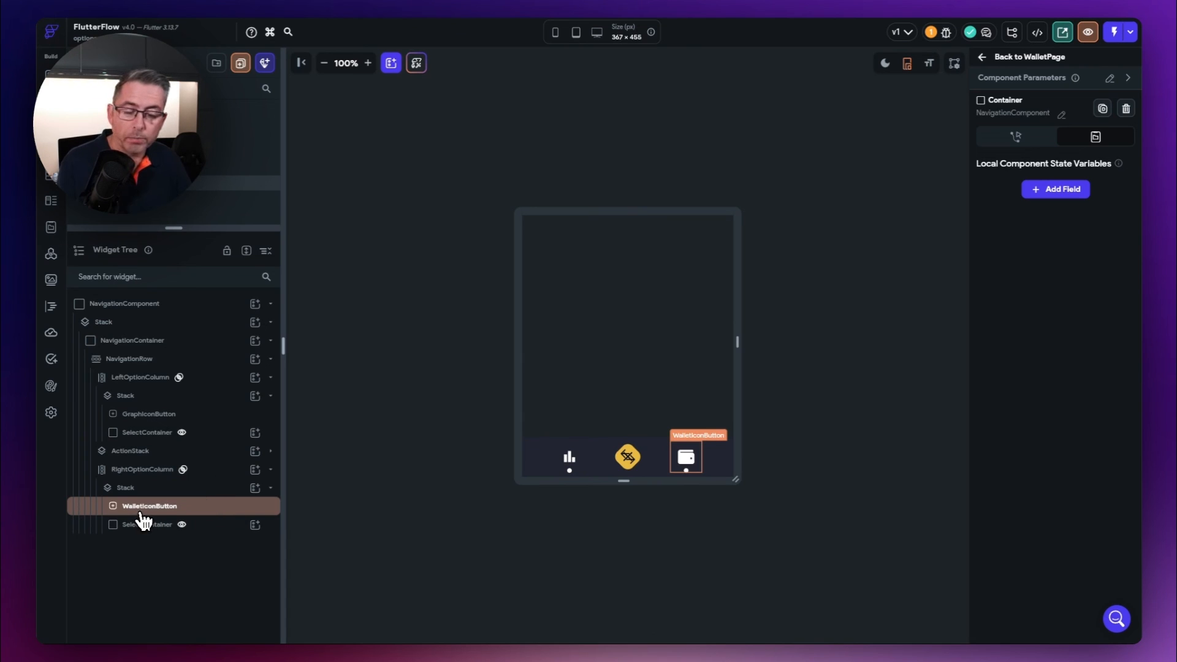
click(145, 416)
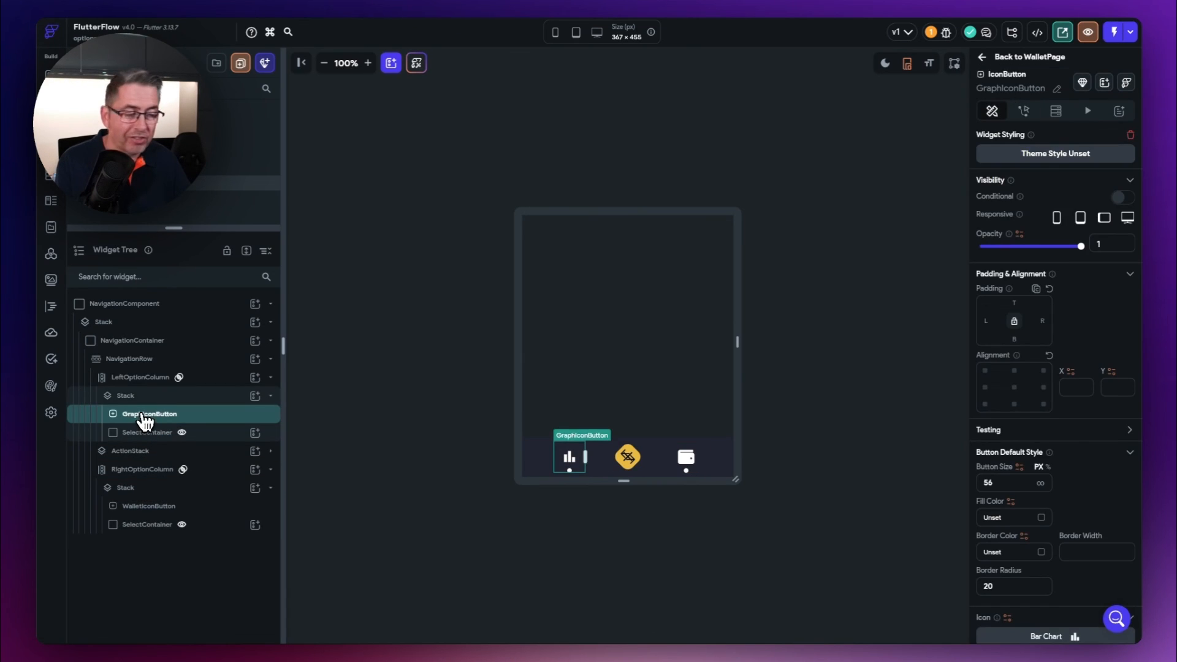
click(1025, 114)
click(1056, 235)
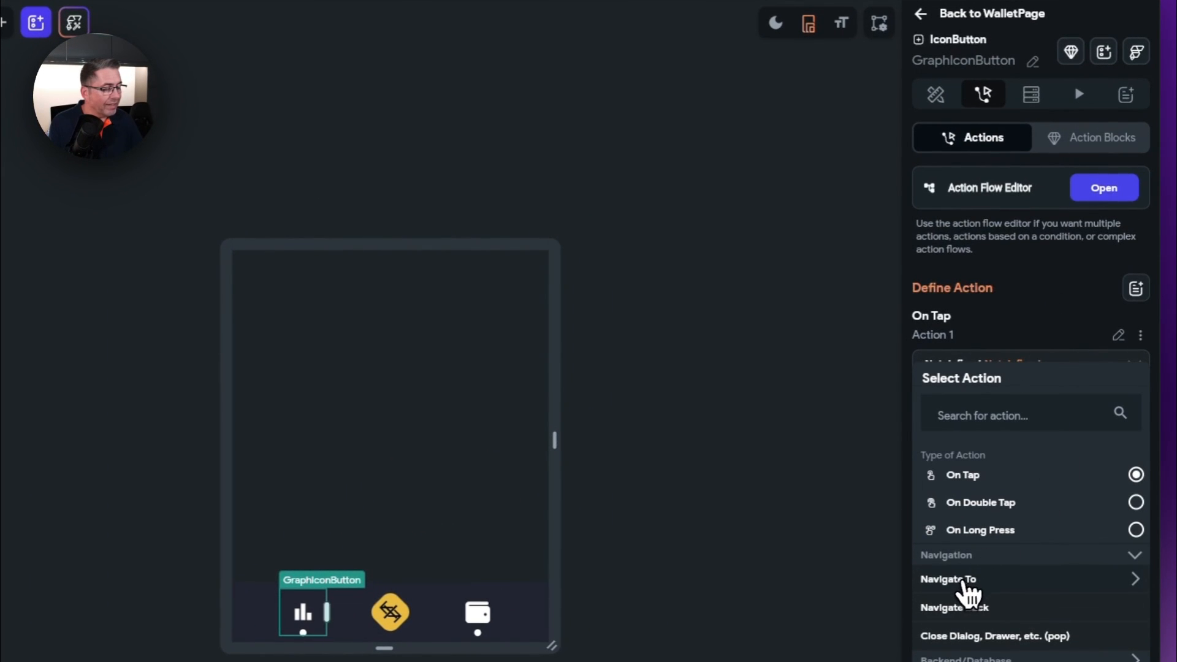
click(961, 580)
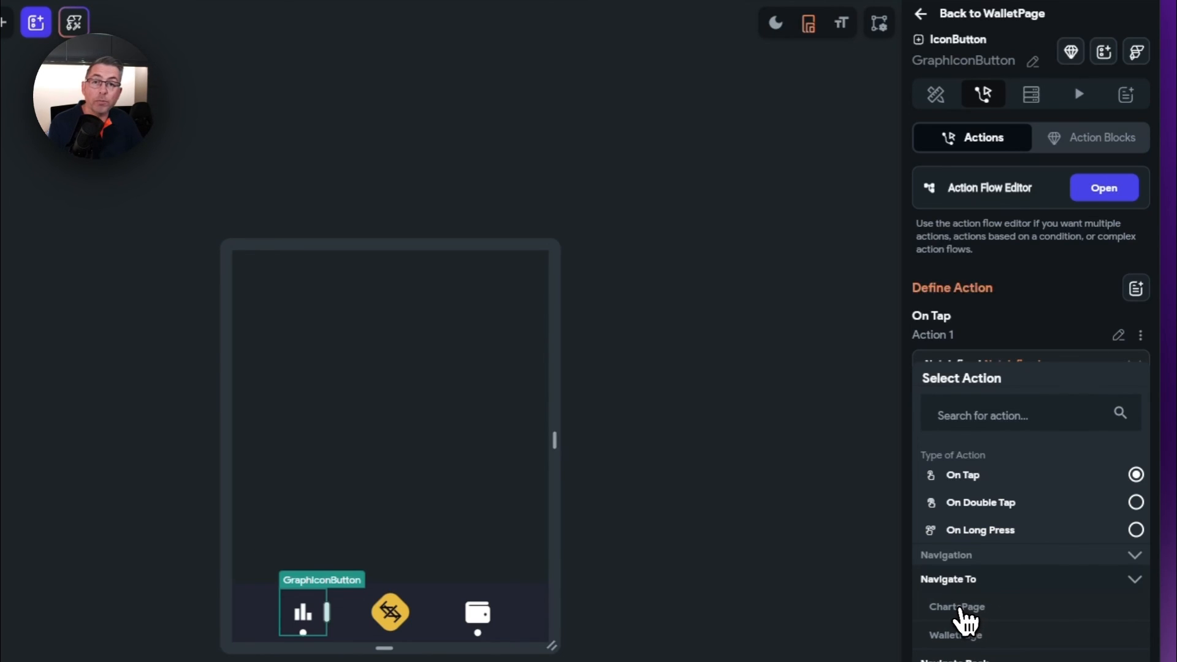
click(959, 609)
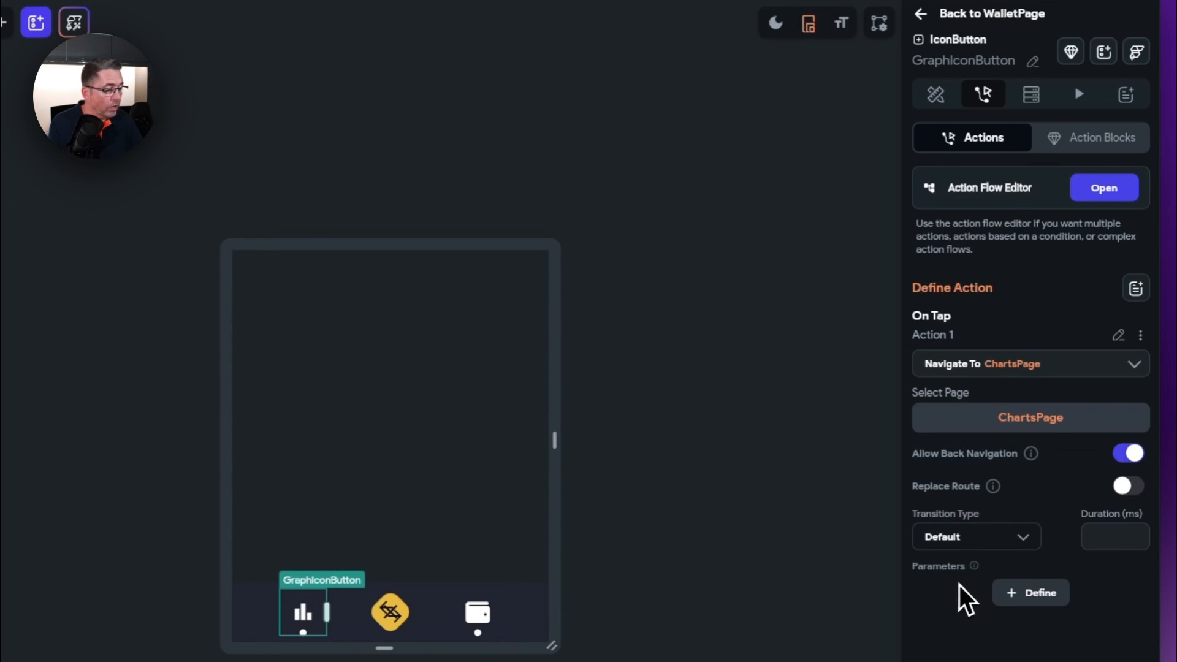
click(960, 541)
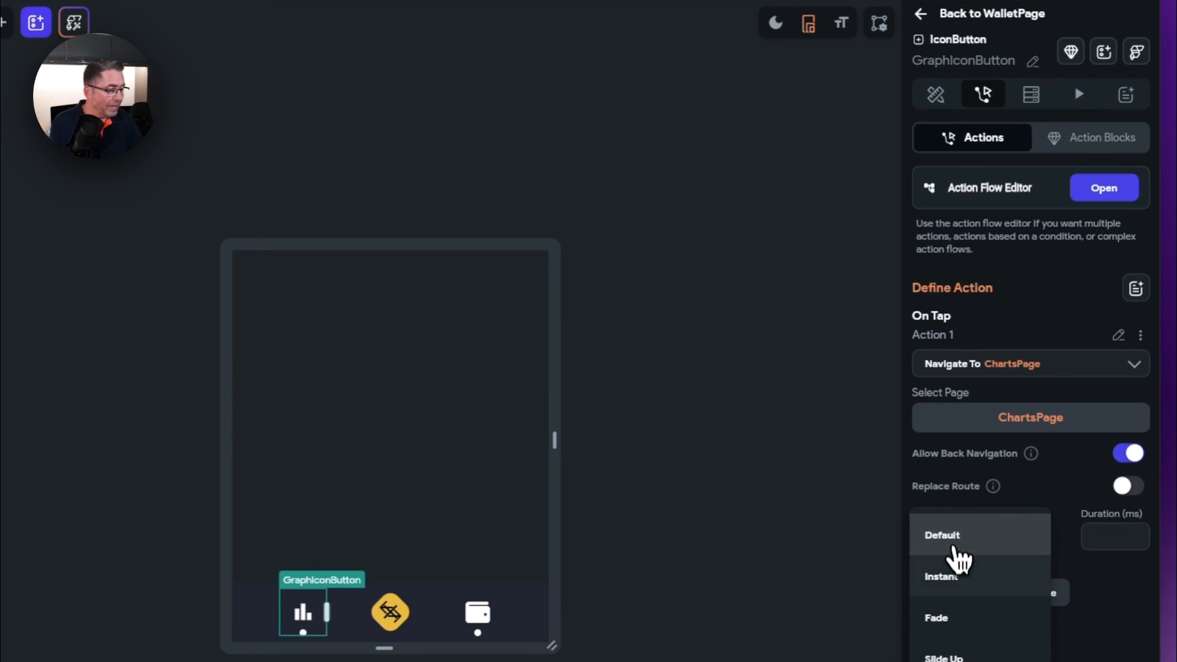
click(954, 576)
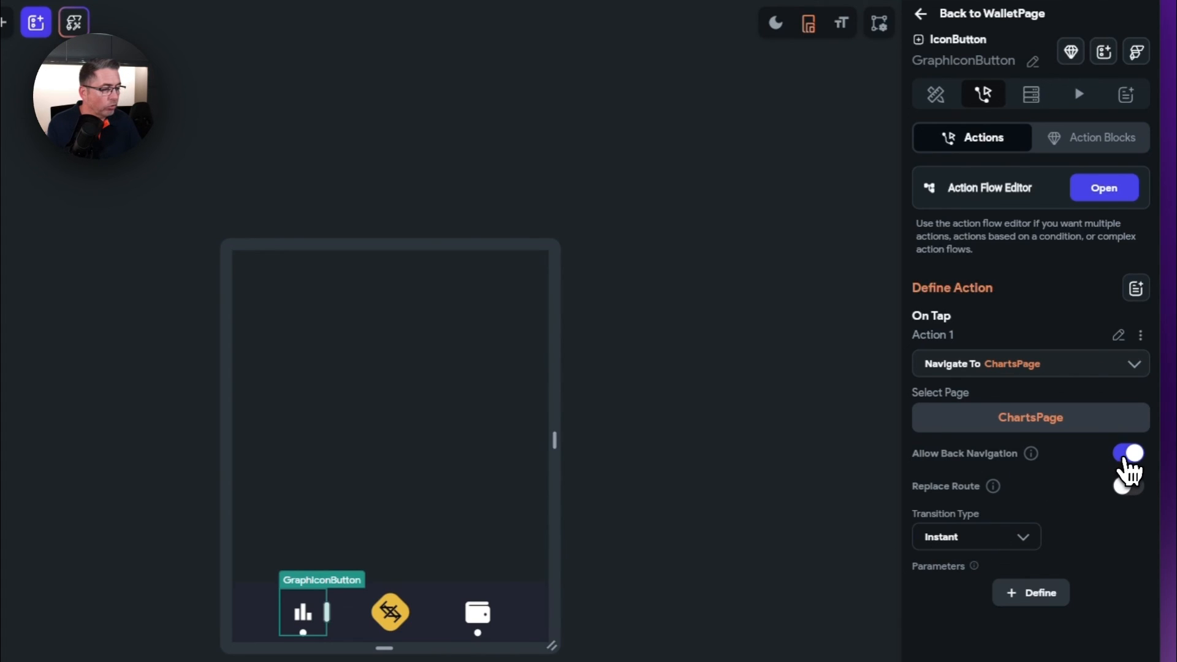
click(1127, 455)
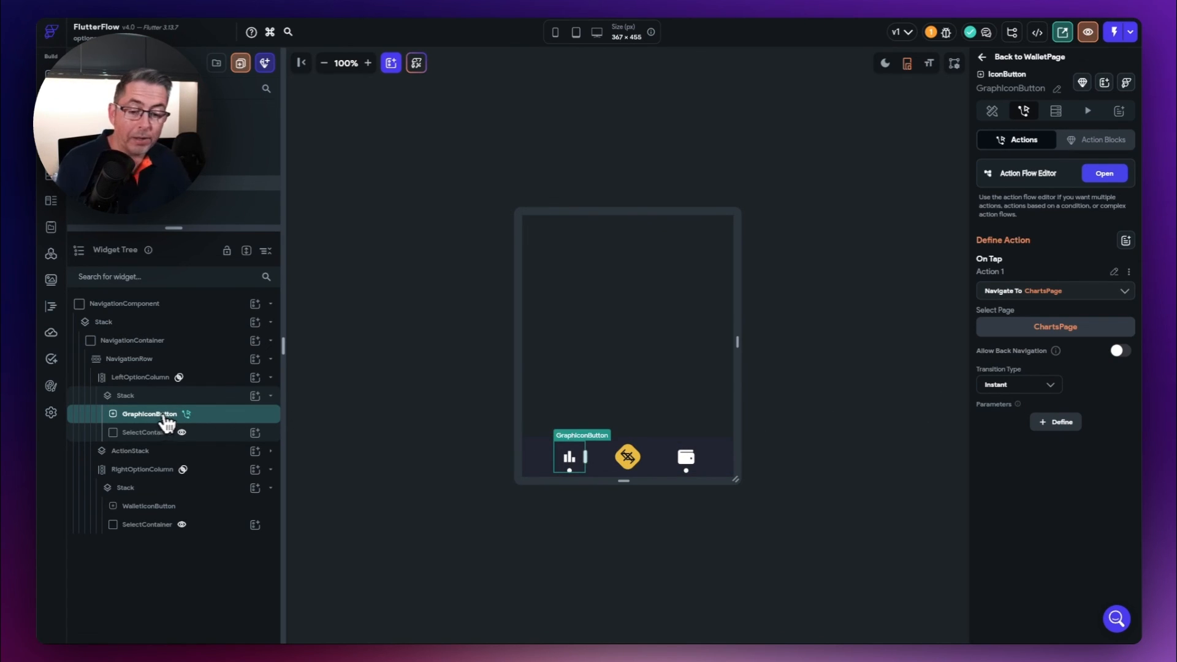
- Give the wallet icon a tap action navigating to WalletPage, back navigation off, Instant transition
click(144, 508)
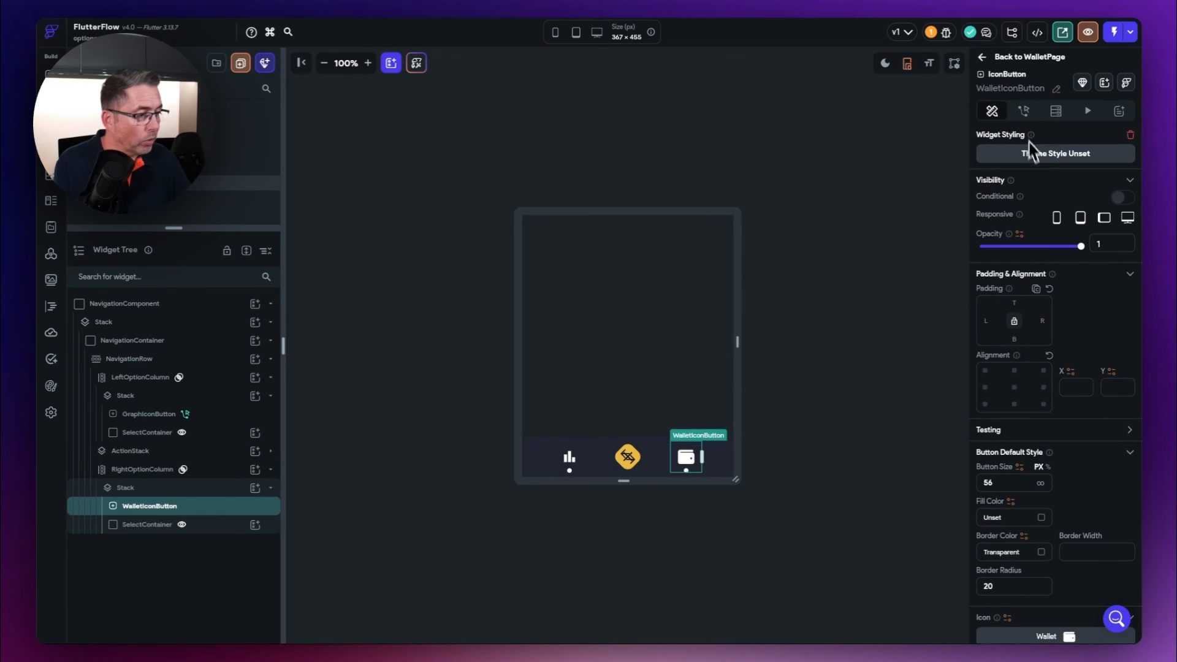
click(1023, 112)
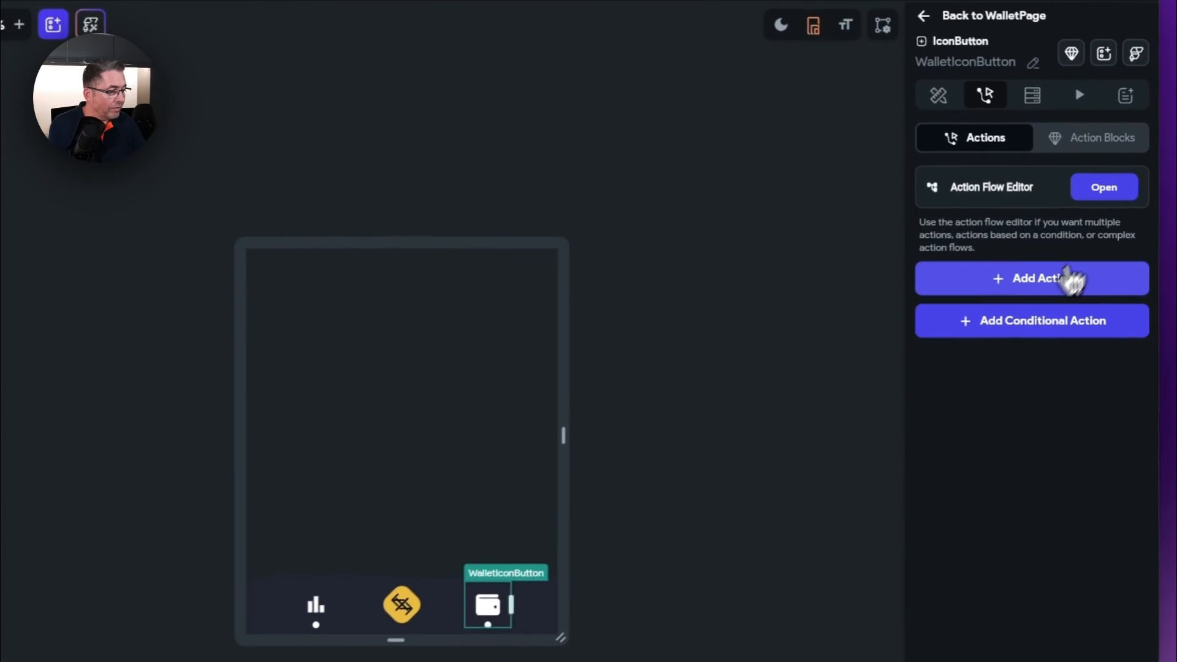
click(1070, 280)
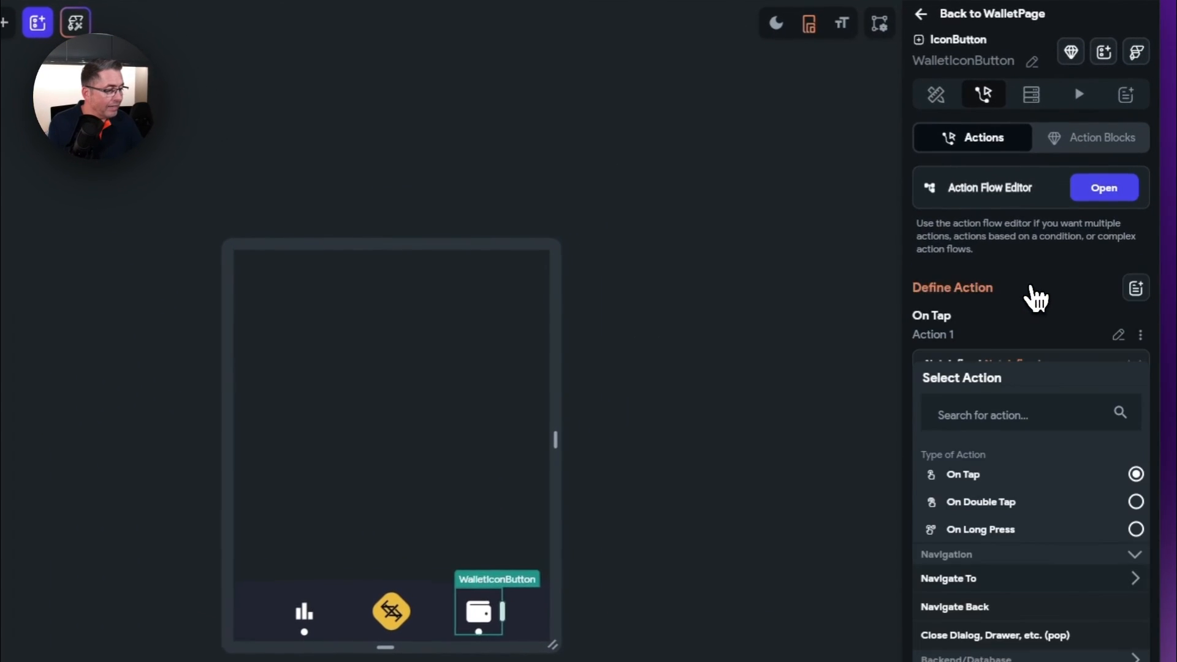
click(965, 580)
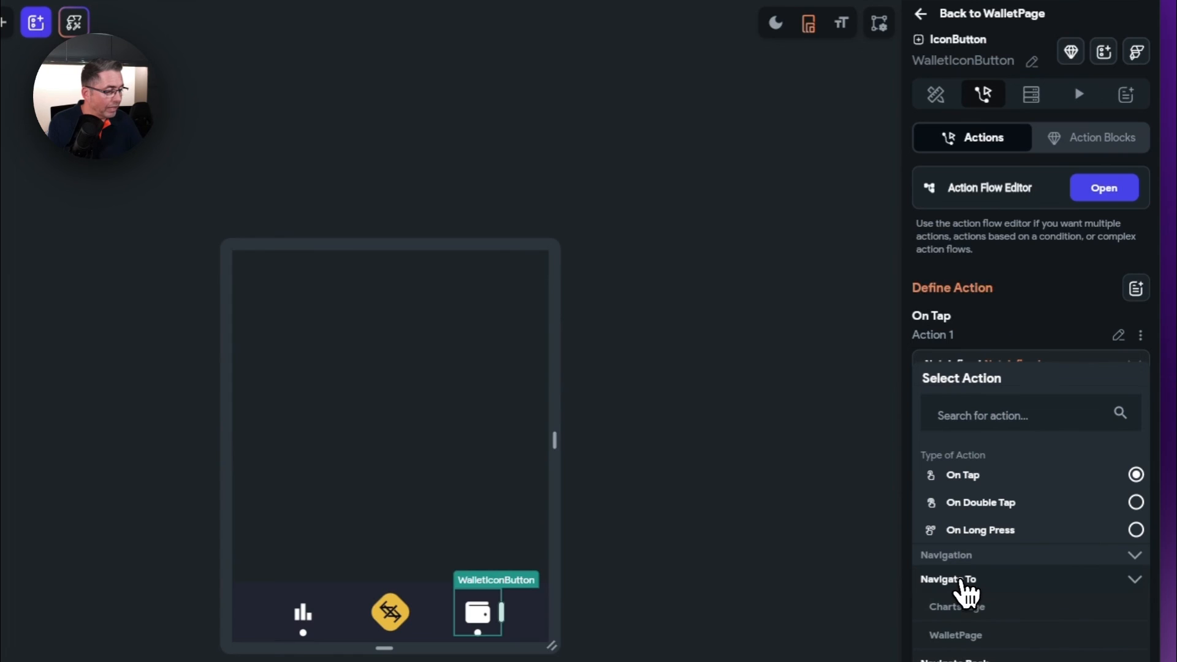
click(966, 638)
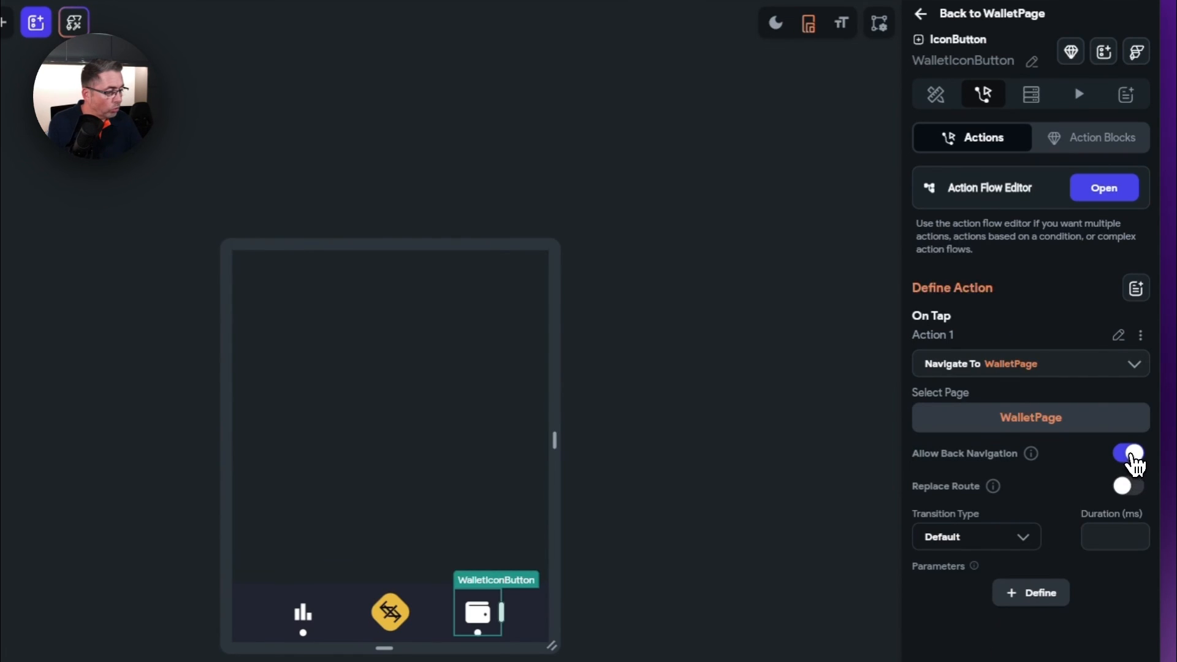
click(1131, 457)
click(1024, 520)
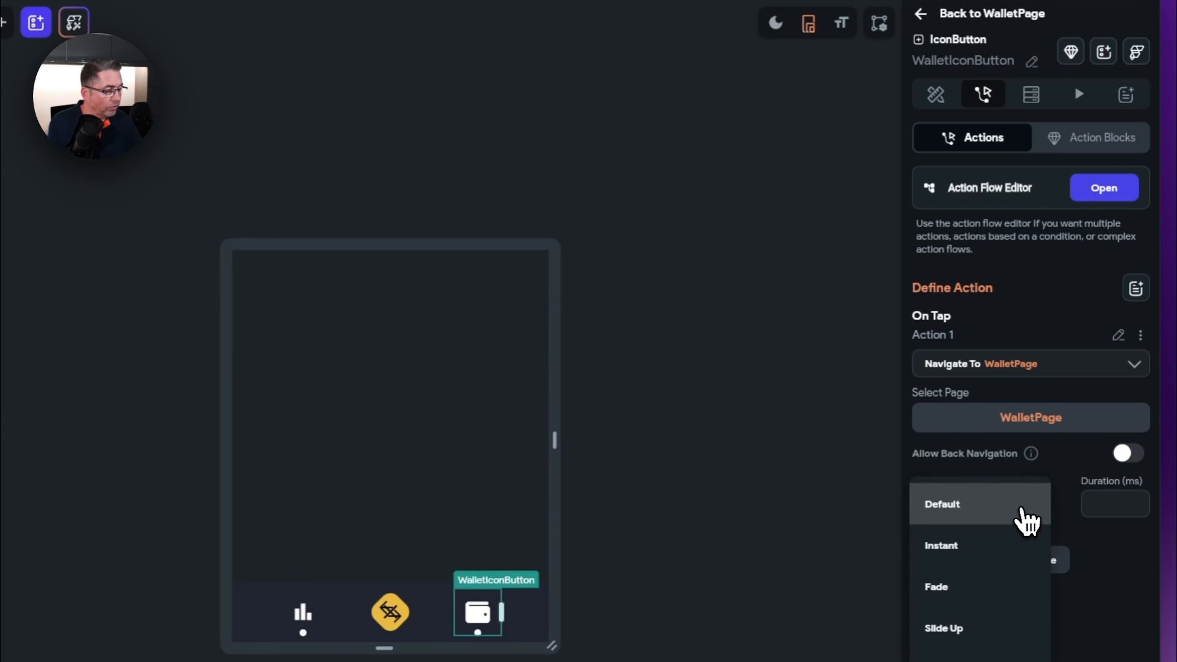
click(950, 550)
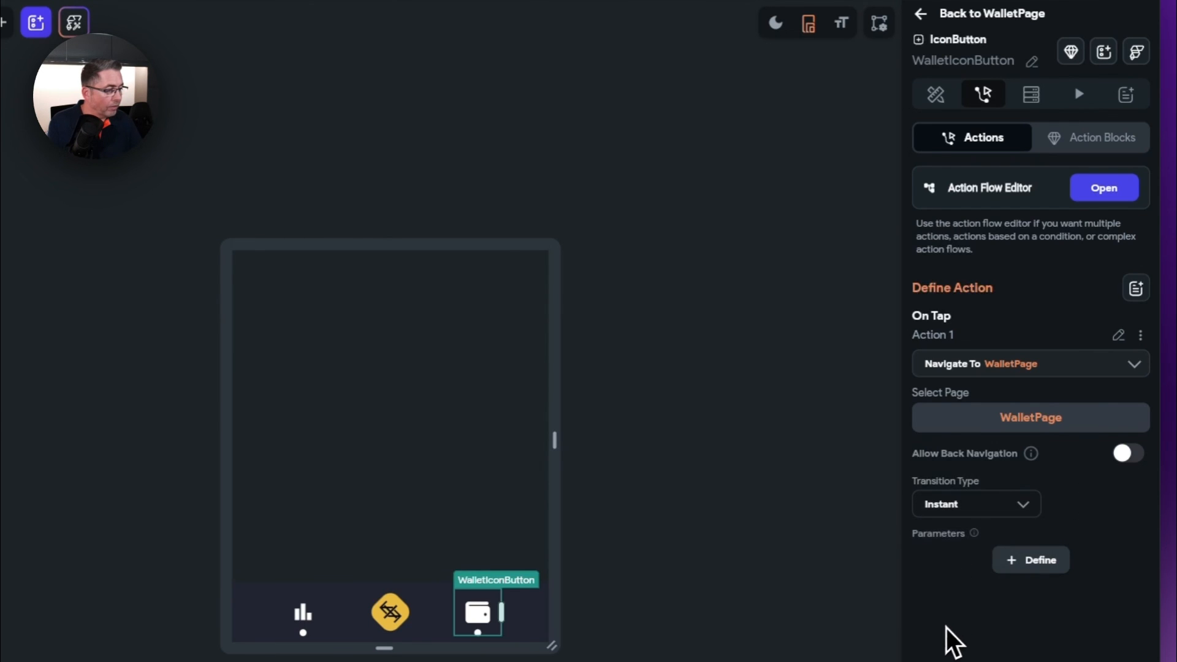
click(184, 481)
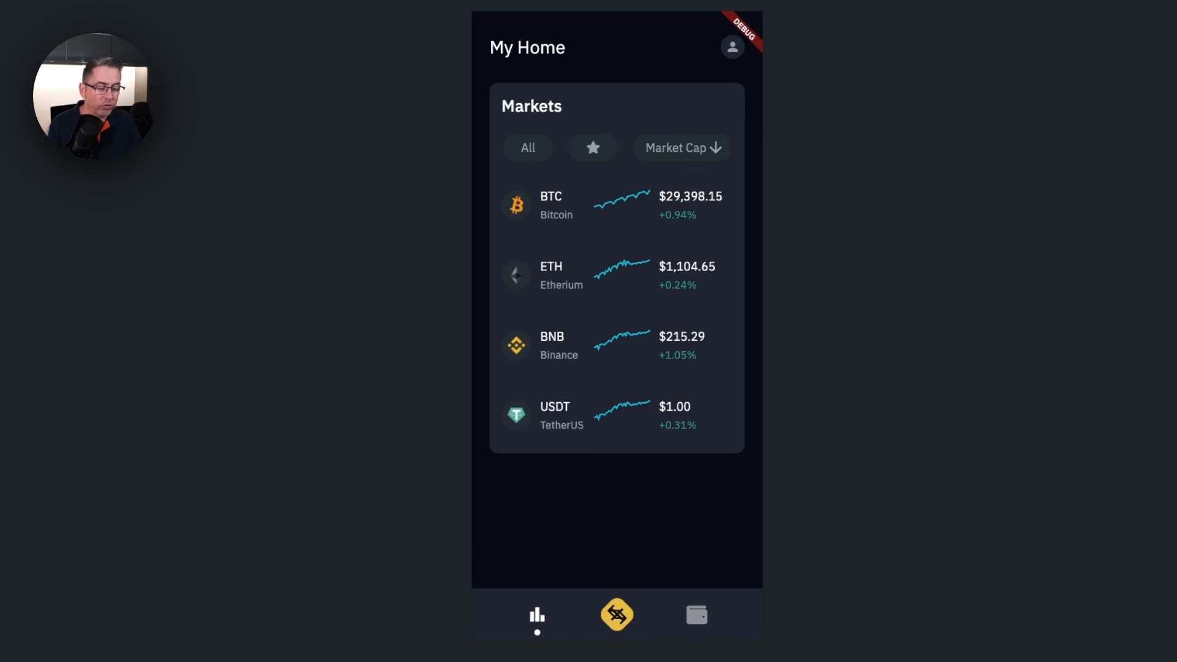
- Tap the wallet and chart icons alternately in the preview, switching between My Wallet and My Home
click(696, 625)
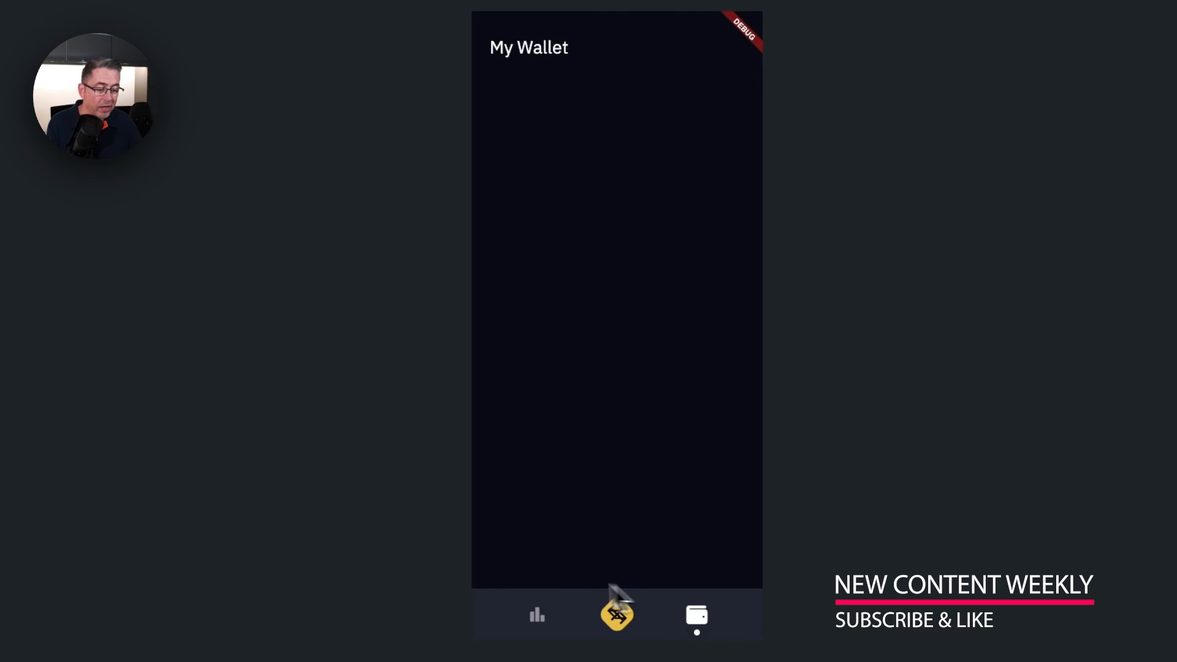
click(540, 620)
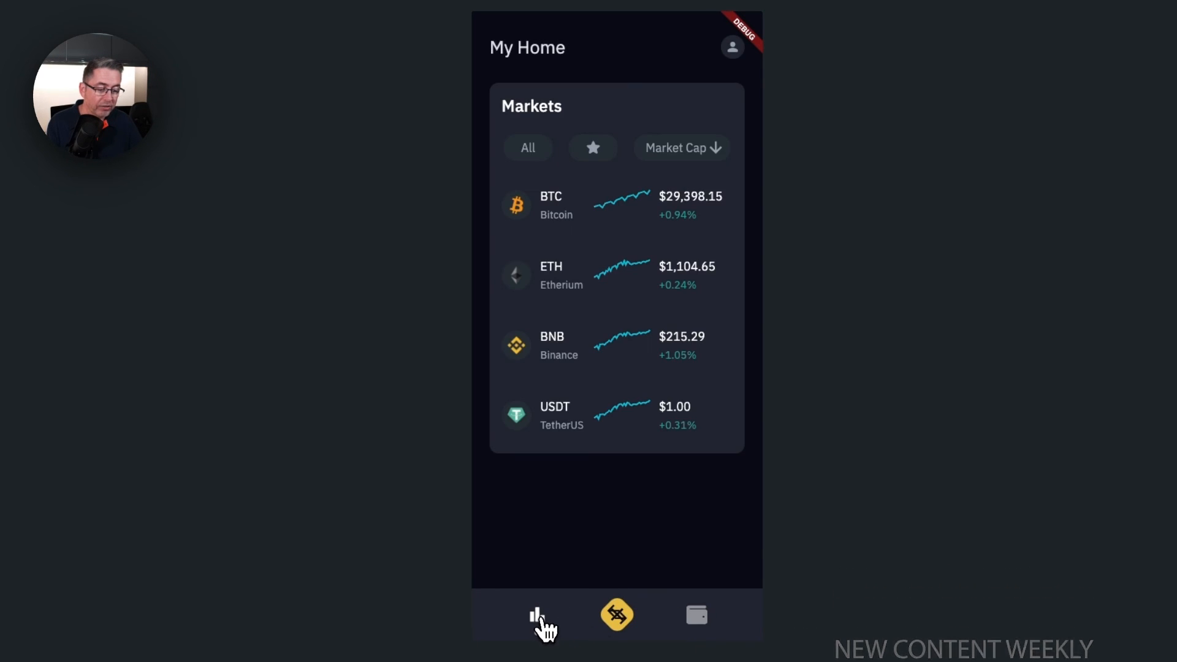
click(698, 620)
click(539, 620)
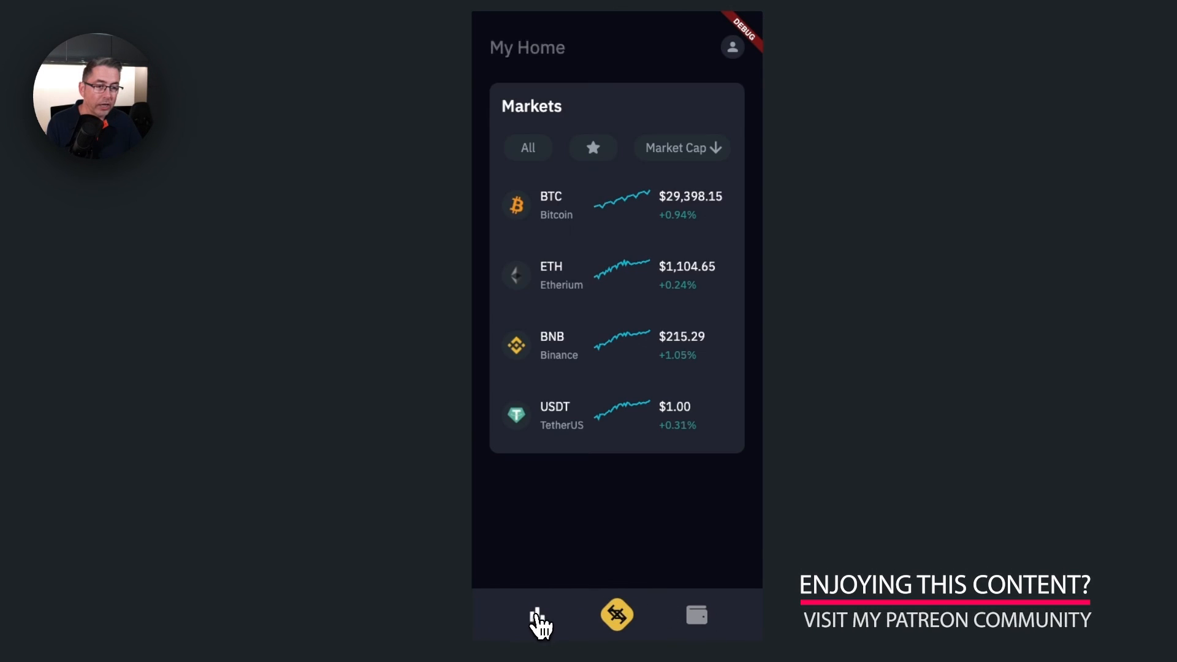
click(699, 620)
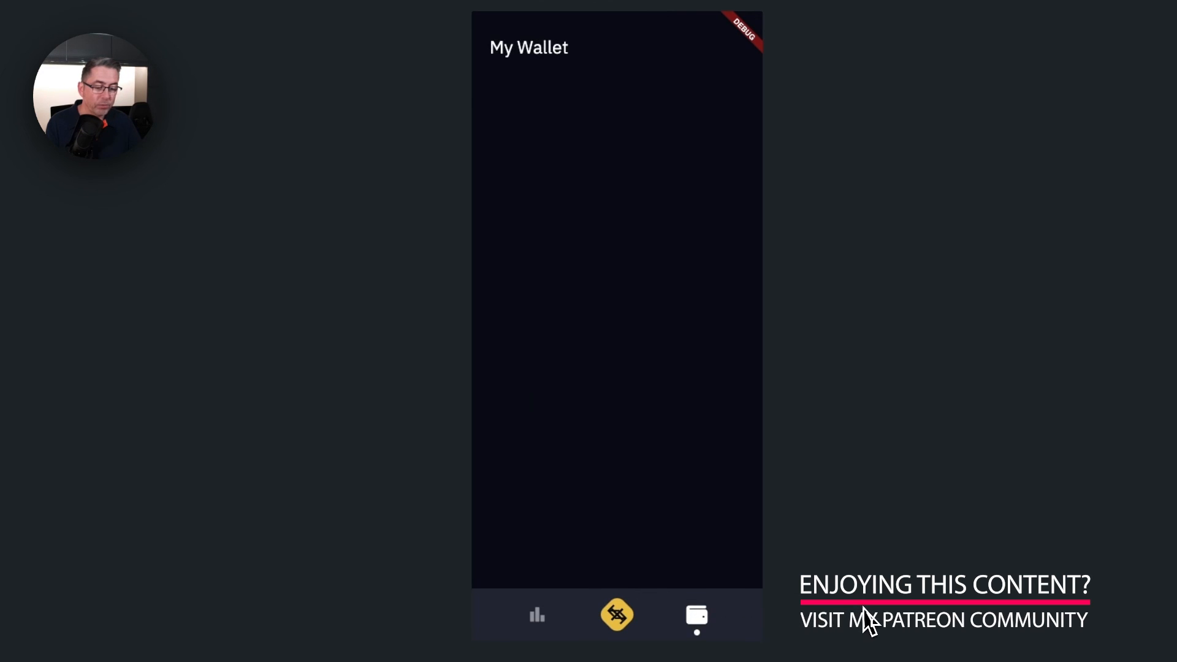